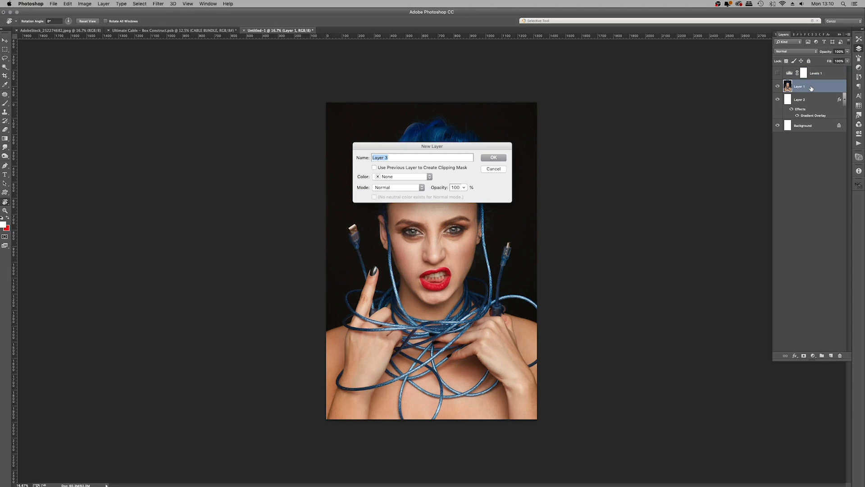
Step: Create a layer named Girl Solid Mask and trace a closed pen path around the woman's head, raised finger, shoulders and body
text(Girl Solid Mask)
key(Return)
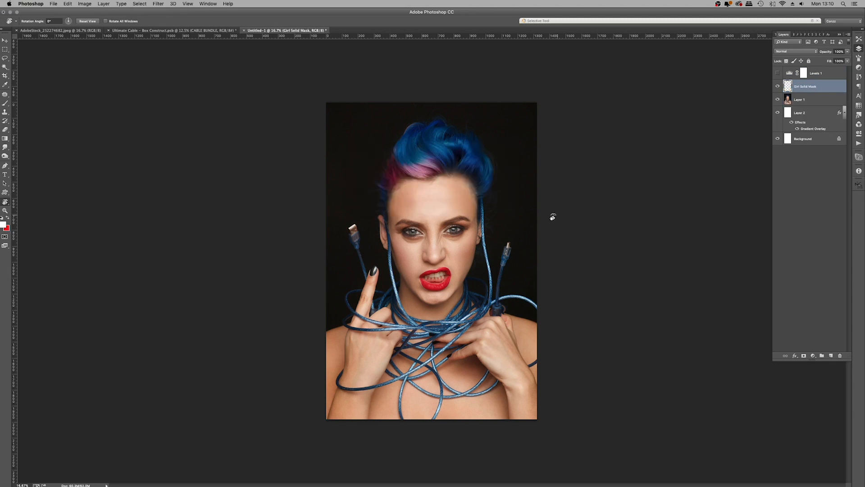
click(5, 211)
click(332, 327)
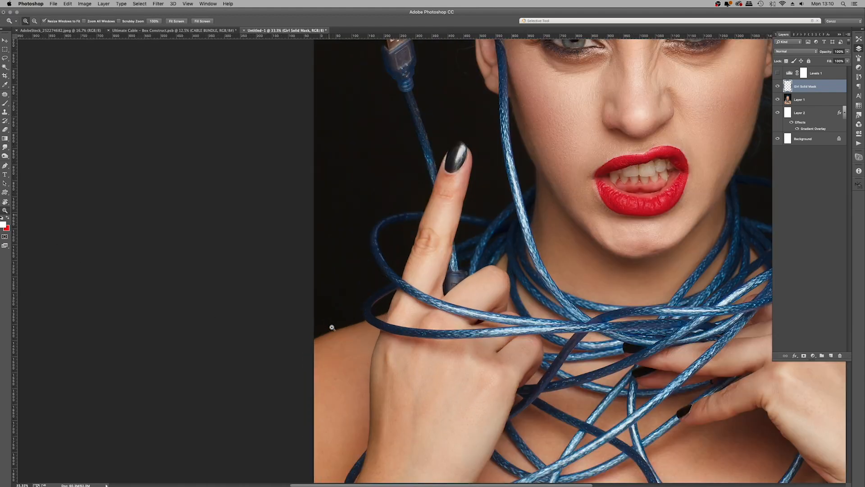
click(332, 321)
click(346, 321)
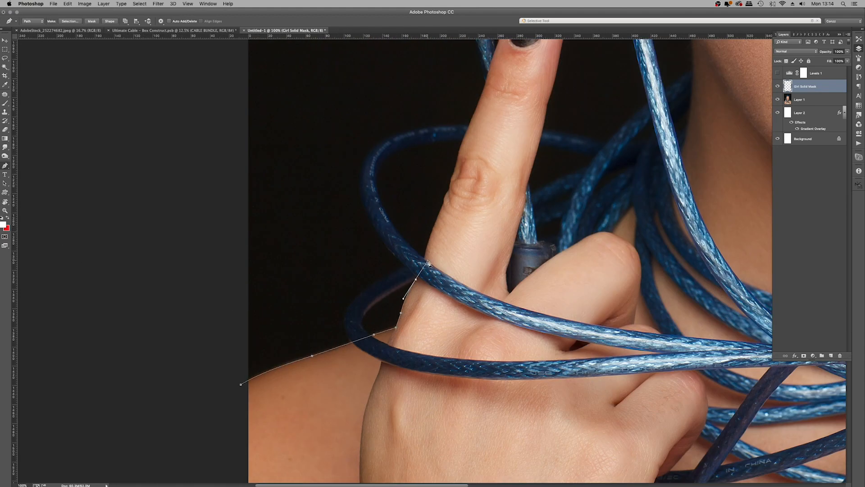
key(super+plus)
scroll(450, 220, up, 8)
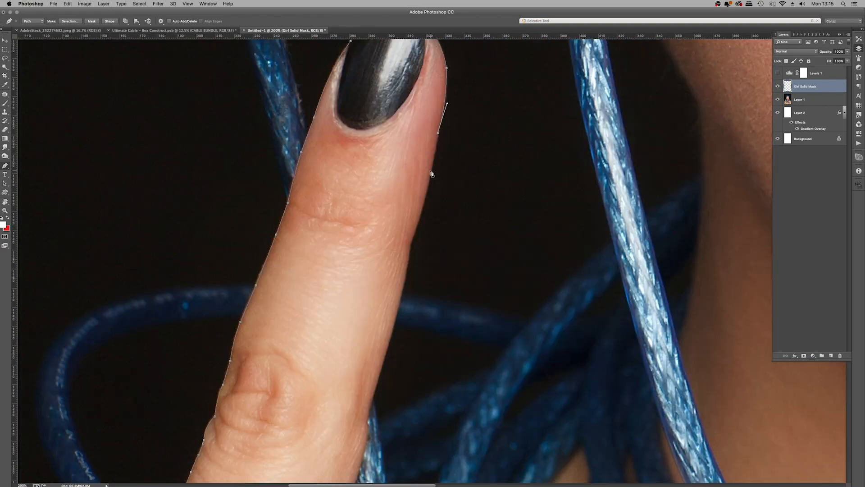
scroll(377, 229, down, 3)
scroll(345, 374, down, 5)
click(373, 230)
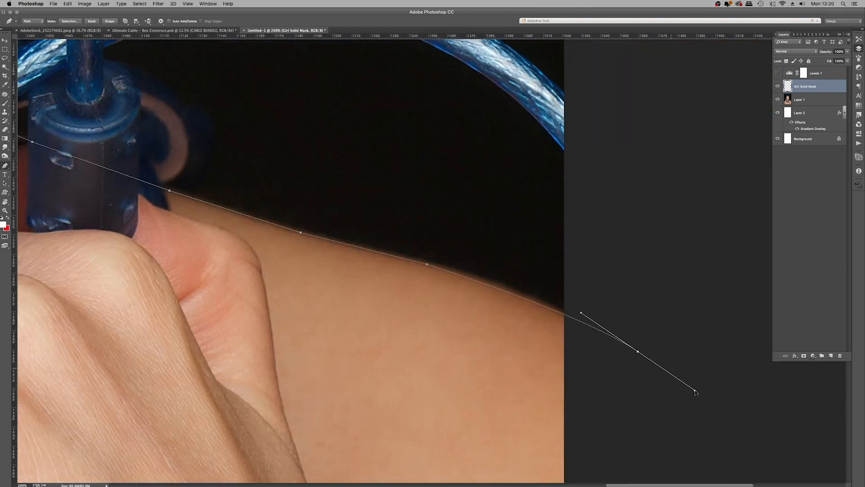
key(super+0)
click(325, 333)
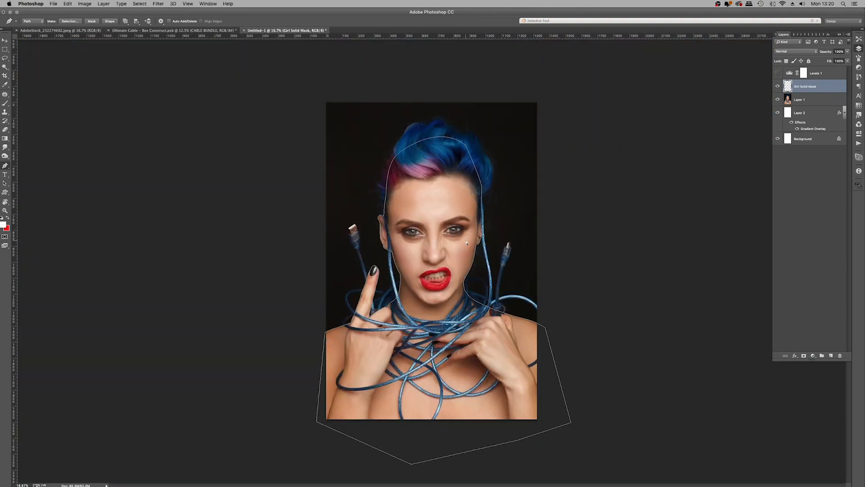
Step: Fill the body path with the white foreground color in Normal mode at 100% opacity and delete the path
right_click(453, 215)
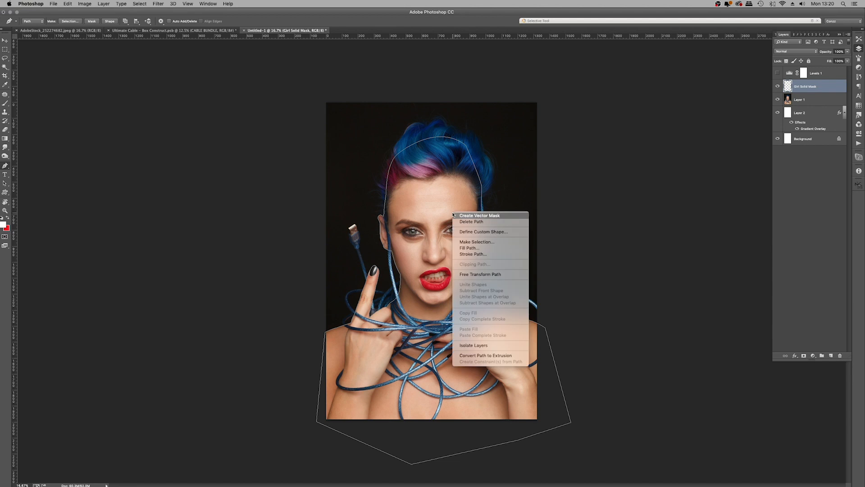
click(469, 248)
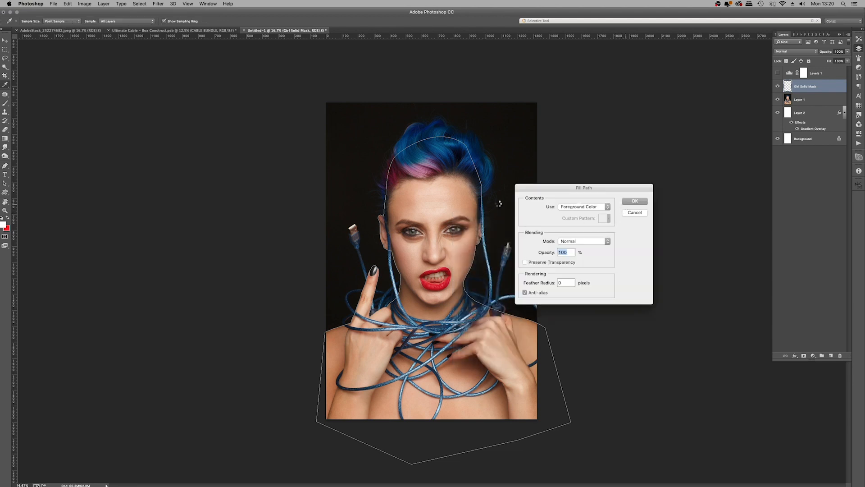
key(Return)
right_click(456, 206)
click(466, 215)
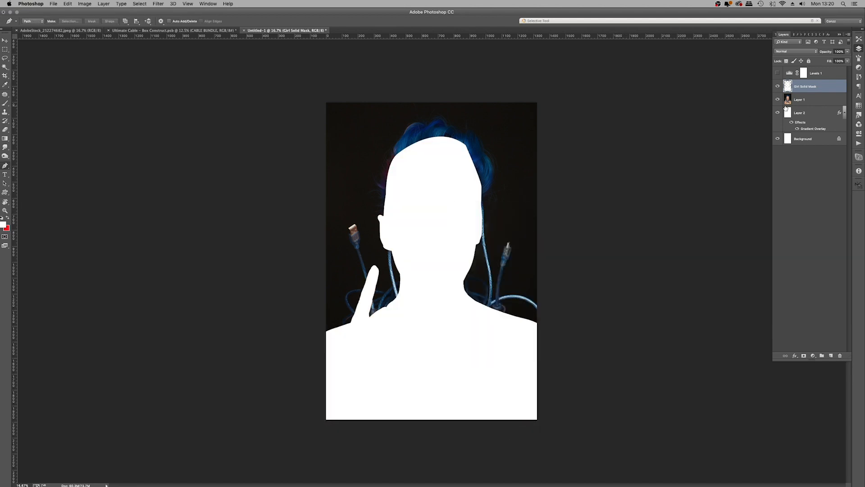
Step: Hide the Girl Solid Mask layer and create a new layer above it named Girl Hair Mask
click(777, 90)
key(super+shift+n)
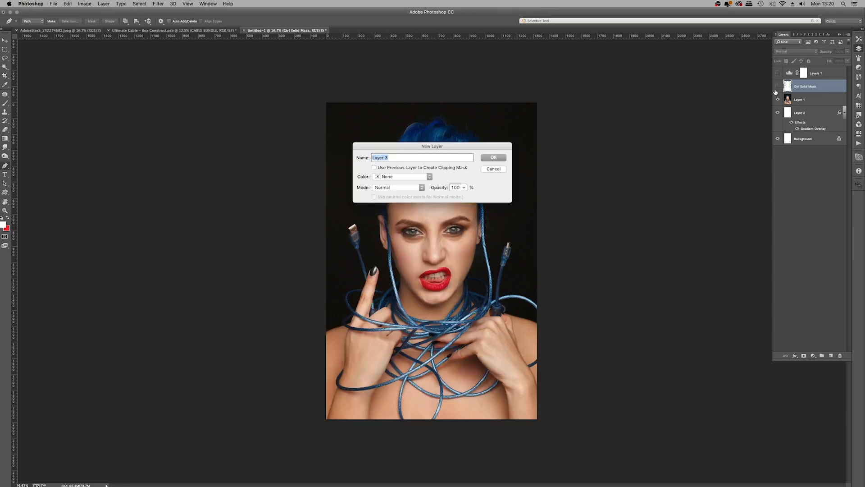
text(Girl Hair Mask)
key(Return)
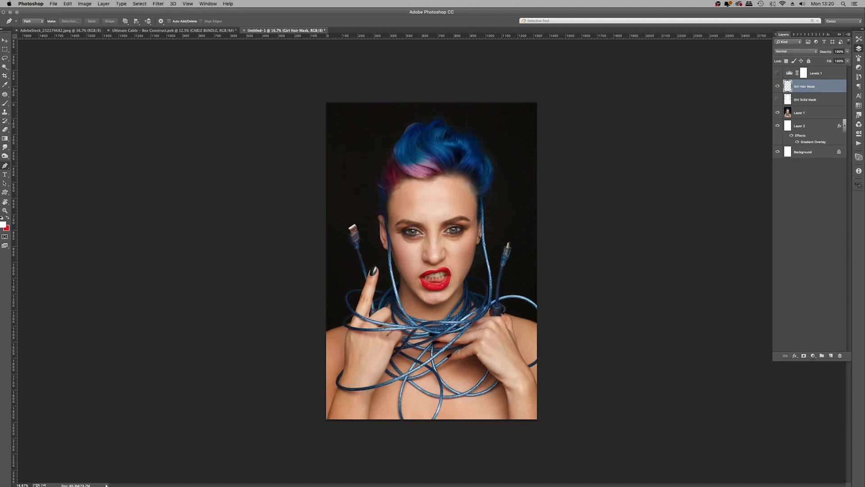
Step: Show the Levels 1 adjustment and lasso a selection along the outer edge and stray strands of the woman's hair
click(778, 73)
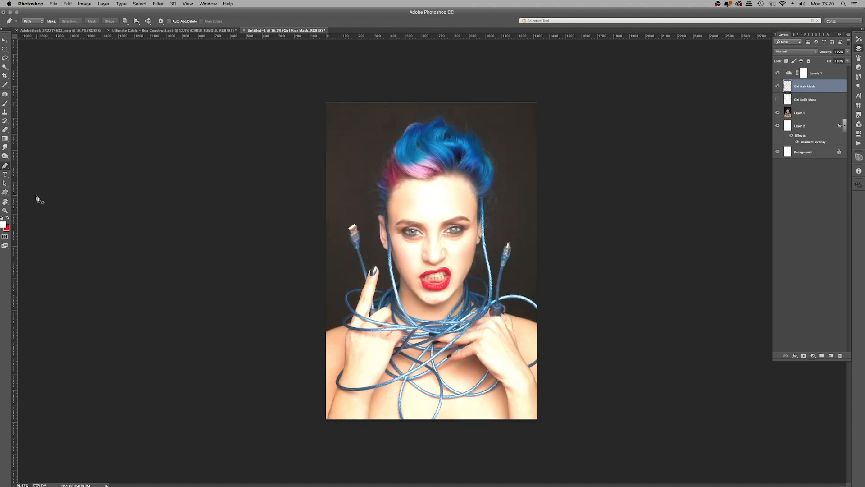
click(5, 211)
click(401, 199)
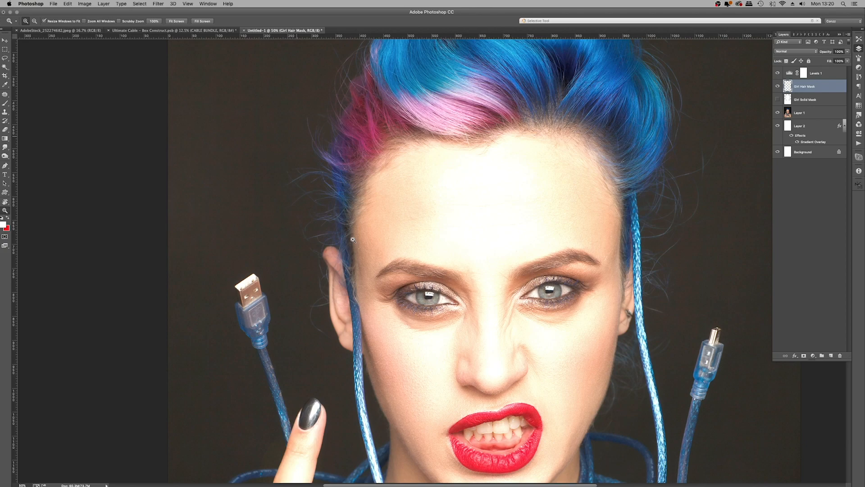
click(353, 240)
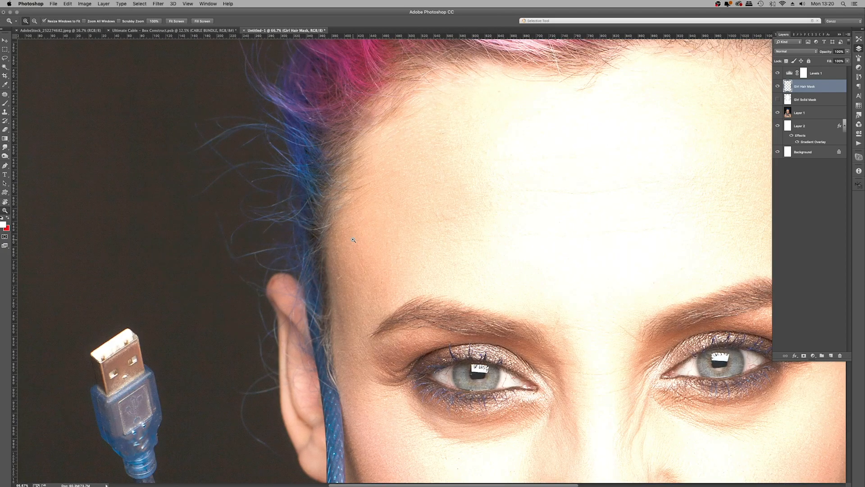
key(l)
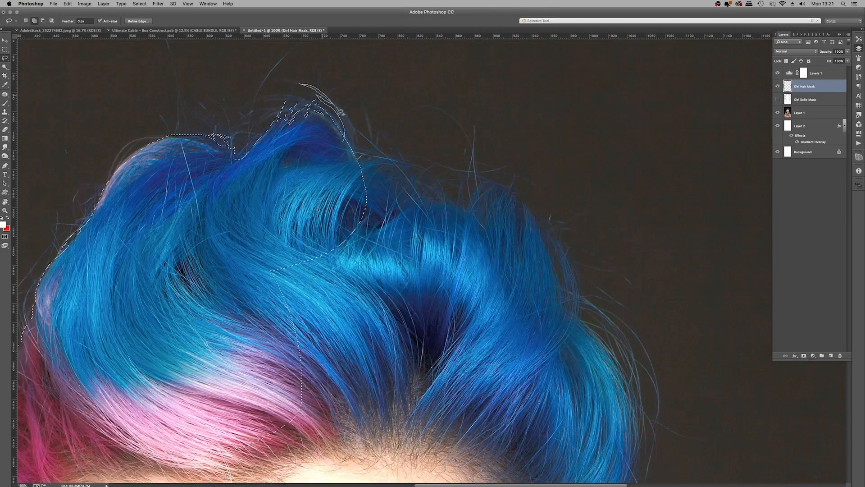
mouse_move(315, 95)
mouse_down()
mouse_move(518, 216)
mouse_move(586, 301)
mouse_up()
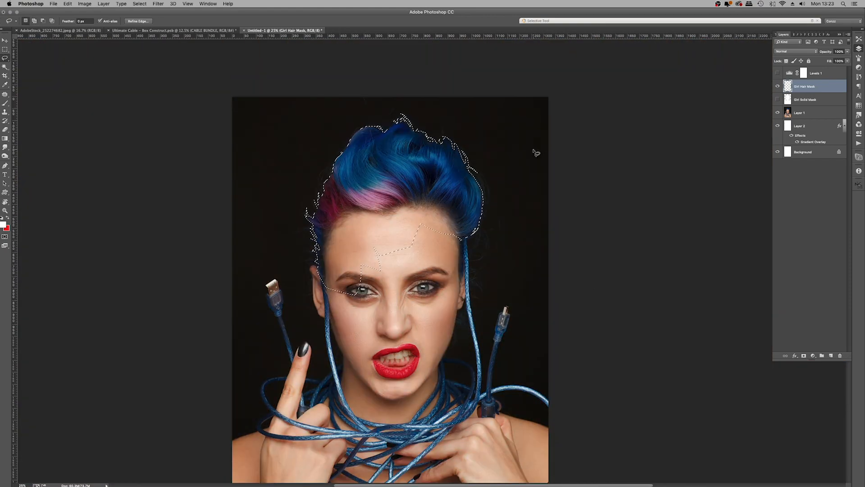
Step: Fill the hair selection with white on the Girl Hair Mask layer, then hide the layer with its outline loaded as a selection
key(d)
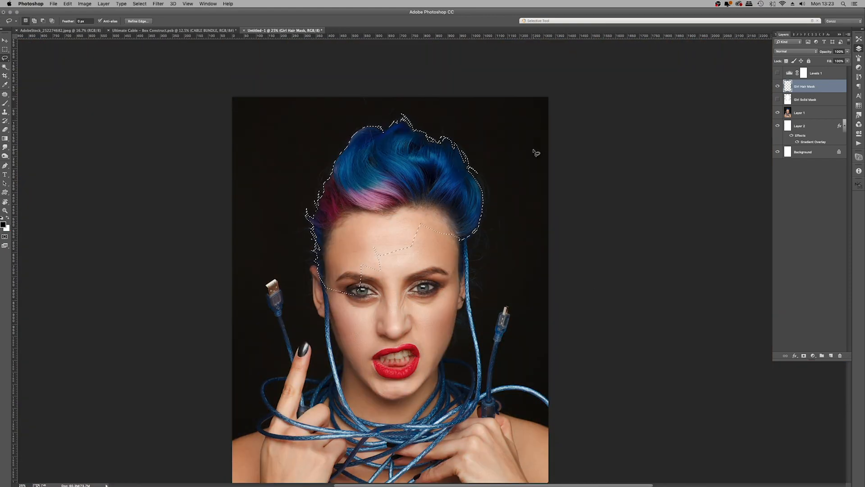
key(x)
key(alt+BackSpace)
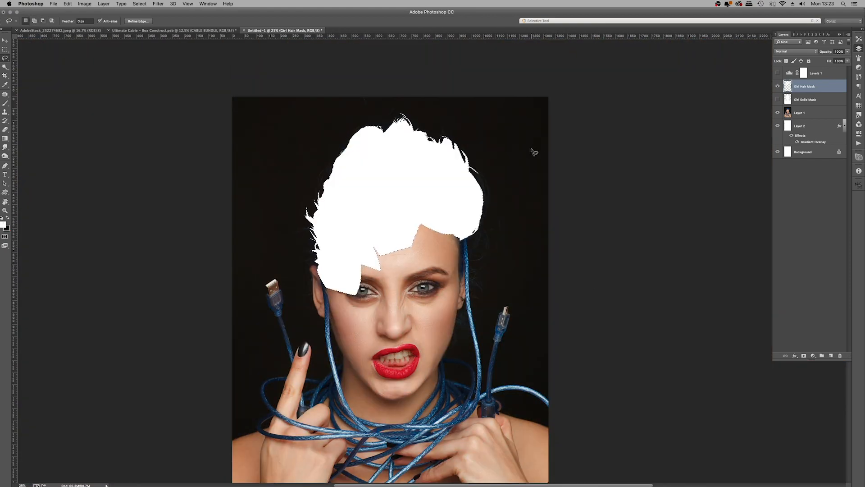
key(super+d)
super+click(788, 86)
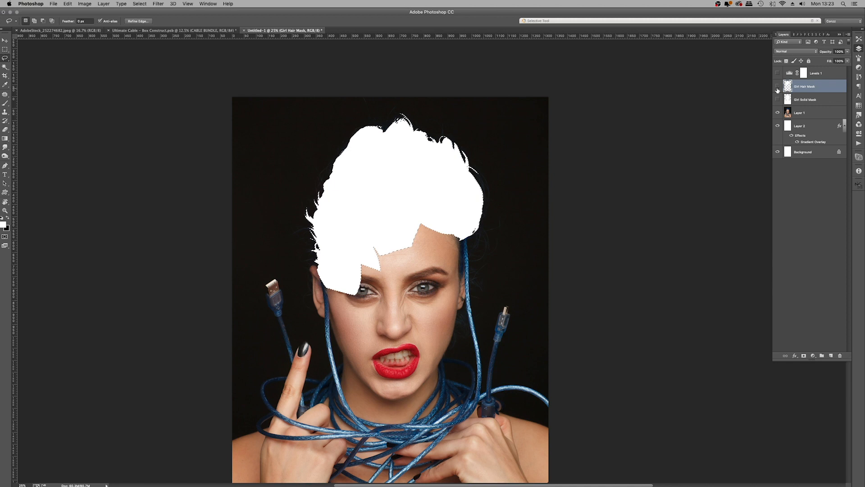
click(778, 86)
Step: Try the combined cutout on Layer 1 by refining the hair selection's edge and adding the Girl Solid Mask outline, then deselect
click(811, 113)
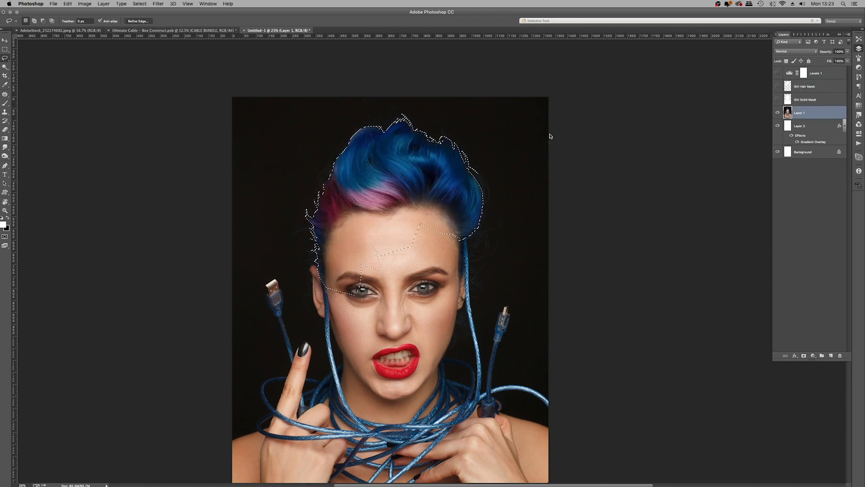
key(super+alt+r)
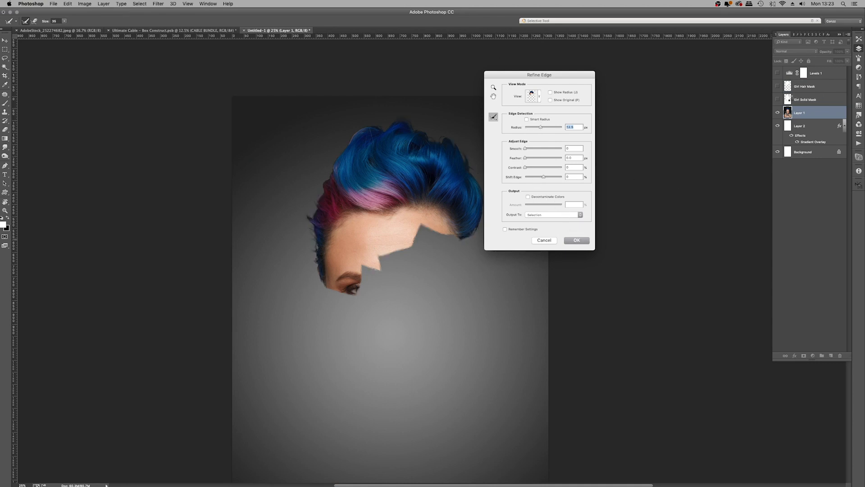
key(Return)
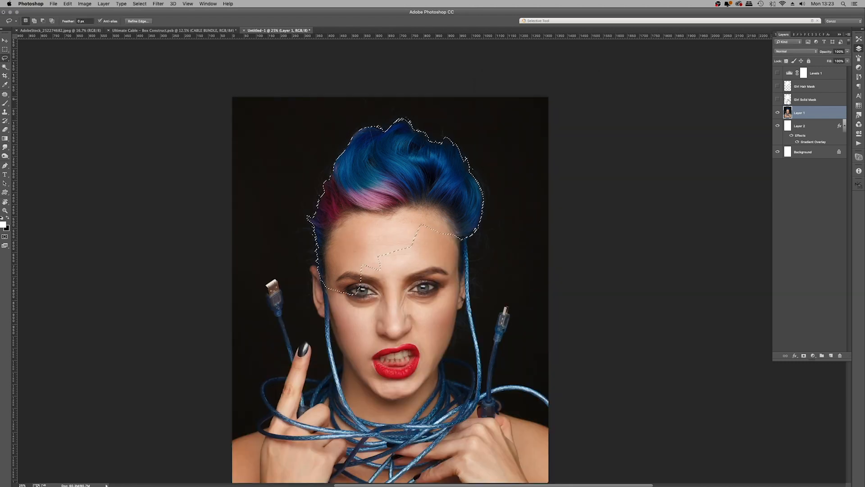
shift+super+click(788, 100)
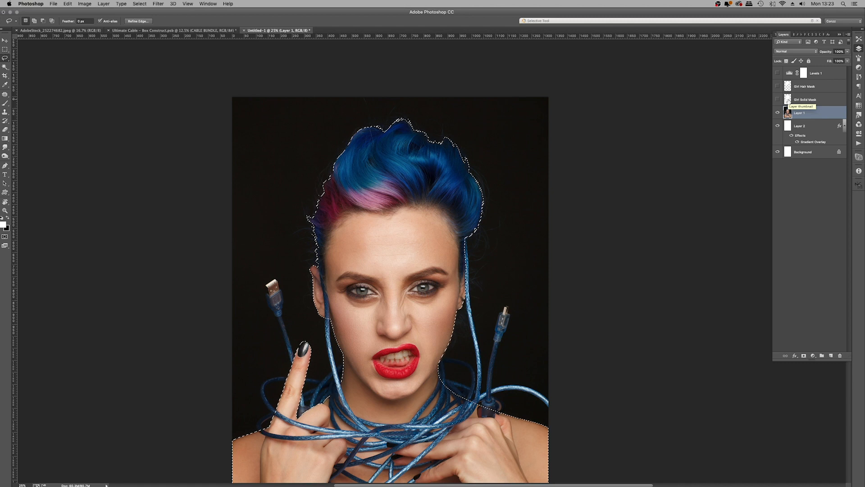
key(super+d)
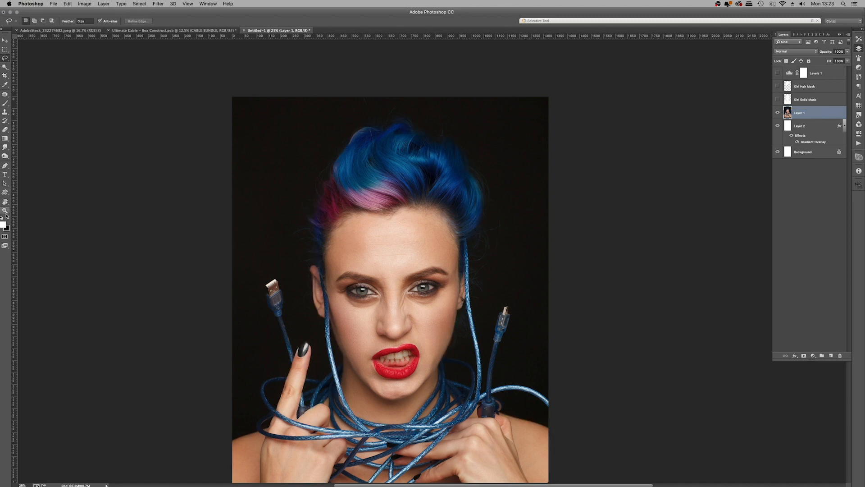
Step: Show the Levels 1 adjustment and create a new layer above Girl Hair Mask named Girl Wire Mask
click(777, 73)
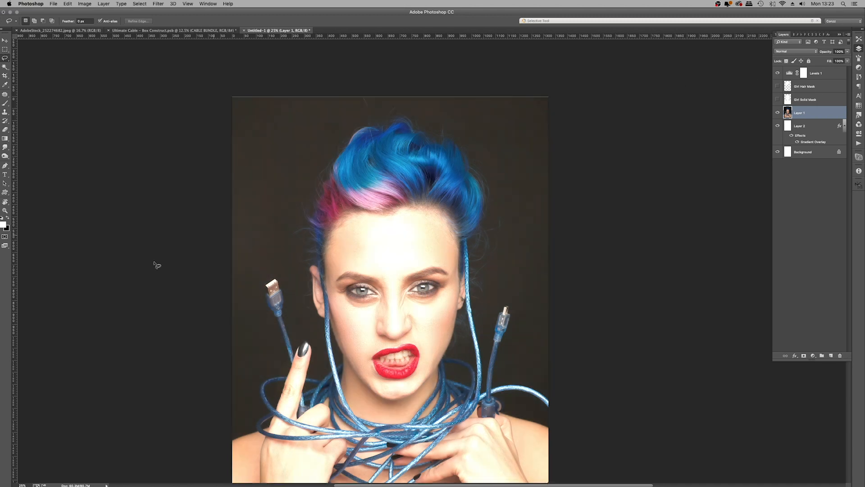
click(837, 91)
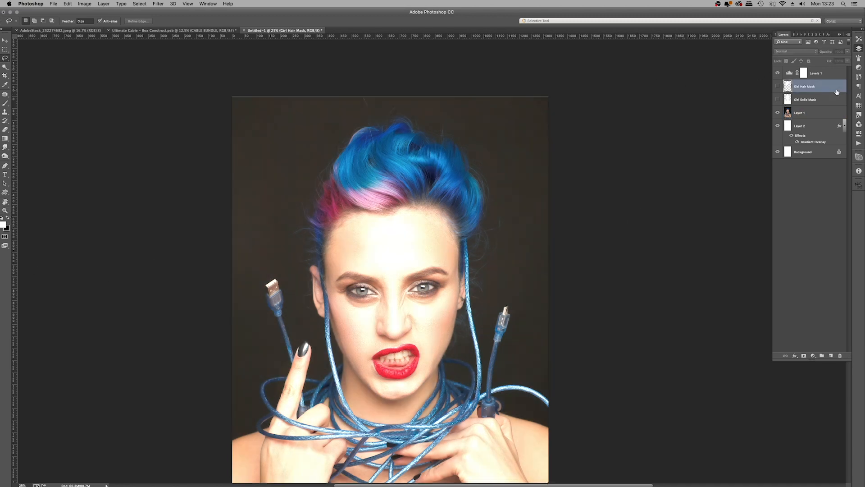
key(super+shift+n)
text(Girl Wire Mask)
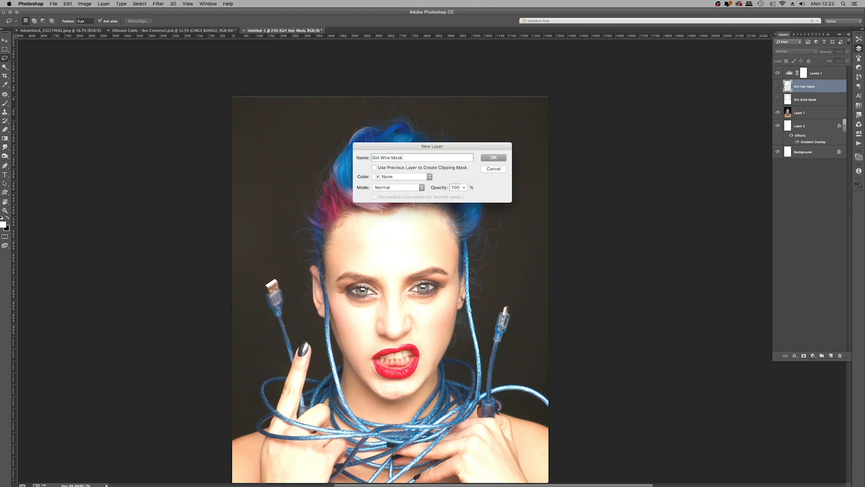
key(Return)
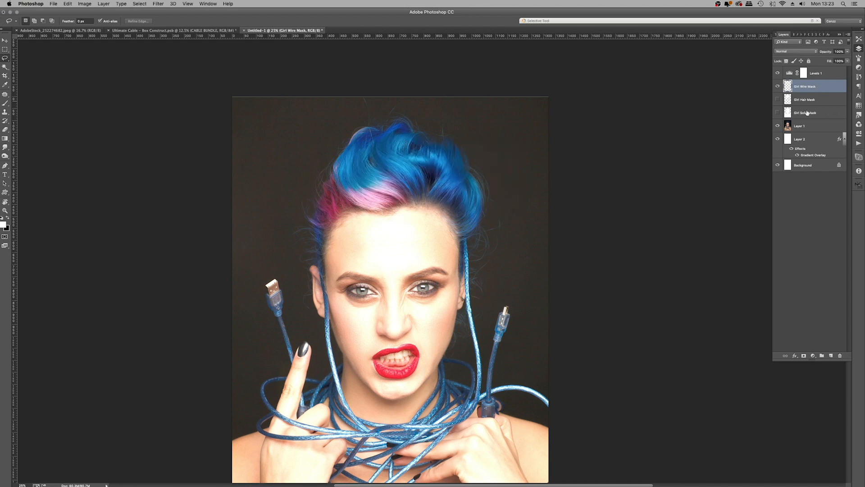
Step: Start a pen path for the wire mask at the upper edge of the USB plug beside the raised finger
click(5, 210)
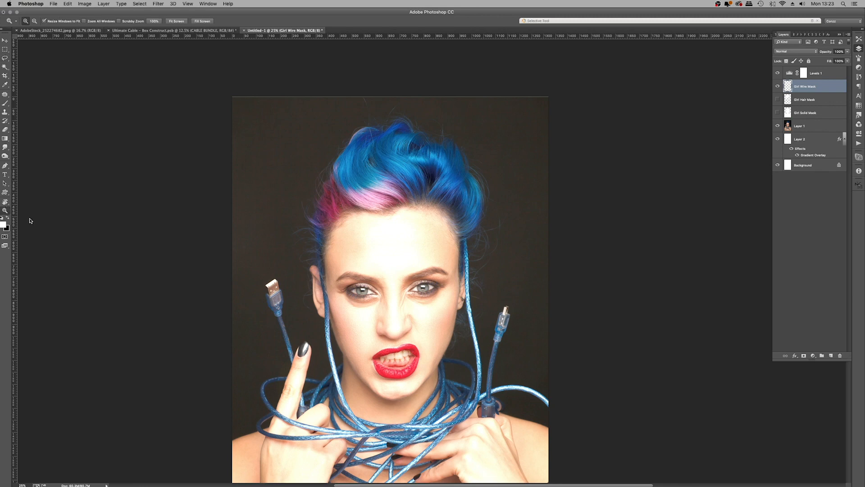
click(335, 269)
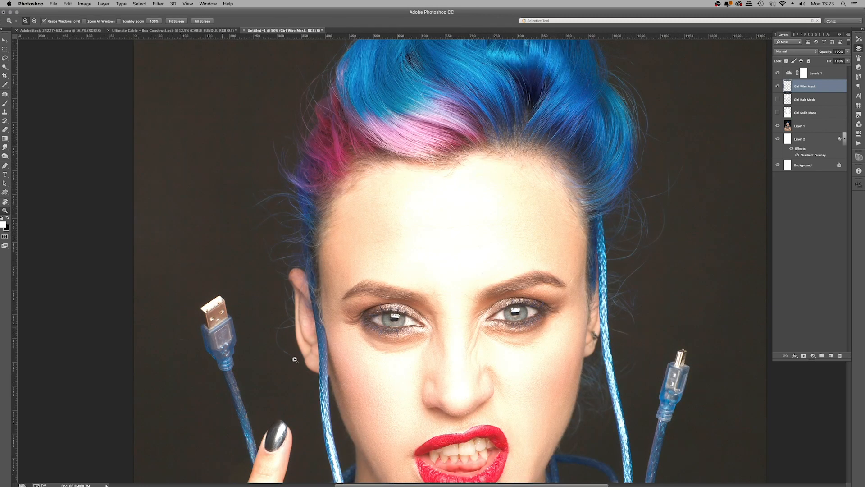
scroll(295, 359, down, 5)
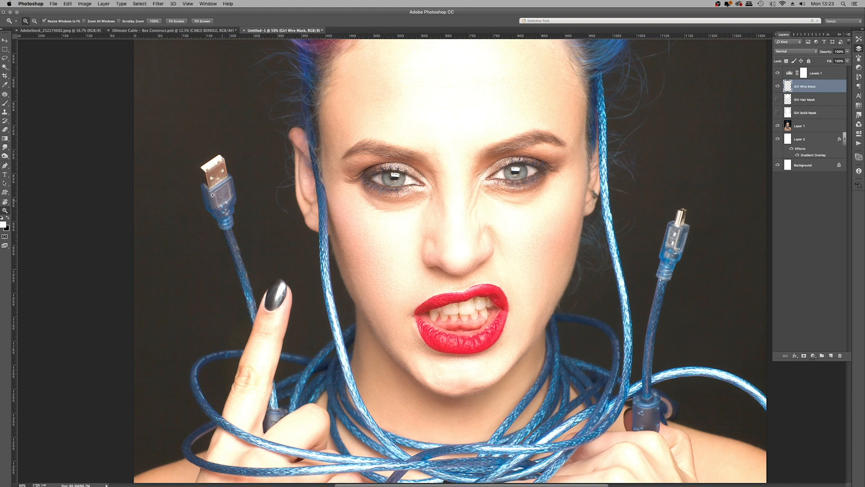
click(206, 177)
click(206, 177)
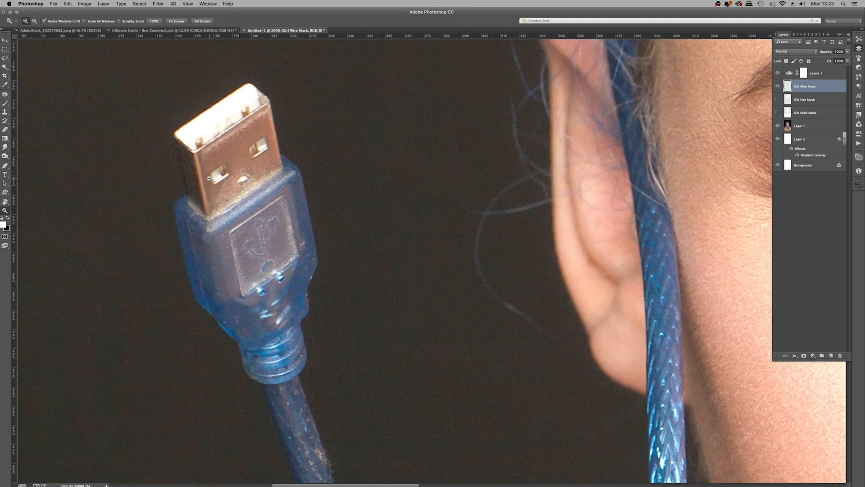
click(5, 166)
key(super+plus)
drag(148, 117, 421, 265)
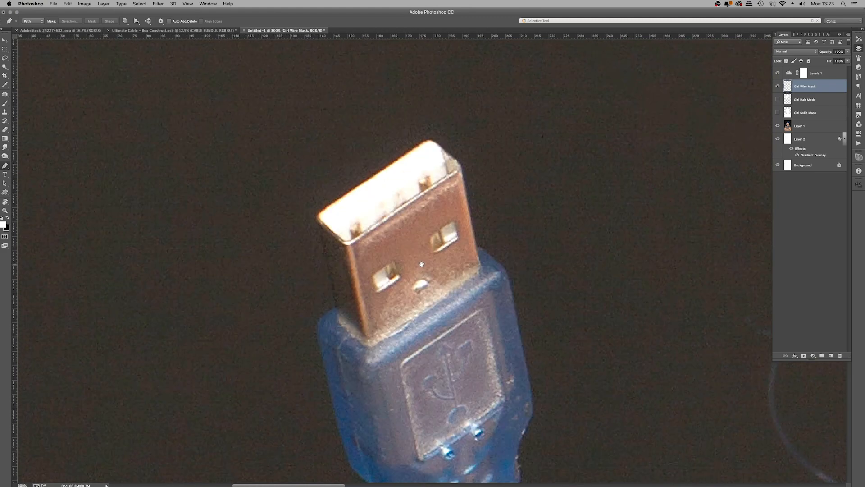
click(420, 145)
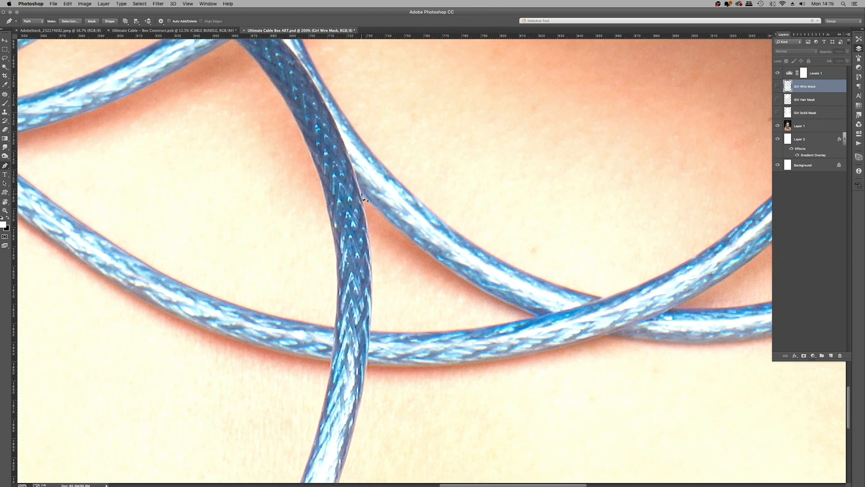
Step: Trace a pen path around the triangular skin gap enclosed by the crossing cables on the chest
click(362, 193)
drag(372, 269, 373, 302)
click(370, 331)
drag(537, 317, 591, 303)
drag(426, 253, 392, 225)
drag(385, 218, 378, 208)
key(super+0)
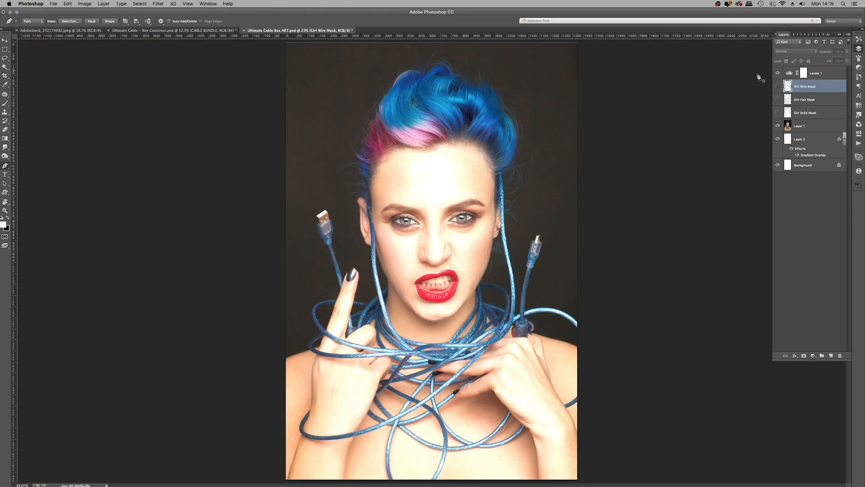
Step: Show Girl Wire Mask and convert the traced skin-gap path into an anti-aliased selection with 0-pixel feather, then deselect
click(777, 86)
right_click(458, 194)
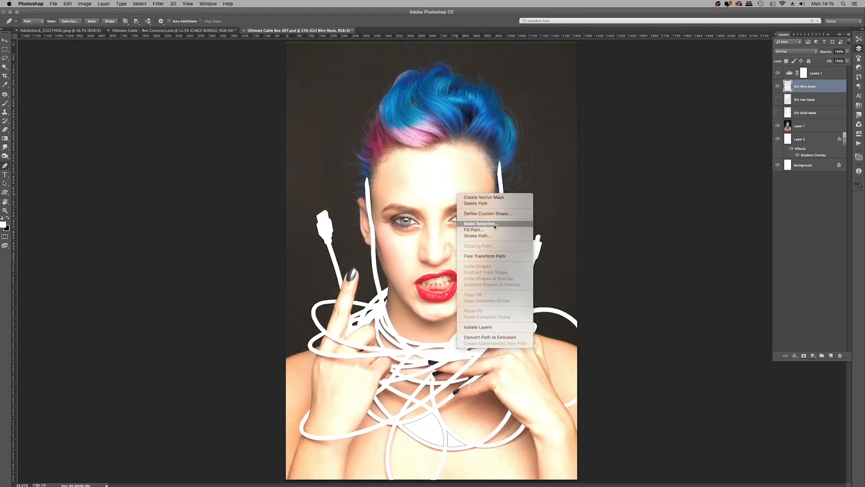
click(481, 224)
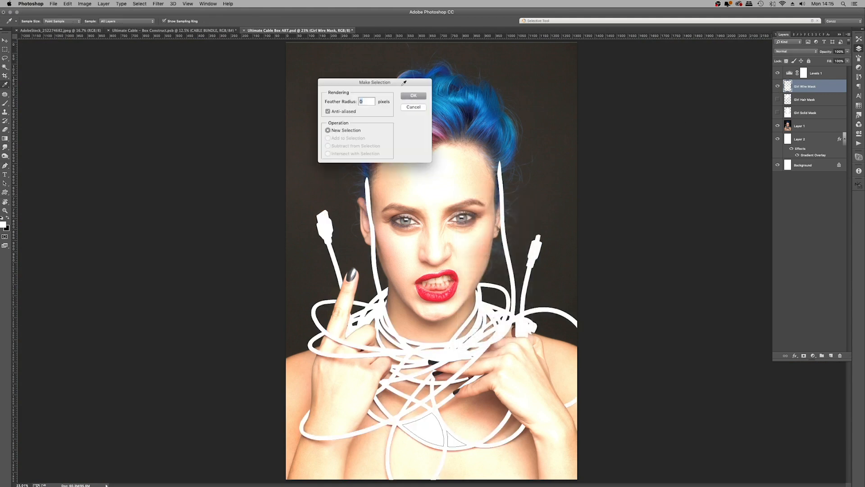
click(418, 97)
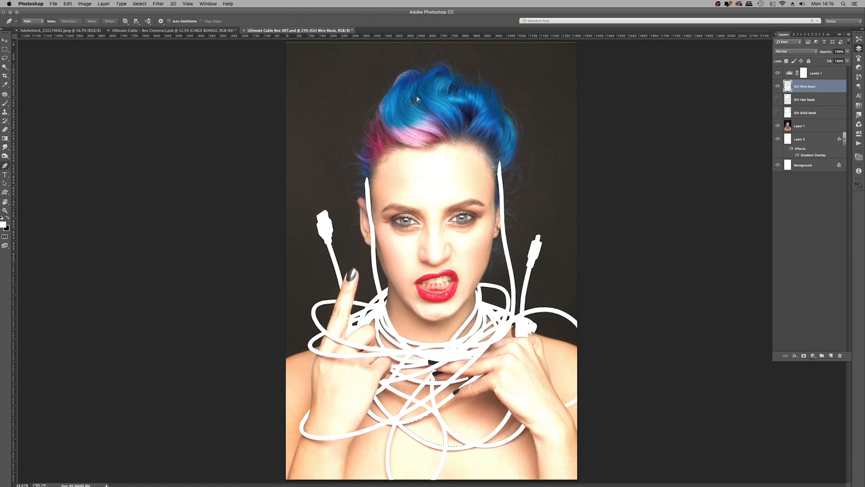
key(super+d)
Step: Create a new layer named Girl Hands Mask
key(shift+super+n)
key(BackSpace)
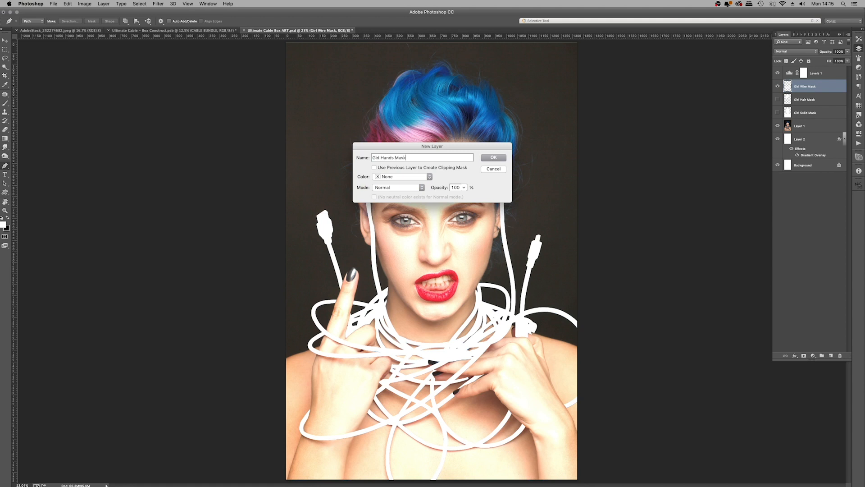
key(Return)
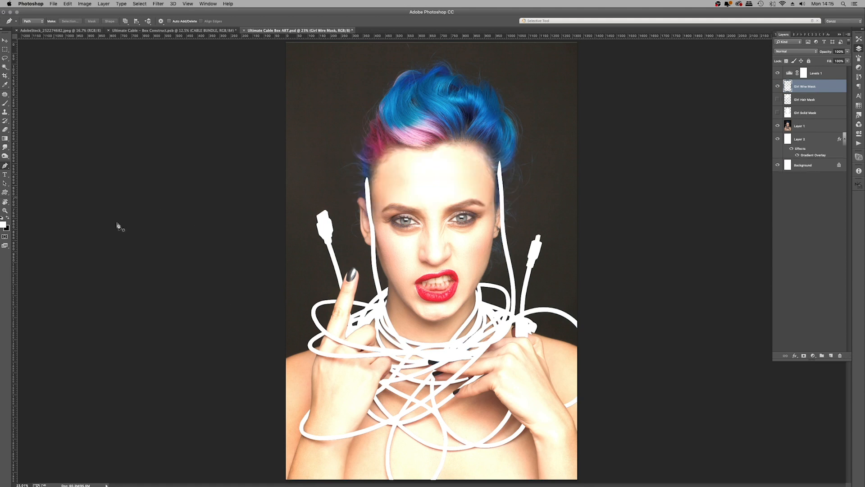
Step: Start a curved pen path for the hand mask on the forearm of the raised-finger hand
key(super+plus)
key(super+plus)
scroll(346, 271, down, 5)
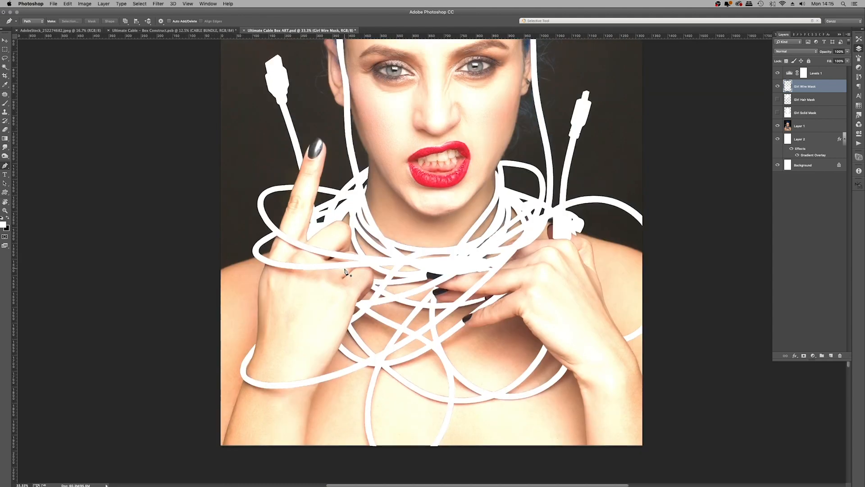
click(5, 210)
click(238, 373)
click(238, 373)
click(238, 373)
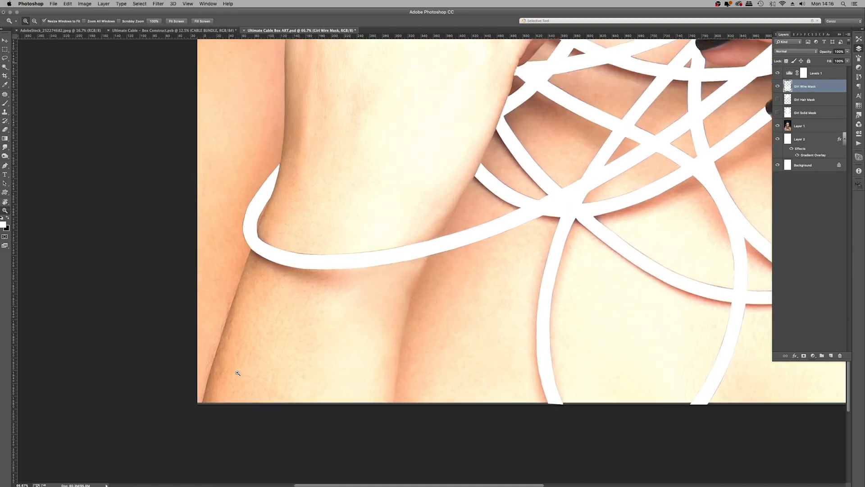
click(5, 166)
drag(386, 212, 387, 197)
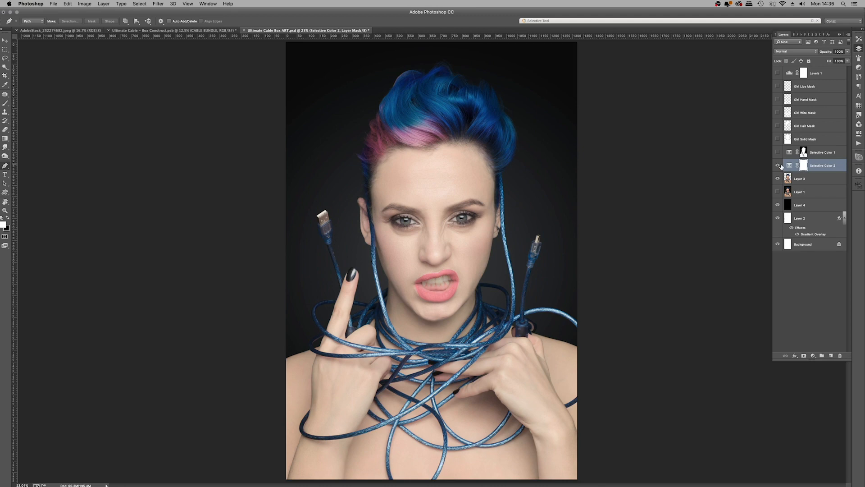
Step: Hide the Selective Color 2 adjustment and show and select Selective Color 1
click(779, 165)
click(778, 152)
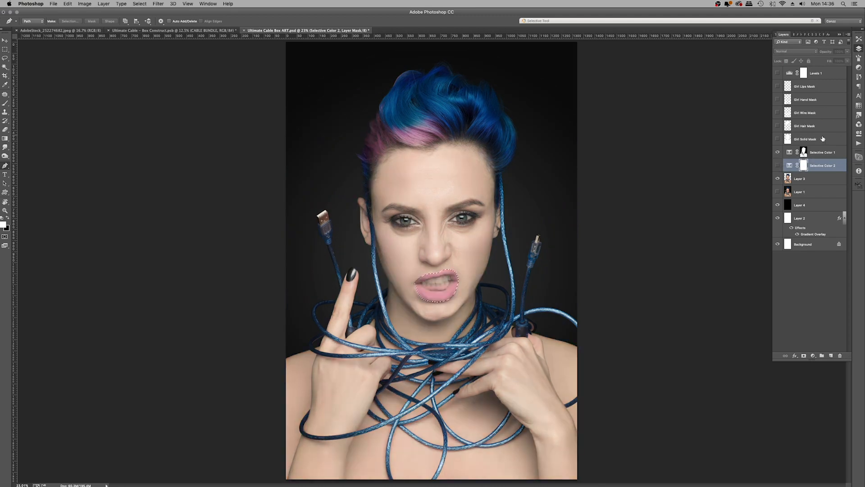
click(814, 152)
Step: Soften the Selective Color 1 mask around the mouth with a 2.0-pixel Gaussian Blur inside a rectangular selection, then deselect
drag(397, 240, 492, 327)
key(m)
drag(241, 142, 549, 375)
click(158, 4)
click(266, 114)
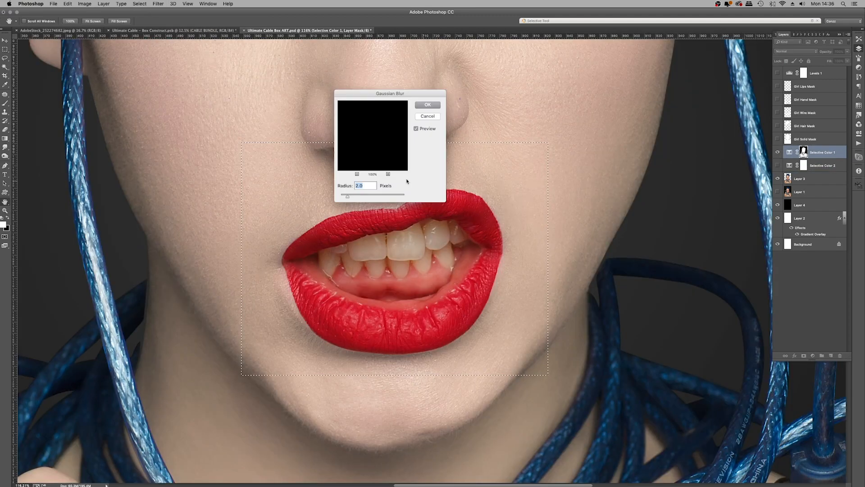
key(Return)
key(super+d)
key(super+0)
drag(401, 245, 500, 333)
key(super+0)
Step: Add a Hue/Saturation adjustment and set the Reds to Hue -102 and Saturation -46, turning the lips purple
click(813, 356)
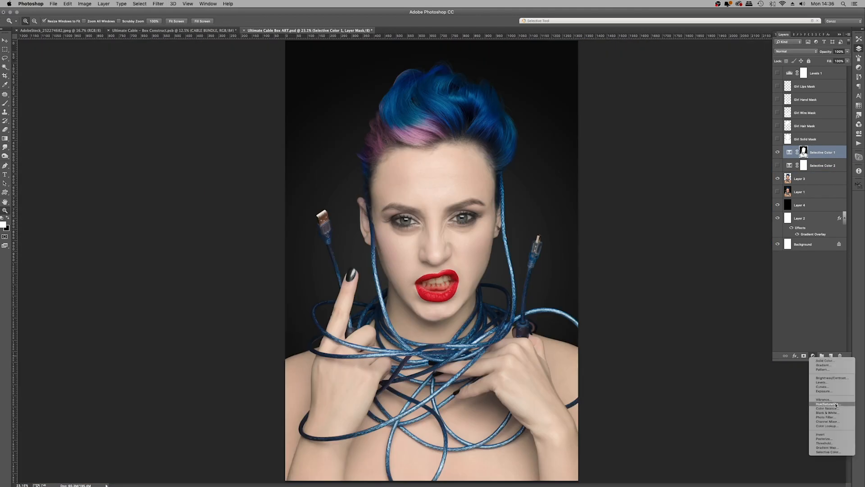
click(825, 403)
drag(810, 79, 795, 93)
click(815, 63)
click(807, 69)
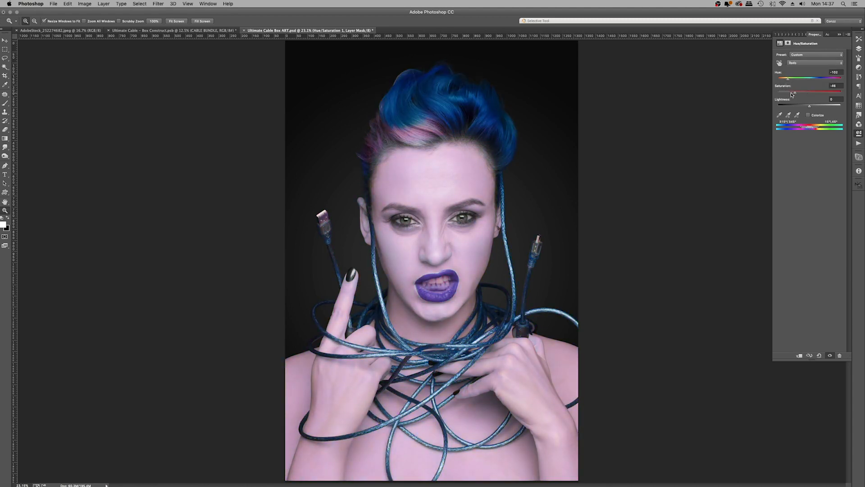
Step: Restrict the Hue/Saturation adjustment to the lips by inverting its mask and filling the Girl Lips Mask outline with white
click(859, 49)
key(super+i)
super+click(788, 86)
key(alt+BackSpace)
key(super+d)
Step: Select Girl Lips Mask and start a pen path at the mouth's inner corner, following the upper lip to the gap between the front teeth
click(443, 283)
click(443, 282)
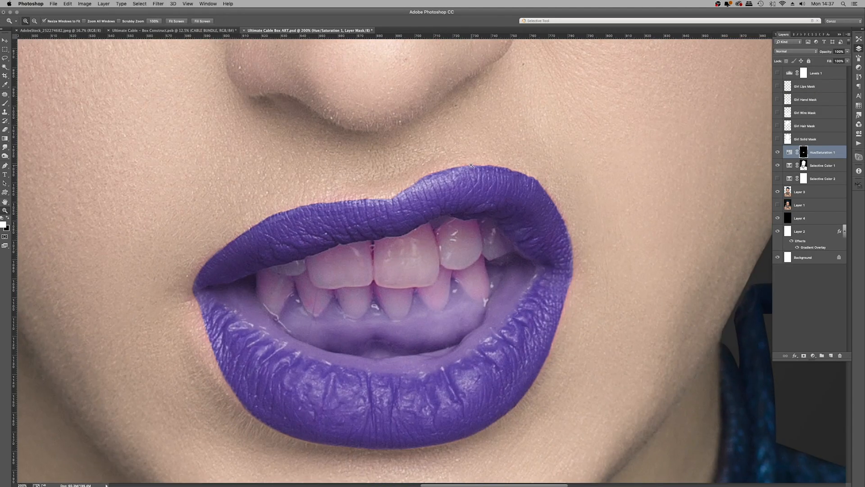
click(440, 270)
click(778, 86)
click(778, 86)
click(806, 86)
key(p)
click(150, 351)
click(151, 322)
click(166, 316)
click(177, 313)
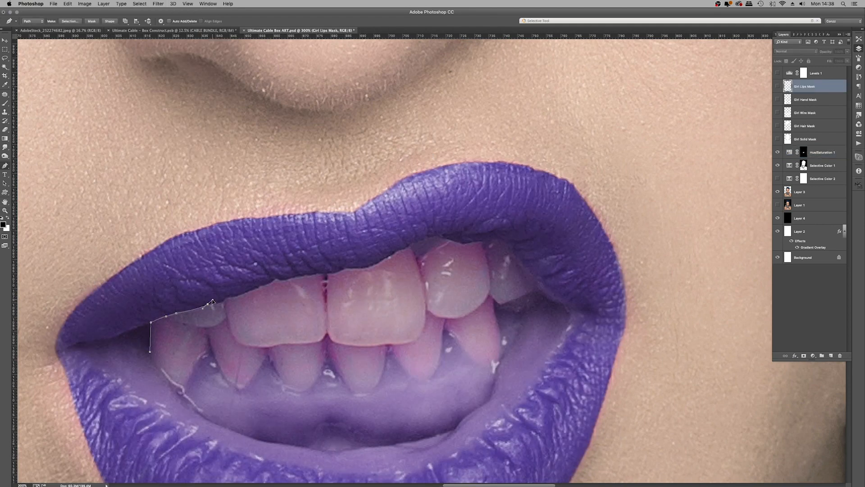
click(290, 278)
click(321, 274)
Step: Continue the pen path along the upper lip's inner edge, above the second front tooth
key(super+equal)
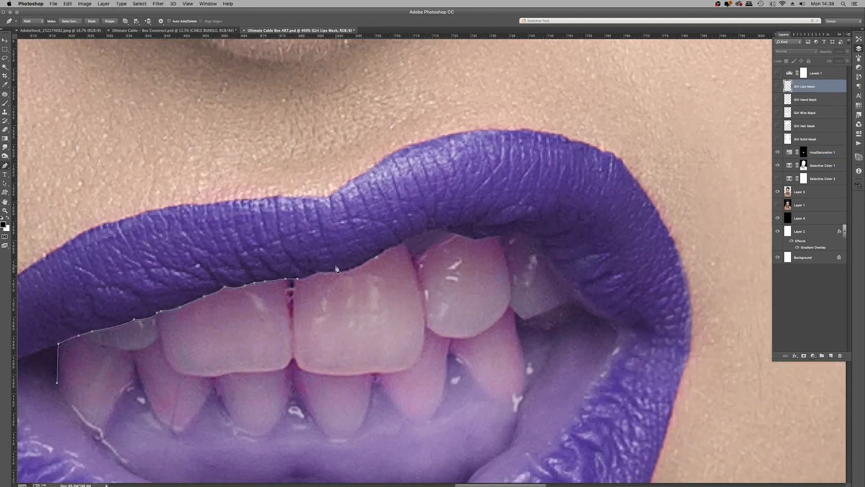
click(297, 279)
click(316, 272)
click(338, 271)
click(353, 268)
click(367, 260)
click(375, 257)
click(385, 249)
click(405, 242)
click(415, 237)
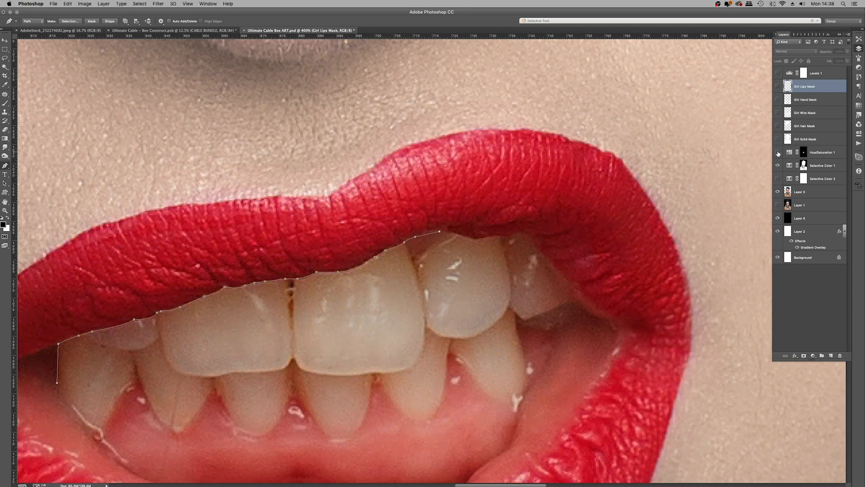
Step: Extend the pen path over the remaining upper teeth, around the far corner and down to the lower gum
click(439, 231)
click(472, 239)
click(487, 236)
click(497, 234)
click(532, 243)
click(552, 270)
click(582, 311)
click(554, 339)
click(528, 393)
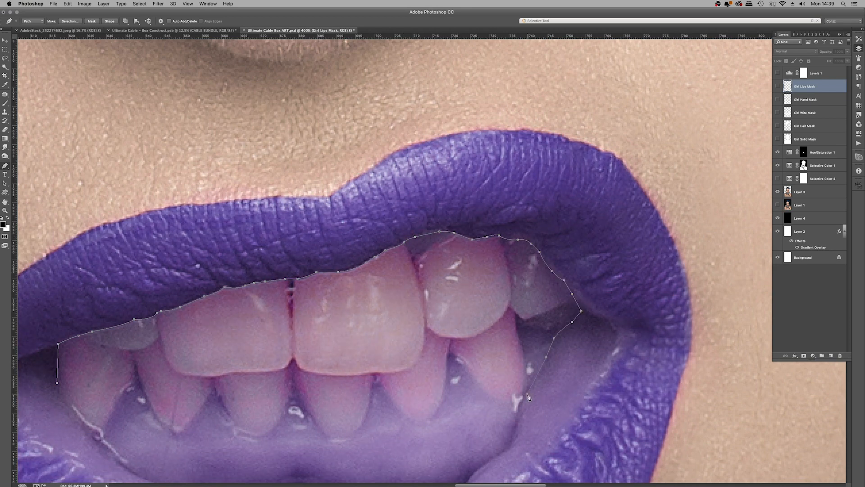
Step: Trace the pen path back along the lower lip's inner edge and close it around the teeth and gums
scroll(527, 394, down, 5)
click(491, 265)
click(485, 287)
click(322, 351)
click(283, 356)
click(247, 355)
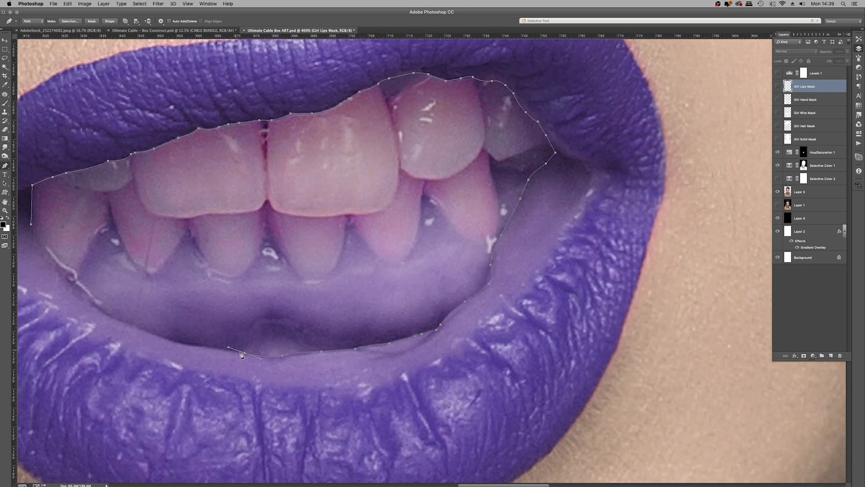
click(193, 345)
click(166, 339)
click(97, 309)
click(34, 235)
click(30, 224)
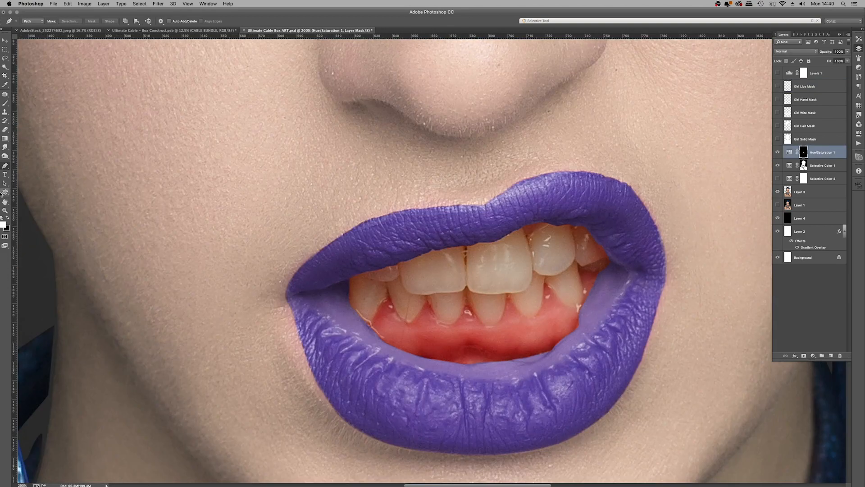
Step: Reopen the Hue/Saturation 1 adjustment, mute the purple of the lips and check the result on the whole figure
click(5, 211)
right_click(414, 225)
click(435, 230)
key(super+minus)
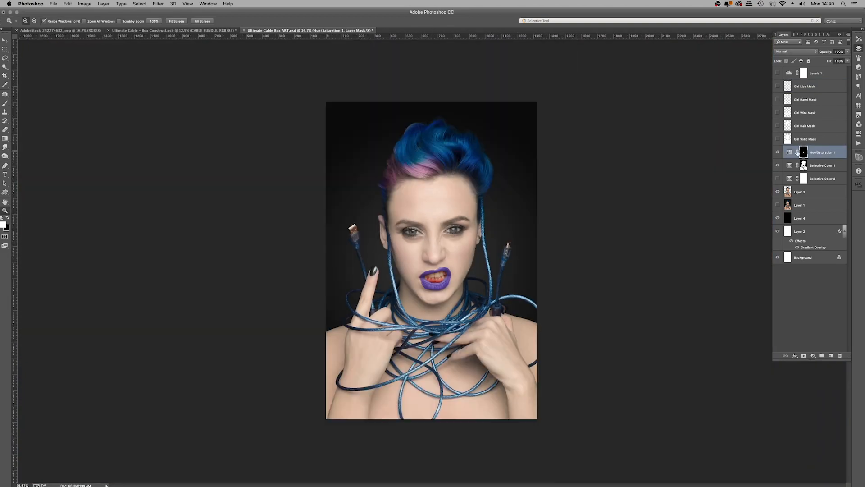
double_click(789, 152)
double_click(789, 152)
click(859, 49)
right_click(415, 225)
click(430, 257)
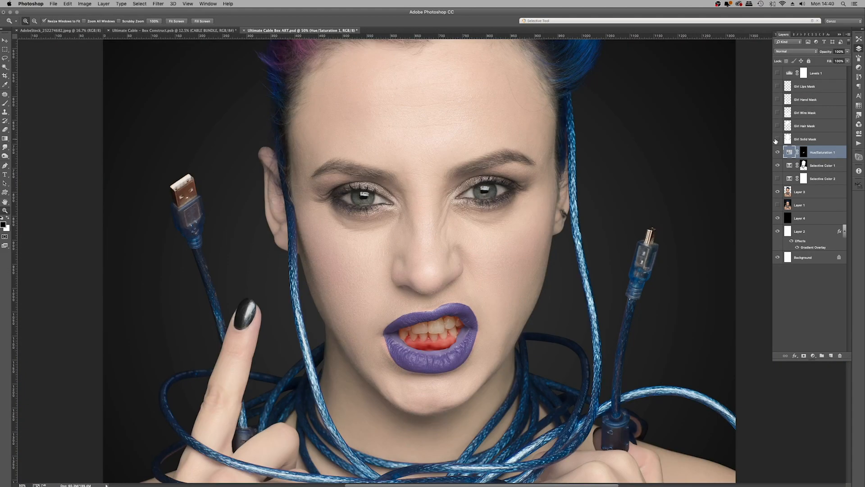
key(super+minus)
key(super+minus)
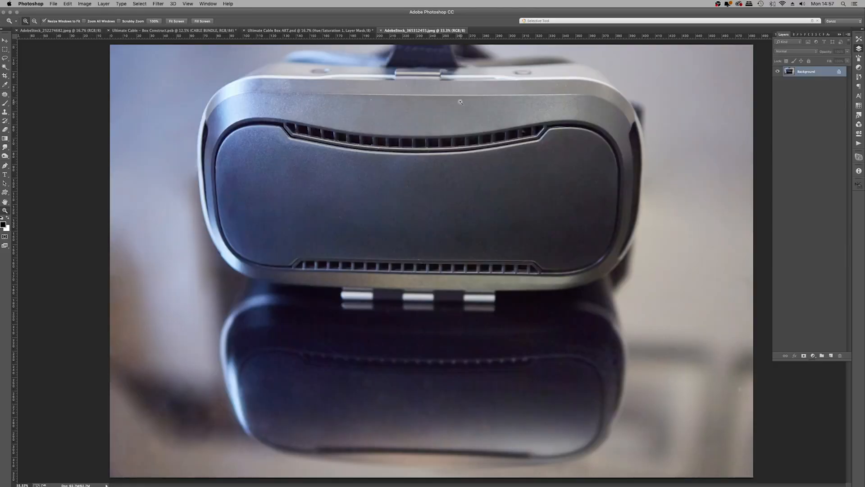
Step: Trace a pen path around the outer edge of the VR headset's front in the stock photo
key(super+plus)
key(super+plus)
key(super+plus)
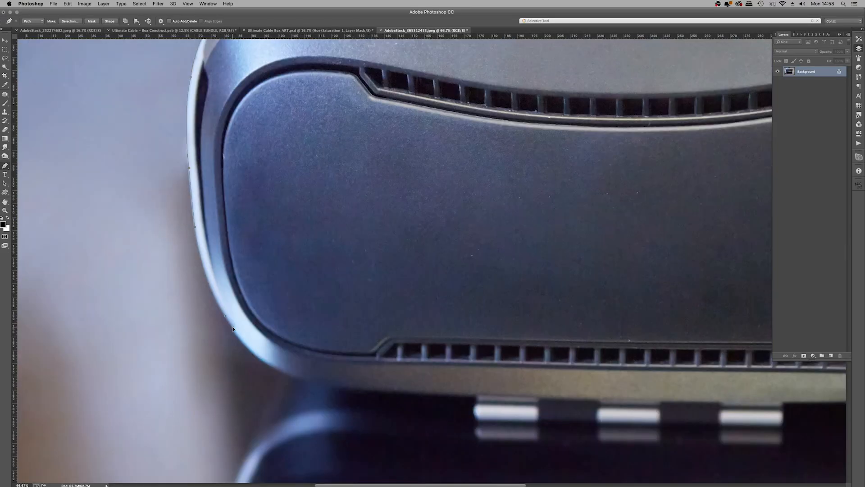
drag(536, 253, 567, 210)
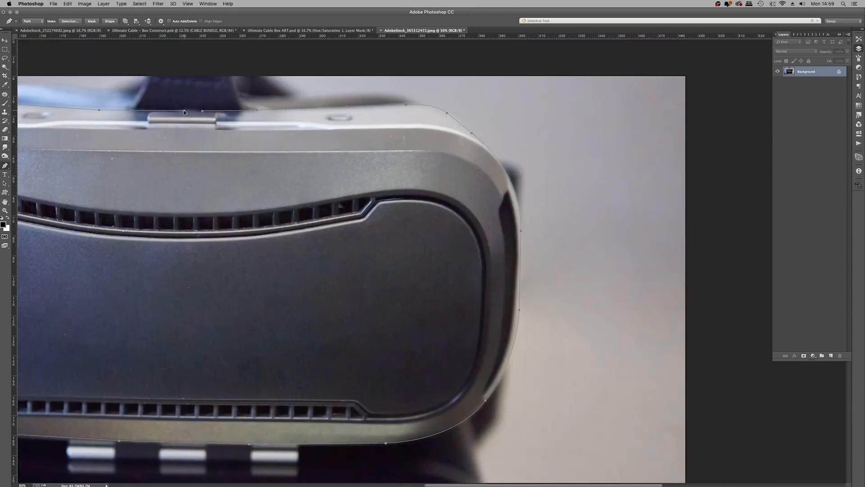
key(super+minus)
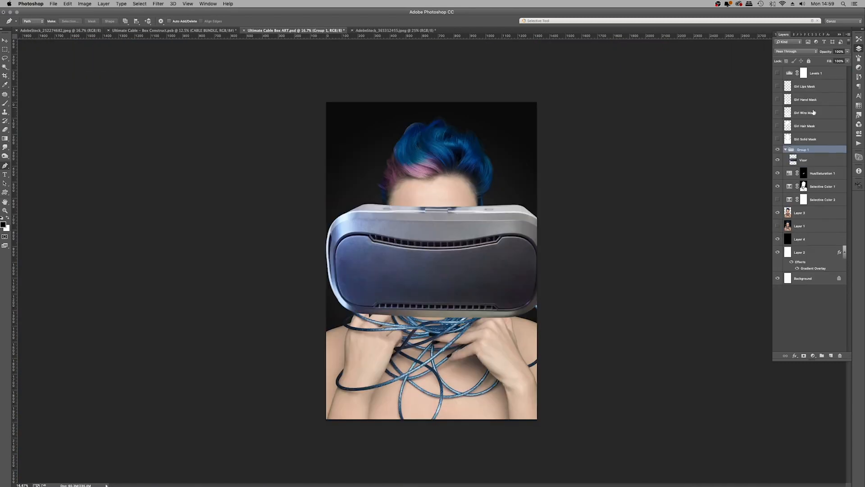
Step: Scale the Visor copy layer to 43.40%, rotate it -0.86 degrees and place it over the woman's eyes
scroll(800, 118, down, 1)
key(super+t)
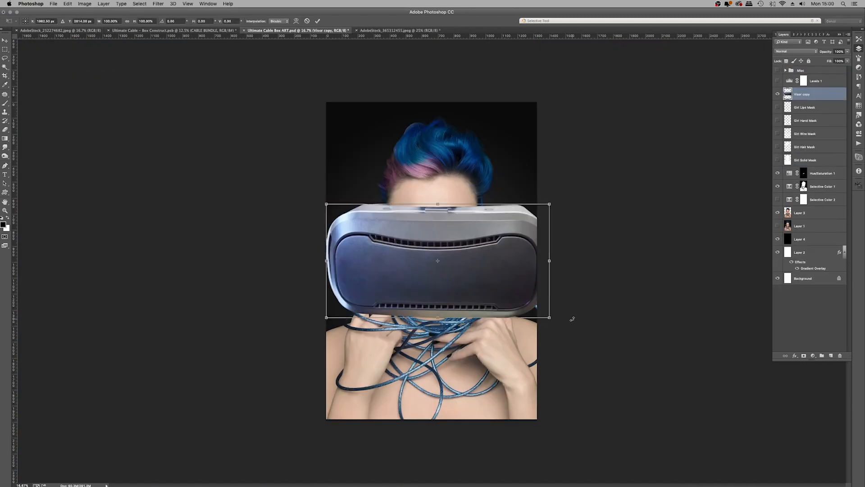
drag(571, 318, 469, 225)
drag(486, 253, 475, 247)
drag(456, 229, 447, 228)
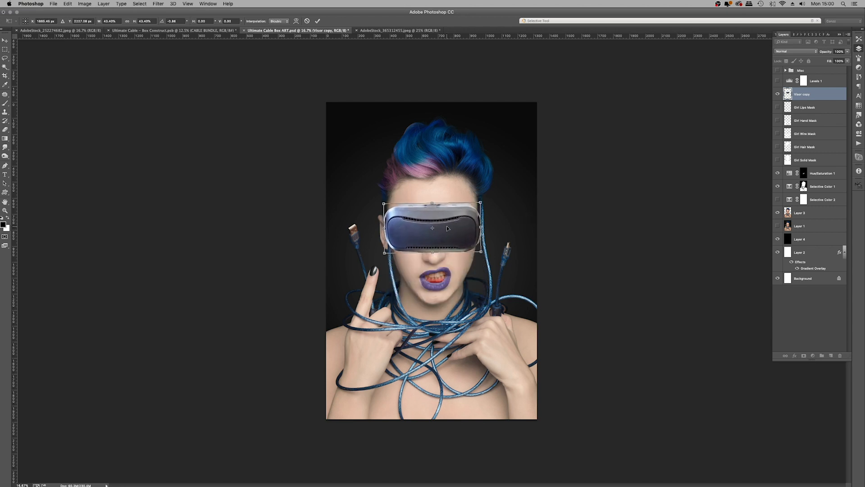
key(Return)
Step: Trim Visor copy to the half on the raised-finger side with a rectangular selection and duplicate that half onto a new layer
key(p)
key(super+plus)
key(super+plus)
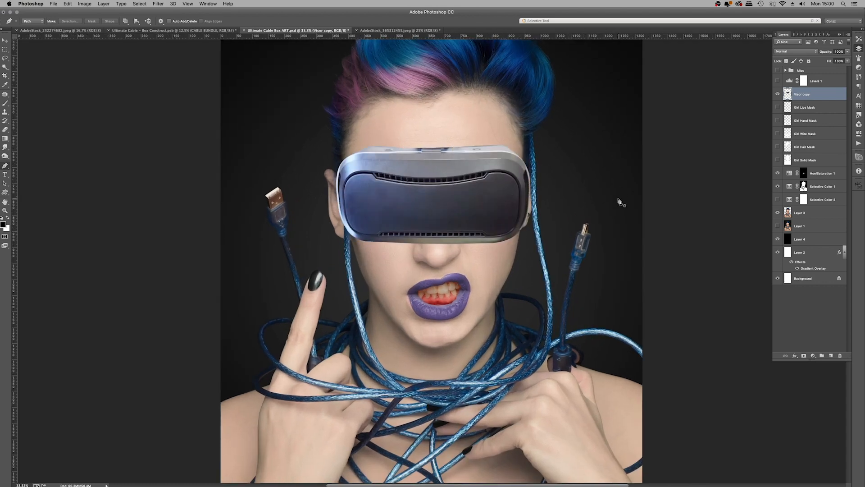
key(super+minus)
key(super+minus)
key(super+minus)
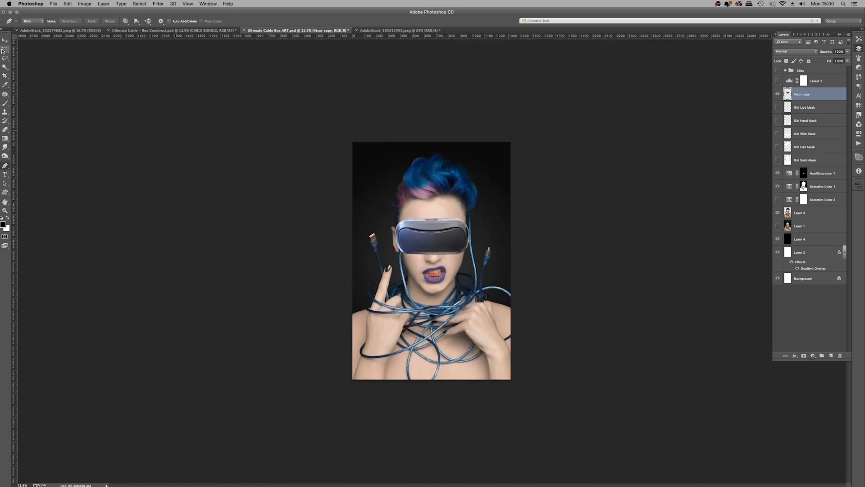
click(5, 49)
drag(381, 240, 432, 302)
key(super+j)
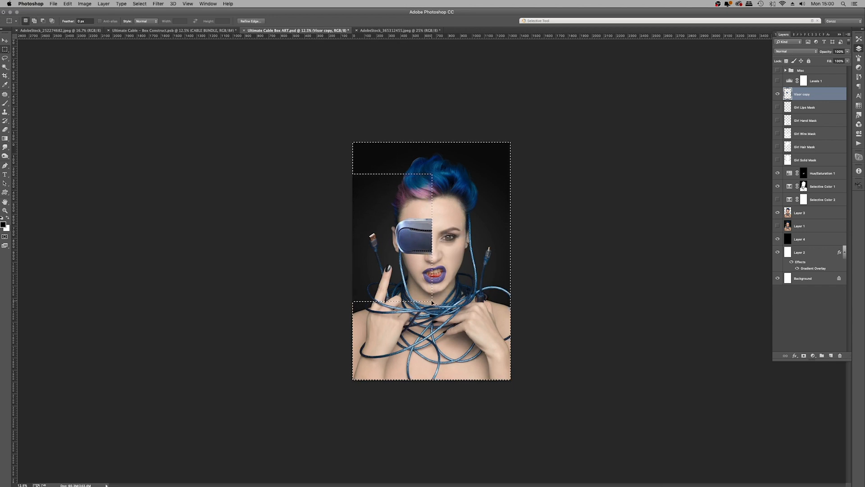
Step: Flip the duplicated visor half horizontally and align it with the original half to complete a symmetrical headset
key(super+t)
right_click(425, 225)
click(446, 343)
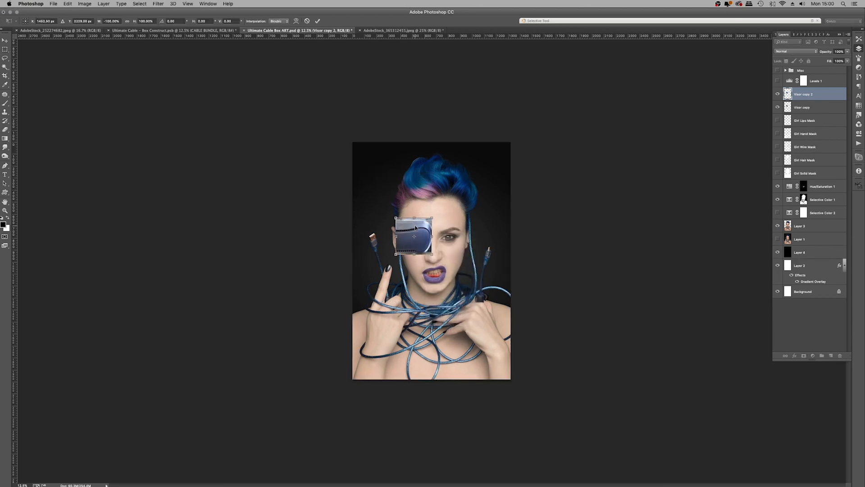
drag(416, 226, 451, 228)
key(super+plus)
key(super+plus)
key(super+plus)
key(super+plus)
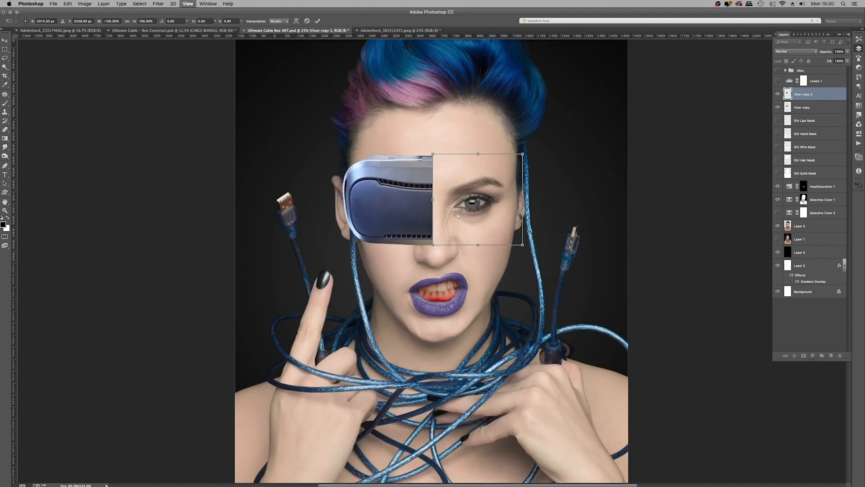
key(Return)
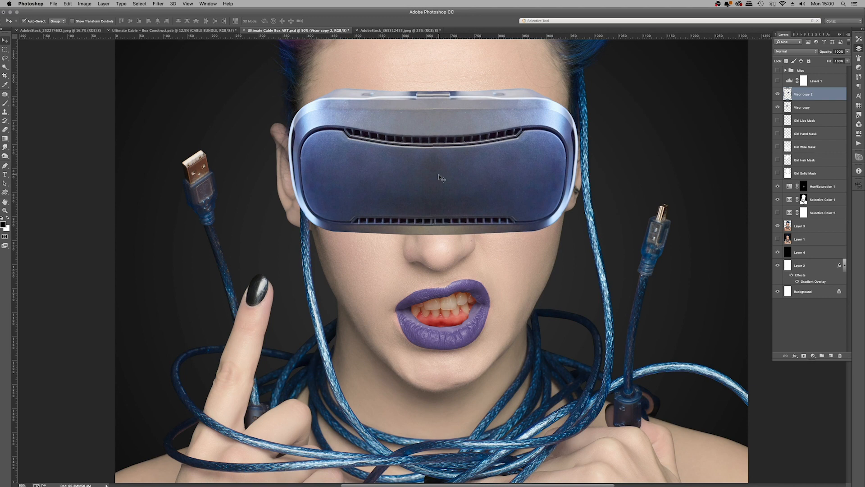
Step: Merge the Visor copy 2 and Visor copy layers into one layer
shift+click(817, 106)
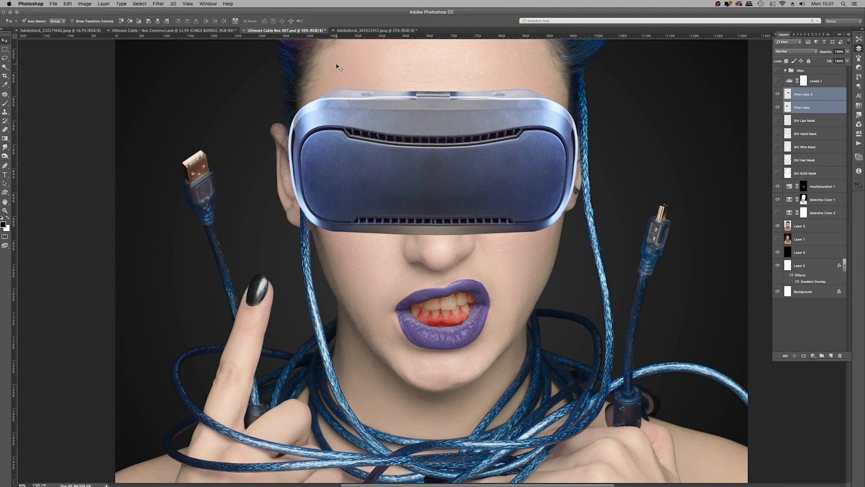
key(super+e)
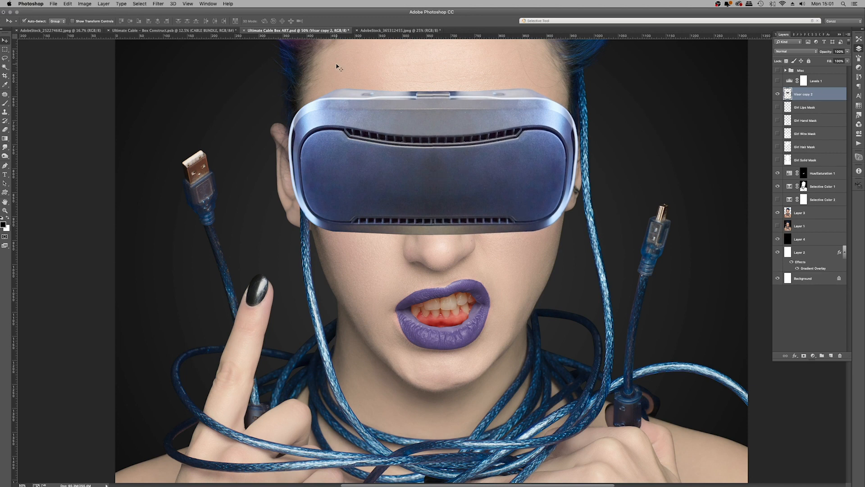
Step: Set the merged visor layer to 55% opacity, align it over the woman's eyes and restore it to 100% opacity
key(super+minus)
key(super+minus)
key(super+minus)
key(super+minus)
key(super+plus)
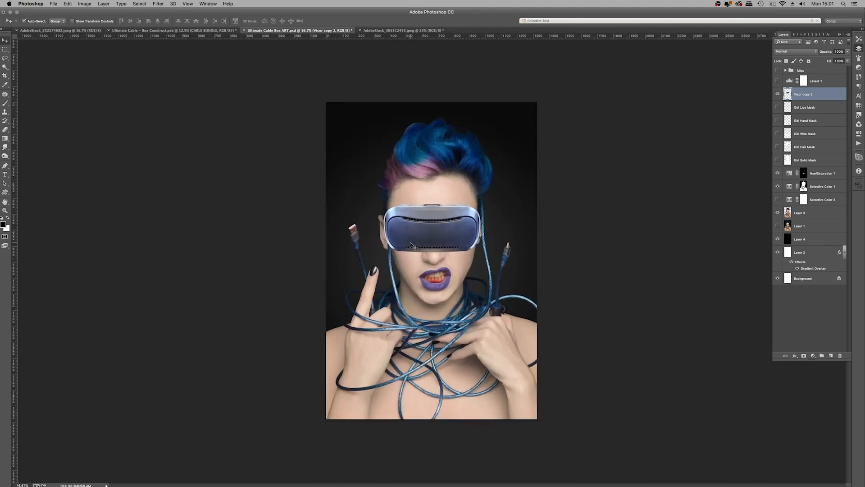
key(super+plus)
drag(440, 207, 447, 227)
key(5)
key(5)
drag(848, 52, 856, 60)
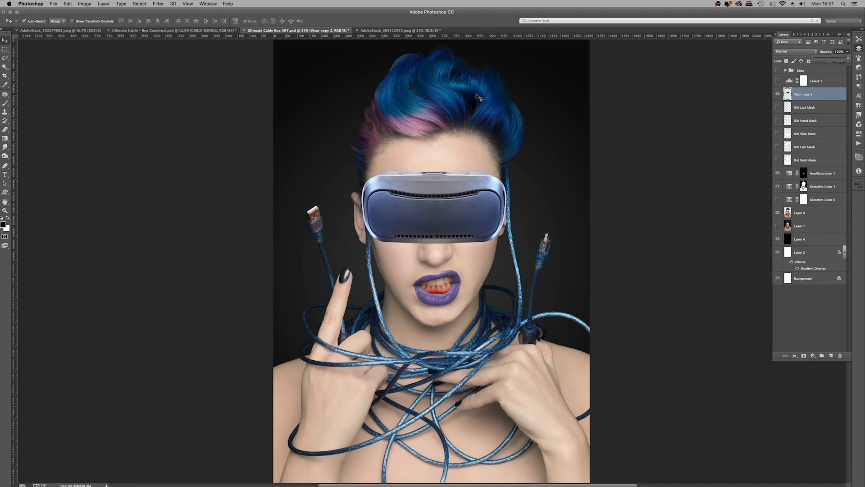
Step: Duplicate the Visor copy 2 layer and set the duplicate's blend mode to Multiply
key(super+minus)
key(super+minus)
key(super+minus)
key(super+equal)
key(super+equal)
key(super+equal)
key(super+j)
click(795, 51)
click(796, 70)
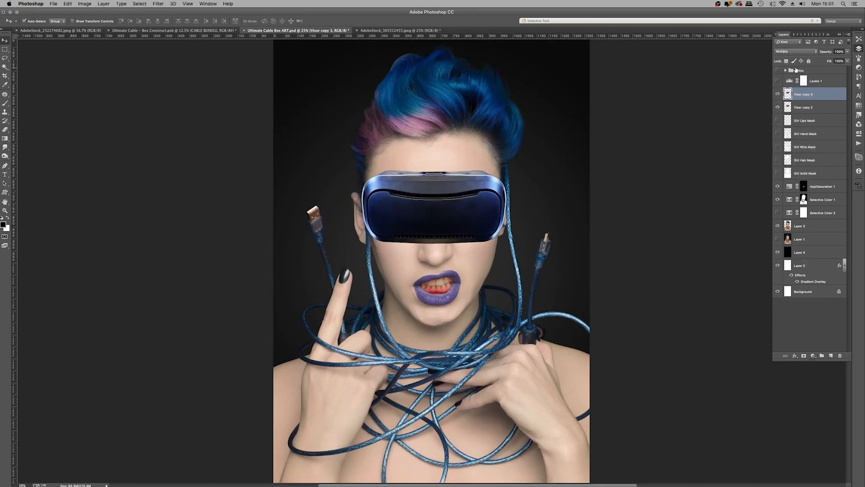
Step: Add a black-to-white Gradient Map masked to the visor's outline and reduce its opacity to 30%
super+click(786, 97)
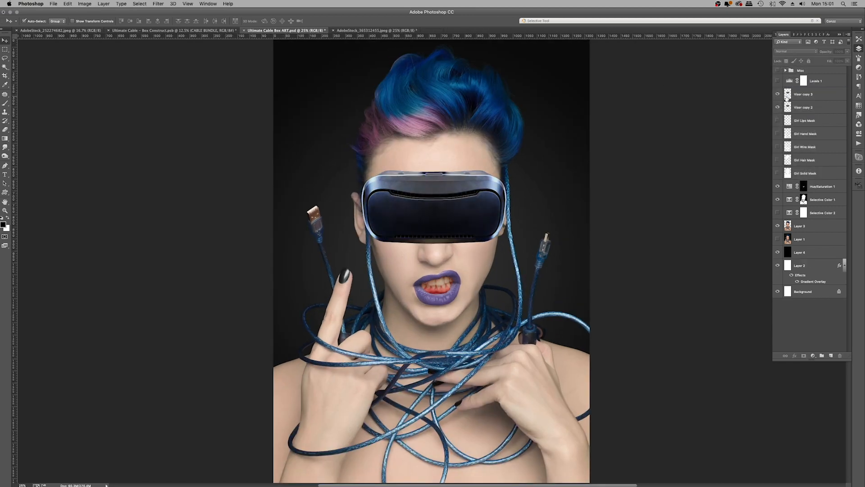
super+click(788, 94)
click(788, 95)
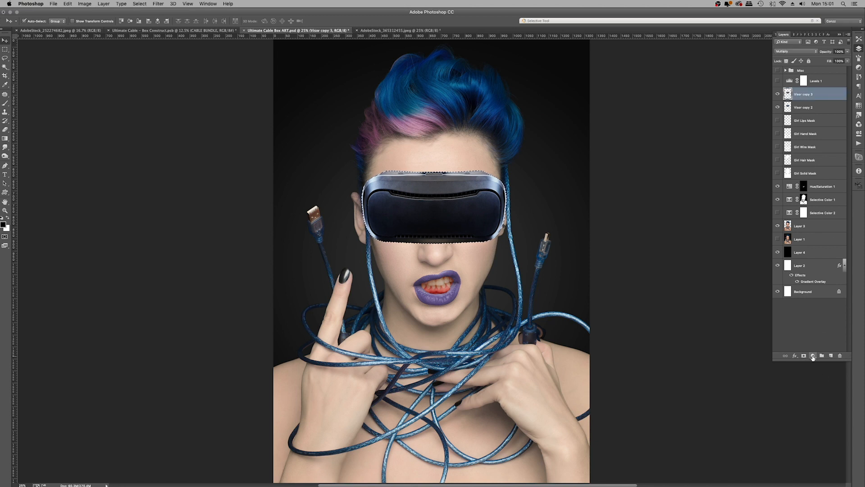
click(813, 355)
click(829, 447)
click(841, 57)
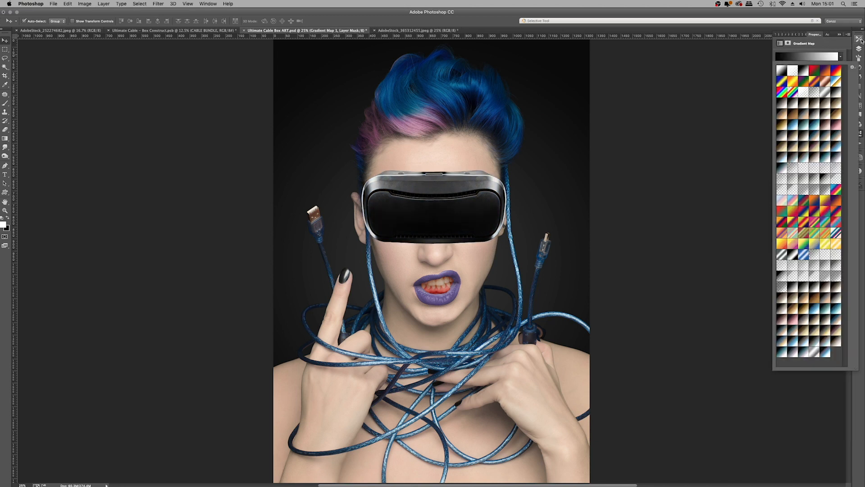
click(859, 49)
click(859, 48)
drag(848, 52, 819, 62)
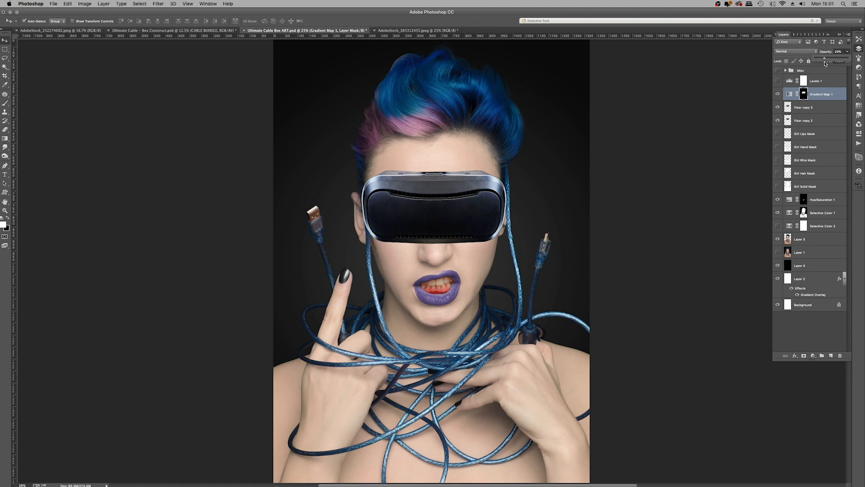
Step: Group the Gradient Map and both visor layers into a group named Visor
shift+click(810, 120)
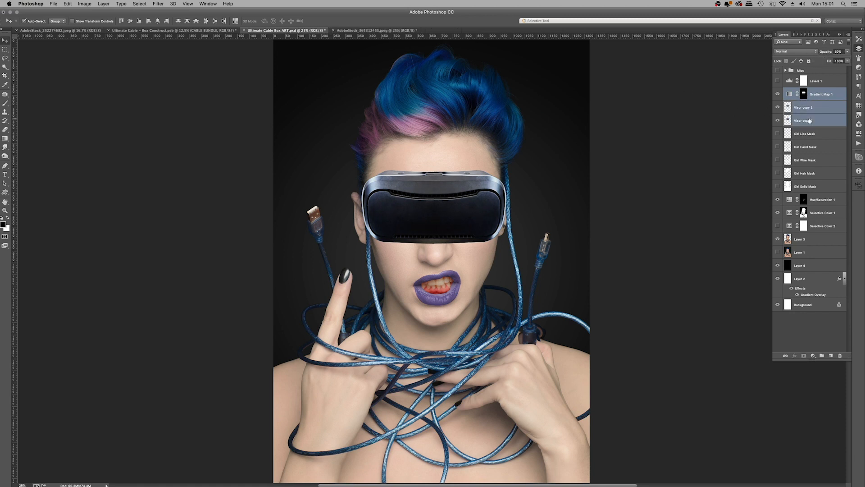
key(super+g)
double_click(804, 91)
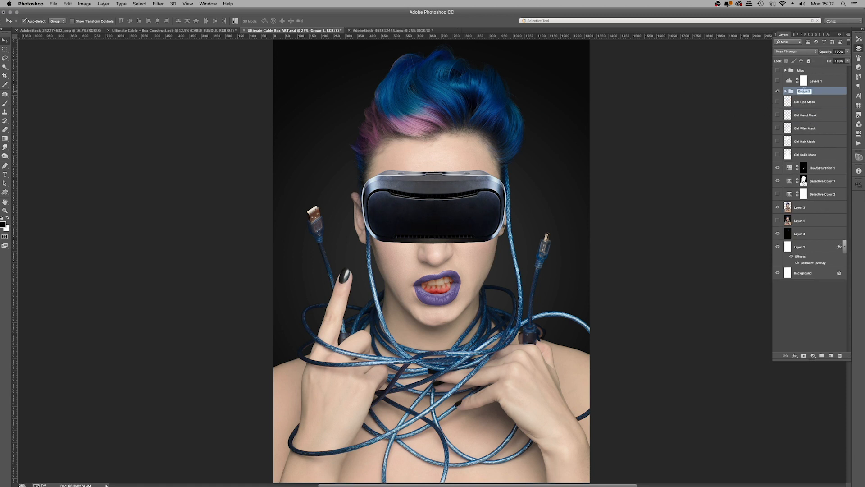
Step: Group all the woman's mask, adjustment and image layers from Girl Lips Mask down to Layer 1 as Girl Construct
click(812, 102)
shift+click(811, 223)
key(super+g)
double_click(805, 99)
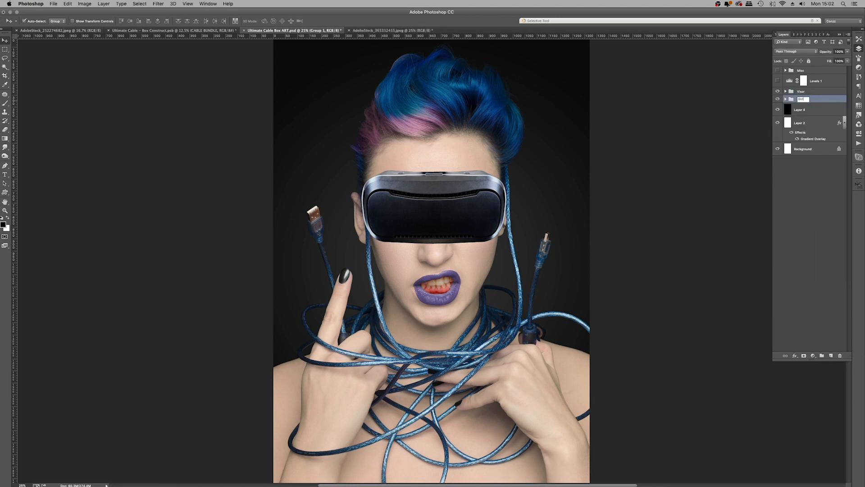
text(Girl Construct)
key(Return)
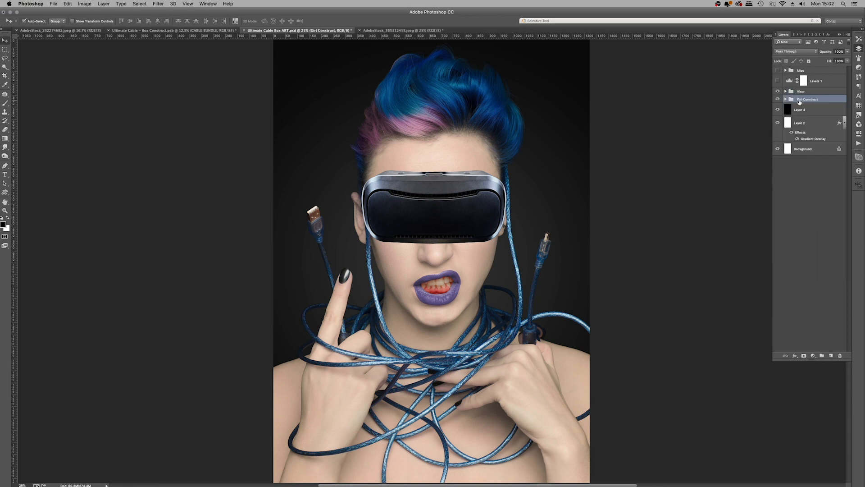
Step: Scale the Visor group down to about 90% and place it over the woman's eyes
click(799, 93)
key(super+minus)
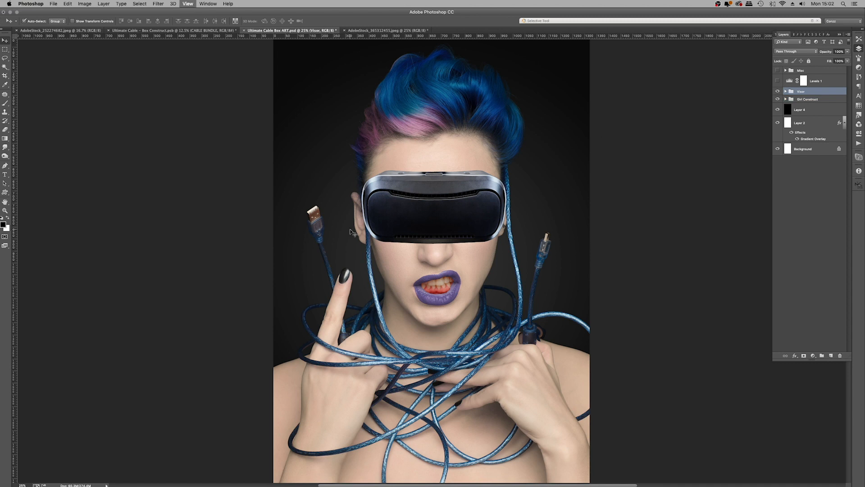
key(super+t)
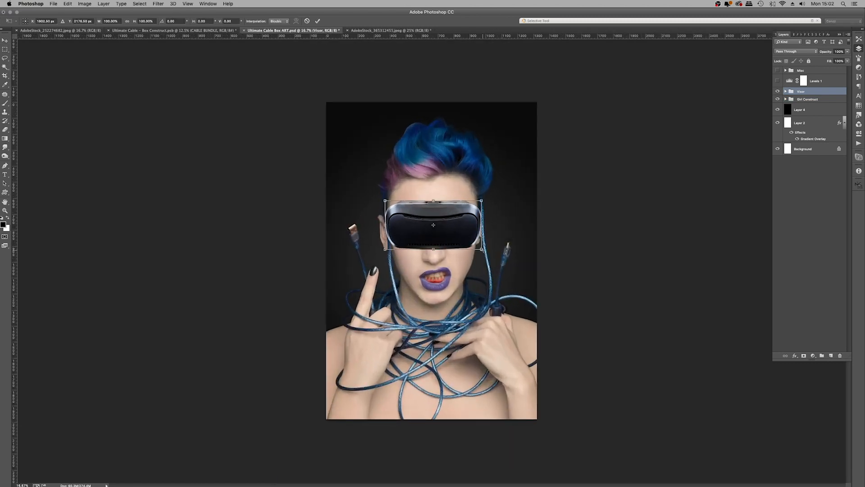
drag(482, 249, 474, 245)
drag(452, 231, 457, 235)
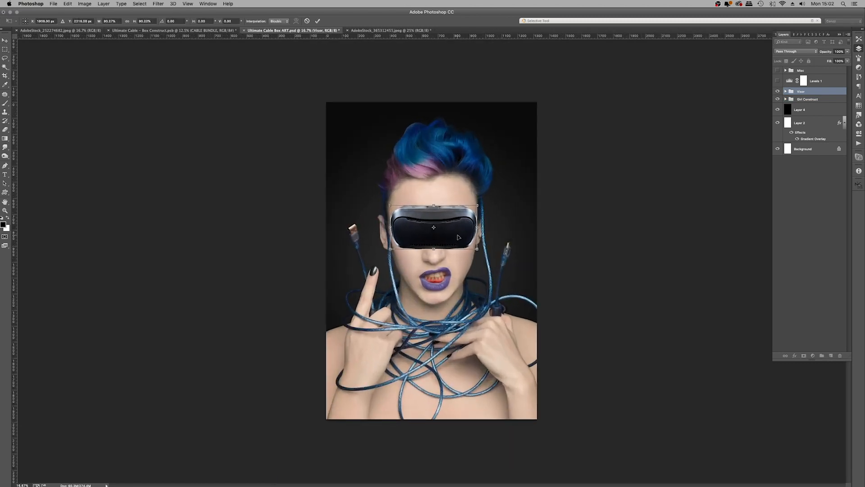
key(Return)
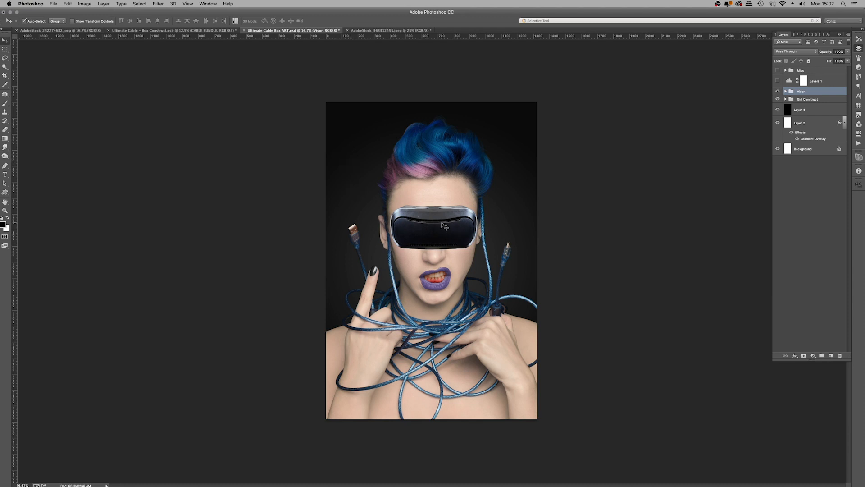
Step: Nudge the Visor group slightly to refine its fit on the face and check the whole composition
key(super+plus)
key(super+plus)
drag(469, 207, 471, 206)
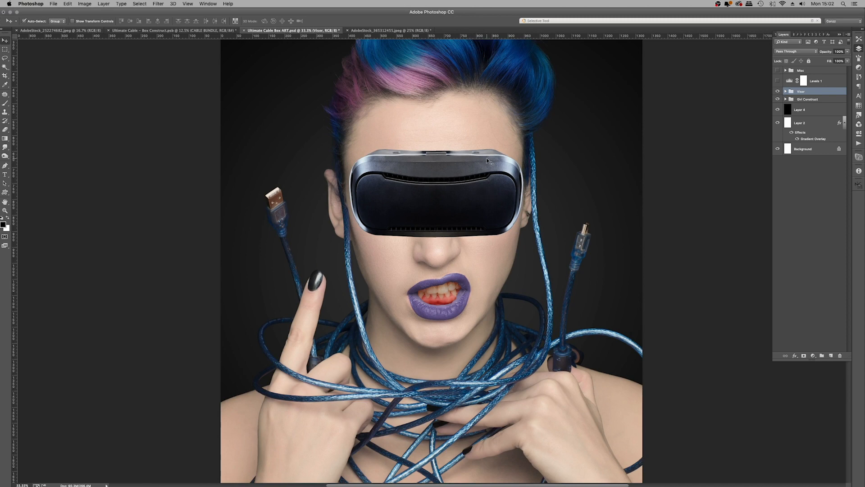
key(super+minus)
key(super+minus)
key(super+minus)
key(super+minus)
key(super+plus)
key(super+plus)
key(super+plus)
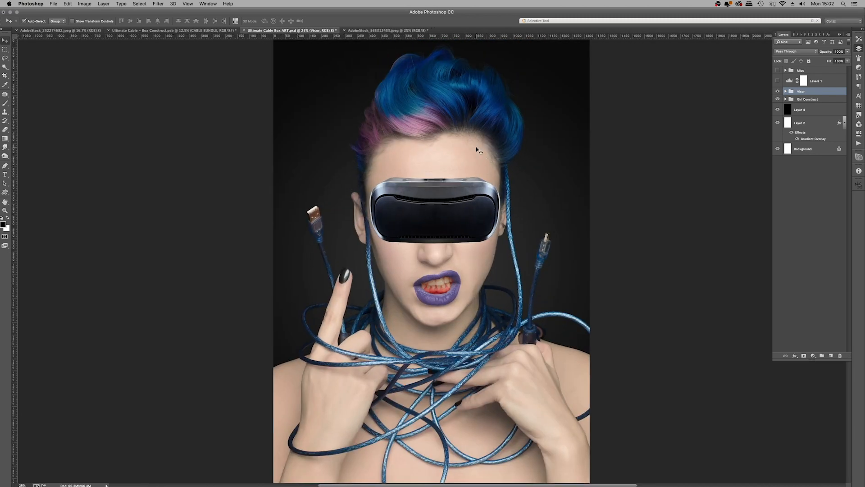
Step: Add a Levels adjustment above Gradient Map 1 in the Visor group and lower its white output level to about 60
click(786, 92)
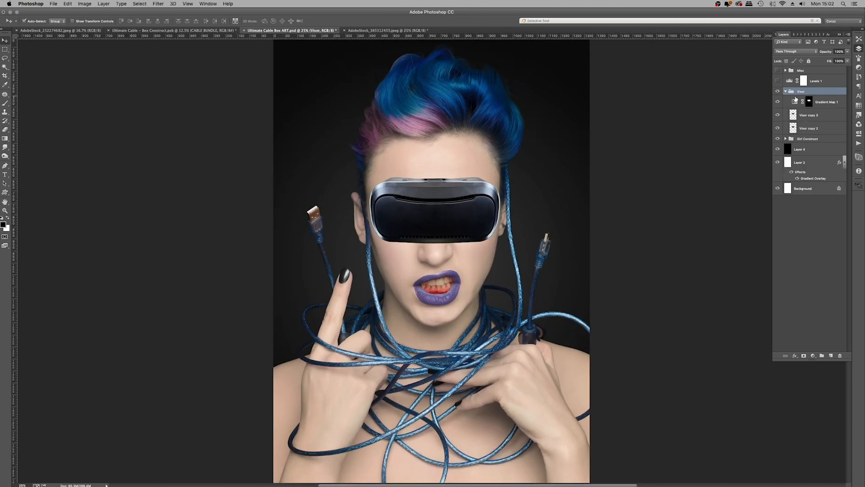
click(820, 104)
click(814, 355)
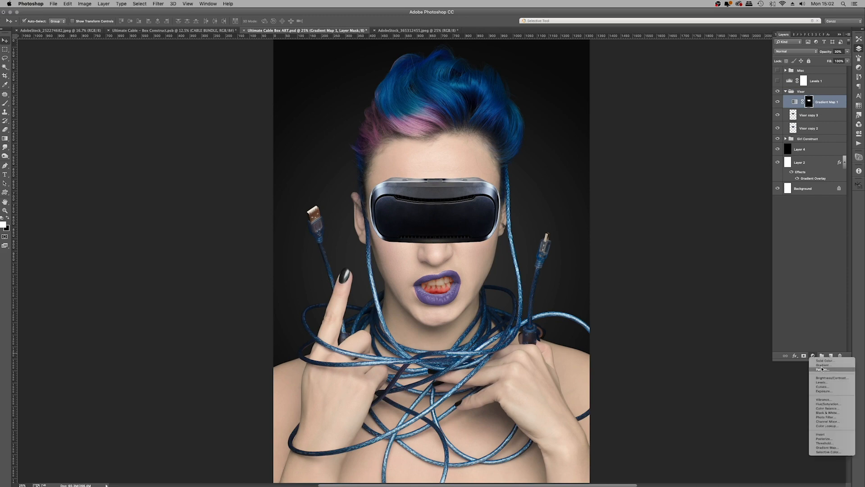
click(825, 386)
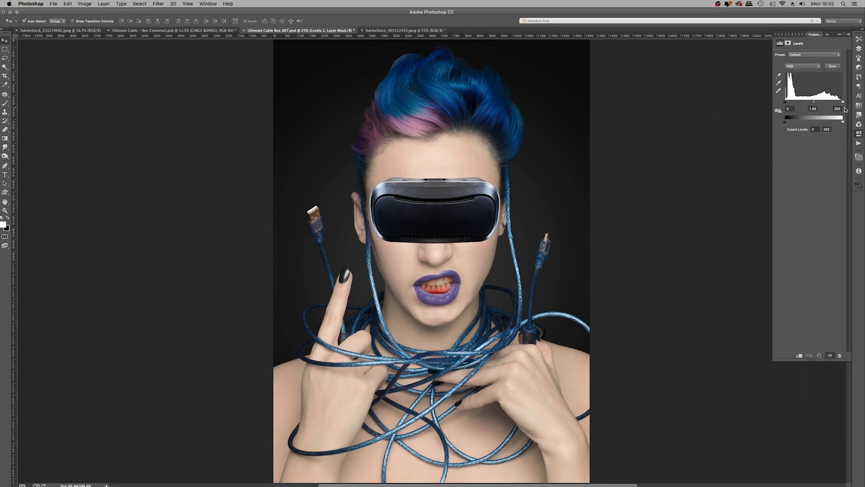
drag(839, 124, 799, 122)
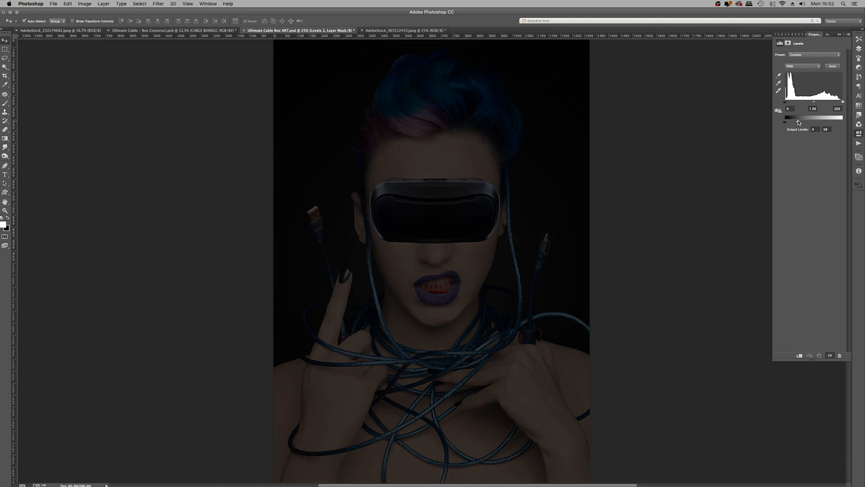
Step: Set the new Levels layer to Multiply and restrict its mask to the visor's shape
click(857, 50)
click(801, 51)
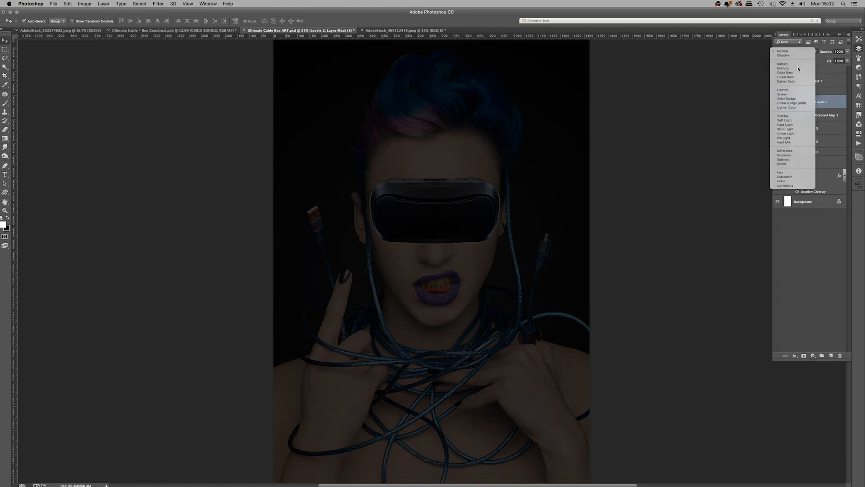
click(799, 69)
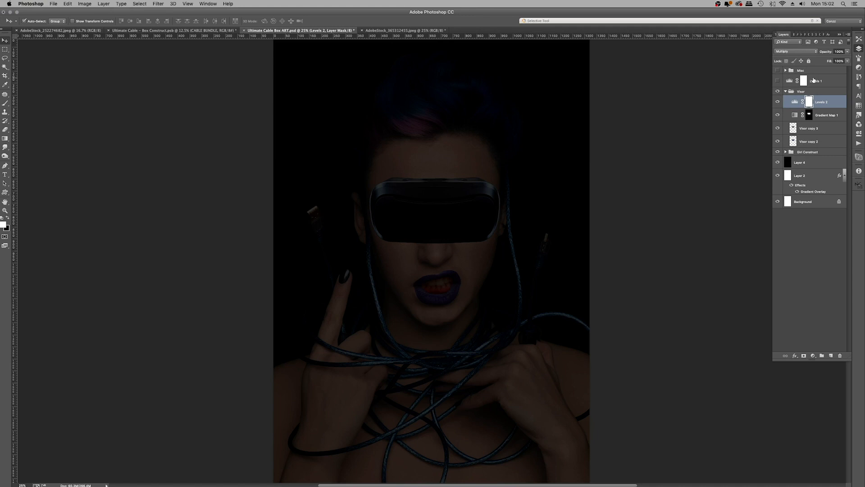
key(super+i)
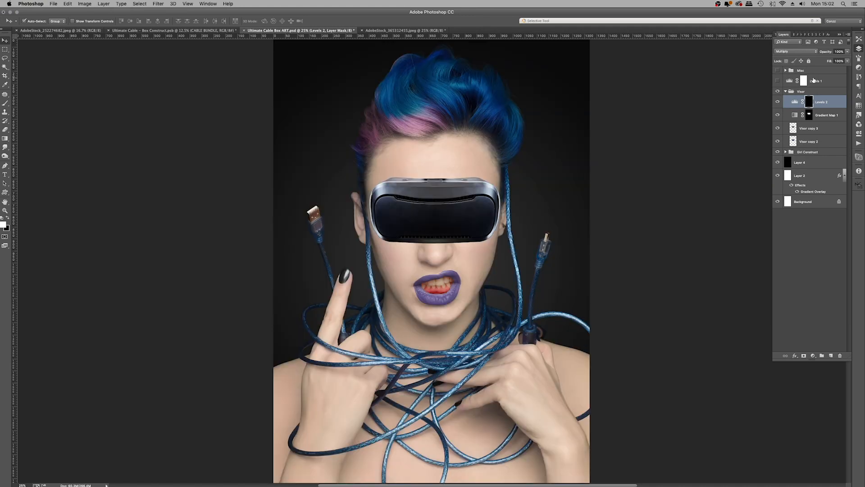
super+click(793, 129)
key(alt+BackSpace)
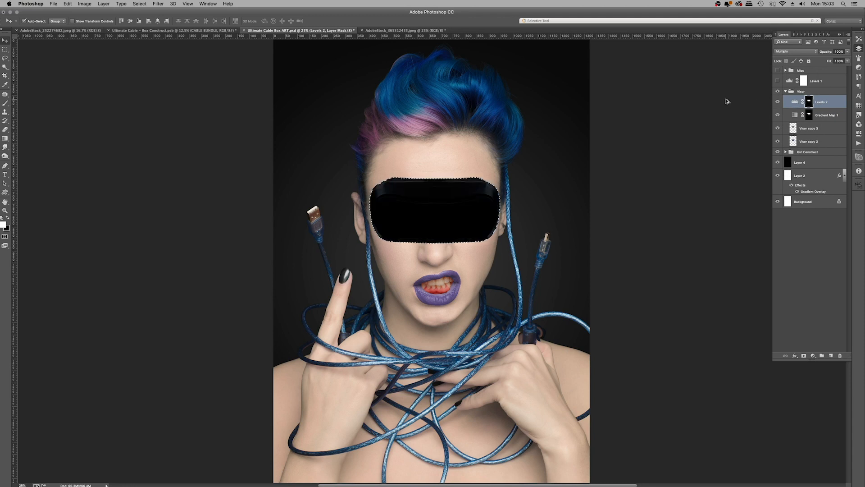
key(super+d)
Step: Move the Levels 2 layer beneath the visor layers in the Visor group and rename it Visor Shadow
drag(841, 107, 815, 143)
double_click(820, 142)
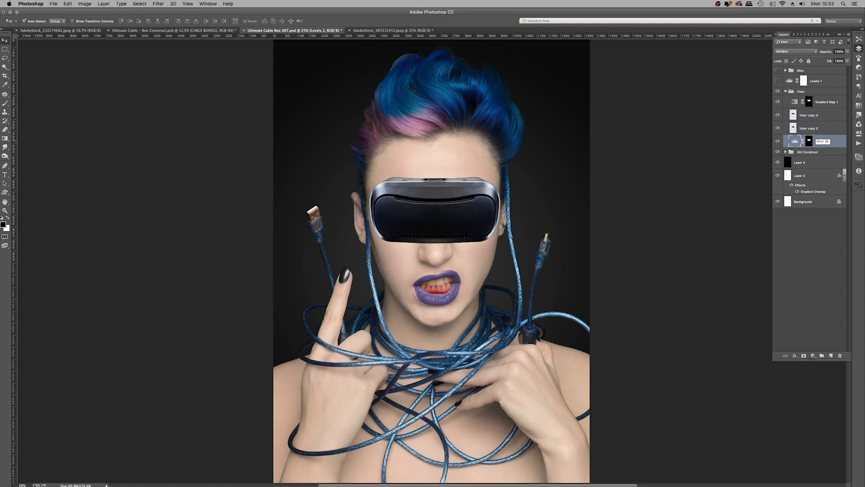
key(Return)
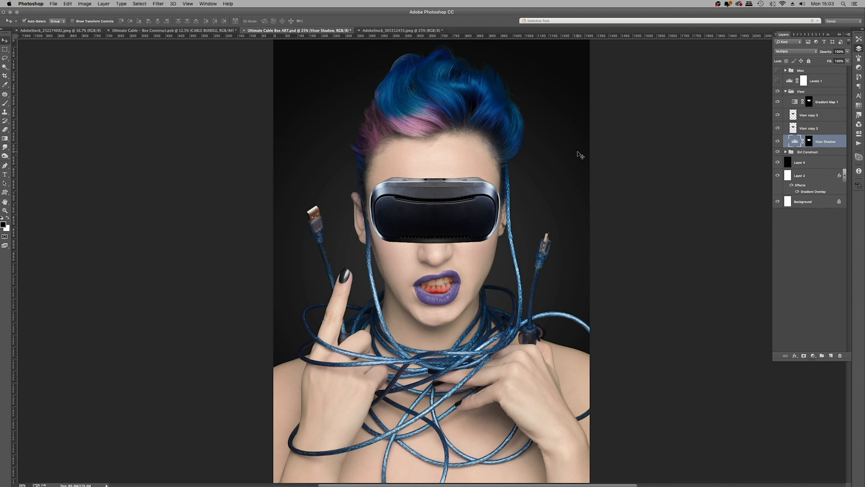
Step: Shift the Visor Shadow layer down 30 pixels below the visor
key(shift+Down)
key(shift+Down)
key(shift+Down)
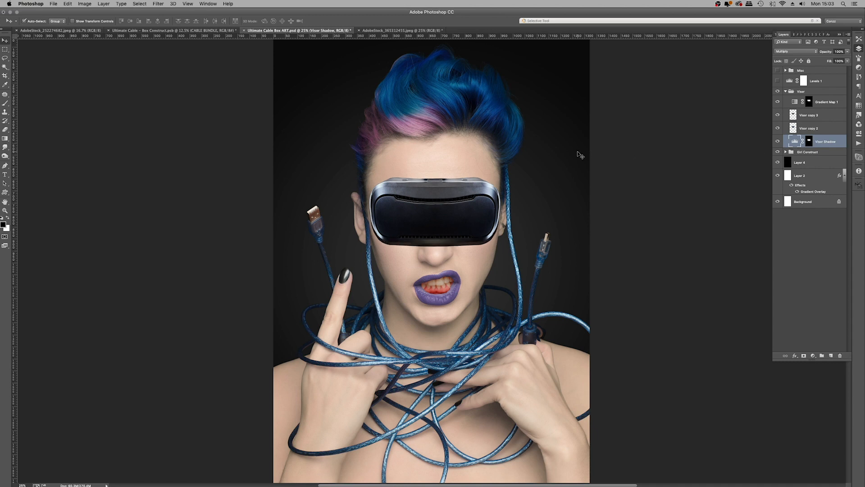
Step: Soften the Visor Shadow layer mask with a 41.6-pixel Gaussian Blur and adjust the layer's opacity
click(158, 4)
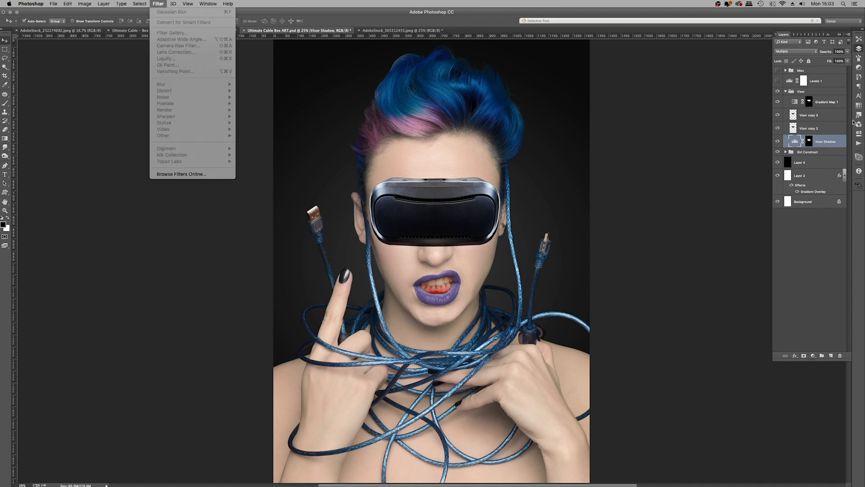
click(810, 141)
click(810, 142)
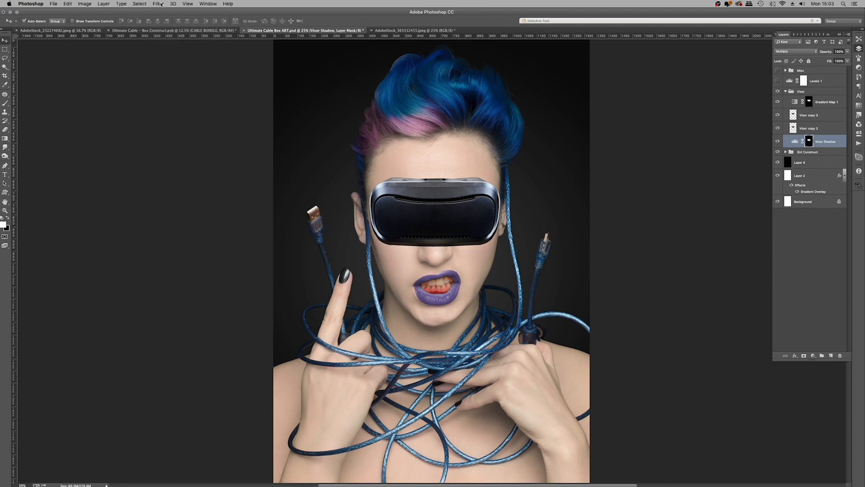
click(158, 4)
mouse_move(198, 85)
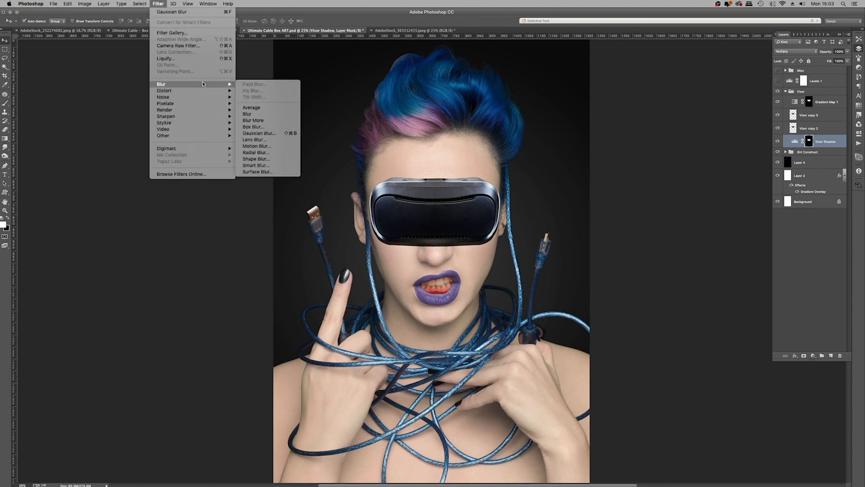
click(266, 133)
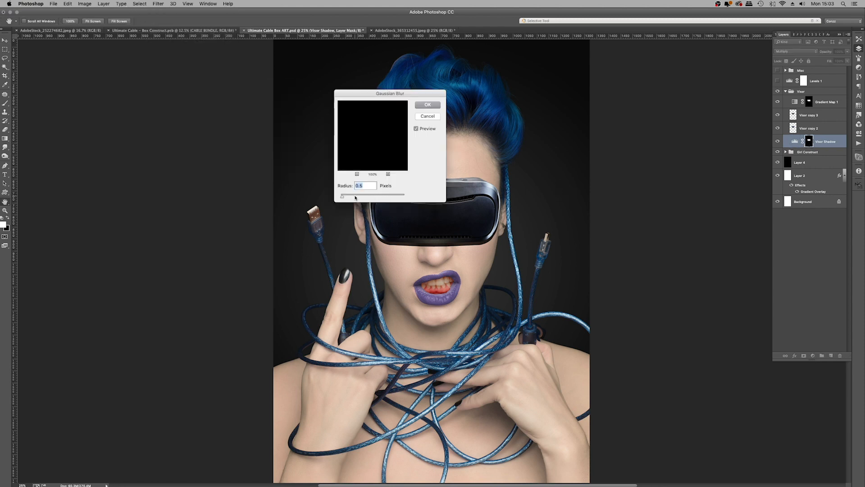
drag(361, 195, 371, 197)
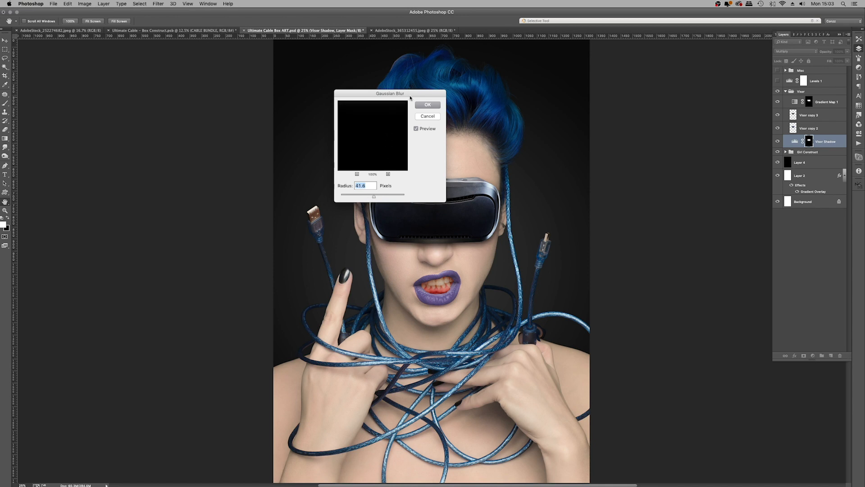
click(419, 106)
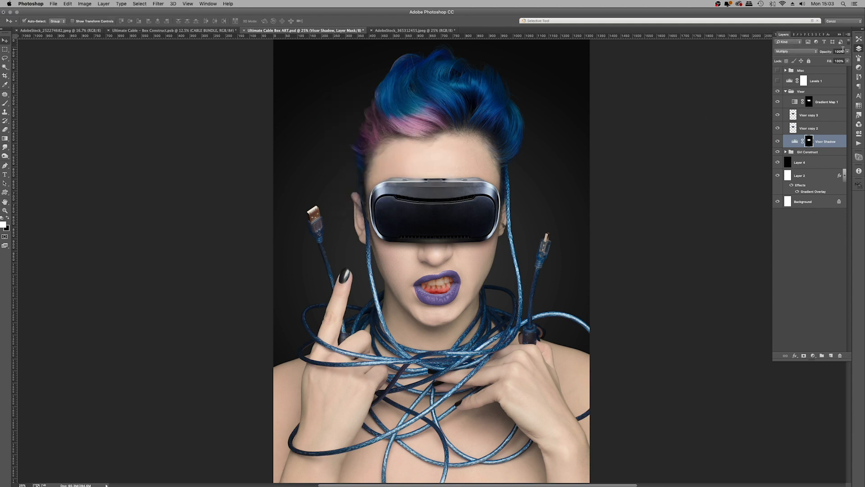
click(847, 52)
mouse_move(836, 61)
mouse_down()
mouse_move(809, 62)
mouse_move(845, 59)
mouse_up()
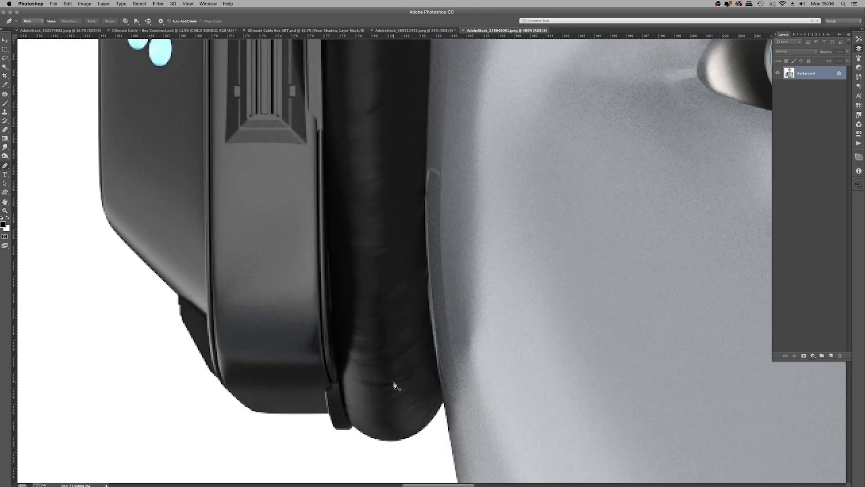
Step: Trace the headphone earcup's outline with a Pen path in AdobeStock_258648061.jpeg
drag(389, 441, 420, 442)
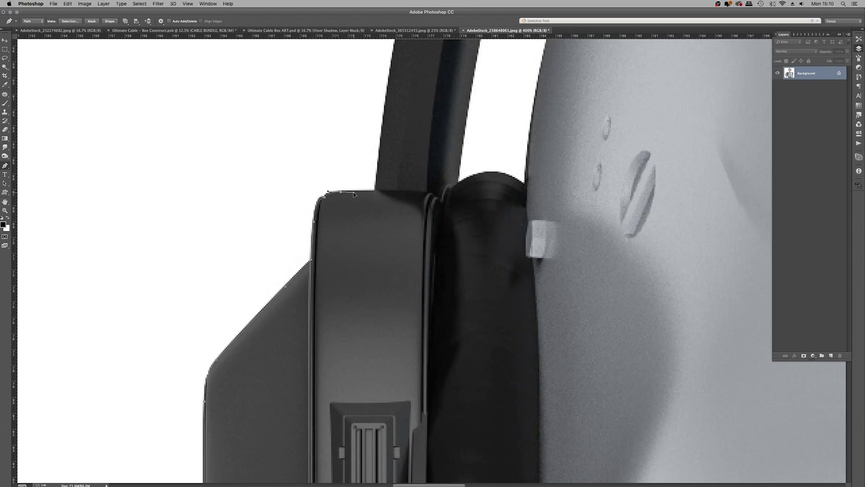
click(449, 191)
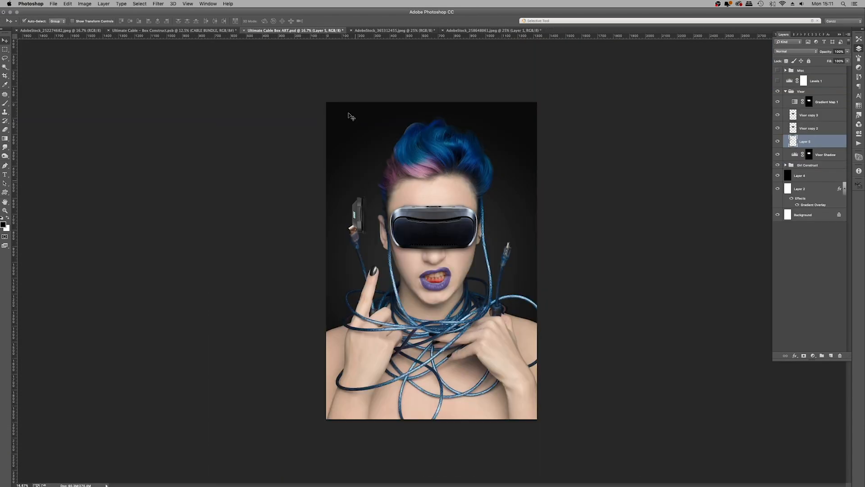
Step: Put the Headphone Element copy layer in its own group above the Visor group and name the group Headphones
click(812, 97)
key(super+g)
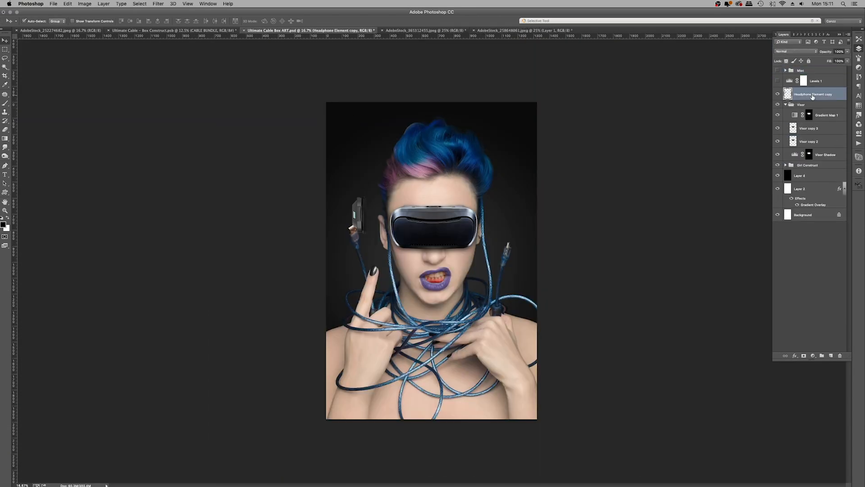
double_click(804, 91)
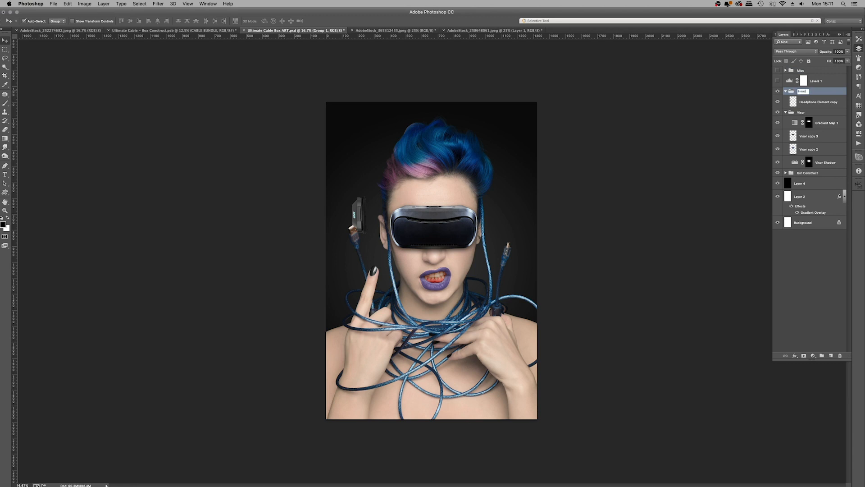
text(Headphones)
key(Return)
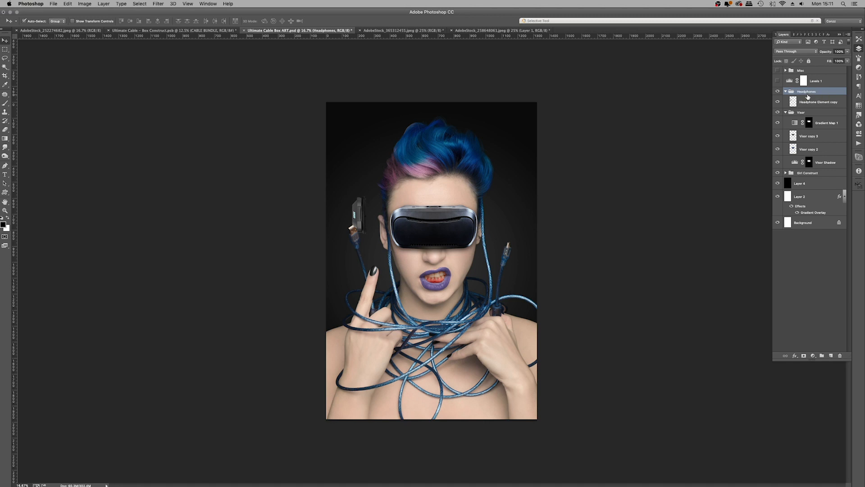
Step: Group the layers from Girl Lips Mask through Girl Solid Mask within Girl Construct and name the group Masks
click(786, 174)
click(811, 183)
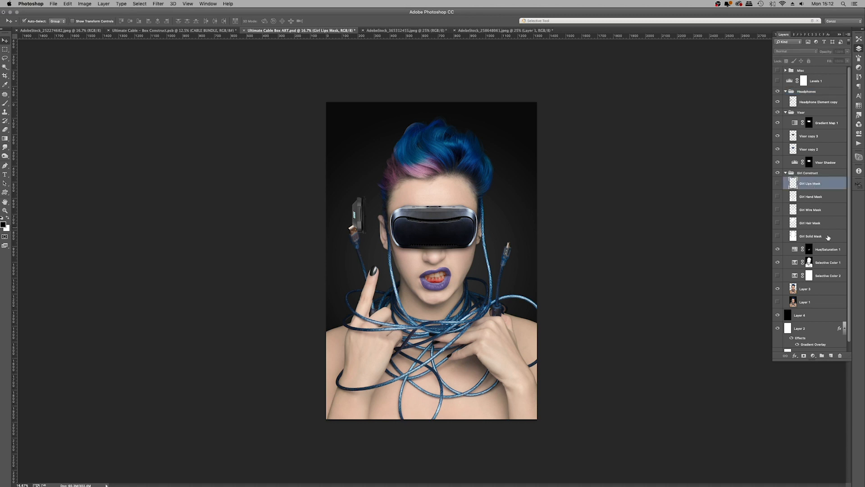
shift+click(827, 236)
key(super+g)
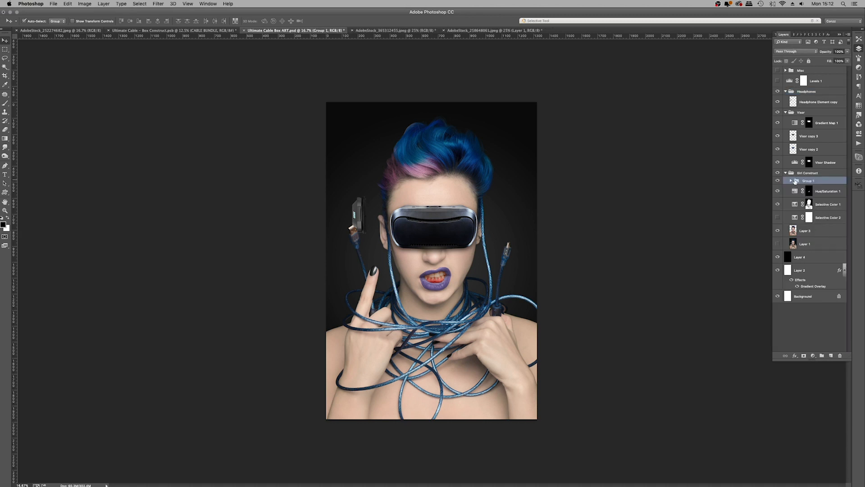
double_click(813, 181)
key(Return)
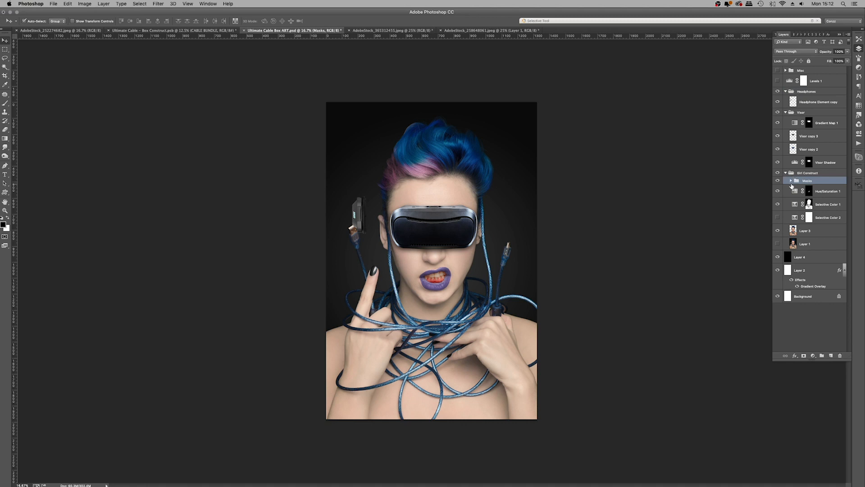
Step: Mask the Headphones group with the combined Girl Wire Mask and Girl Hand Mask shapes, inverted so the earcup sits behind wires and hands
click(790, 181)
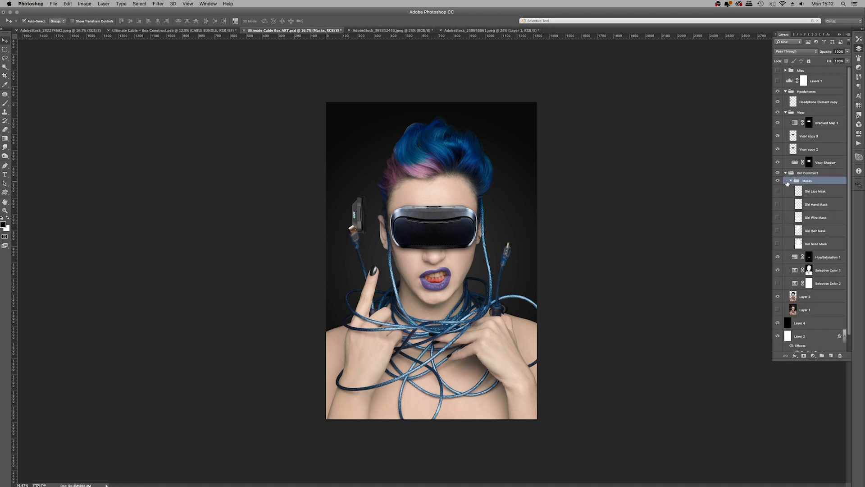
super+click(799, 218)
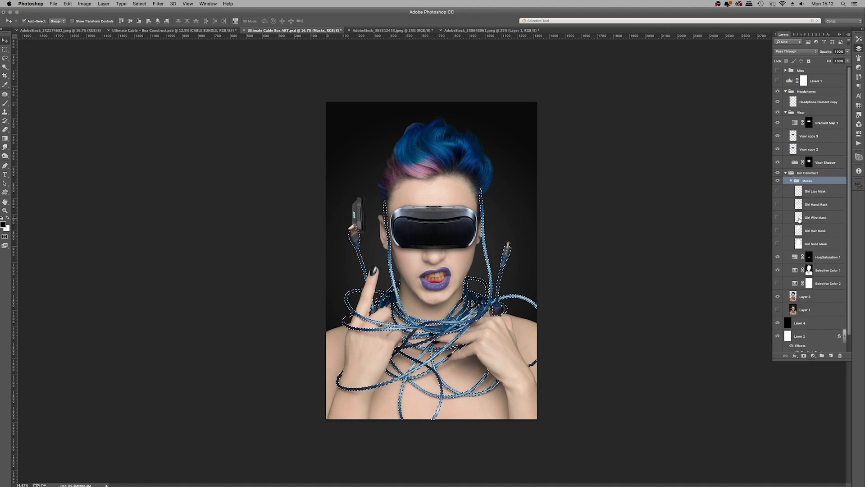
shift+super+click(800, 203)
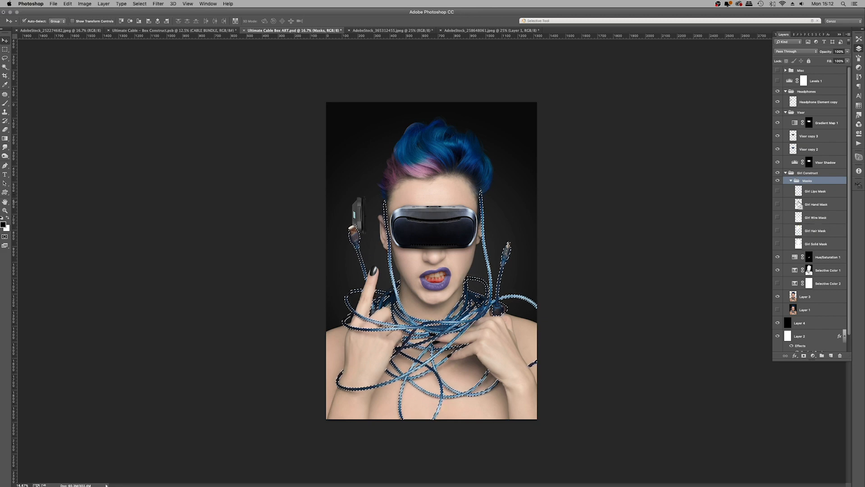
click(813, 86)
double_click(811, 91)
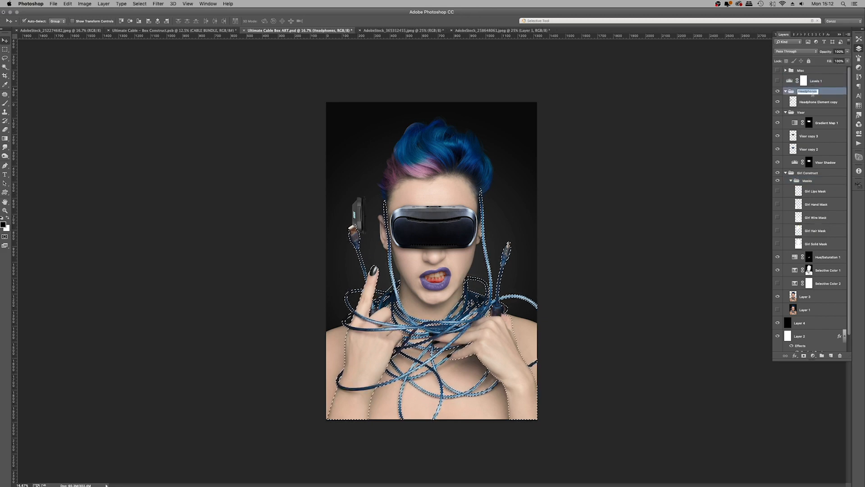
key(Return)
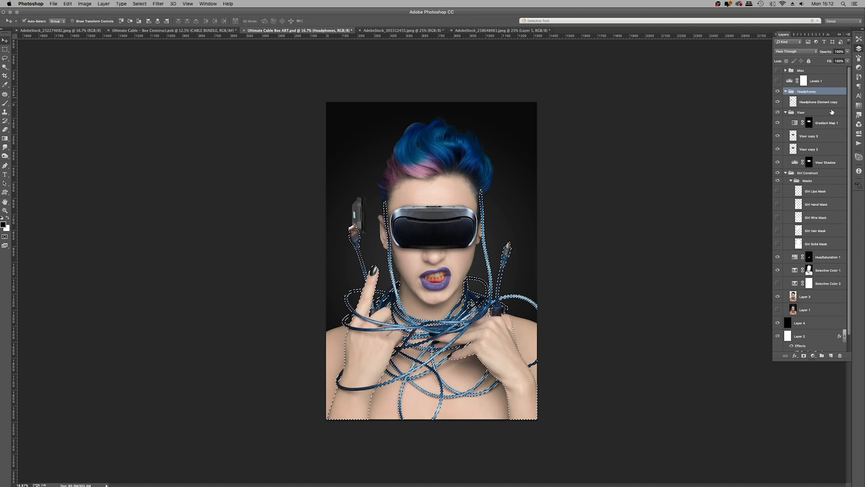
click(804, 356)
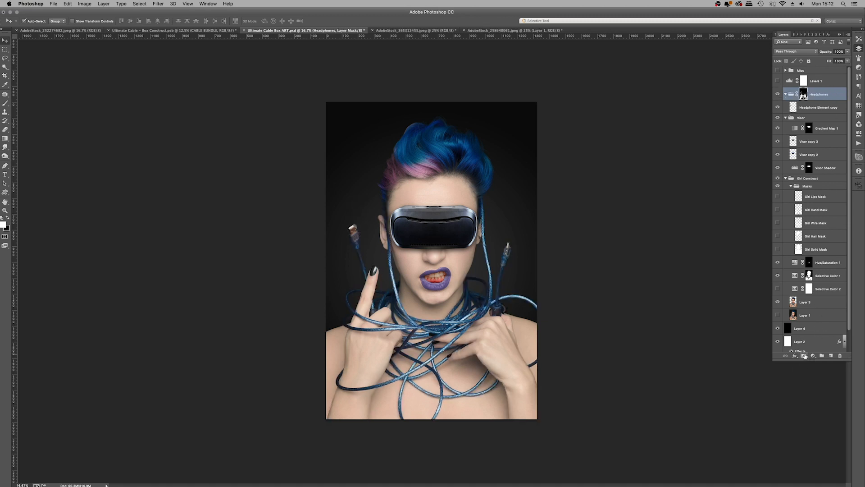
key(super+i)
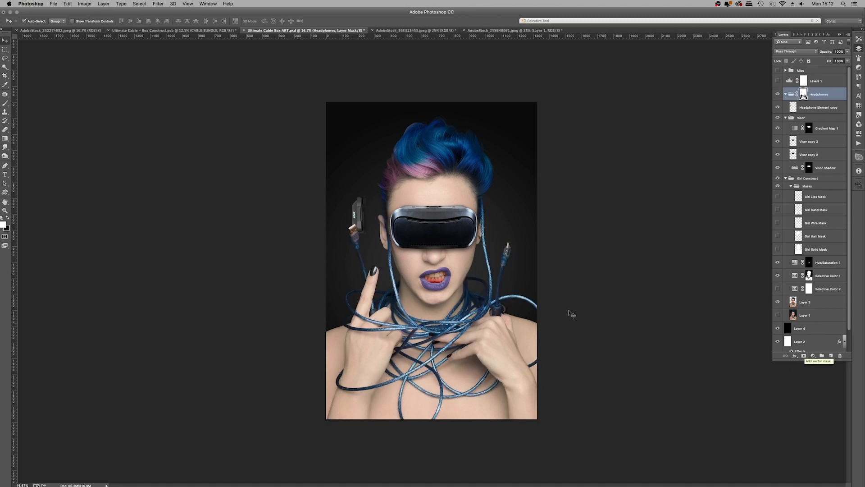
Step: Scale the Headphone Element copy layer to about 150%, rotate it about -15° and position it over the ear beside the USB plug
click(819, 111)
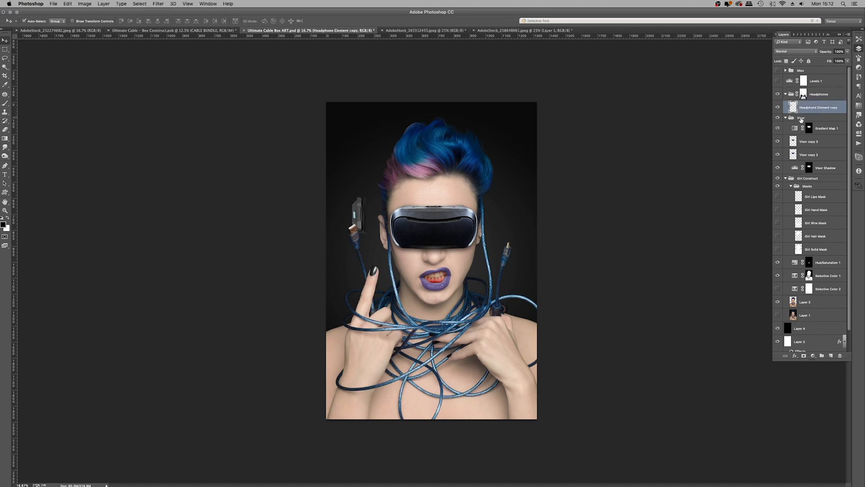
key(super+t)
drag(515, 187, 518, 174)
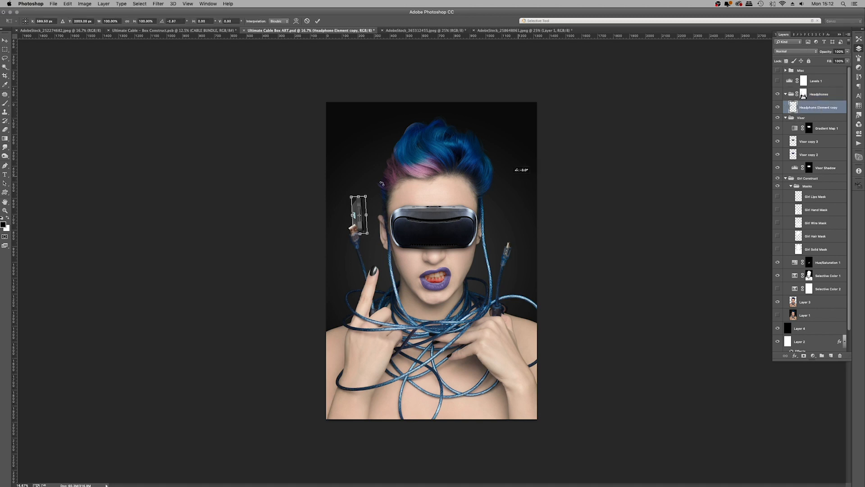
drag(357, 204, 380, 222)
drag(417, 194, 420, 193)
mouse_move(372, 215)
mouse_down()
mouse_move(362, 196)
mouse_move(380, 233)
mouse_move(379, 218)
mouse_up()
key(super+z)
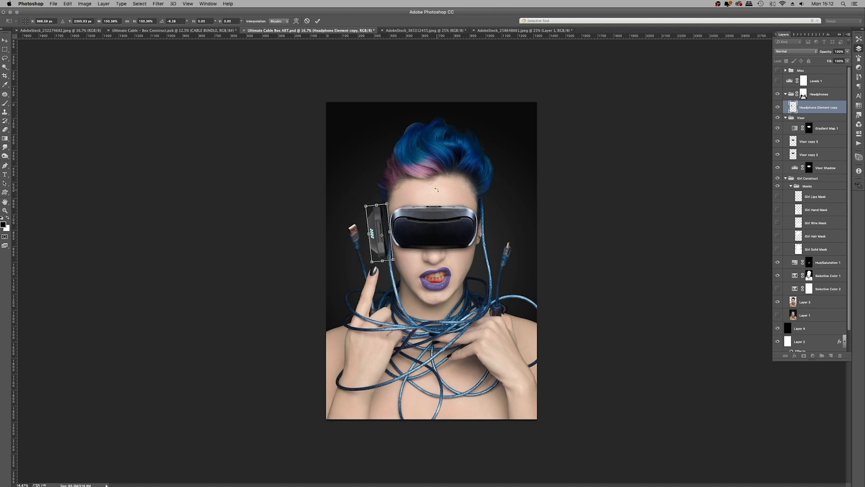
drag(399, 263, 398, 264)
drag(377, 224, 376, 220)
drag(417, 275, 421, 270)
mouse_move(384, 246)
mouse_down()
mouse_move(393, 294)
mouse_move(386, 247)
mouse_move(388, 256)
mouse_up()
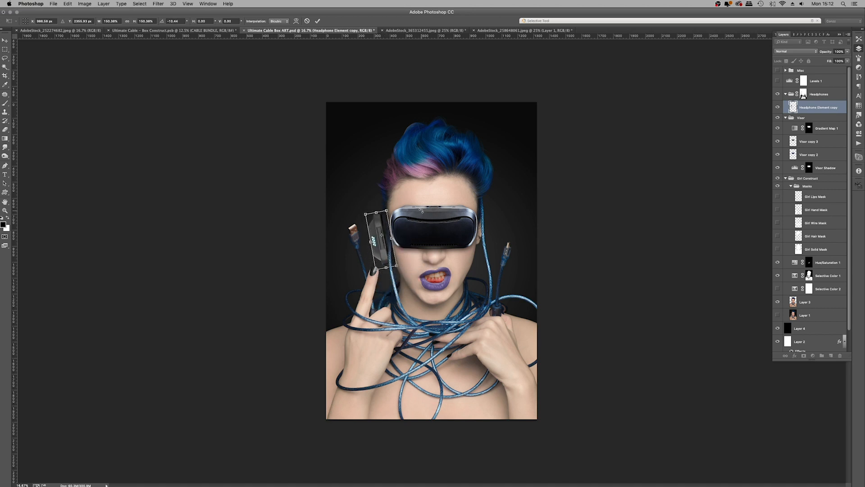
key(Return)
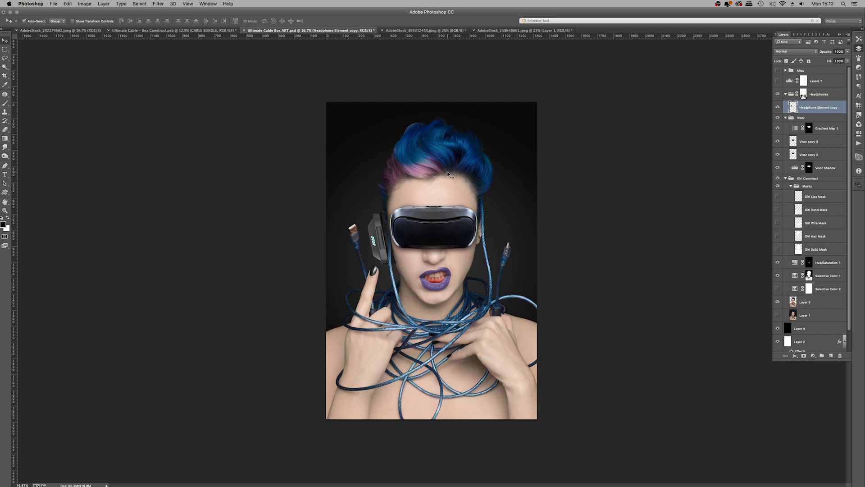
Step: Refine the earcup's fit against the head by rotating it about 1.9° and nudging it slightly
key(super+equal)
key(super+equal)
key(super+equal)
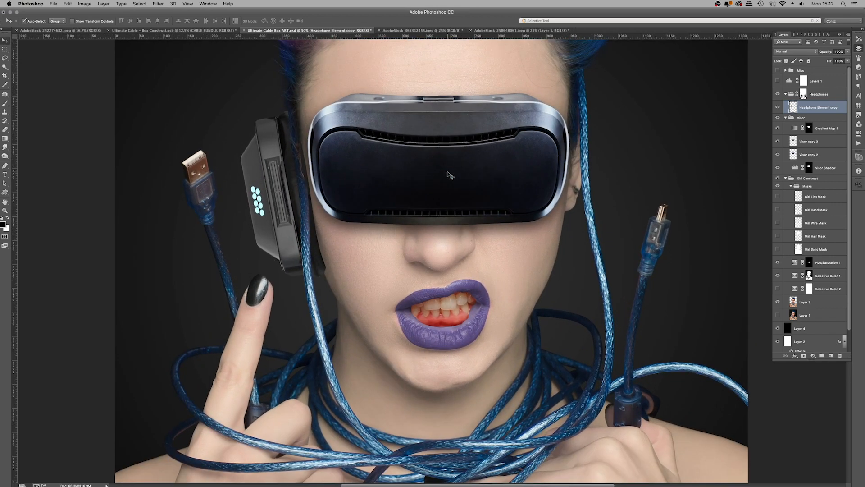
key(super+t)
drag(449, 175, 440, 171)
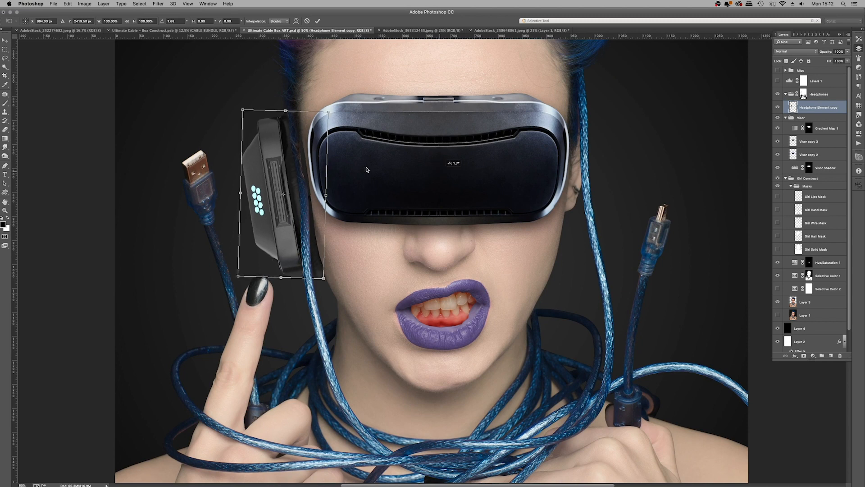
drag(303, 180, 302, 178)
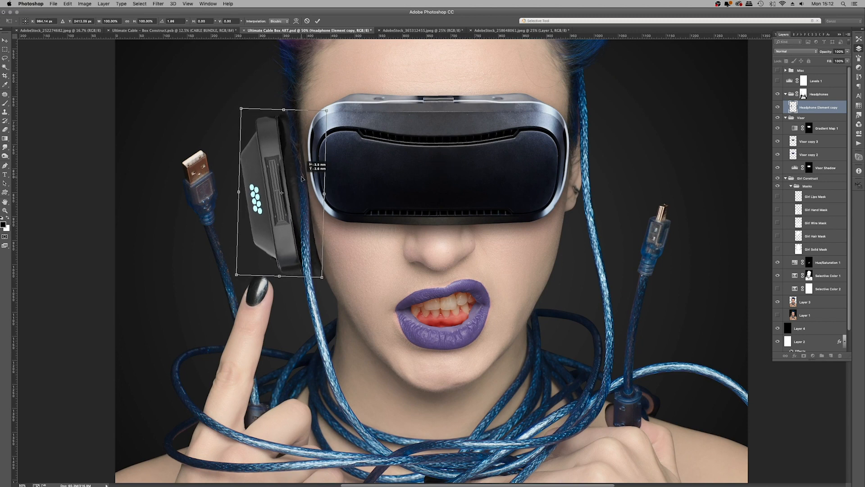
key(Return)
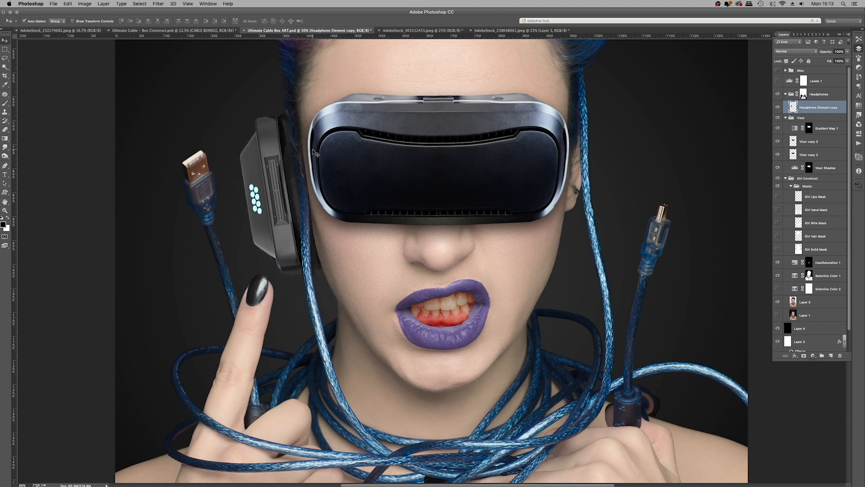
Step: Duplicate the earcup layer, flip the copy horizontally and position it over the opposite ear
key(super+j)
key(super+t)
right_click(304, 156)
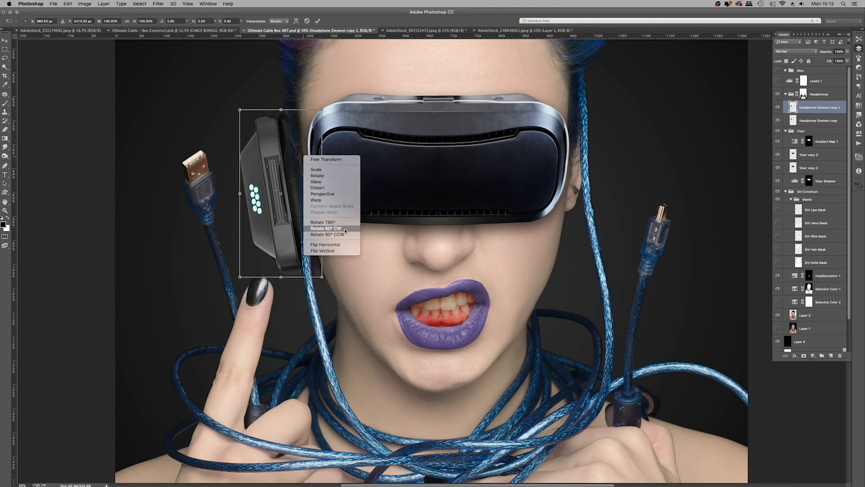
click(341, 245)
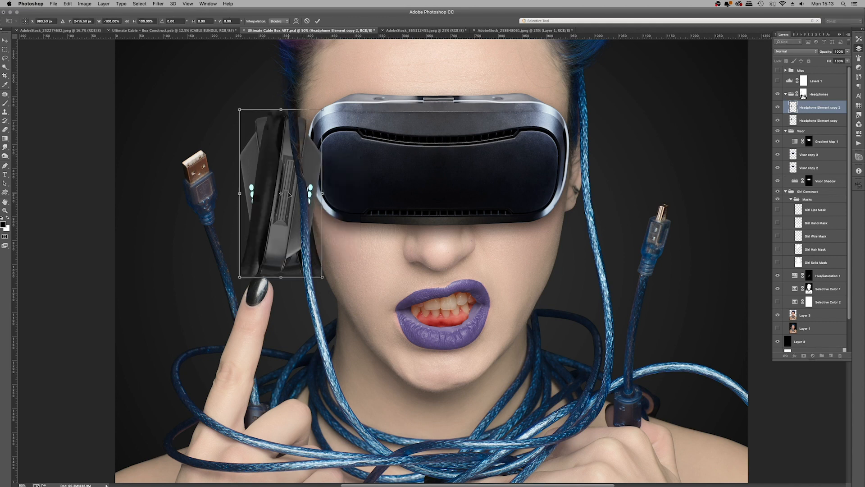
drag(296, 200, 604, 207)
drag(684, 206, 684, 206)
mouse_move(617, 202)
mouse_down()
mouse_move(627, 204)
mouse_move(618, 203)
mouse_up()
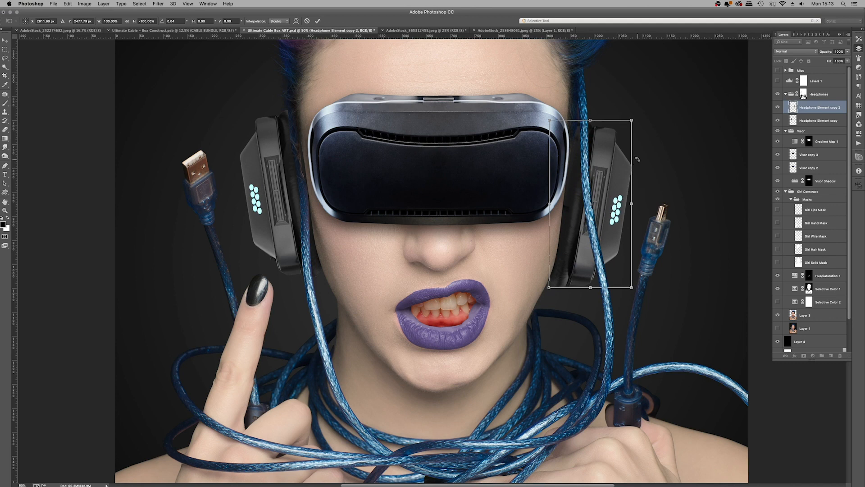
key(Return)
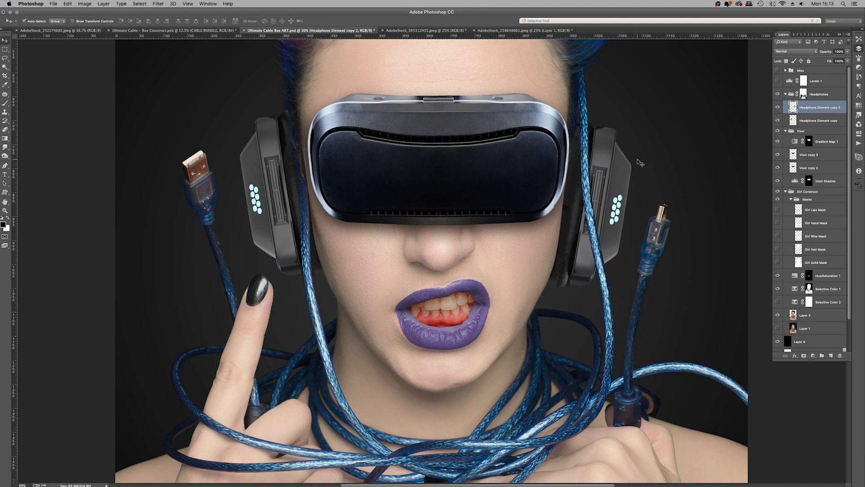
Step: Examine how both earcups fit the full composition
key(super+minus)
key(super+minus)
key(super+minus)
key(super+minus)
key(super+minus)
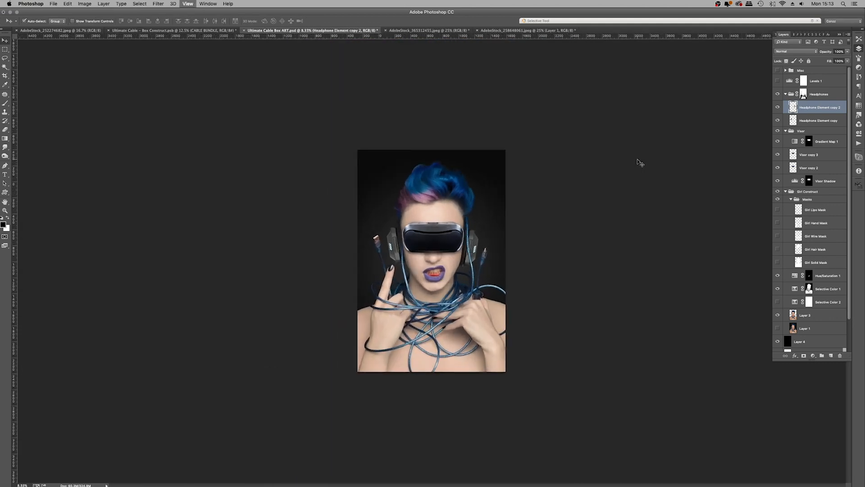
key(super+plus)
key(super+plus)
key(super+plus)
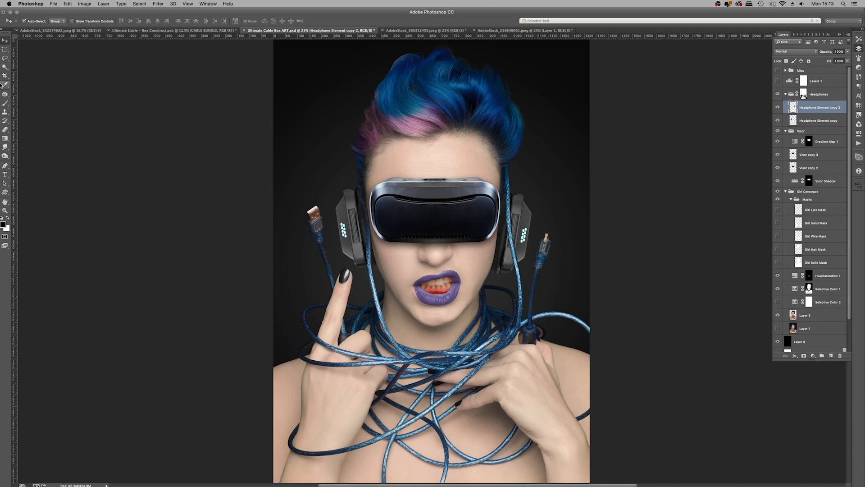
Step: Select the teeth area inside the Girl Lips Mask shape with the Magic Wand, then hide that mask layer
click(5, 67)
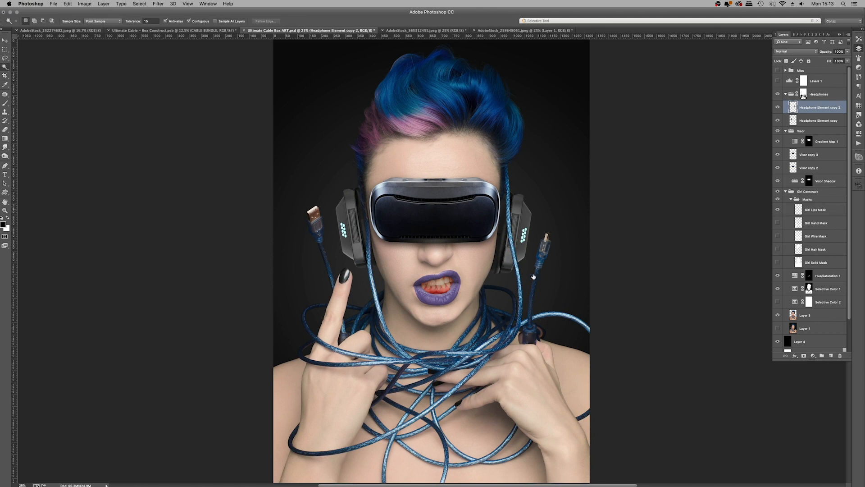
click(824, 209)
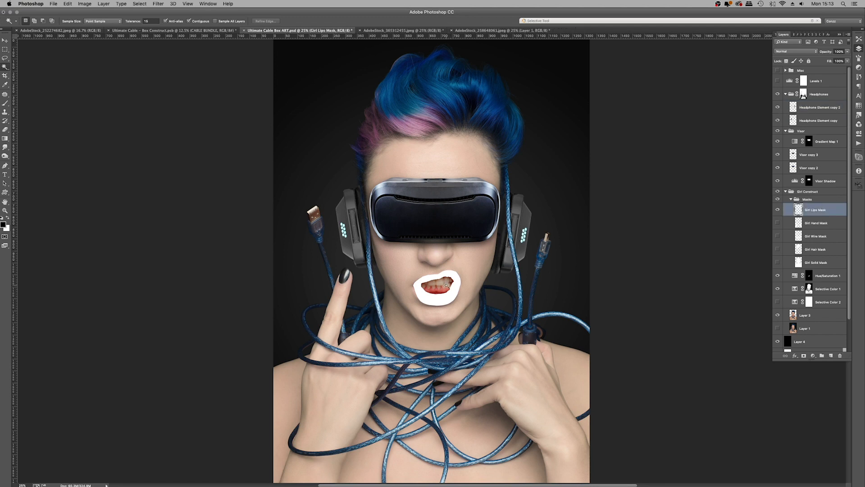
click(446, 284)
click(777, 209)
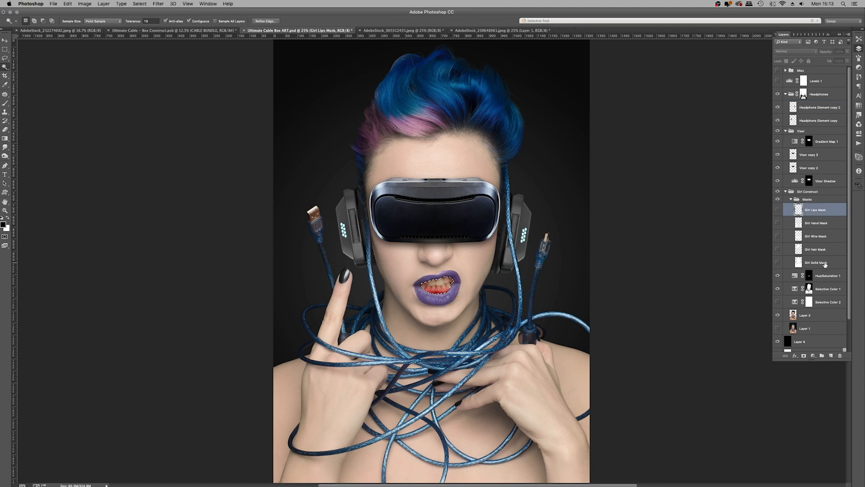
Step: Add a Hue/Saturation adjustment layer above Hue/Saturation 1, masked to the selected teeth area
click(829, 275)
click(813, 356)
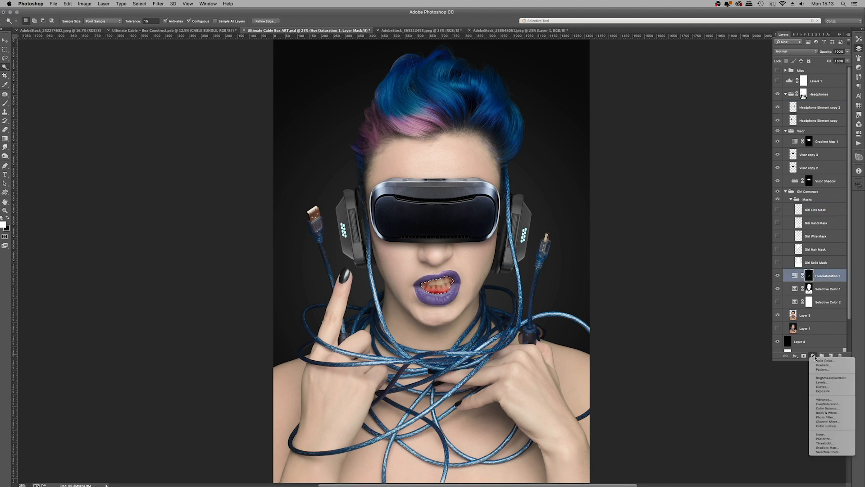
click(824, 405)
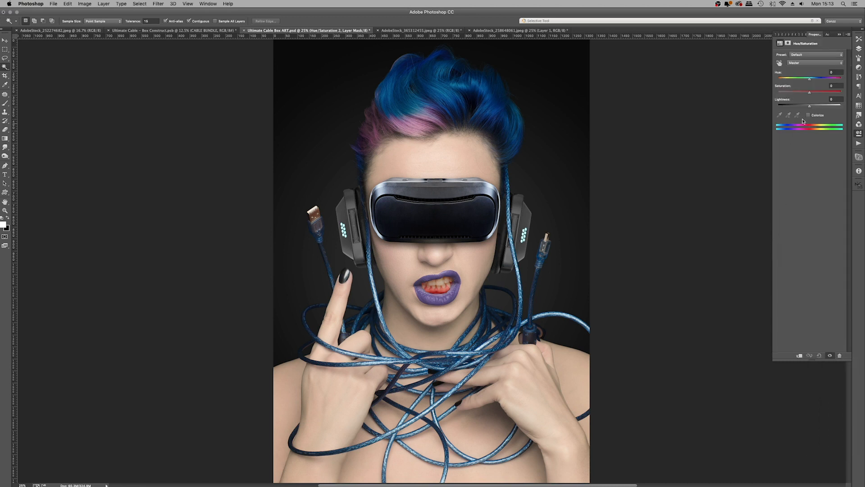
Step: Reduce the saturation of the teeth, then group Hue/Saturation 1 and Hue/Saturation 2 as Mouth Details
mouse_move(802, 91)
mouse_down()
mouse_move(777, 94)
mouse_move(806, 94)
mouse_up()
click(859, 48)
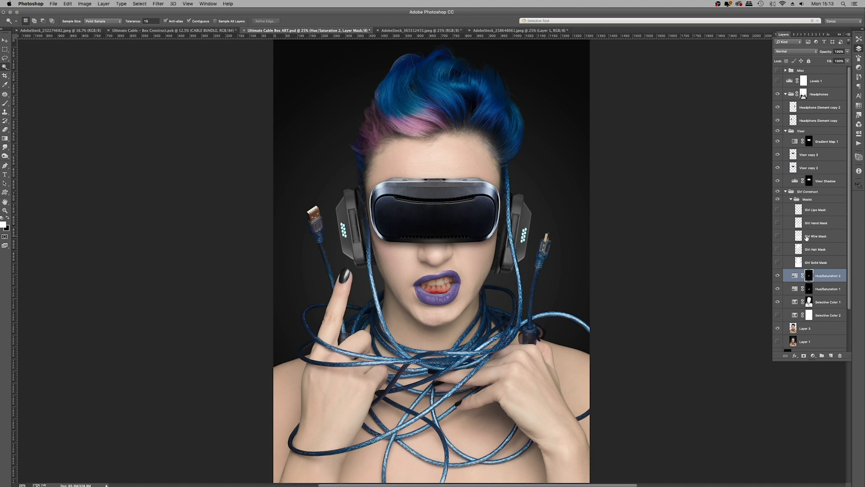
shift+click(833, 291)
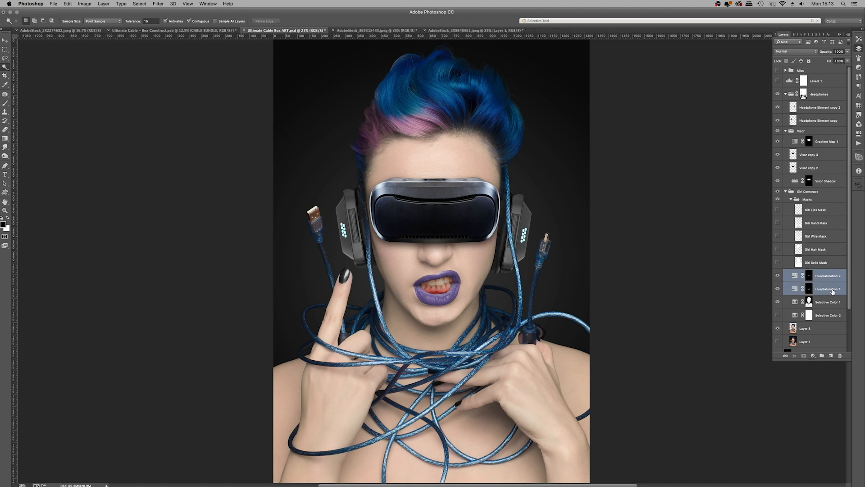
key(super+g)
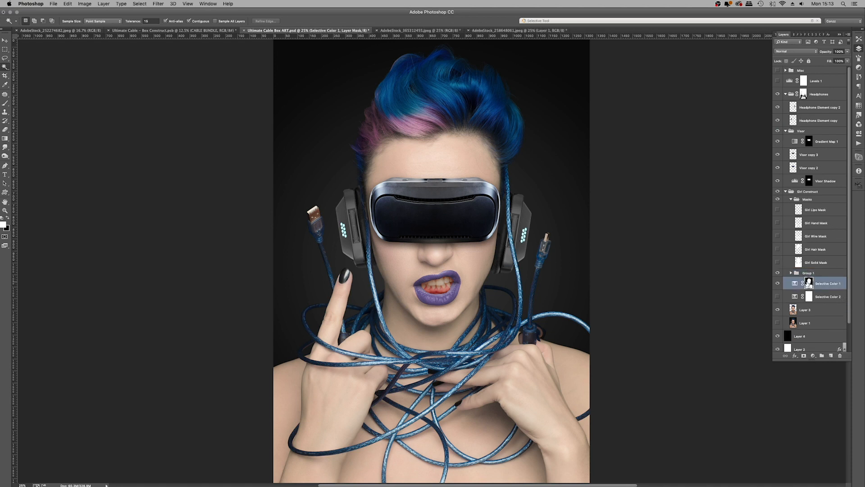
double_click(809, 273)
text(Mouth Details)
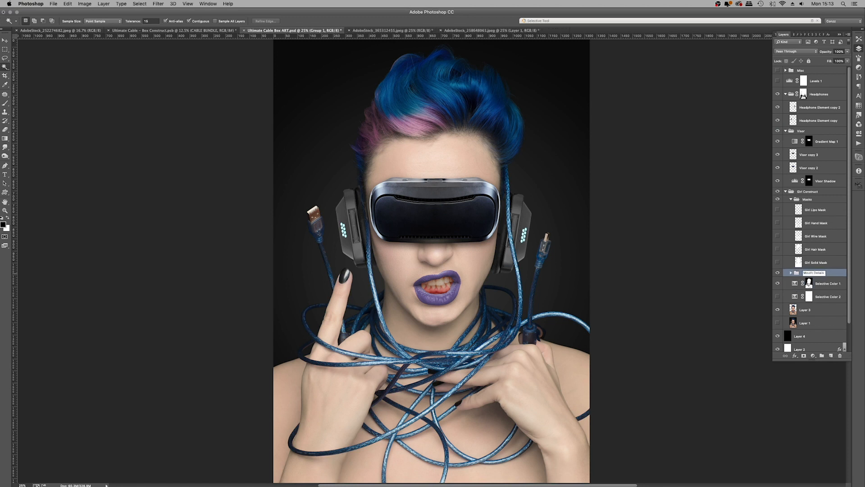
key(Return)
Step: Put the Selective Color 1 adjustment layer into a group named Skin Processing and save the document
click(825, 283)
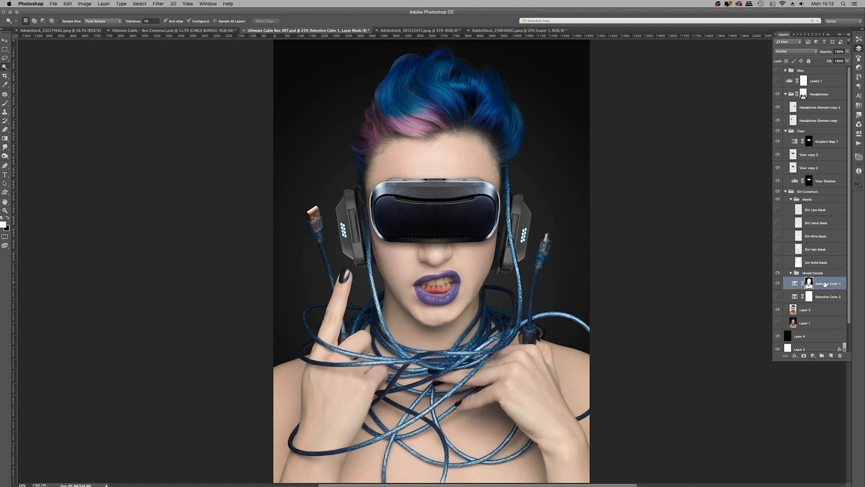
key(ctrl+g)
double_click(811, 281)
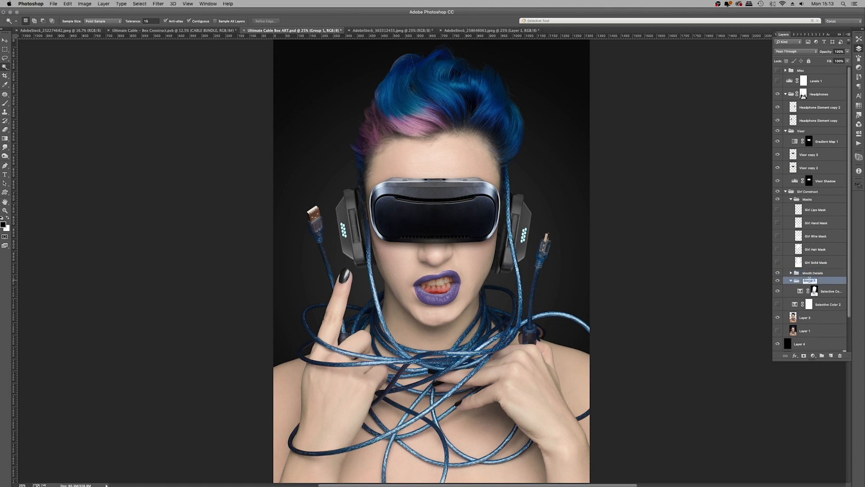
text(Skin Processing)
key(Return)
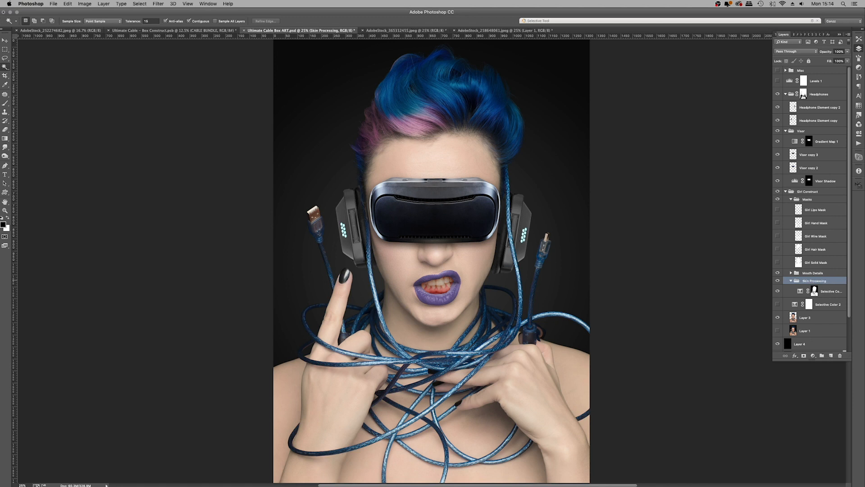
key(ctrl+s)
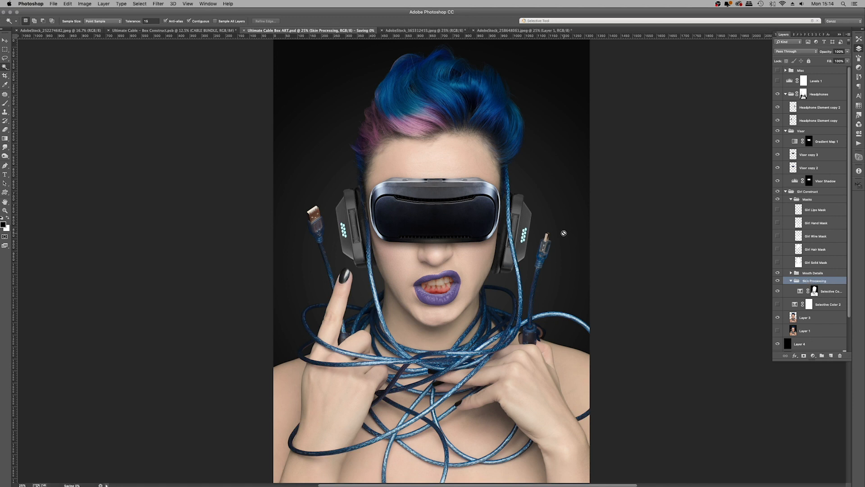
Step: Examine the full composition and the details of the visor, earcups and mouth
key(ctrl+minus)
key(ctrl+minus)
key(ctrl+minus)
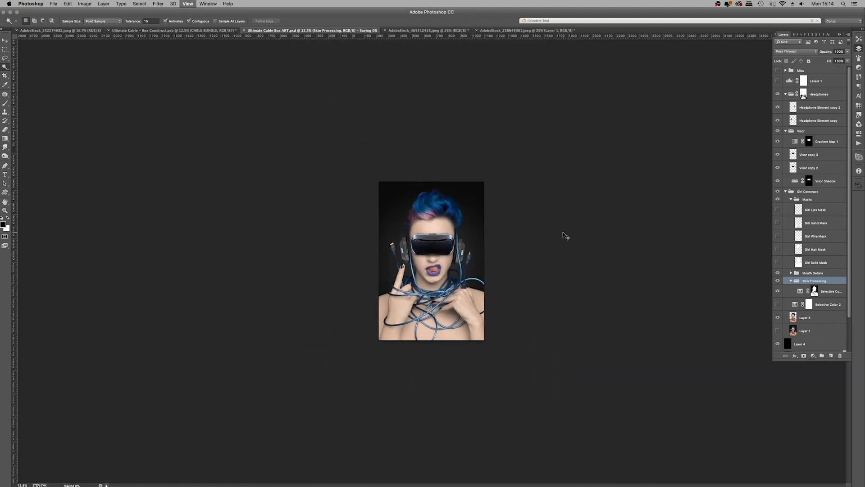
key(ctrl+plus)
key(ctrl+plus)
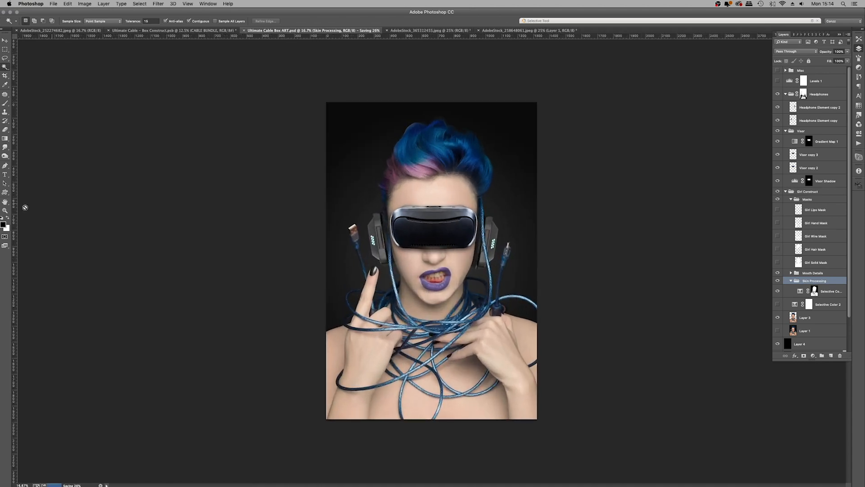
key(ctrl+plus)
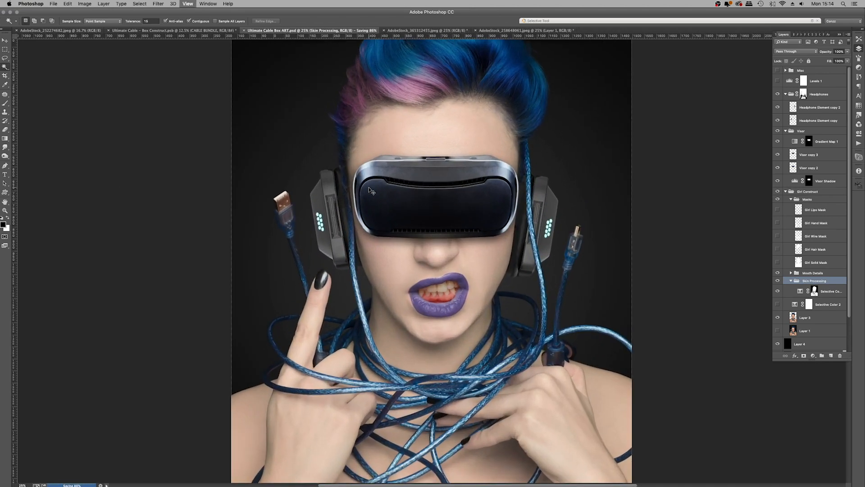
key(ctrl+plus)
key(ctrl+plus)
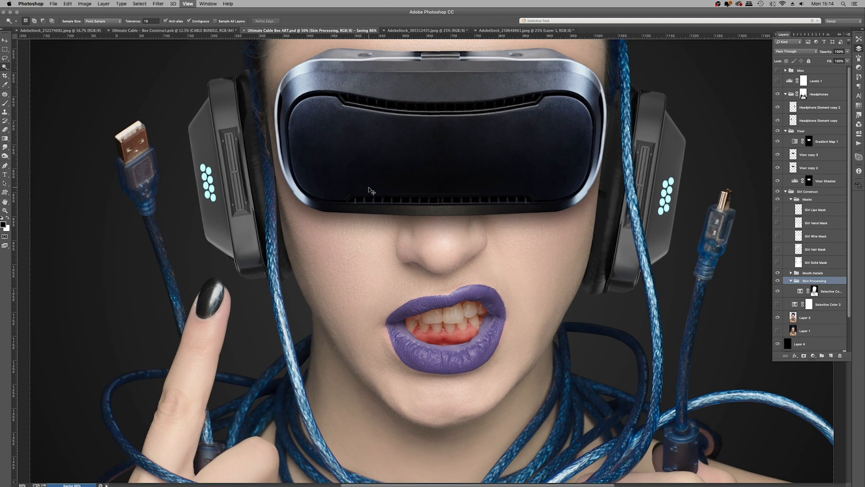
key(ctrl+minus)
key(ctrl+minus)
key(ctrl+minus)
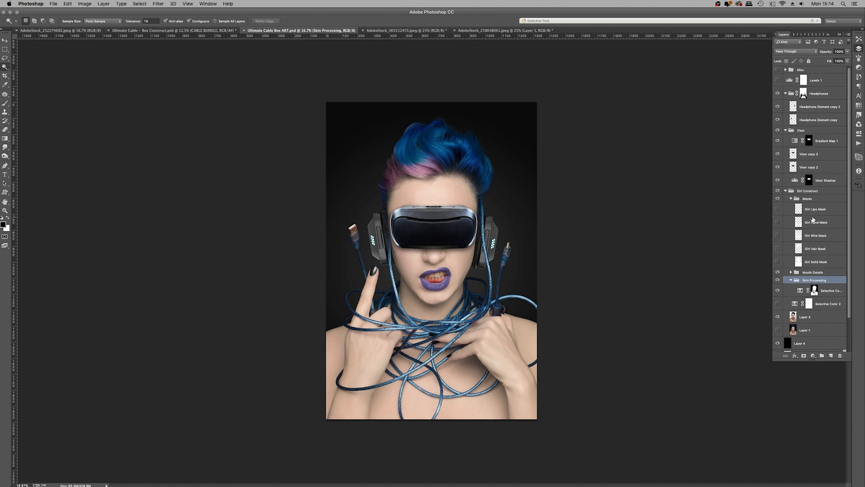
scroll(814, 219, down, 1)
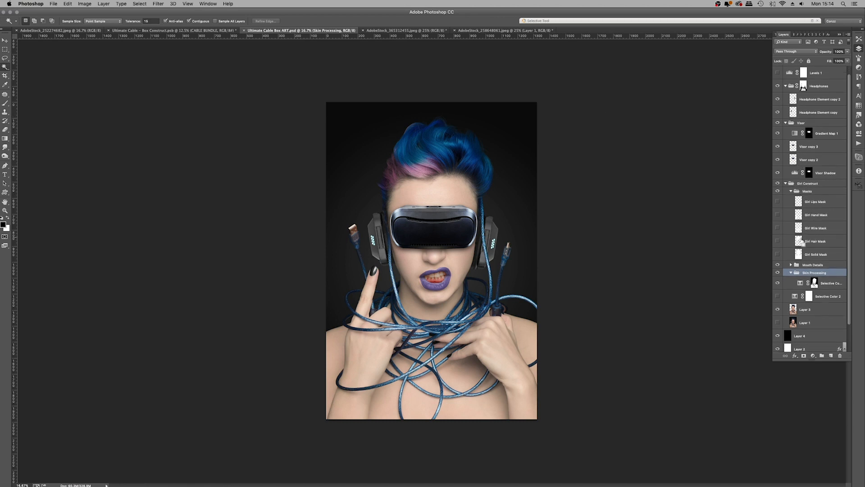
super+click(799, 229)
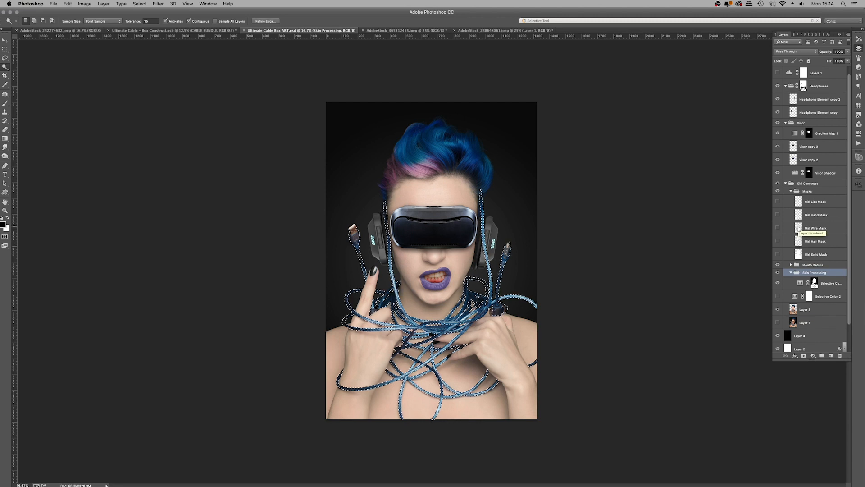
click(829, 266)
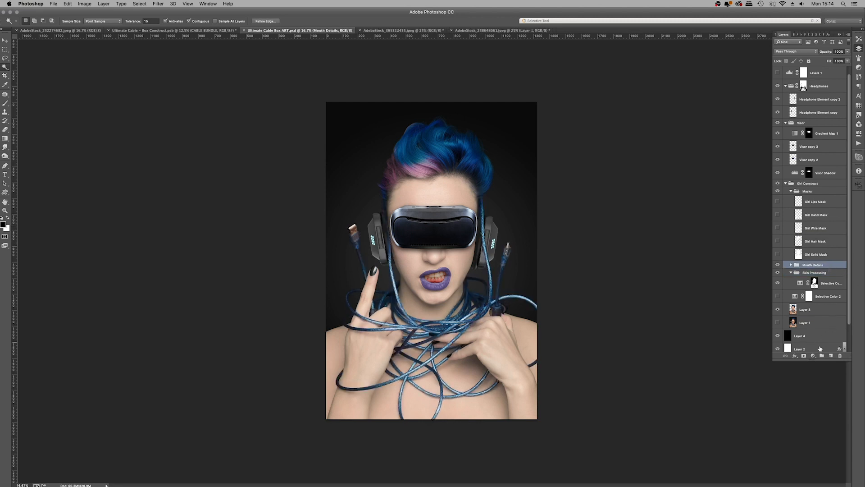
click(814, 356)
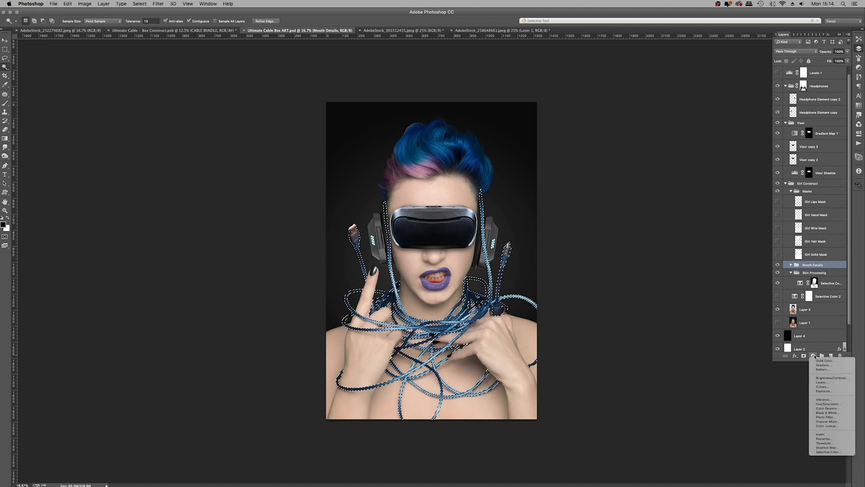
click(827, 404)
mouse_move(802, 94)
mouse_down()
mouse_move(774, 92)
mouse_move(809, 95)
mouse_up()
click(860, 48)
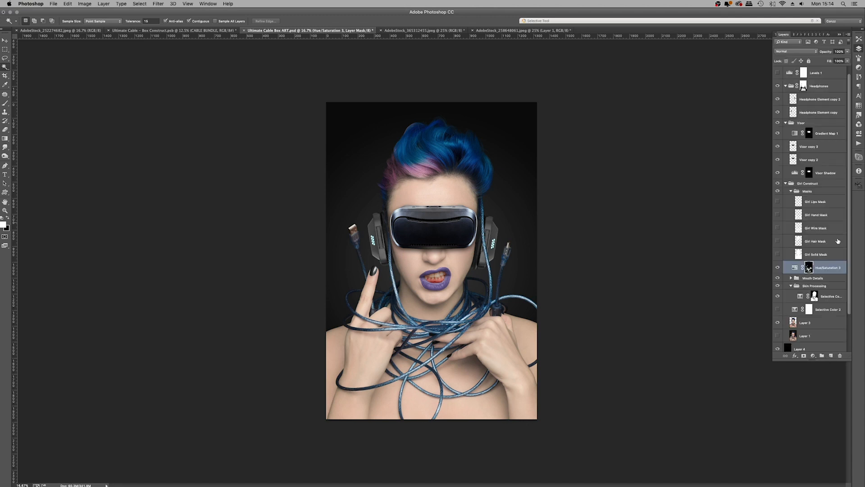
key(Delete)
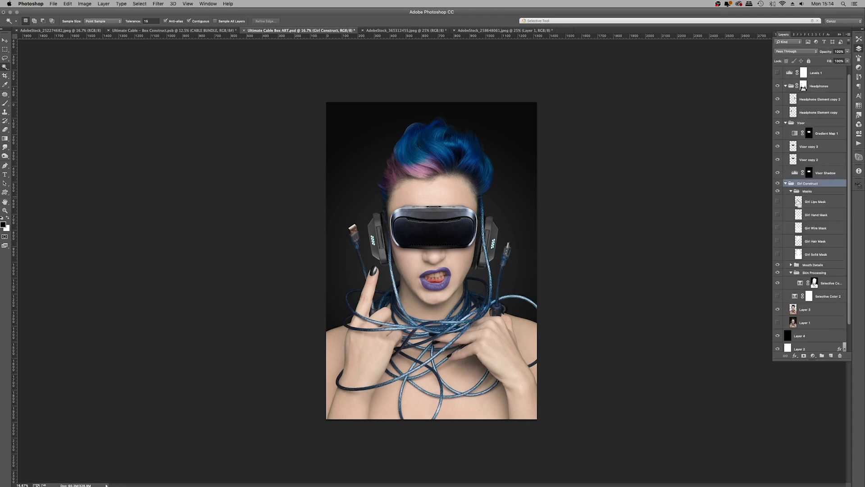
Step: Add a black-to-white Gradient Map adjustment layer masked by the Girl Wire Mask selection above the Masks group, then save the document
super+click(799, 228)
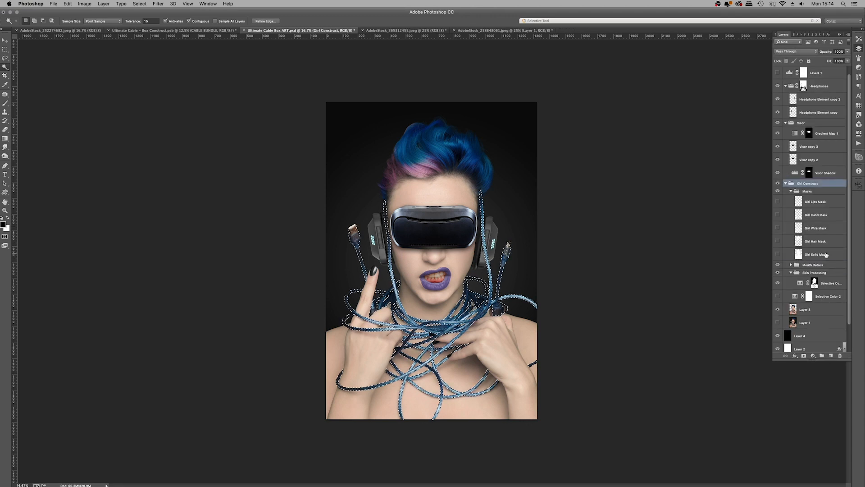
click(814, 356)
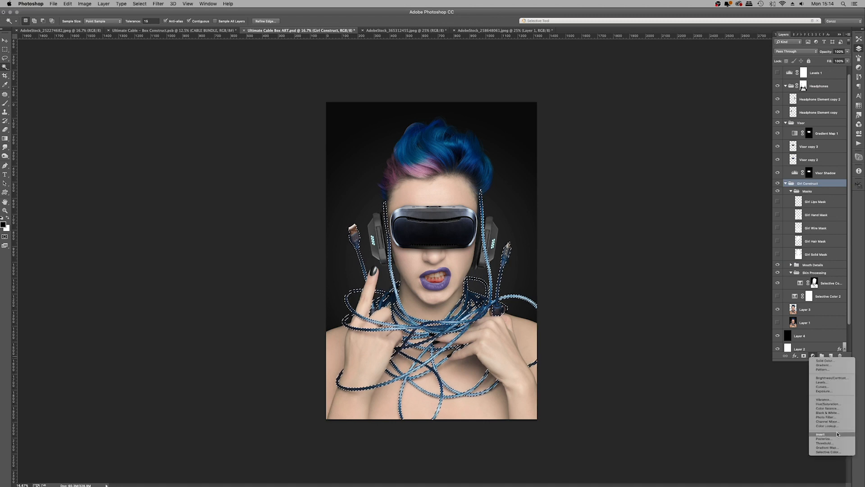
click(835, 448)
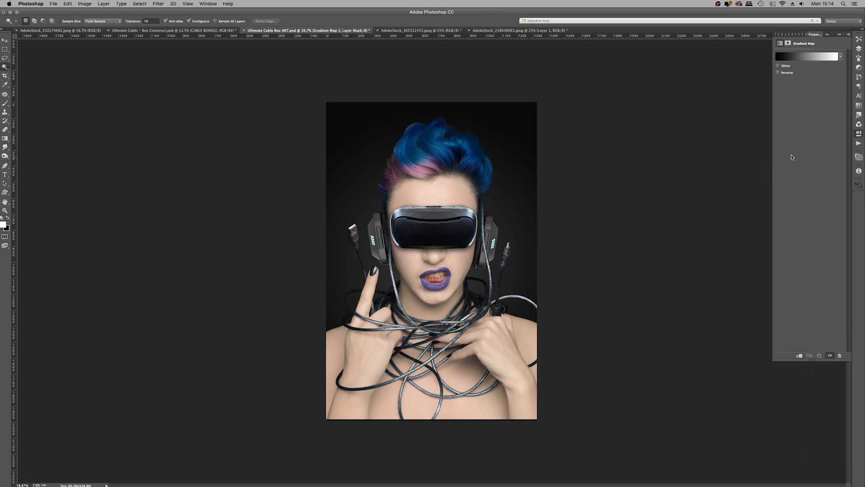
click(859, 48)
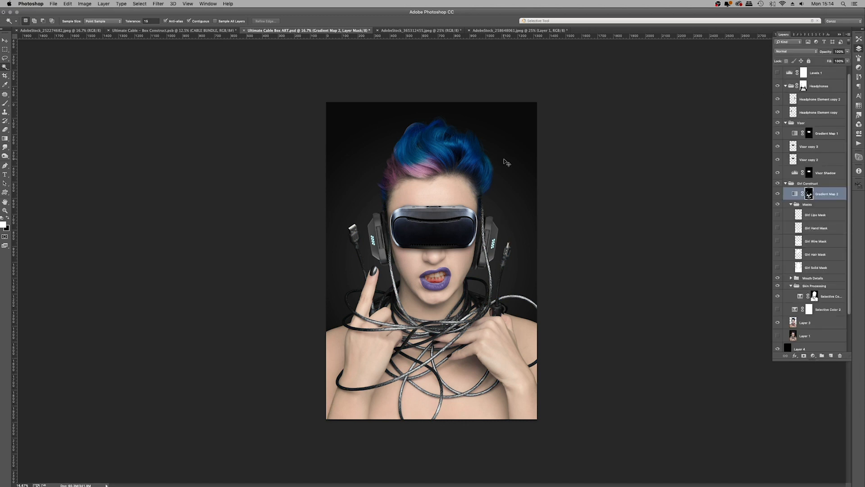
key(super+minus)
key(super+minus)
key(super+plus)
key(super+plus)
key(super+s)
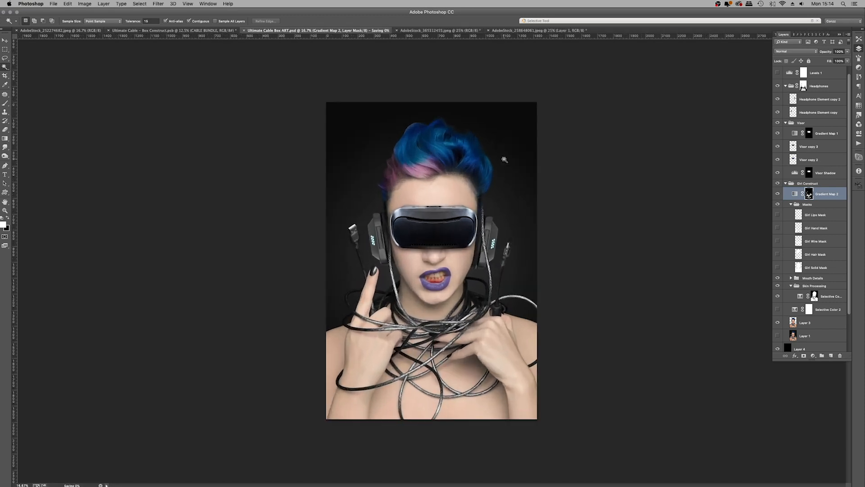
Step: Duplicate both Headphone Element layers, merge the duplicates into one layer and change its blending mode
scroll(824, 146, up, 1)
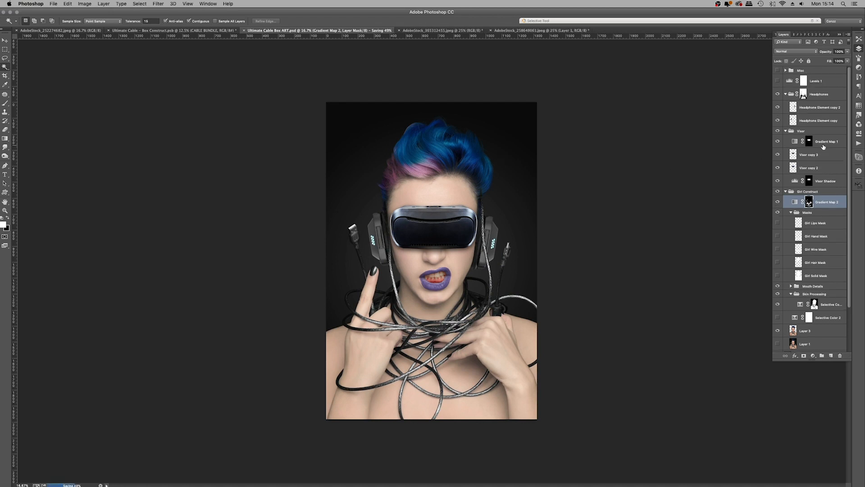
click(827, 109)
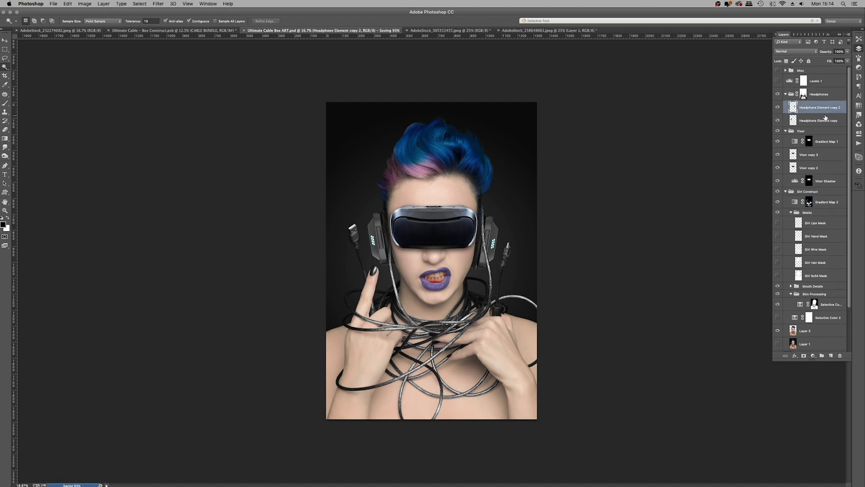
shift+click(826, 118)
key(super+j)
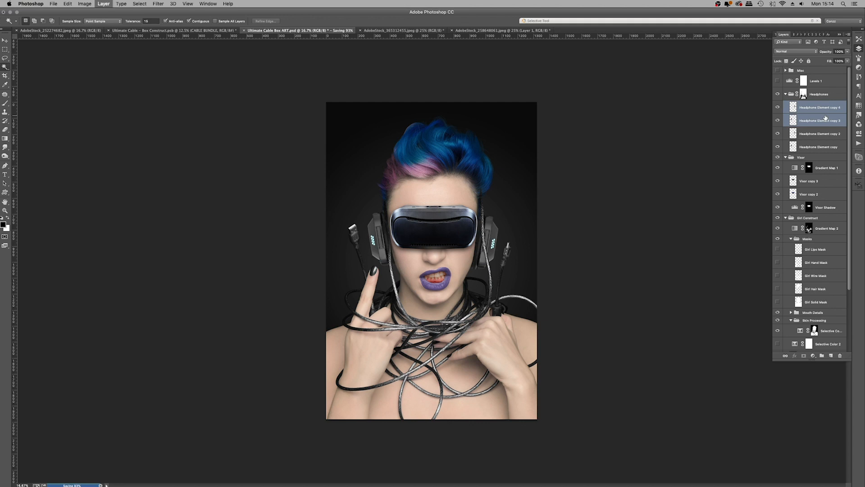
key(super+e)
click(795, 51)
click(802, 68)
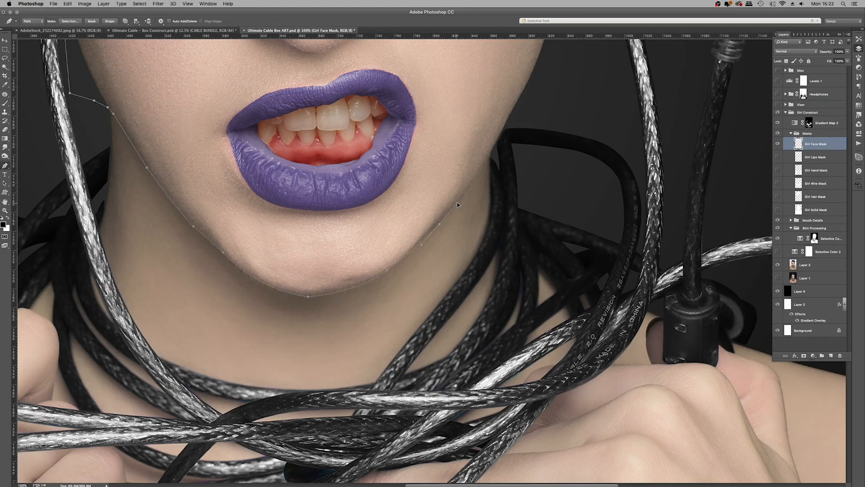
Step: Delete the path around the face on the Girl Face Mask layer
key(super+0)
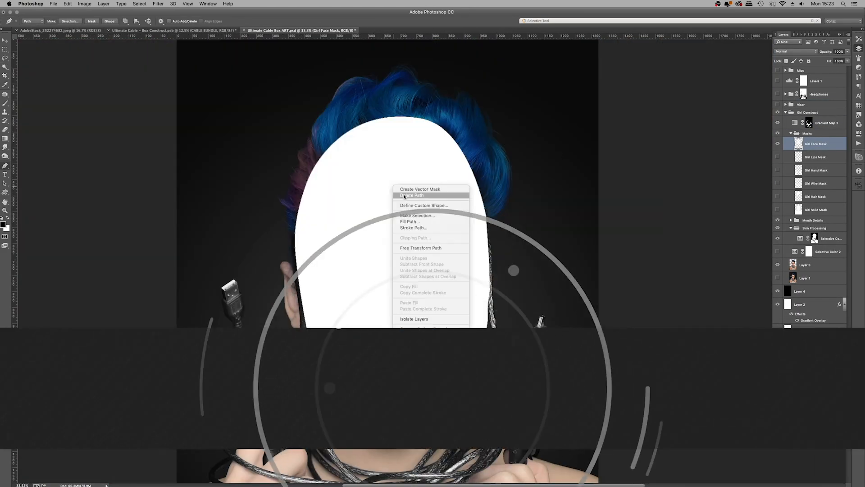
click(404, 195)
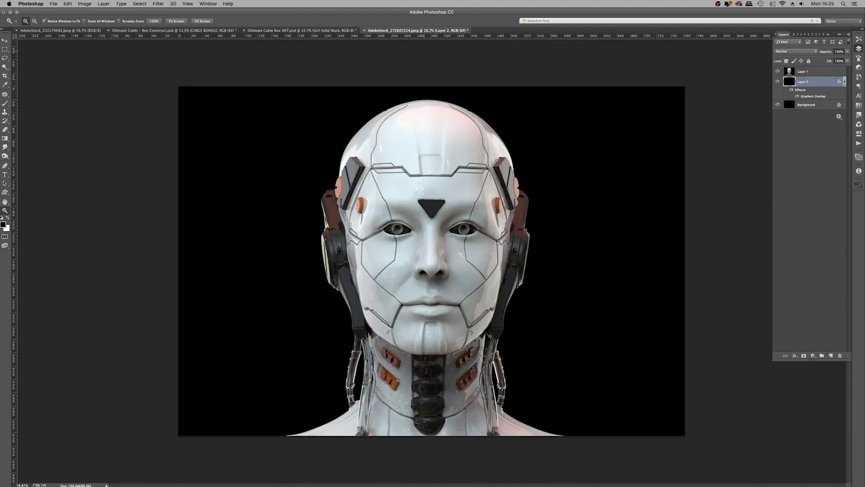
Step: Create layers named Over Details Mask and Solid Mask above the robot head's Layer 1 in AdobeStock_272681524.jpeg
key(ctrl+shift+n)
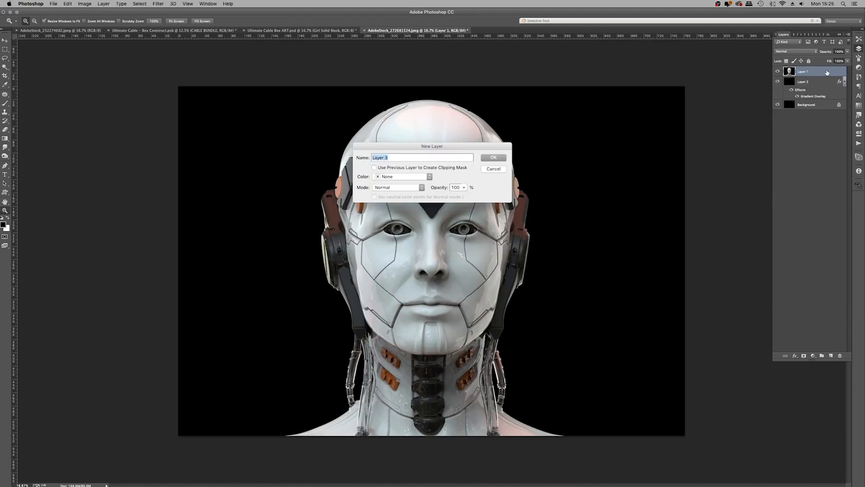
text(Over Details Mask)
key(Return)
key(super+shift+n)
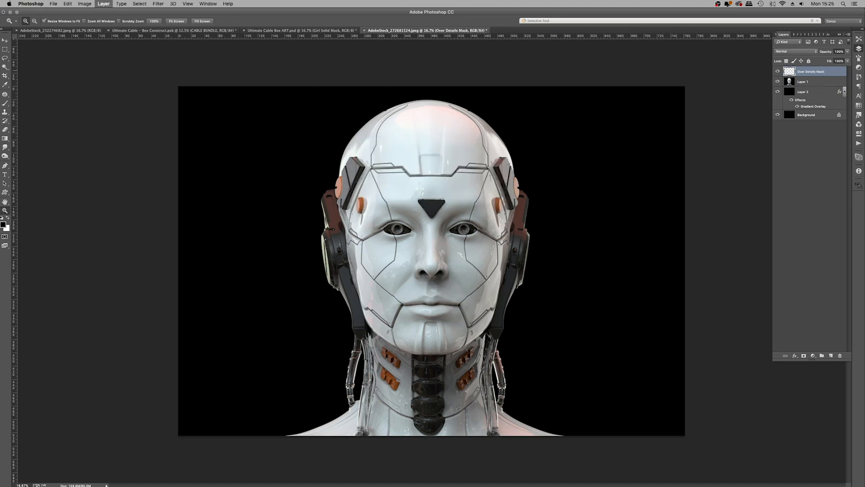
text(Solid Mask)
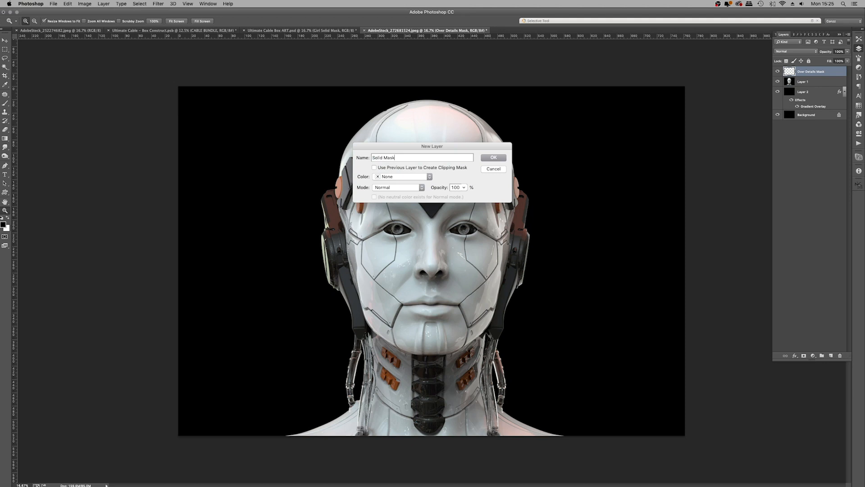
key(Return)
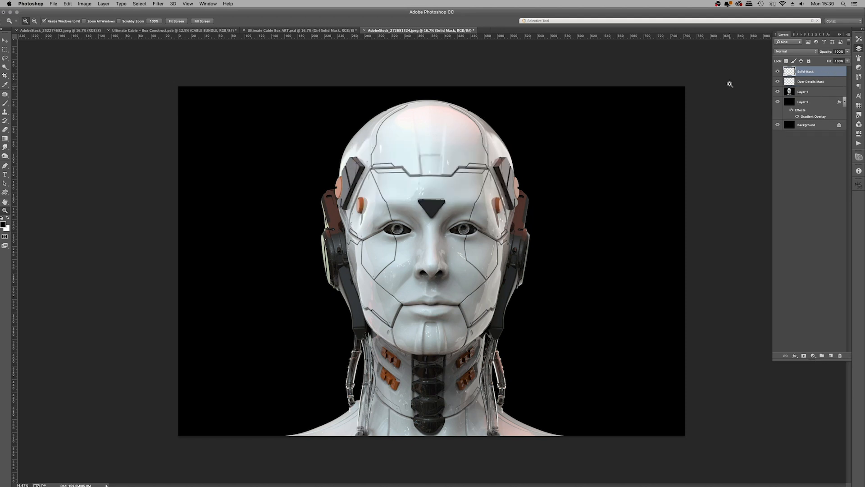
click(803, 91)
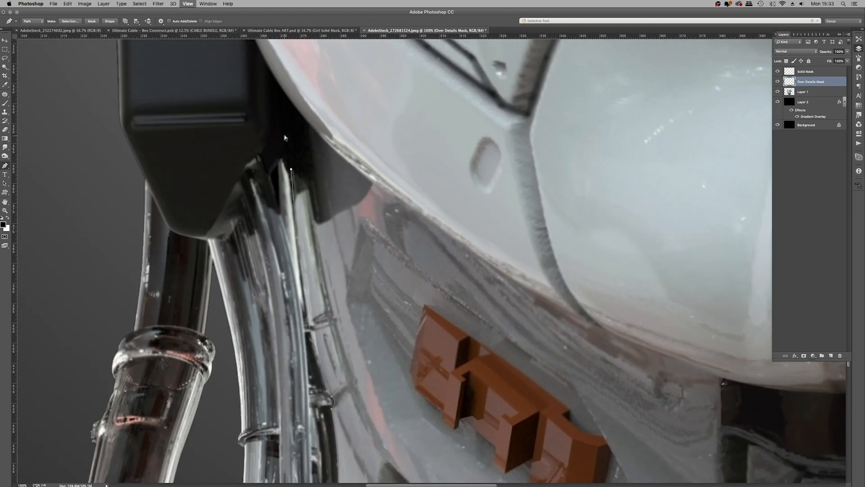
Step: Trace a path up the robot face's jaw and cheek edge, from the left neck cables along the dark ear assembly
drag(284, 138, 251, 333)
click(203, 241)
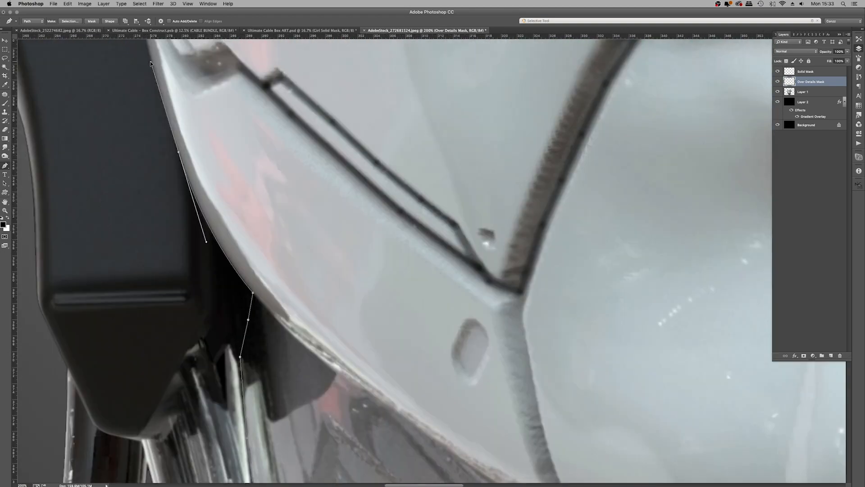
drag(185, 135, 284, 315)
click(242, 242)
drag(235, 180, 381, 354)
click(348, 230)
click(323, 68)
drag(334, 48, 341, 311)
click(314, 108)
drag(311, 96, 395, 252)
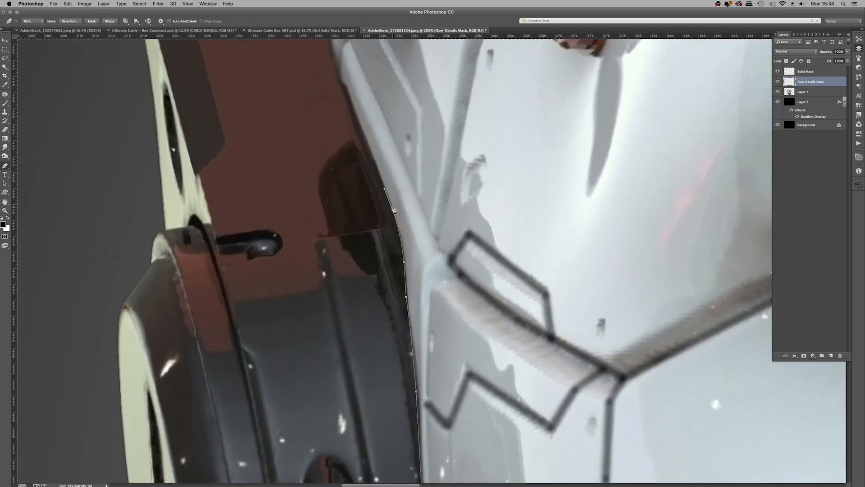
Step: Continue the path up the left side of the face and around the lower end of the left temple plate
key(super+plus)
drag(363, 184, 298, 418)
click(229, 233)
key(super+minus)
drag(274, 131, 298, 224)
click(298, 226)
click(353, 252)
drag(397, 260, 248, 251)
click(246, 250)
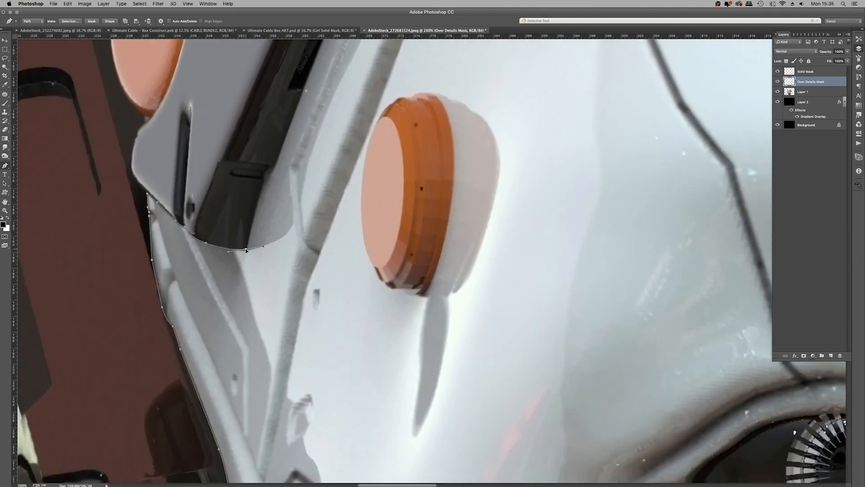
Step: Carry the path around the left temple plate's upper edges and close the outline through the background beside the head
drag(277, 157, 346, 408)
key(super+plus)
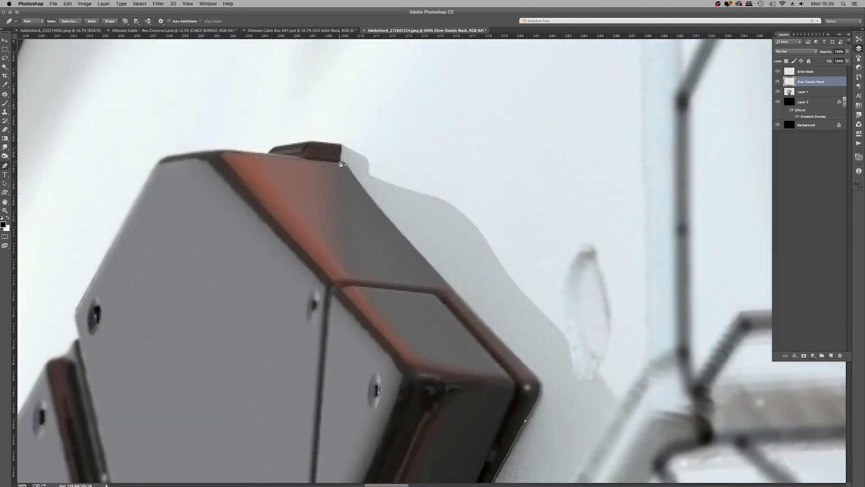
scroll(194, 160, left, 8)
scroll(253, 185, down, 7)
click(264, 161)
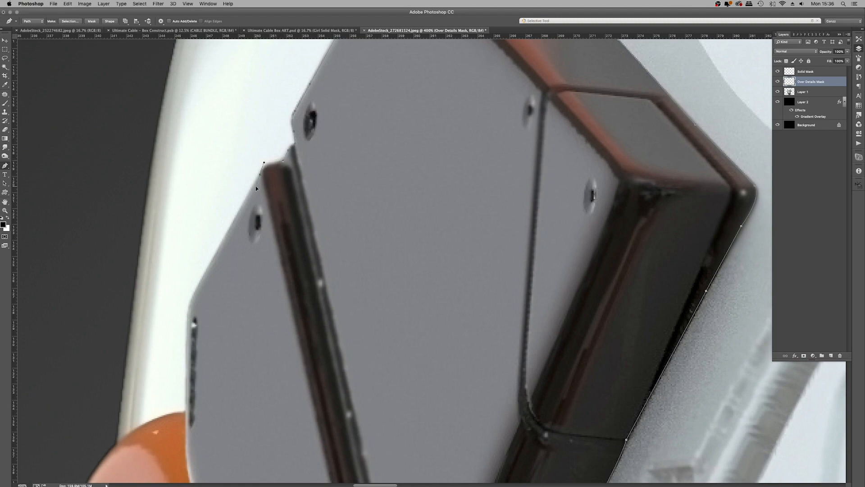
scroll(255, 186, down, 5)
scroll(131, 311, down, 8)
Step: Trace separate paths around the two orange temple knobs and the black triangle on the robot's forehead
scroll(365, 184, up, 6)
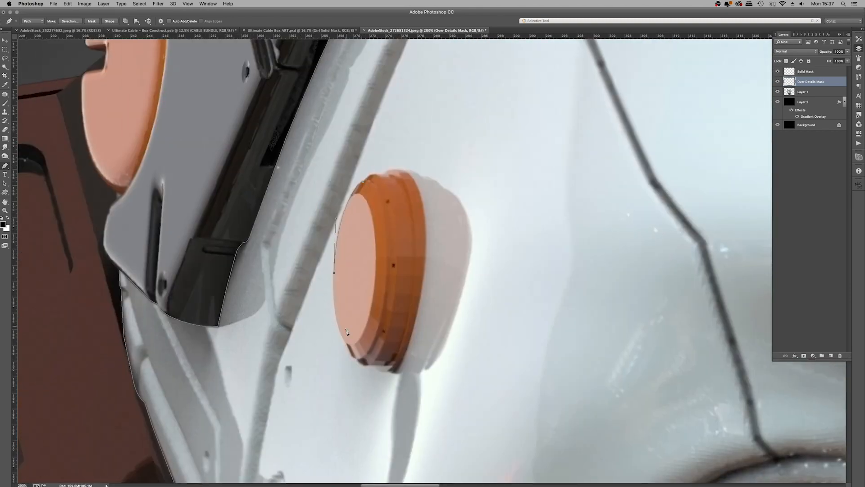
scroll(366, 369, down, 4)
scroll(316, 203, down, 8)
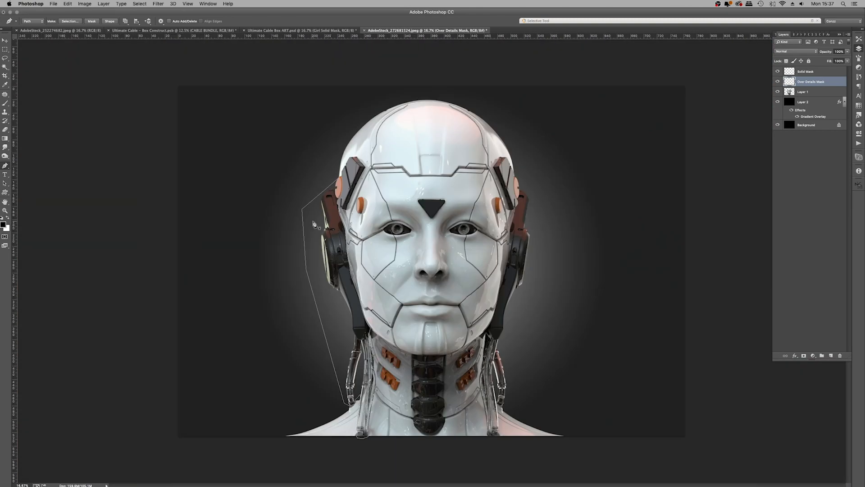
scroll(421, 188, up, 6)
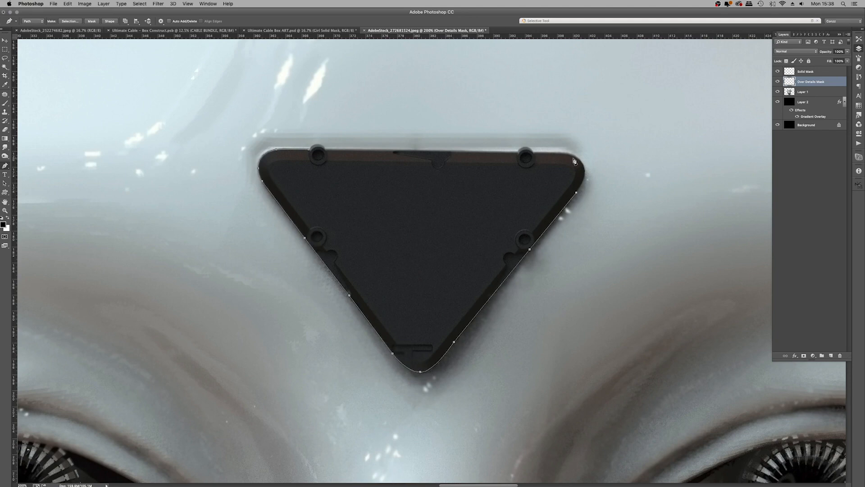
scroll(308, 153, down, 8)
scroll(210, 311, up, 7)
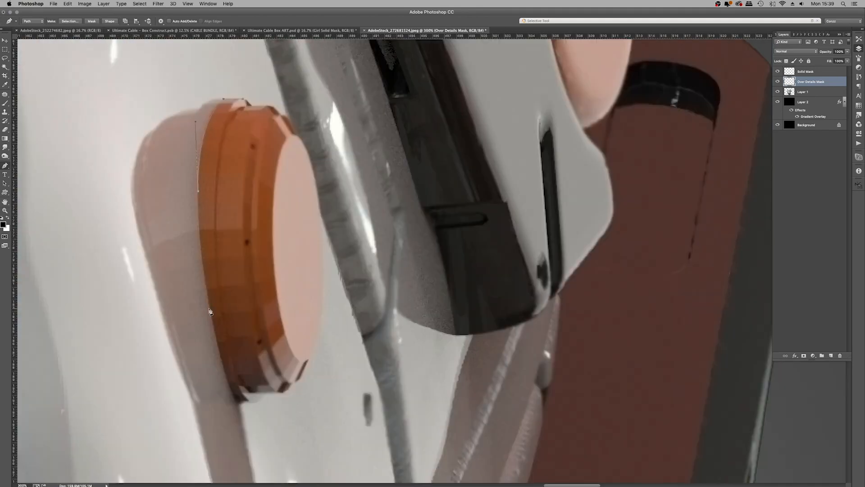
scroll(266, 108, down, 8)
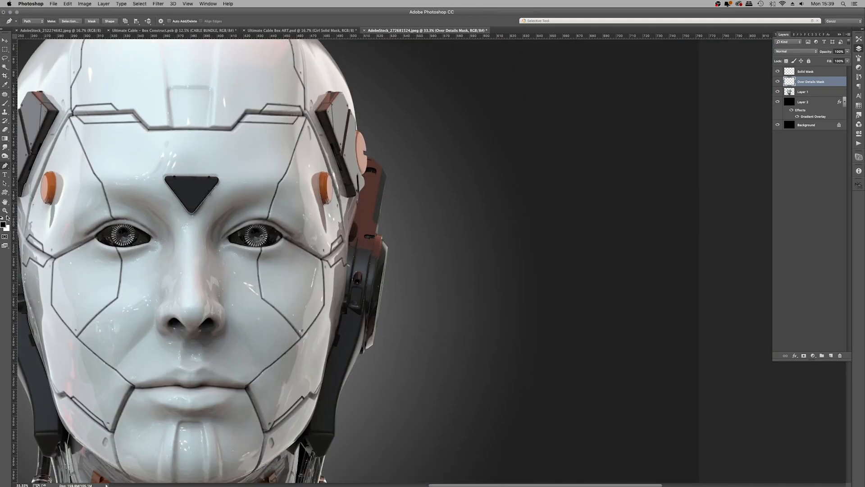
Step: Trace the right temple plate's inner edge and follow the cheek and jaw line down to the right neck cables
scroll(313, 70, up, 6)
scroll(267, 231, down, 10)
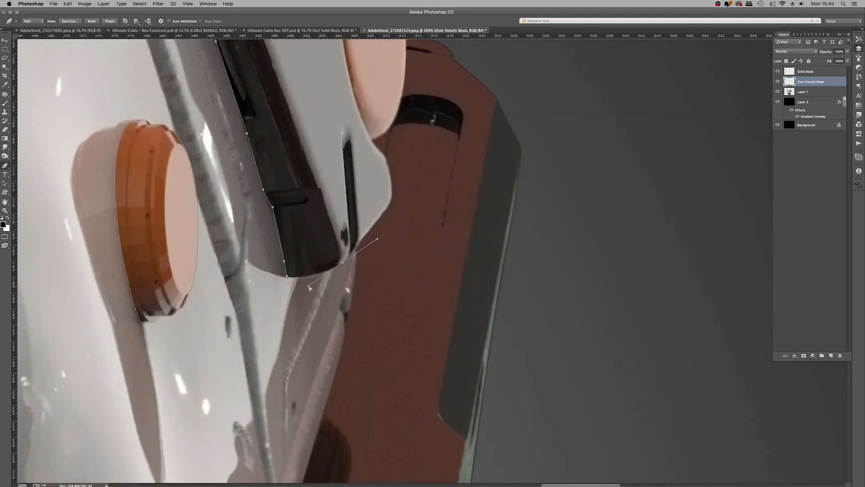
scroll(257, 247, down, 15)
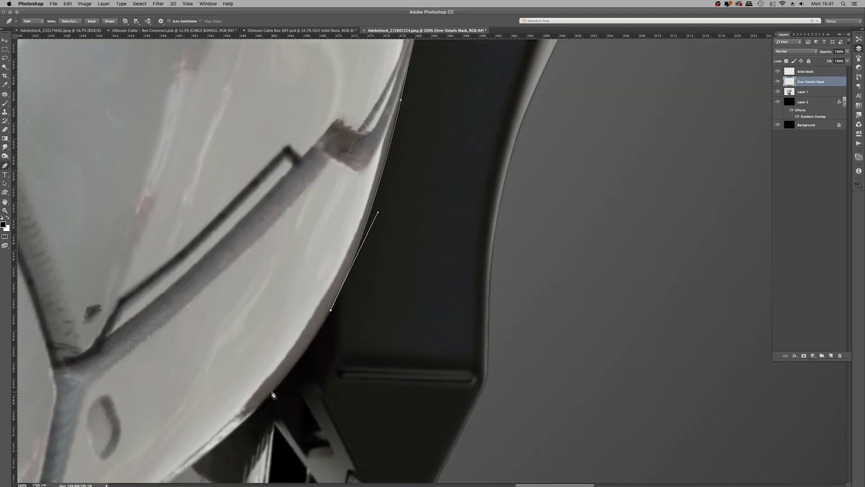
click(272, 393)
drag(273, 392, 372, 197)
click(400, 266)
click(373, 417)
drag(373, 417, 295, 104)
click(295, 110)
drag(291, 119, 299, 125)
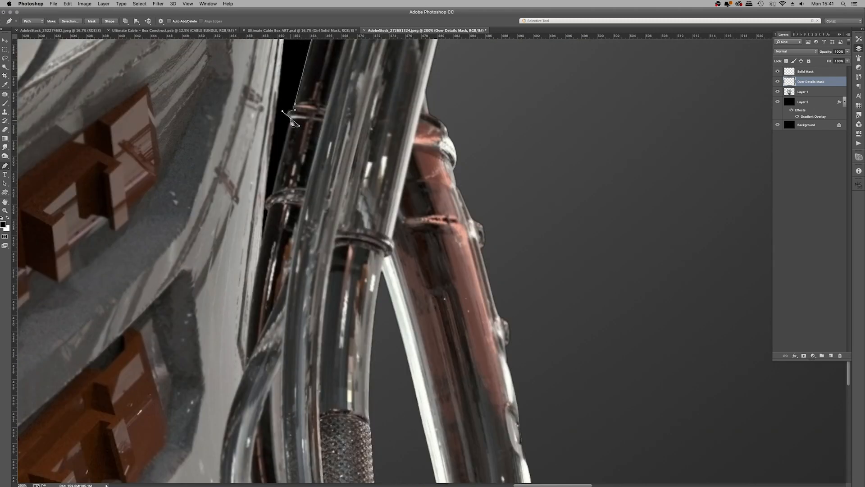
Step: Run the path around the base of the right neck cables and back up through the background beside the head
scroll(247, 368, down, 15)
drag(345, 454, 373, 471)
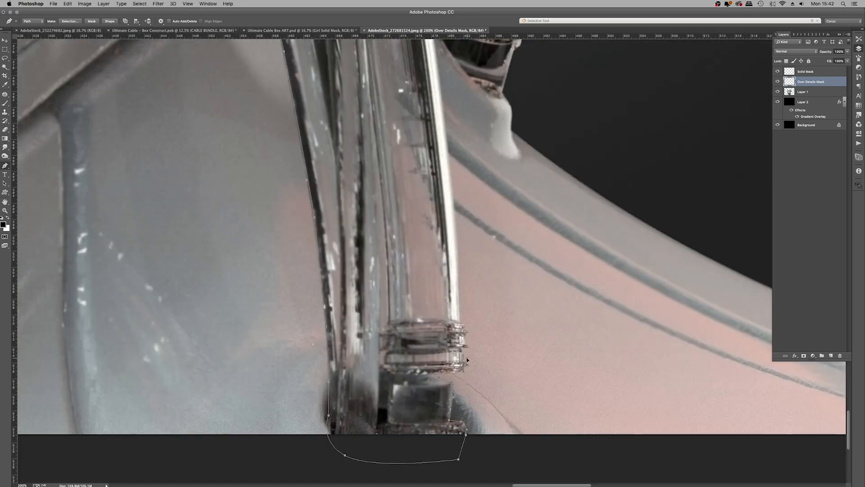
scroll(468, 360, up, 5)
key(super+minus)
key(super+minus)
key(super+minus)
key(super+minus)
key(super+minus)
click(525, 139)
Step: Bring the path back to the right orange ear disc and close it around the top of the right temple plate
key(super+plus)
key(super+plus)
key(super+plus)
key(super+plus)
key(super+plus)
click(390, 186)
click(365, 205)
click(344, 204)
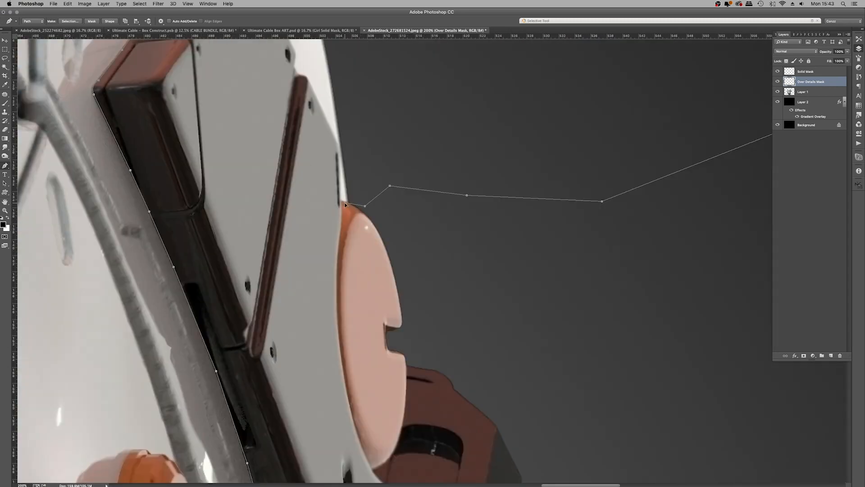
drag(344, 205, 422, 383)
key(super+plus)
click(535, 467)
click(522, 450)
click(525, 430)
click(521, 410)
click(465, 292)
drag(450, 266, 441, 262)
click(279, 252)
click(279, 269)
Step: Fill the traced paths with white on the Over Details Mask layer and delete the paths
key(super+minus)
key(super+minus)
key(super+minus)
key(super+minus)
key(super+minus)
key(super+minus)
key(super+minus)
key(super+minus)
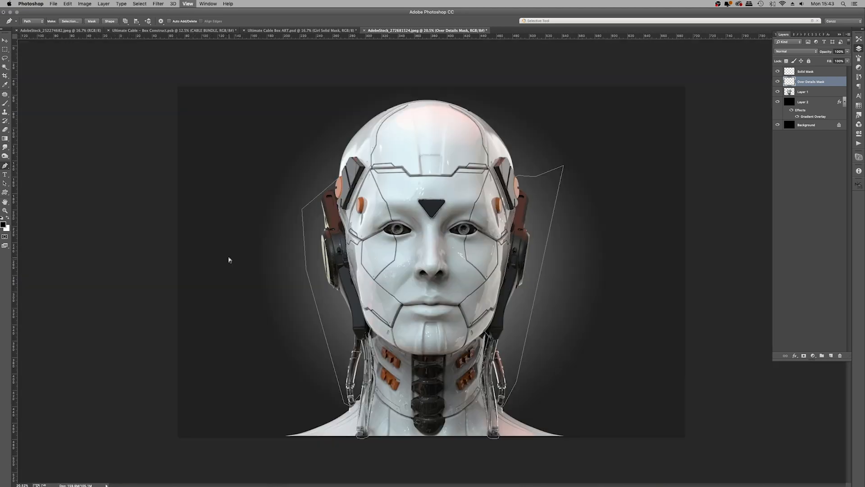
key(super+minus)
right_click(433, 205)
click(451, 238)
key(Return)
right_click(446, 214)
click(466, 222)
Step: Erase the white fill lying outside the robot head's silhouette, using the outline of Layer 1 as the selection
super+click(789, 92)
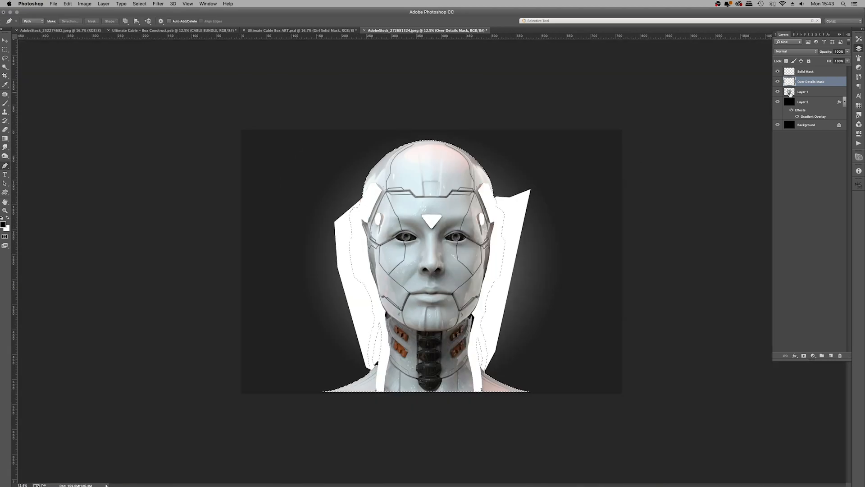
key(shift+super+i)
key(Delete)
Step: Hide Over Details Mask and copy the area it covers from Layer 1 to a new layer named Over Details
super+click(790, 82)
click(778, 82)
click(815, 93)
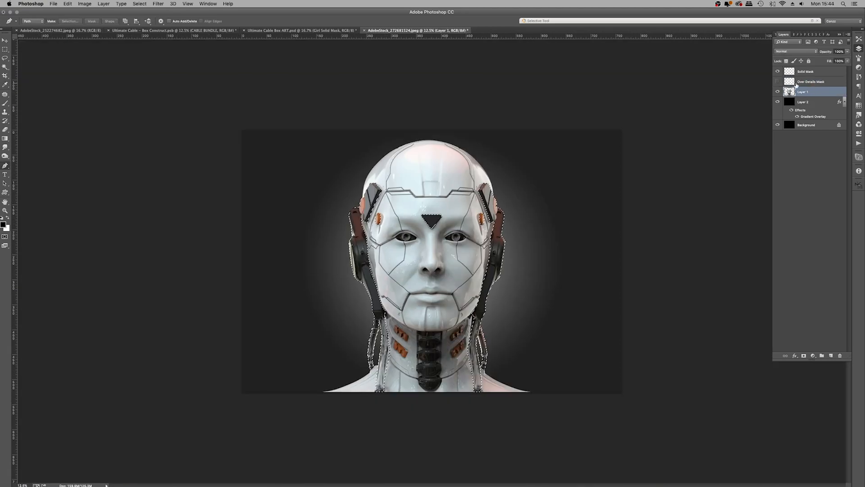
key(super+j)
key(Return)
Step: Group the layers from Layer 1 up to Solid Mask and name the group Droid Face
click(804, 102)
shift+click(804, 71)
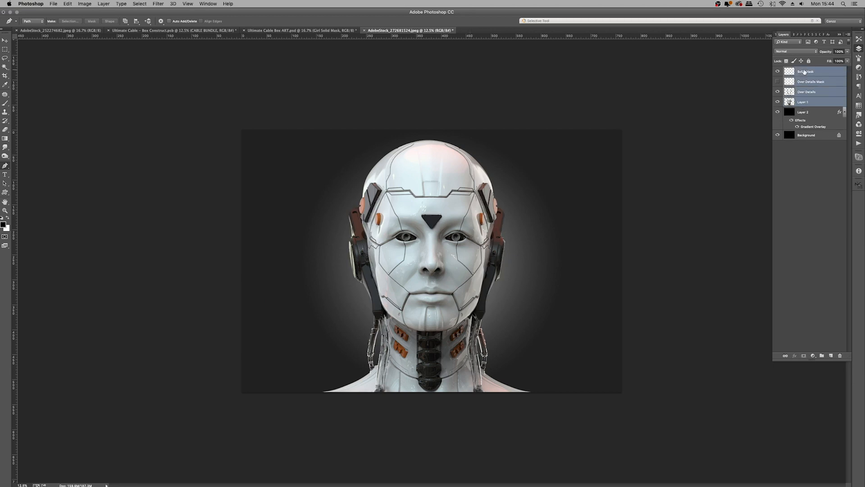
key(super+g)
double_click(804, 71)
text(D)
key(Return)
Step: Copy the Droid Face group into Ultimate Cable Box ART.psd and place it below Girl Solid Mask in the Masks group
key(v)
drag(438, 199, 394, 173)
drag(816, 206, 834, 223)
key(super+j)
Step: Lower the Droid Face copy group's opacity to 47% and scale and position it over the woman's face
click(849, 52)
drag(849, 59, 830, 60)
key(super+t)
drag(235, 95, 361, 208)
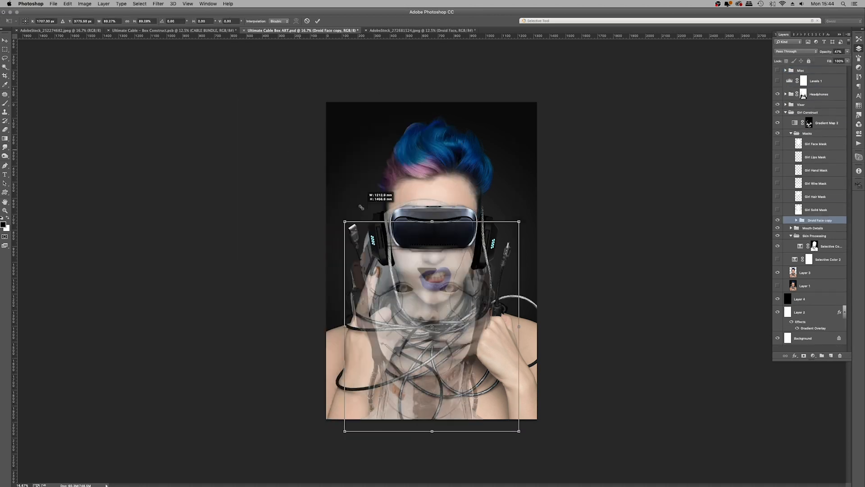
drag(463, 347, 461, 275)
drag(519, 358, 506, 342)
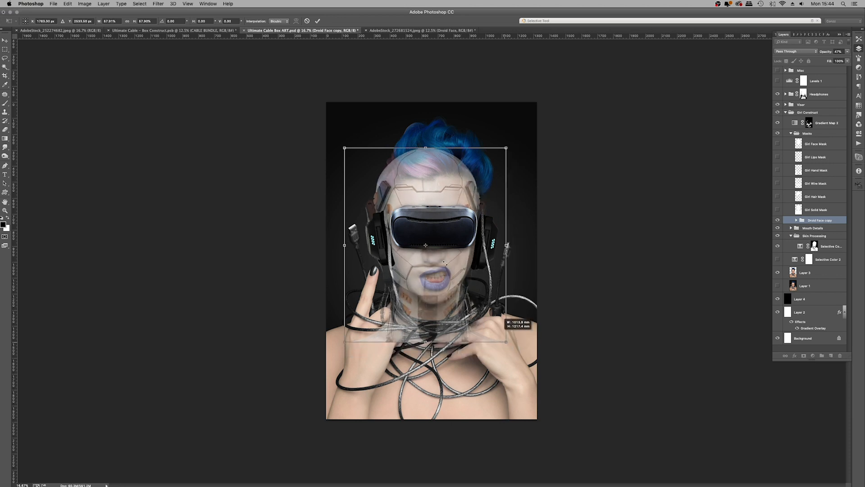
drag(345, 148, 349, 154)
drag(469, 216, 473, 227)
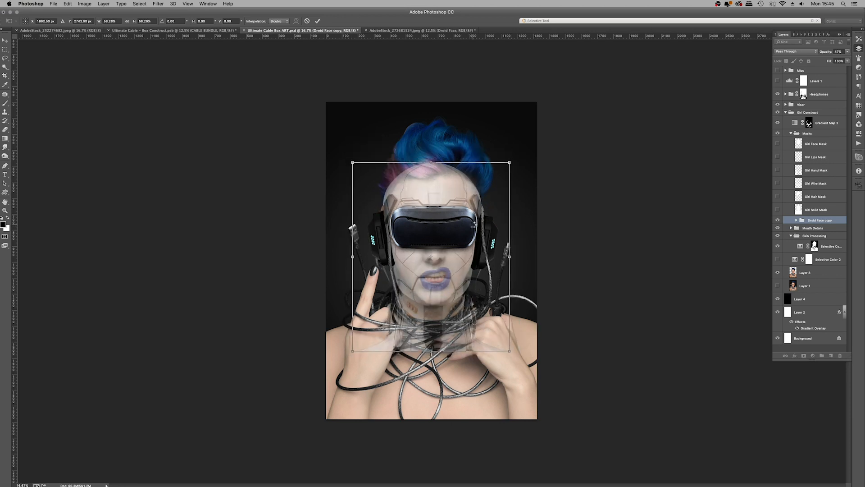
key(Return)
Step: Hide Layer 1 in the Droid Face copy group and move the Over Details layer up the woman's head
click(796, 220)
click(778, 270)
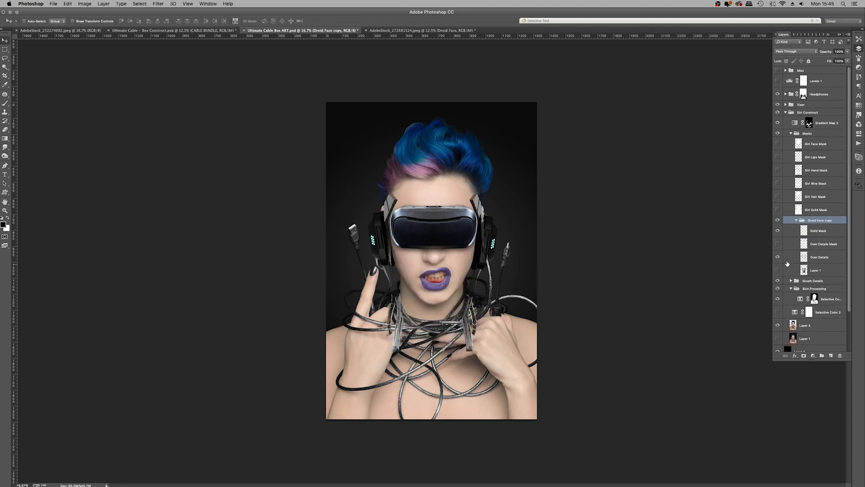
click(814, 258)
key(shift+Up)
key(shift+Up)
key(shift+Up)
key(shift+Up)
key(shift+Up)
key(shift+Up)
key(shift+Up)
key(shift+Up)
key(shift+Up)
key(shift+Up)
key(shift+Up)
key(shift+Up)
key(shift+Up)
key(shift+Up)
key(shift+Up)
key(shift+Up)
key(shift+Up)
key(shift+Up)
key(shift+Up)
key(shift+Up)
key(shift+Up)
key(shift+Up)
key(shift+Up)
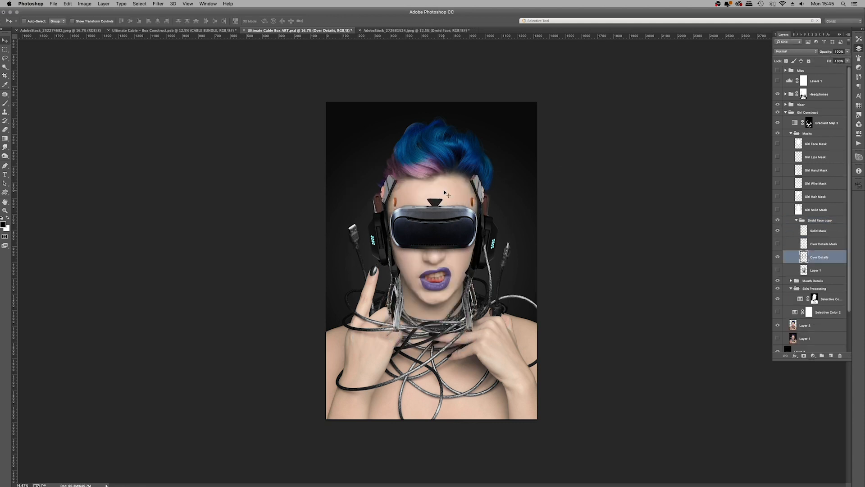
Step: Try moving the left half of the Over Details layer inward with a rectangular selection
click(5, 49)
drag(317, 96, 407, 395)
key(v)
key(shift+Right)
key(shift+Right)
key(m)
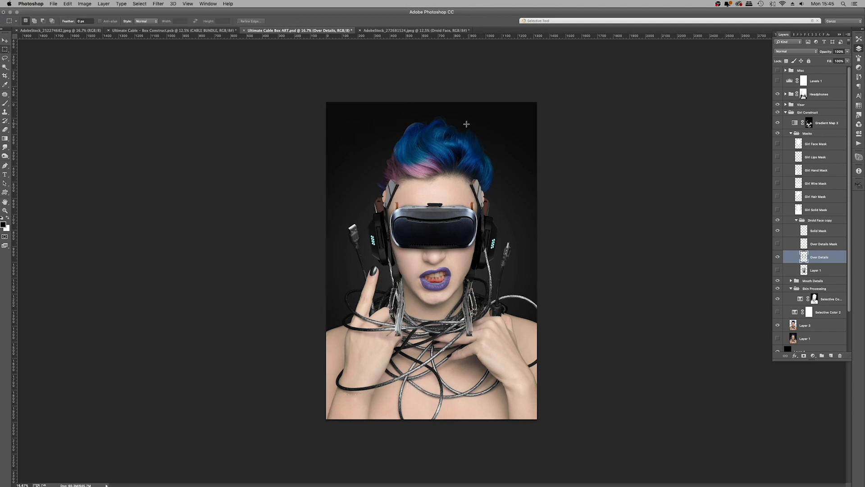
drag(462, 126, 548, 419)
key(alt+super+z)
key(alt+super+z)
key(alt+super+z)
Step: Select the robot parts on the left side of the woman's face in Over Details and nudge them right
key(l)
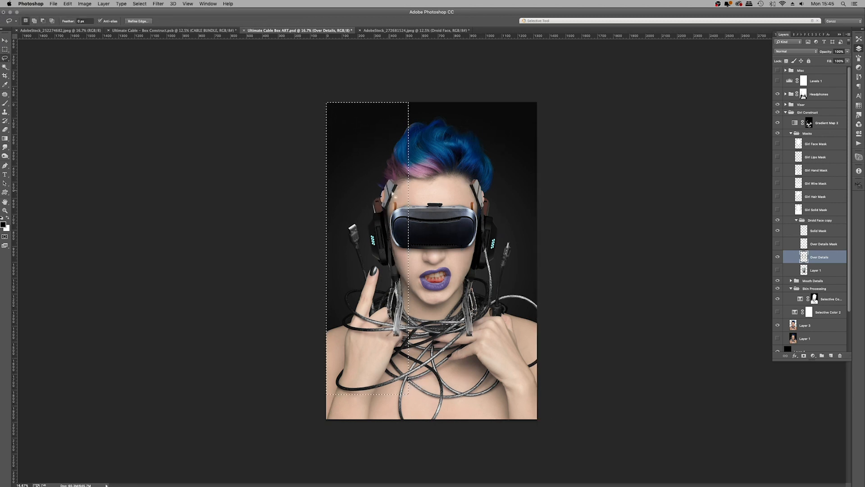
key(v)
key(shift+Right)
key(shift+Right)
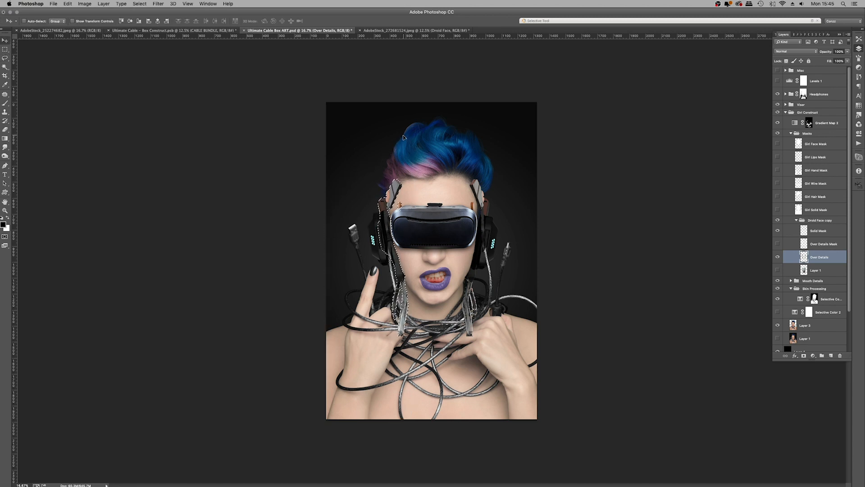
Step: Select the robot parts on the right side in Over Details, nudge them sideways and compare the image without the layer
key(l)
mouse_move(490, 149)
mouse_down()
mouse_move(456, 176)
mouse_move(594, 107)
mouse_up()
key(v)
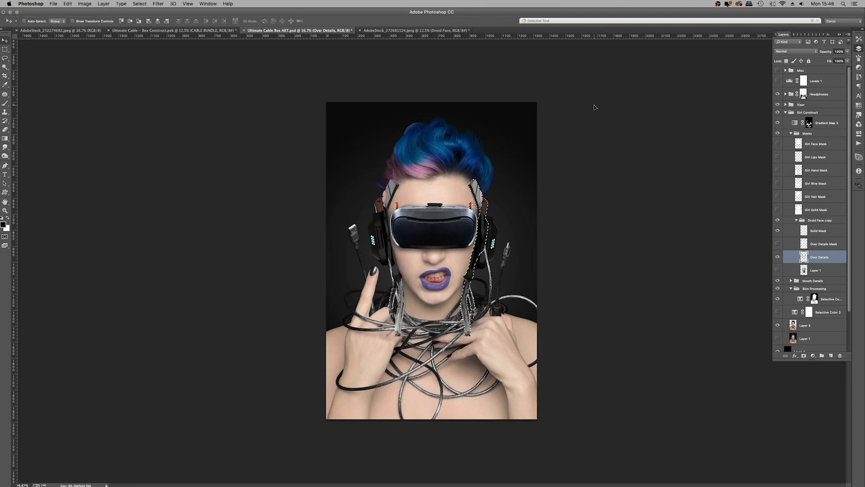
key(shift+Right)
click(777, 258)
click(777, 258)
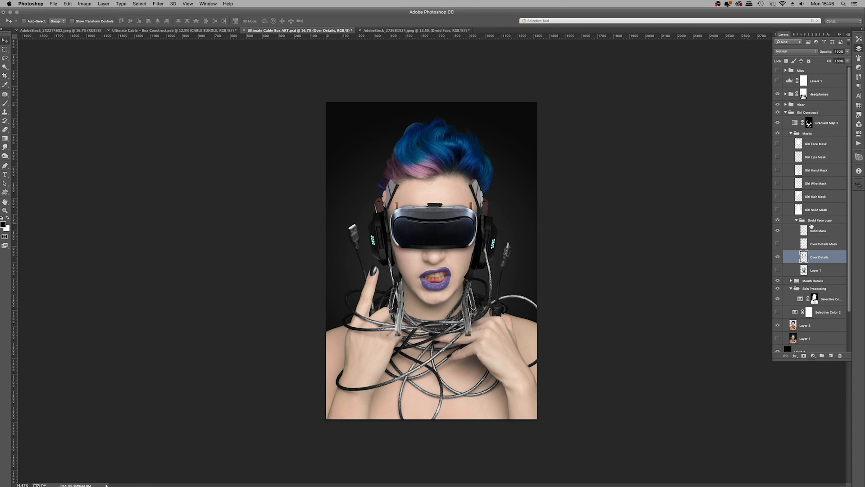
Step: Add a layer mask to the Droid Face copy group and fill the Girl Wire Mask selection with black on it
click(814, 221)
click(803, 355)
super+click(798, 181)
key(alt+BackSpace)
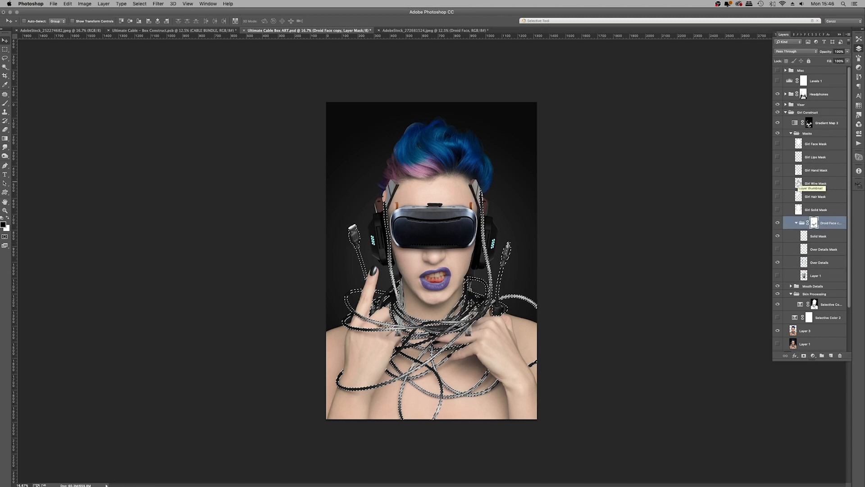
key(super+d)
Step: Examine the robot parts around the headset by toggling the Droid Face copy group and loading its layers' outlines as selections
click(3, 59)
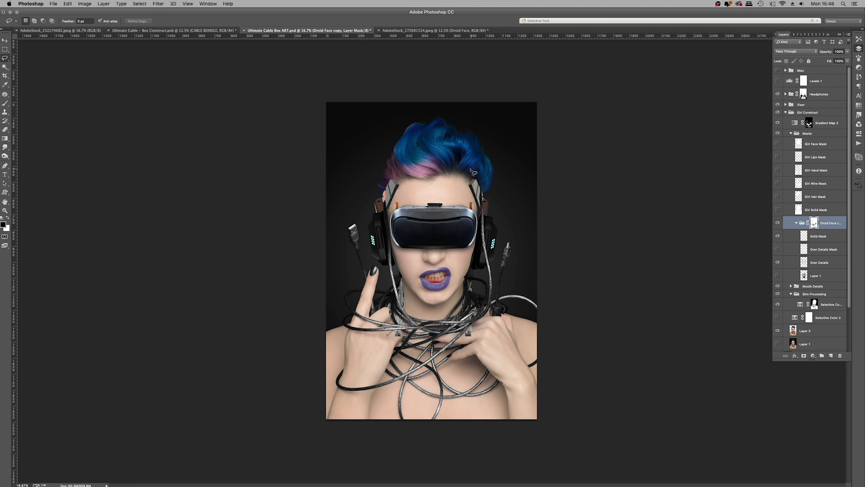
super+click(803, 249)
click(4, 211)
triple_click(420, 189)
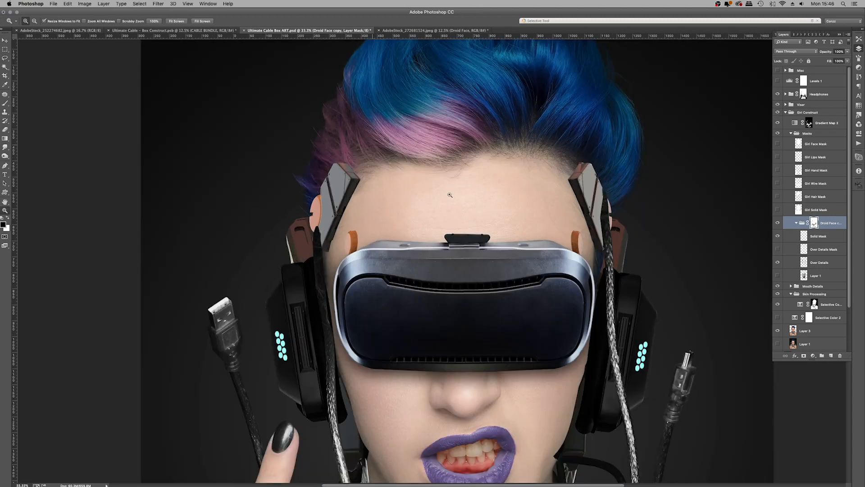
click(778, 223)
click(778, 223)
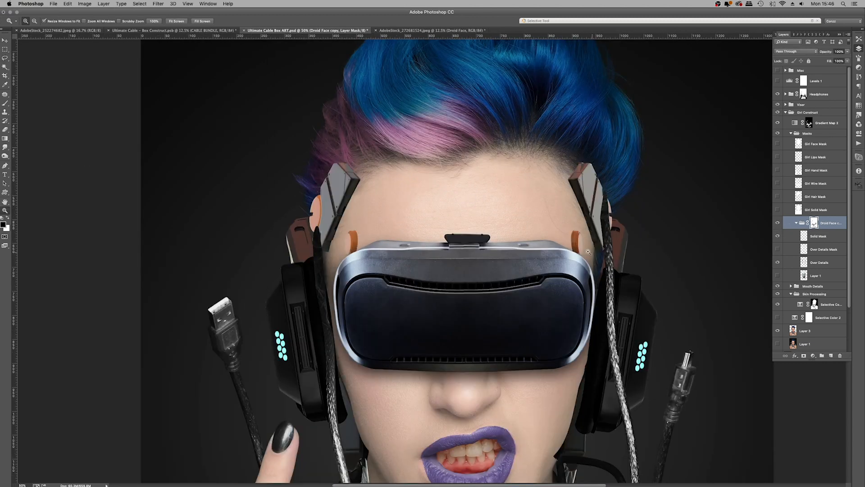
super+click(803, 250)
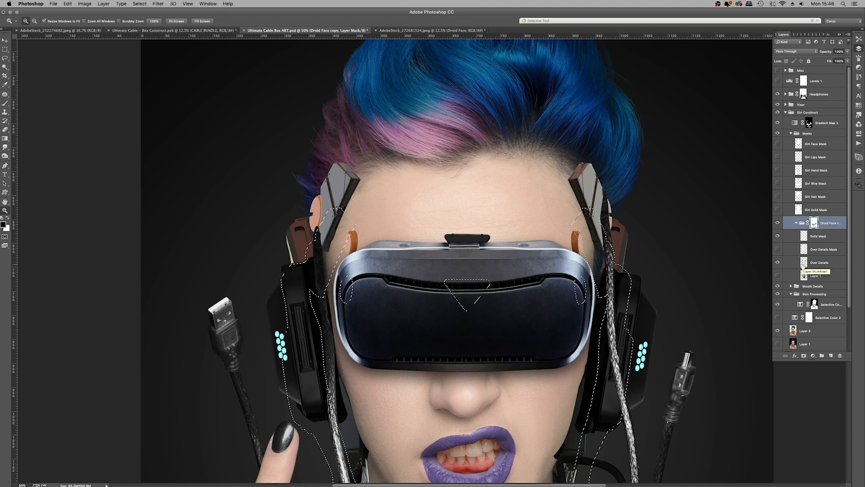
super+click(804, 265)
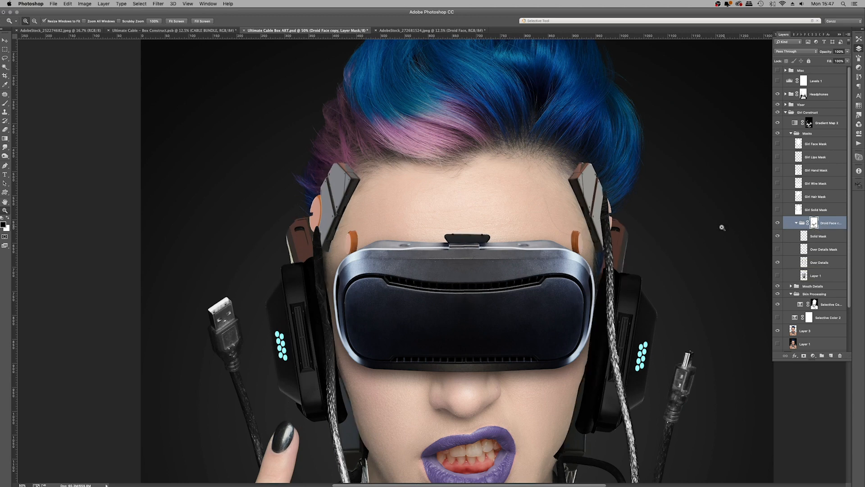
key(super+d)
Step: Trace a closed Pen path around the lower end of the right temple plate, toggling the group mask to see its edge
shift+click(814, 223)
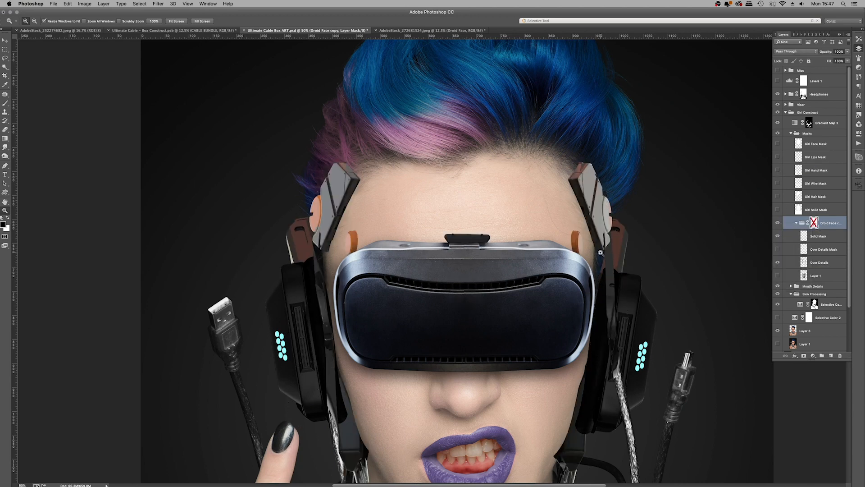
click(697, 239)
scroll(696, 239, right, 3)
key(p)
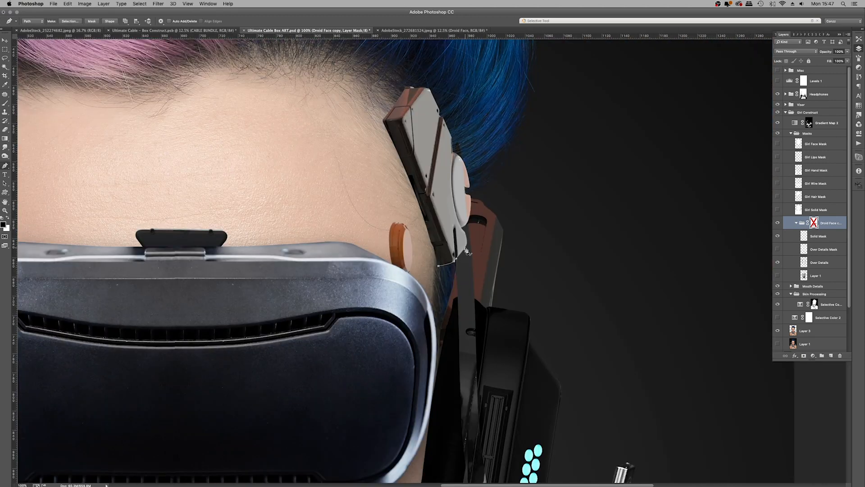
right_click(814, 222)
click(761, 225)
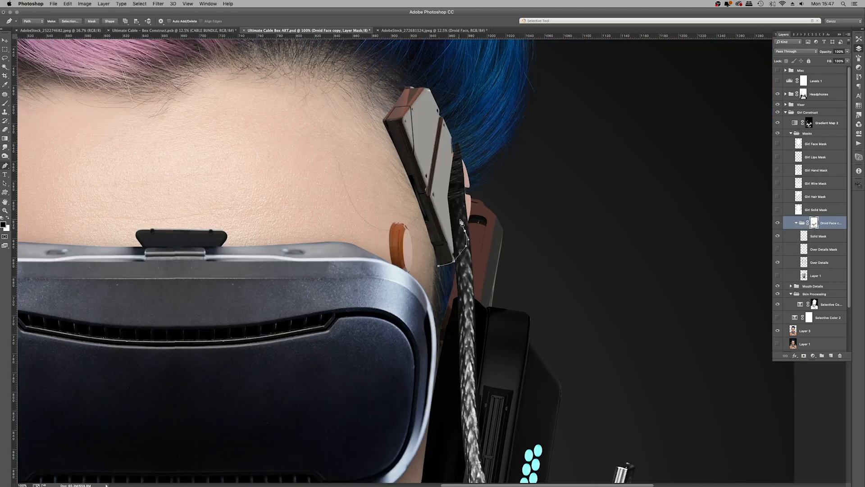
key(super+z)
key(super+equal)
key(super+equal)
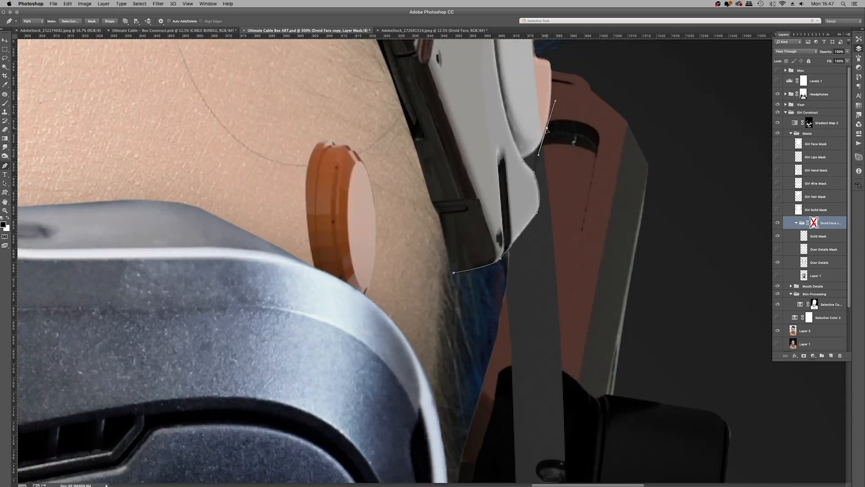
right_click(814, 222)
click(762, 225)
click(551, 84)
drag(553, 88, 622, 285)
click(623, 70)
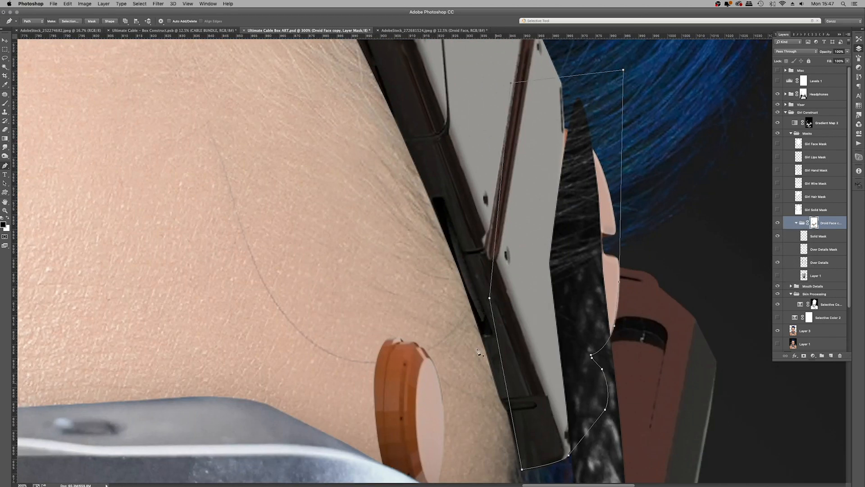
Step: Fill the right temple path with white on the group mask and place Gradient Map 2 directly above Layer 3
right_click(570, 181)
click(590, 205)
click(635, 203)
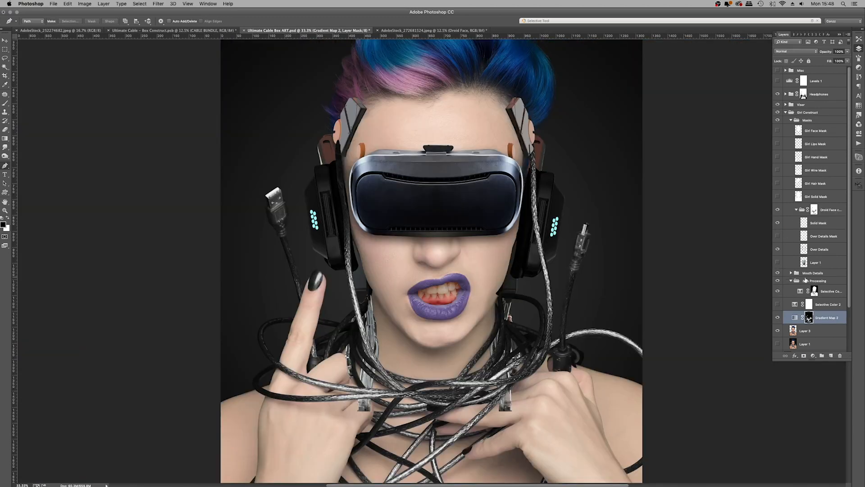
click(777, 317)
click(777, 317)
Step: Trace a closed Pen path around the lower end of the left temple plate, toggling the group mask to see its edge
right_click(814, 210)
click(809, 213)
key(z)
double_click(331, 143)
double_click(332, 143)
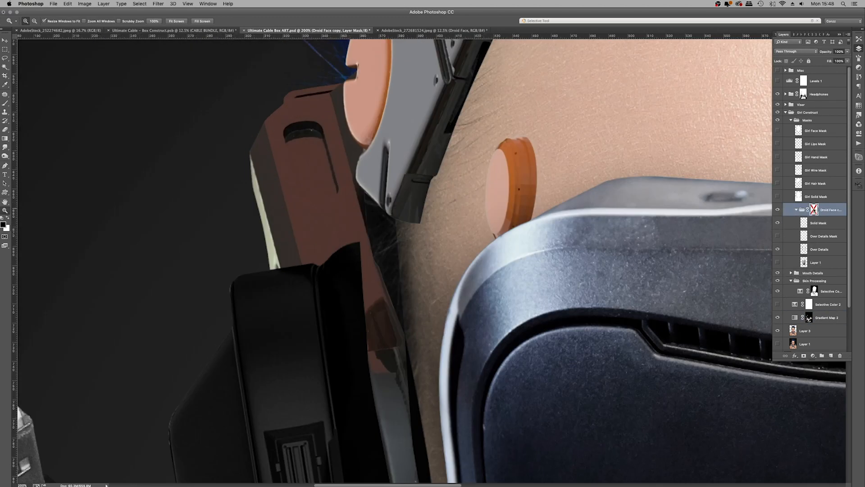
right_click(814, 210)
click(809, 213)
right_click(806, 211)
click(808, 213)
key(p)
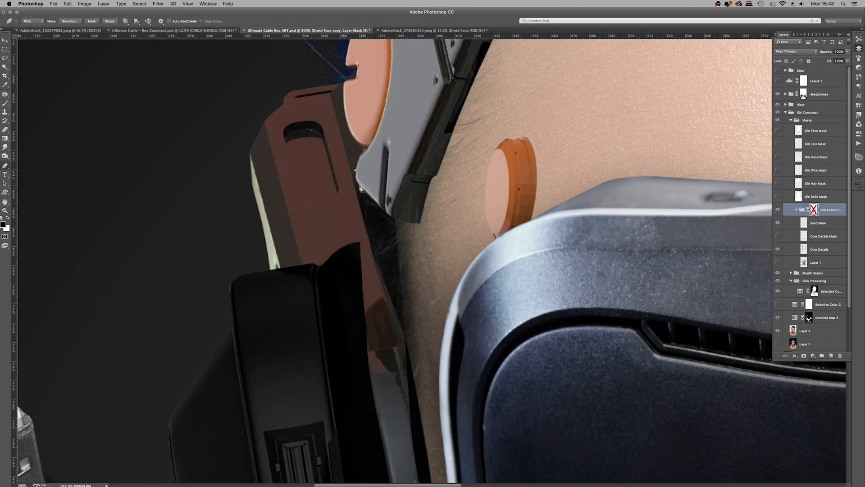
right_click(815, 209)
click(809, 213)
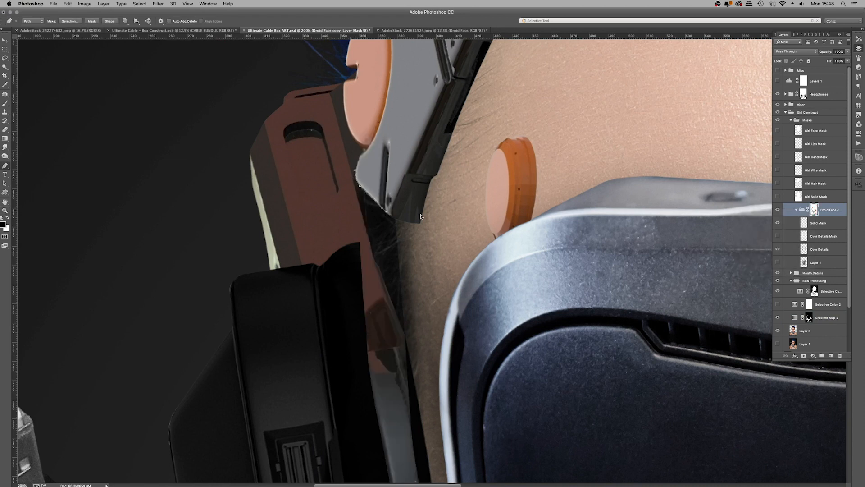
right_click(814, 209)
click(809, 213)
right_click(814, 210)
click(809, 213)
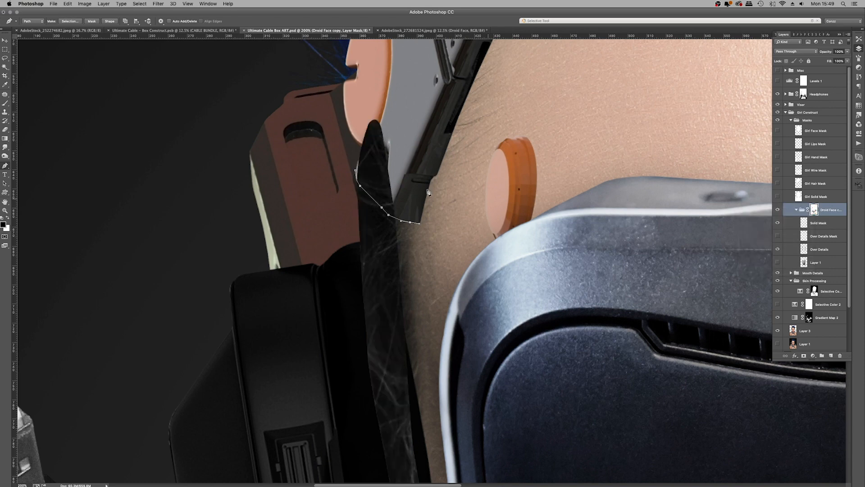
click(357, 171)
Step: Fill the left temple path with white at 100% opacity on the group mask and delete the path
right_click(462, 156)
click(482, 191)
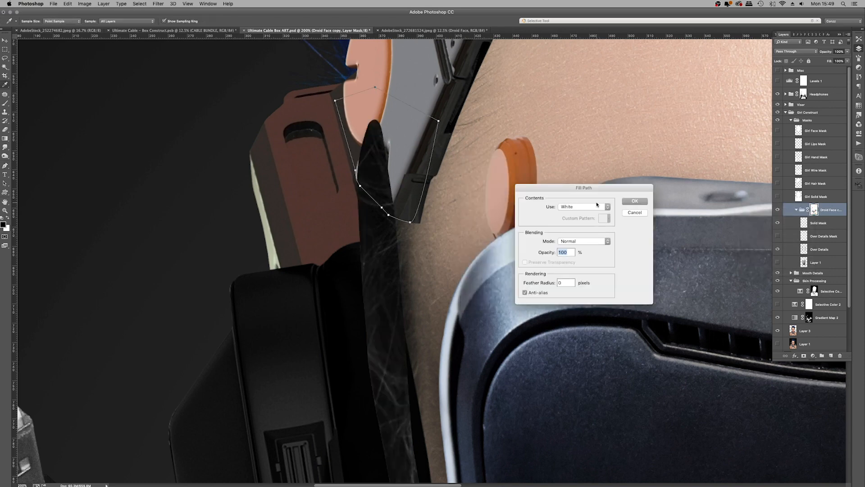
click(635, 201)
right_click(533, 158)
click(542, 169)
Step: Load the robot parts as a selection and add a Gradient Map adjustment above Over Details, limited to that selection
key(super+0)
key(super+minus)
key(super+minus)
key(super+minus)
key(super+minus)
key(super+plus)
key(super+plus)
key(super+plus)
key(super+plus)
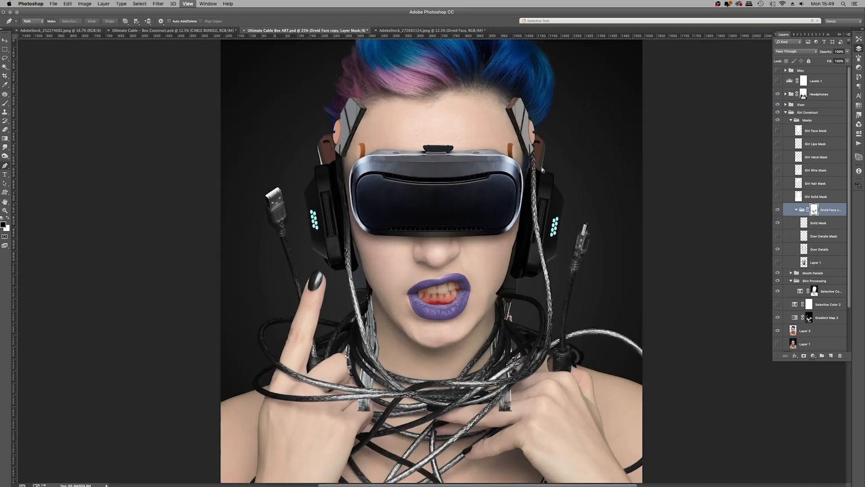
super+click(814, 210)
click(819, 249)
click(813, 355)
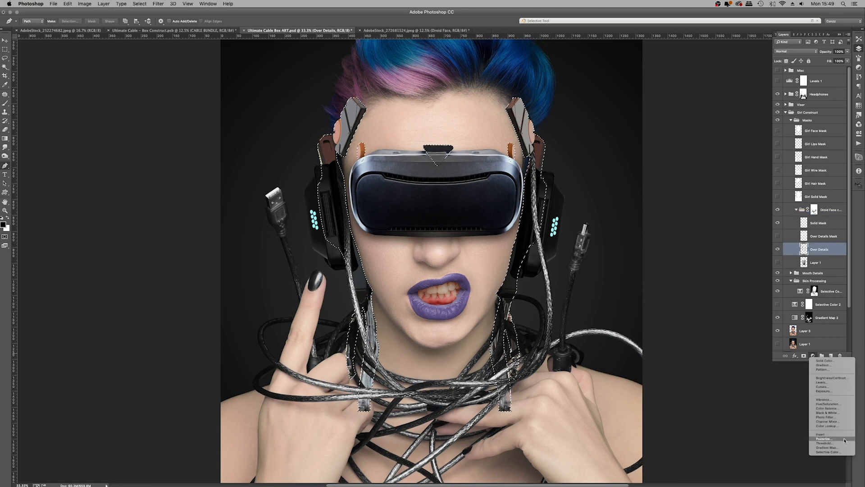
click(828, 447)
key(z)
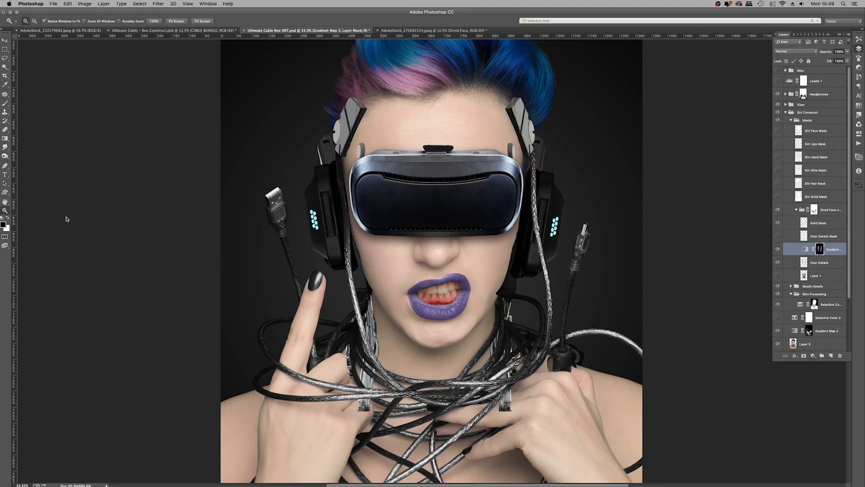
key(super+0)
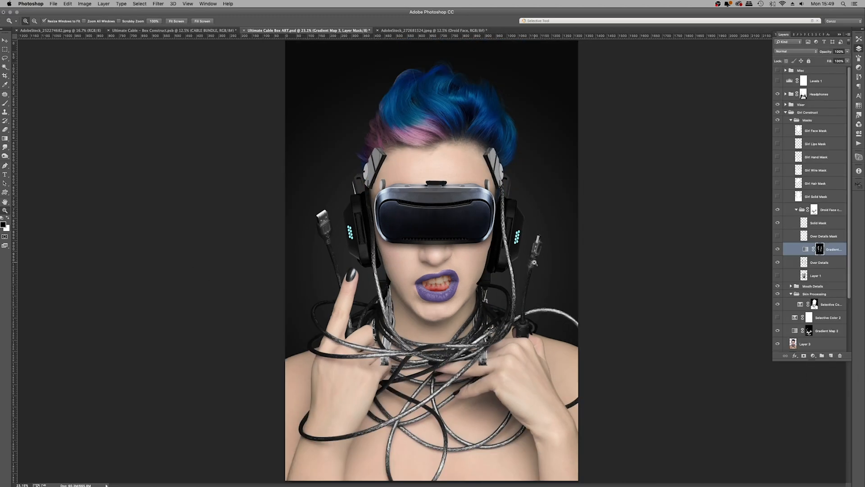
Step: Lasso the areas beside both cheeks and fill them with black on the Droid Face copy group mask
click(6, 58)
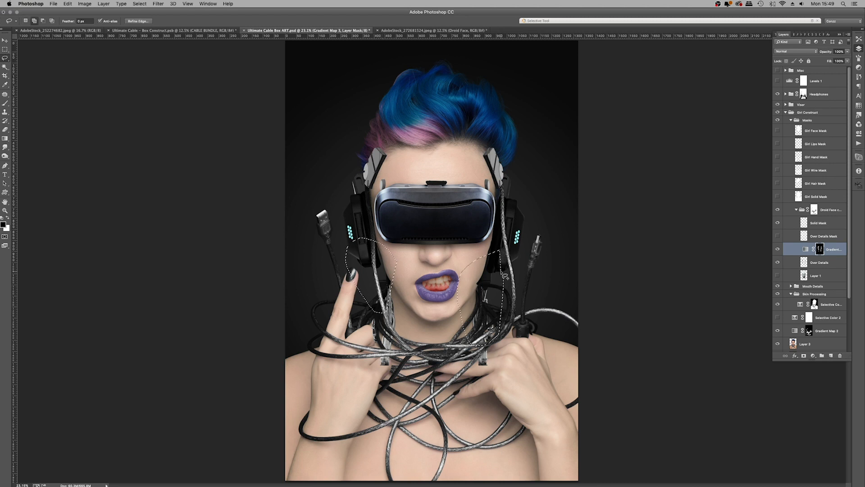
click(813, 210)
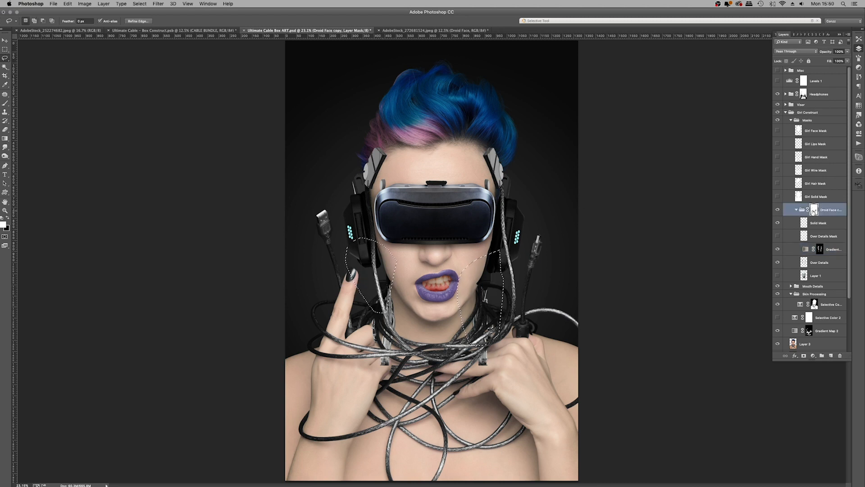
key(super+BackSpace)
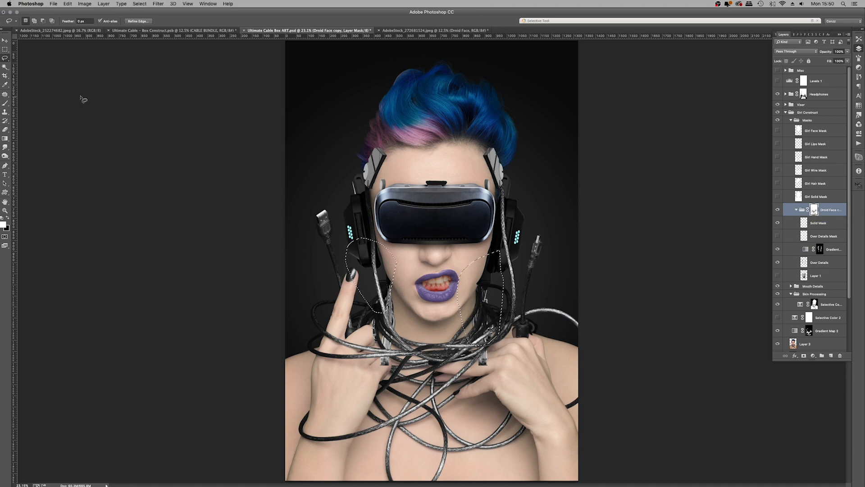
click(5, 49)
key(super+d)
Step: Try masking out the robot details below the headphones with a rectangular black fill on the group mask
drag(549, 283, 214, 482)
key(super+BackSpace)
key(super+d)
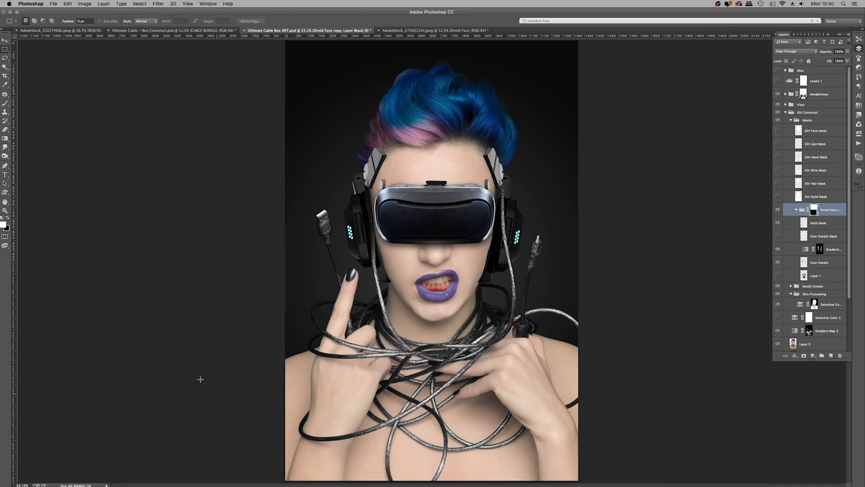
key(z)
click(417, 285)
key(alt+super+z)
key(alt+super+z)
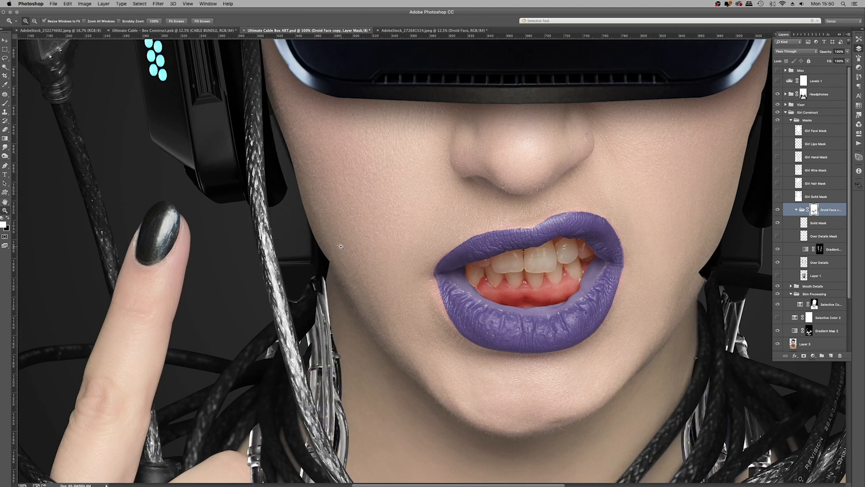
Step: Trace a Pen path around the robot parts on both sides of the neck, following the jaw and enclosing the cable area
drag(428, 342, 314, 263)
click(6, 165)
click(778, 210)
click(778, 210)
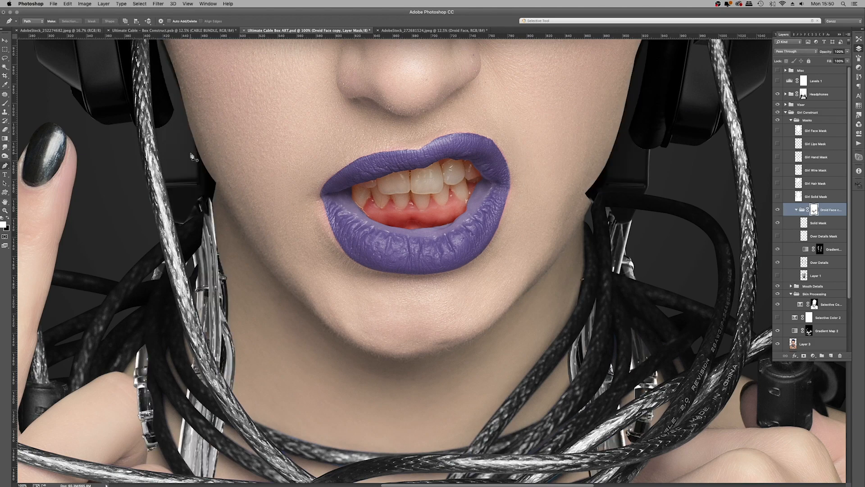
drag(92, 351, 27, 185)
click(218, 141)
click(466, 362)
drag(467, 361, 67, 467)
drag(464, 102, 554, 356)
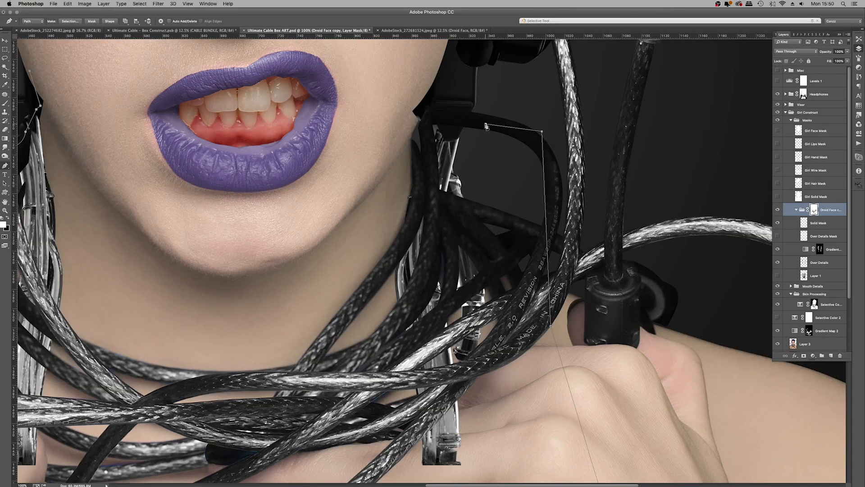
click(397, 129)
click(288, 205)
click(313, 373)
click(102, 150)
drag(406, 361, 348, 152)
drag(225, 316, 558, 239)
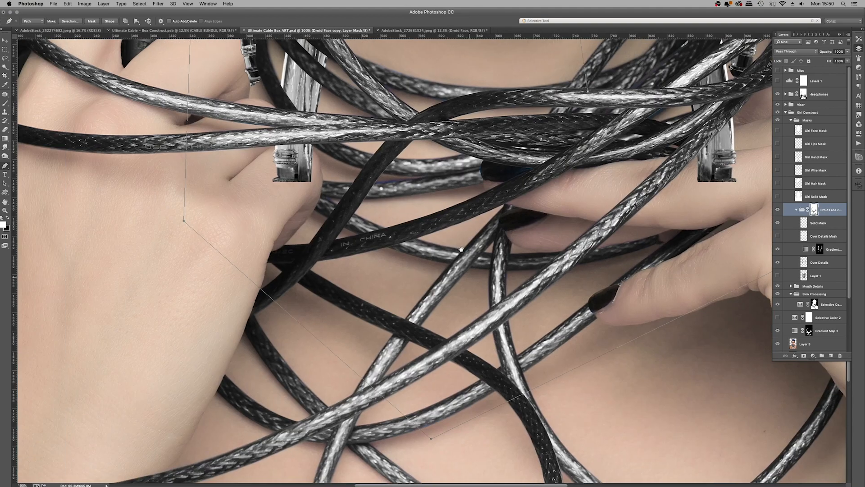
drag(408, 149, 397, 402)
Step: Fill the neck path with black on the group mask to hide the robot parts behind the cables
key(super+minus)
key(super+minus)
right_click(486, 157)
click(505, 180)
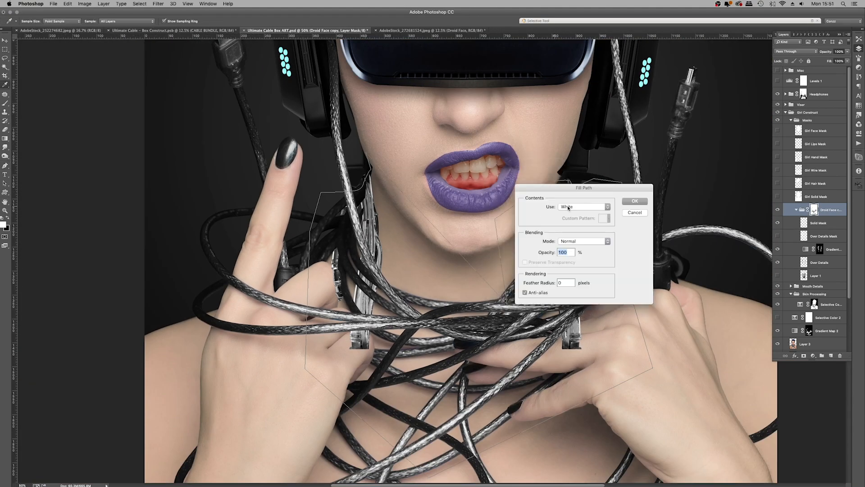
key(Return)
Step: Outline the leftover dark piece beside the right jaw, fill the path on the group mask and delete the path
key(super+plus)
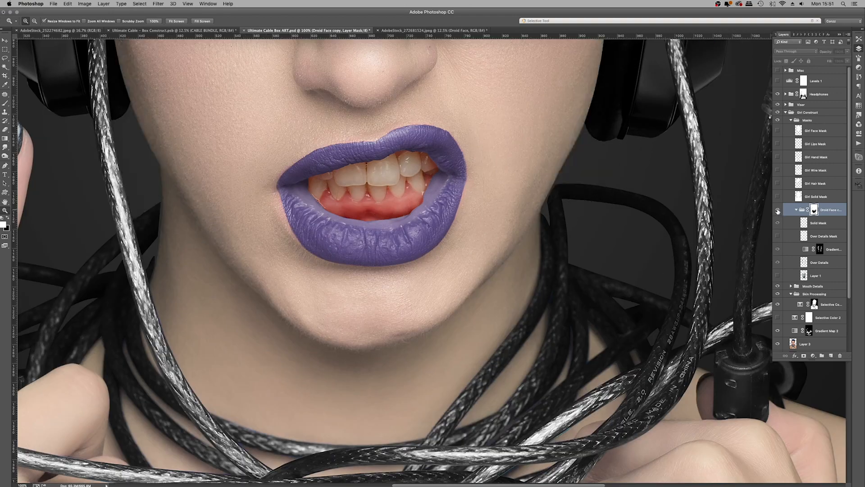
right_click(587, 119)
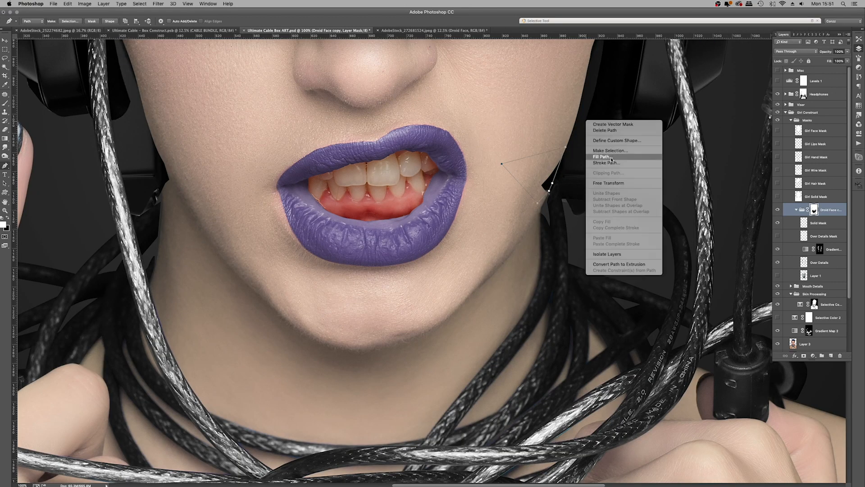
click(603, 156)
key(Return)
right_click(603, 174)
click(611, 185)
Step: View the whole composition and save the document
key(super+minus)
key(super+minus)
key(super+minus)
key(super+minus)
key(super+minus)
key(super+minus)
key(super+s)
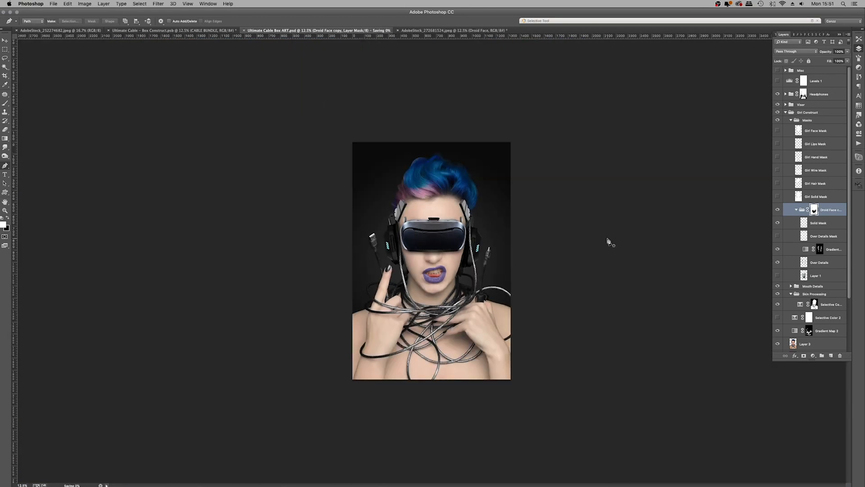
Step: Compare the image with Layer 1 shown and hidden, and rename the Droid Face copy group to Droid Details
key(super+plus)
key(super+plus)
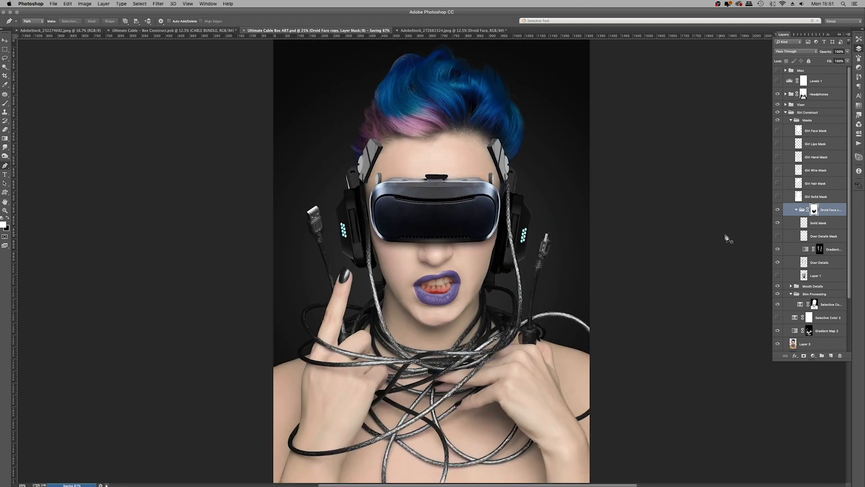
click(778, 275)
click(777, 276)
double_click(831, 210)
text(Droid Details)
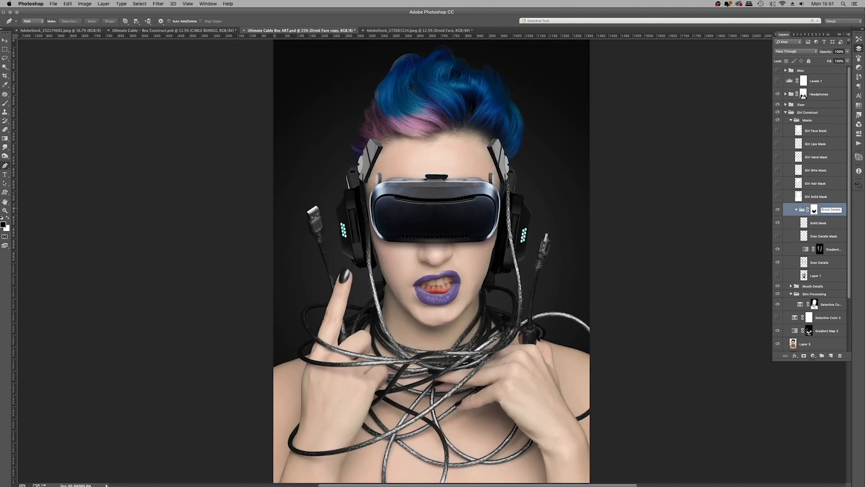
Step: Group Layer 1 with Droid Details in a Droid Face group and display Layer 1 in Multiply mode
key(Return)
key(super+g)
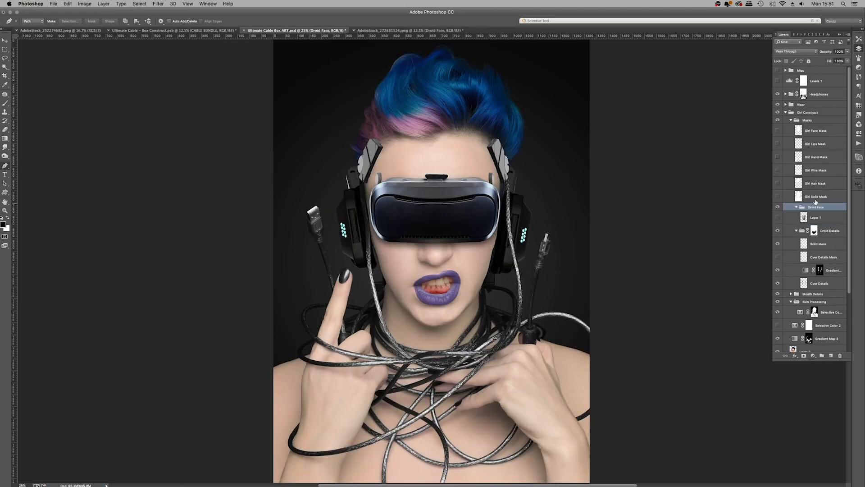
click(778, 218)
click(817, 218)
click(793, 52)
click(791, 67)
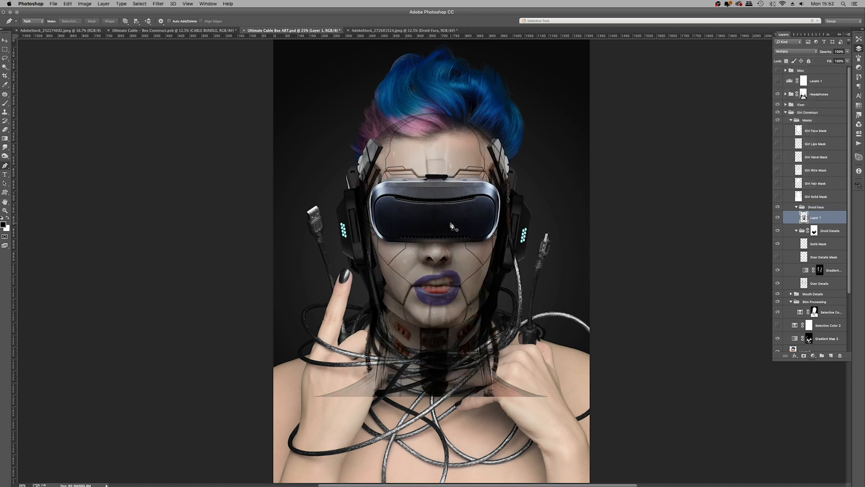
Step: Transform Layer 1 to align the robot seams with the woman's face
key(super+t)
mouse_move(429, 150)
mouse_down()
mouse_move(438, 100)
mouse_move(438, 143)
mouse_up()
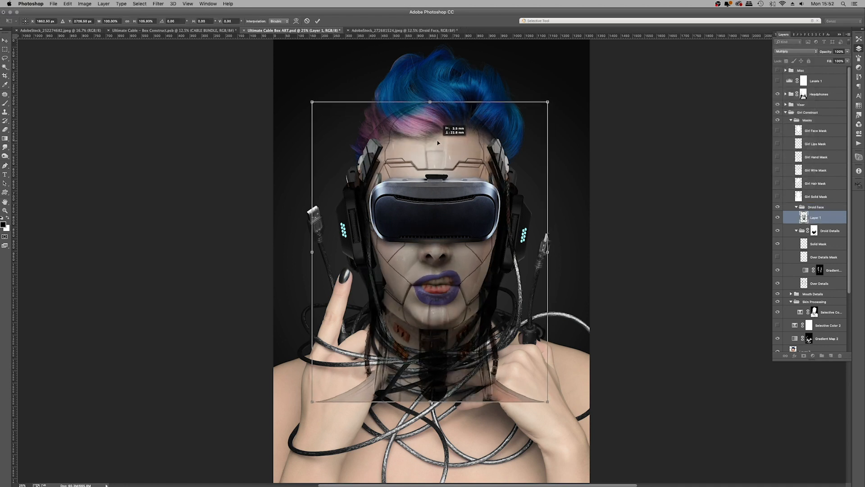
key(Return)
Step: Mask the Droid Face group with the selection loaded from Girl Face Mask
super+click(799, 131)
click(816, 208)
click(804, 355)
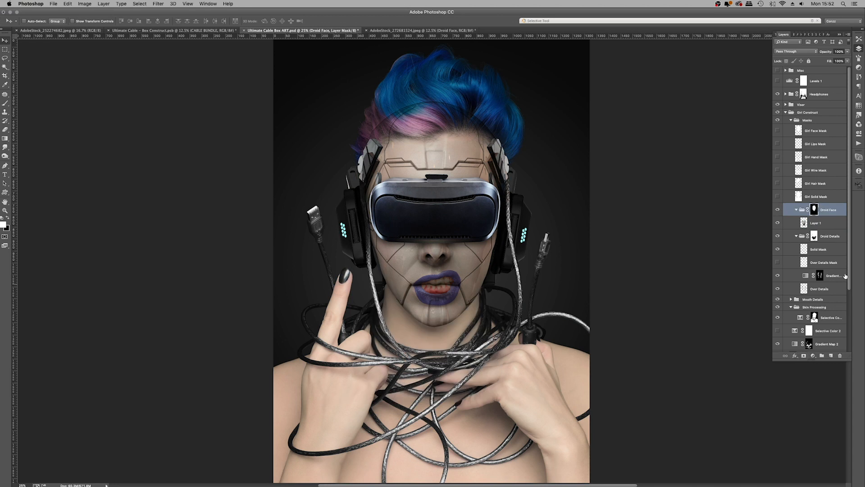
Step: Duplicate Layer 1, hide the original, and apply Levels with inputs 24, 0.94 and 199 to the copy
click(826, 223)
key(super+j)
click(777, 235)
key(super+l)
drag(595, 170, 603, 170)
drag(681, 171, 630, 172)
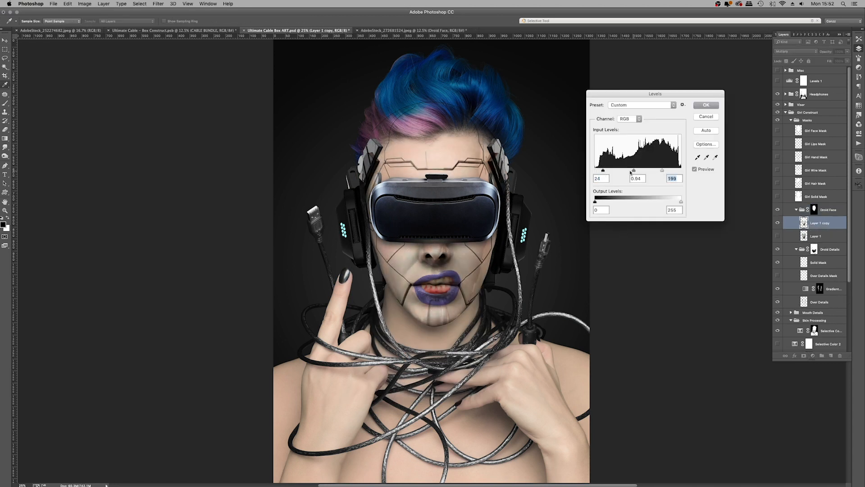
click(706, 105)
Step: Add a mask to Layer 1 copy and paint out the robot details over the nose, mouth and chin
key(super+plus)
key(super+plus)
key(super+plus)
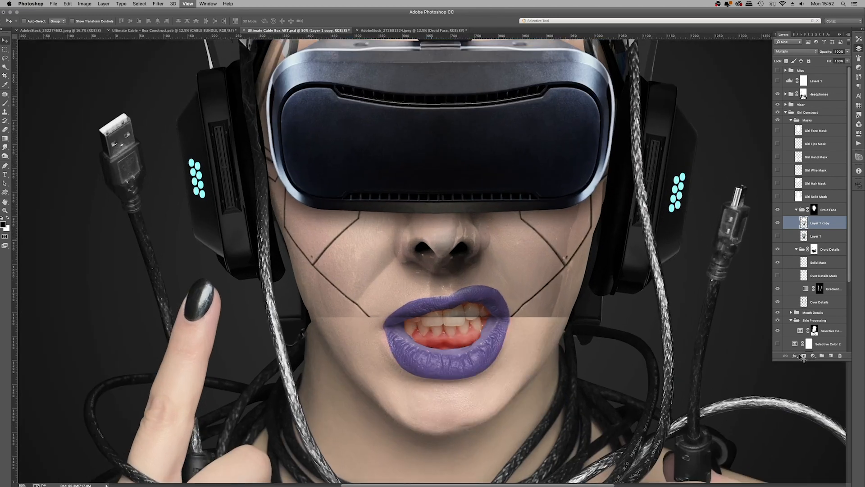
click(804, 356)
click(5, 104)
key(x)
mouse_move(422, 236)
mouse_down()
mouse_move(365, 267)
mouse_move(367, 284)
mouse_move(387, 251)
mouse_move(417, 251)
mouse_move(429, 317)
mouse_up()
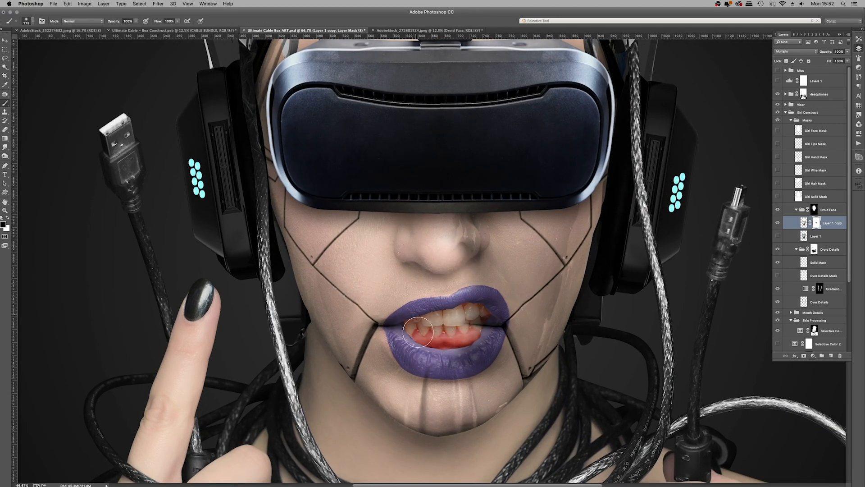
mouse_move(433, 358)
mouse_down()
mouse_move(391, 398)
mouse_move(490, 408)
mouse_move(445, 409)
mouse_move(505, 365)
mouse_up()
Step: Paint black on the Layer 1 copy mask to clear the leftover marks beside the nose and on the mid-forehead
key(bracketright)
key(bracketright)
key(bracketright)
key(bracketleft)
key(bracketleft)
key(bracketleft)
key(bracketleft)
key(bracketleft)
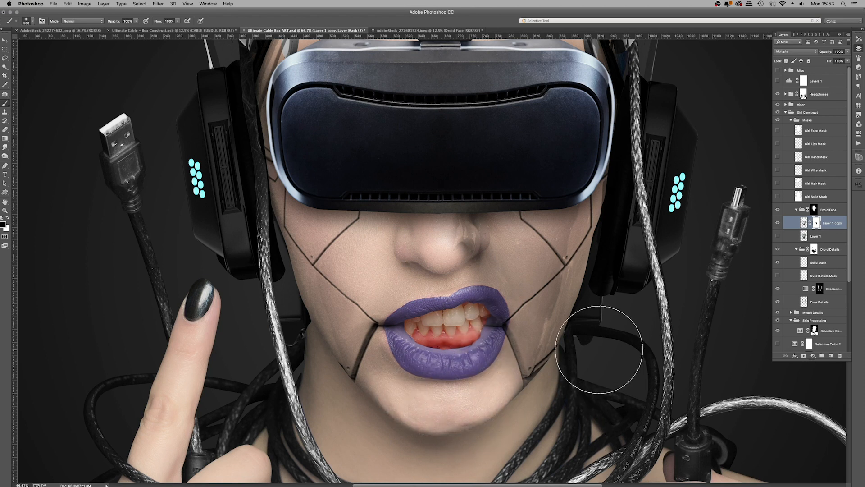
mouse_move(580, 309)
mouse_down()
mouse_move(542, 320)
mouse_move(602, 256)
mouse_move(569, 327)
mouse_up()
key(super+z)
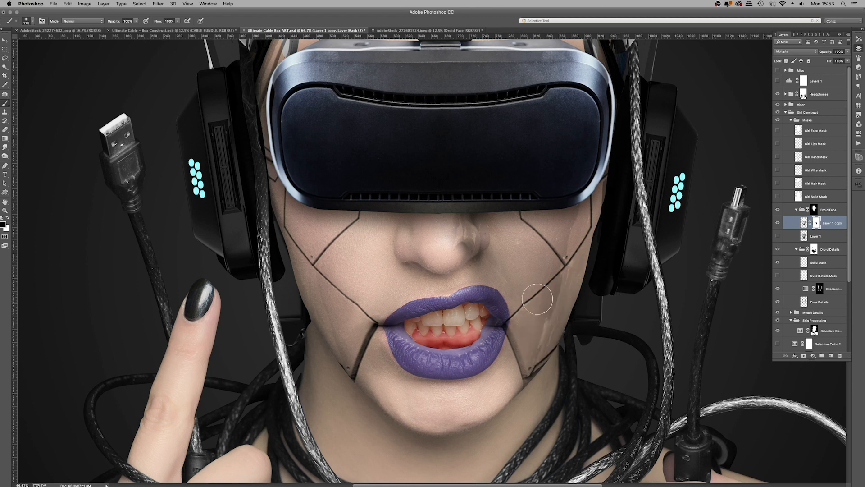
mouse_move(460, 260)
mouse_down()
mouse_move(479, 251)
mouse_move(503, 271)
mouse_up()
scroll(431, 134, up, 5)
key(bracketright)
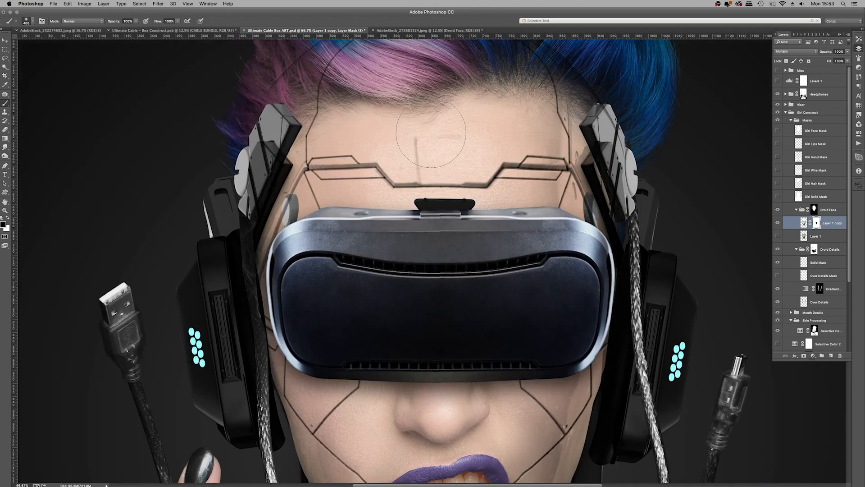
Step: Collapse the Droid Face and Droid Details groups and move Droid Face below Droid Details
click(796, 209)
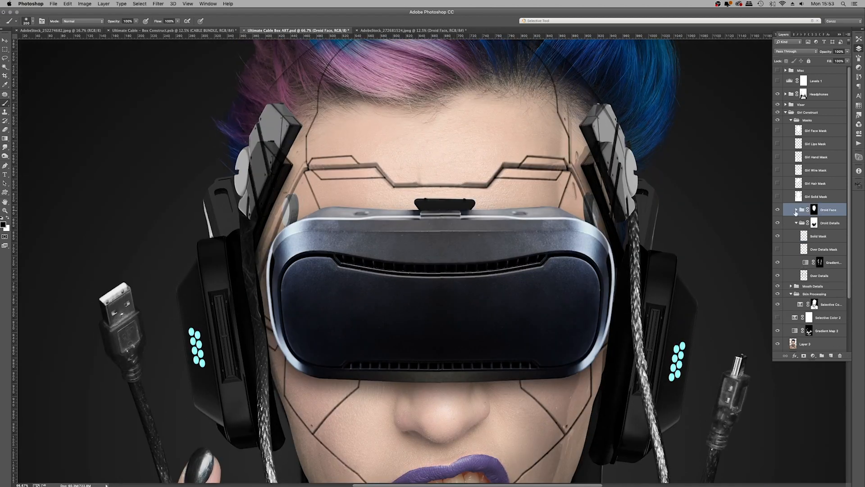
click(796, 223)
mouse_move(841, 210)
mouse_down()
mouse_move(854, 229)
mouse_move(832, 231)
mouse_up()
key(super+z)
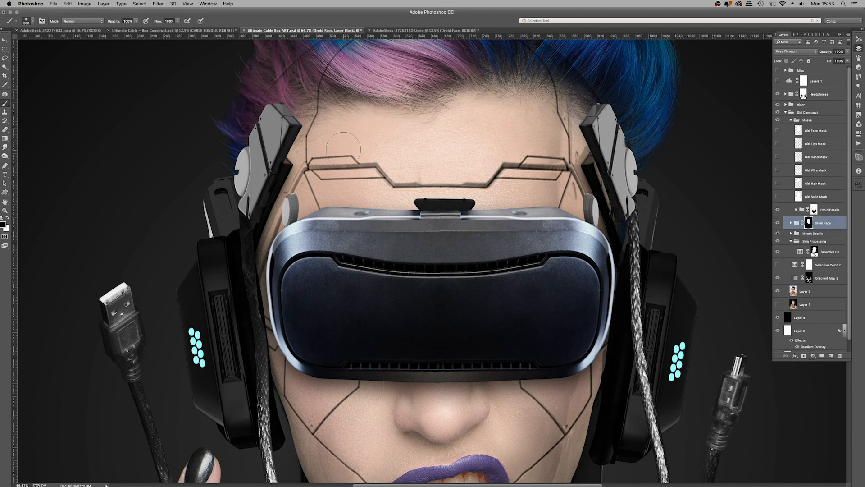
Step: Examine the robot seams on the cheeks, jaw and forehead up close and in the whole composition
key(super+minus)
key(super+minus)
key(bracketright)
key(bracketright)
key(bracketright)
key(bracketright)
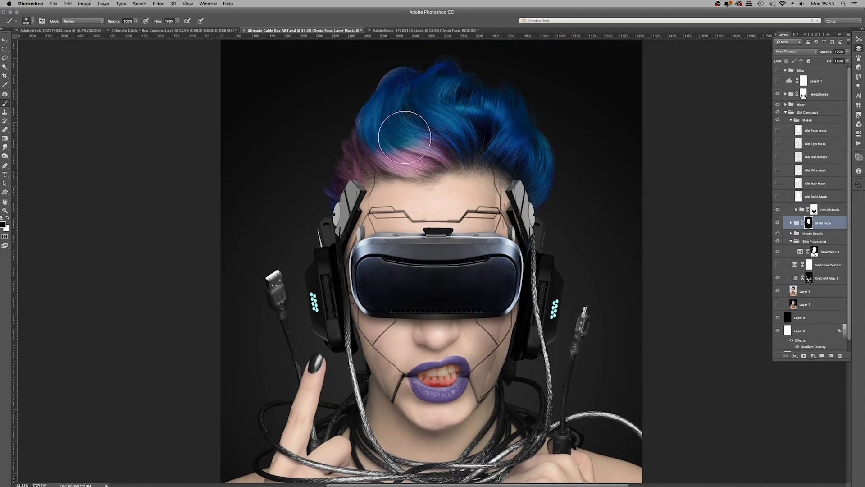
key(z)
key(super+0)
right_click(464, 185)
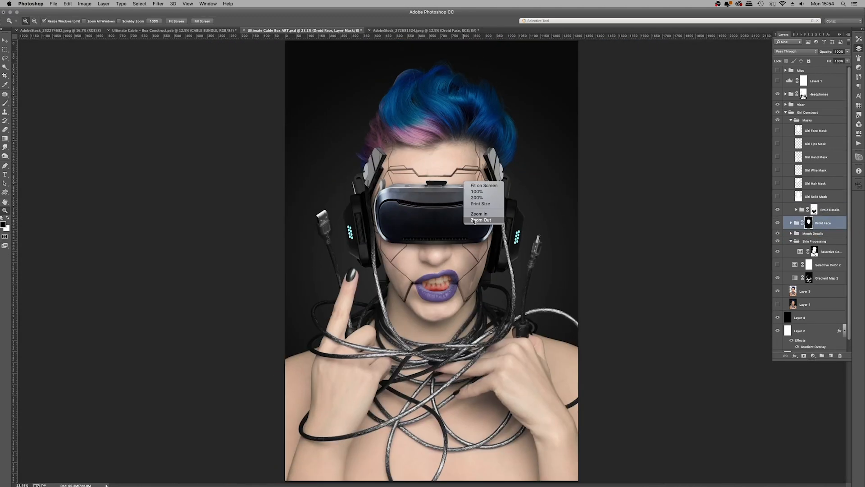
click(473, 220)
click(467, 271)
click(467, 271)
click(465, 270)
click(453, 267)
click(452, 267)
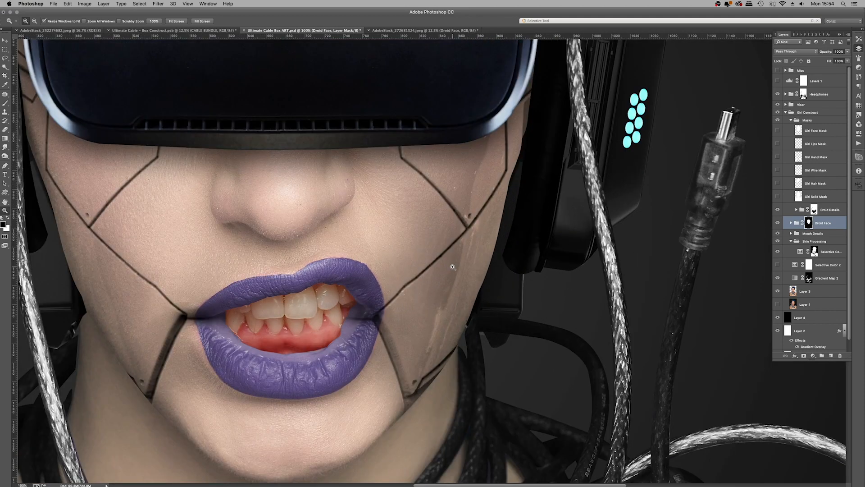
right_click(479, 203)
click(495, 206)
right_click(507, 194)
click(521, 231)
click(478, 189)
double_click(471, 179)
right_click(471, 179)
click(488, 184)
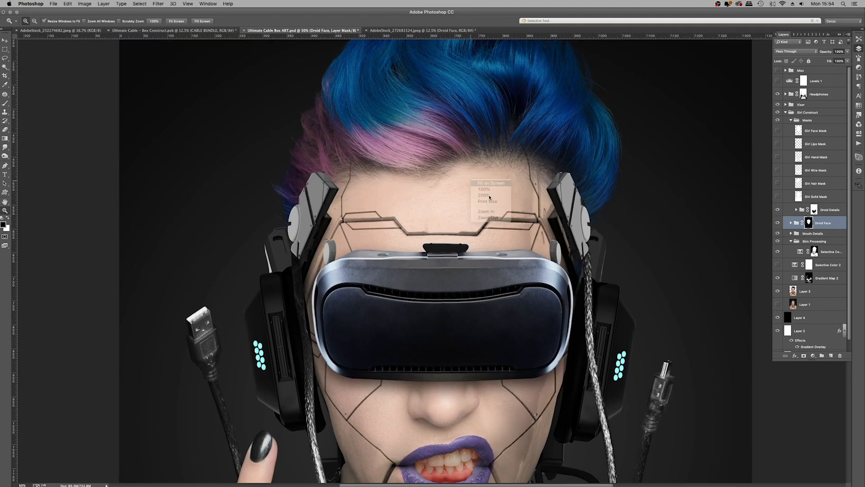
right_click(495, 182)
click(508, 219)
Step: Save the document and review the forehead seams and headset against the whole image
key(super+s)
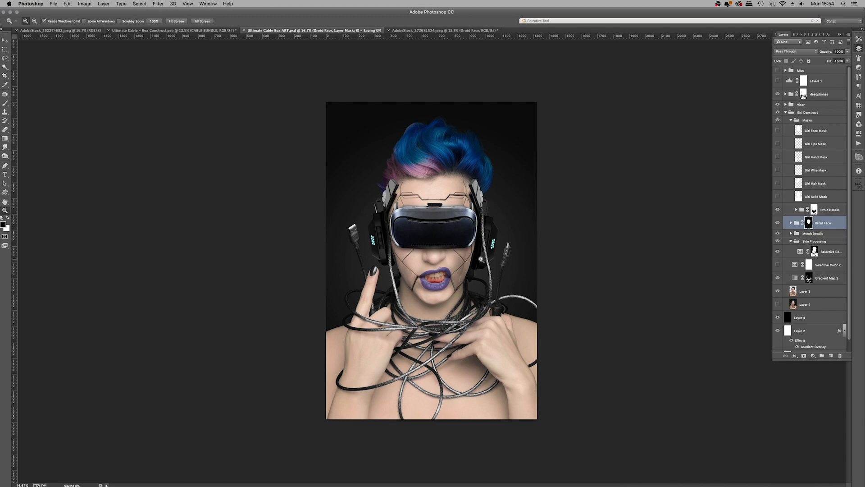
double_click(481, 259)
click(480, 259)
click(451, 264)
right_click(363, 256)
click(379, 261)
right_click(517, 177)
click(536, 218)
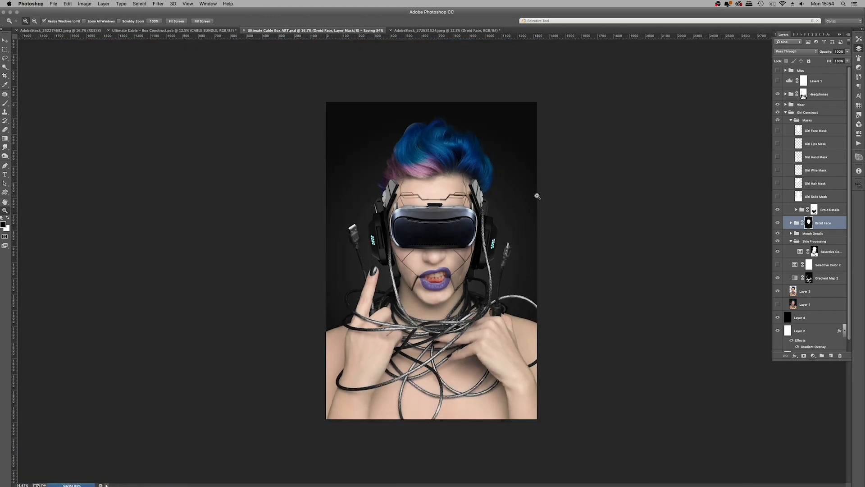
click(446, 189)
click(443, 189)
right_click(438, 188)
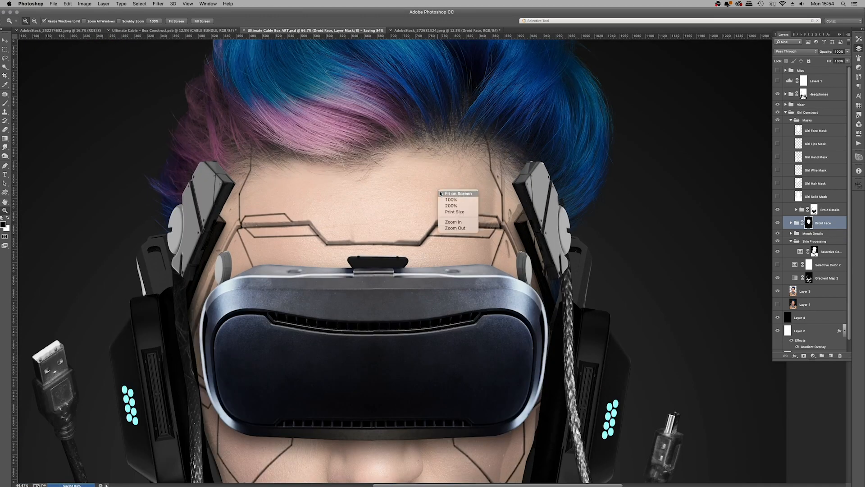
click(444, 193)
Step: Expand the Droid Details group and compare the image with Over Details shown and hidden
click(796, 210)
click(777, 263)
click(777, 263)
click(777, 263)
click(777, 263)
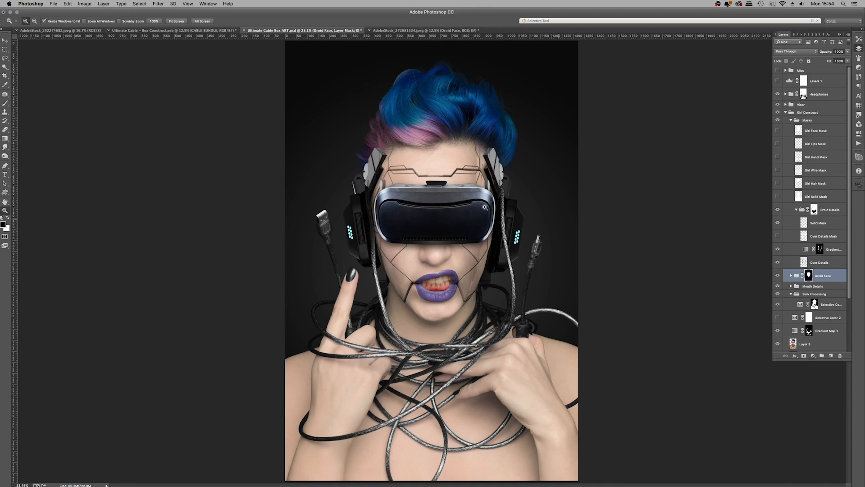
Step: Paint black on the Layer 1 copy mask over both headphone arms to hide the overlapping robot details
click(418, 185)
click(418, 186)
click(419, 185)
click(791, 276)
click(811, 289)
key(b)
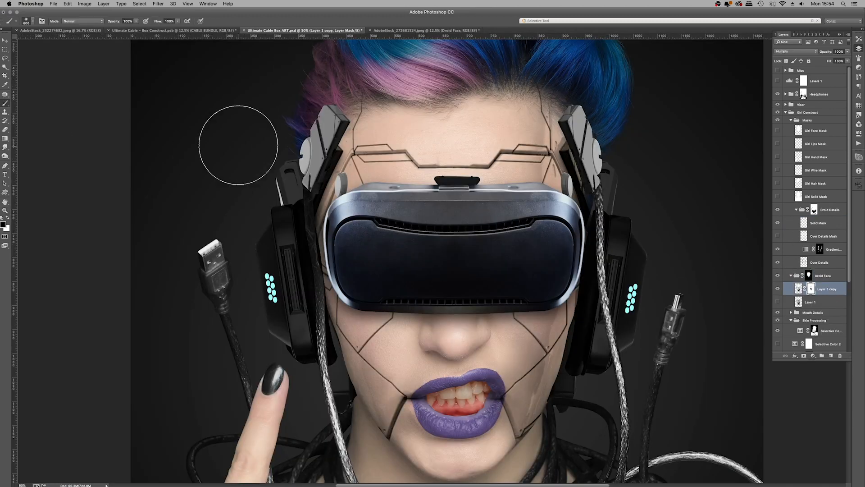
drag(325, 157, 313, 198)
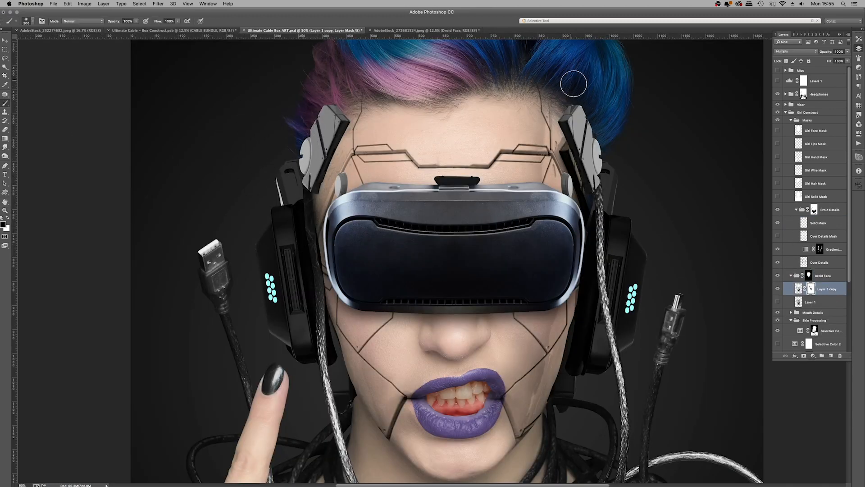
mouse_move(580, 142)
mouse_down()
mouse_move(565, 161)
mouse_move(608, 182)
mouse_up()
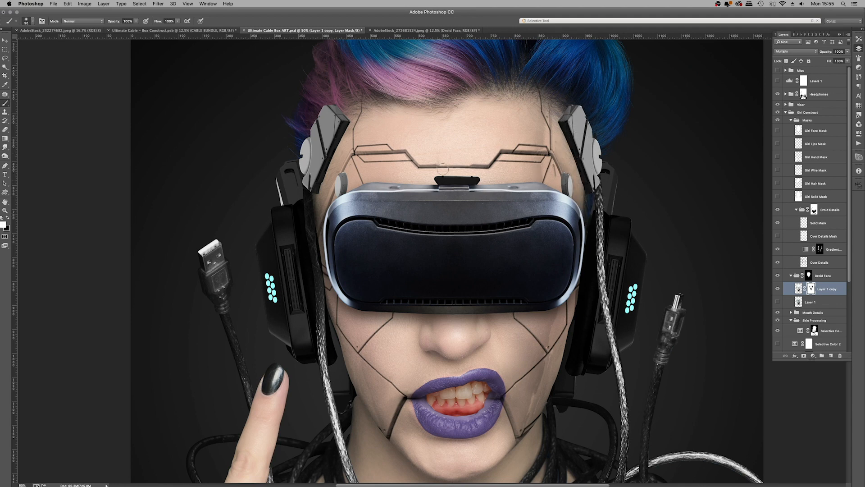
Step: Check the whole image at several sizes and save the document
key(super+minus)
key(super+minus)
key(super+minus)
key(super+minus)
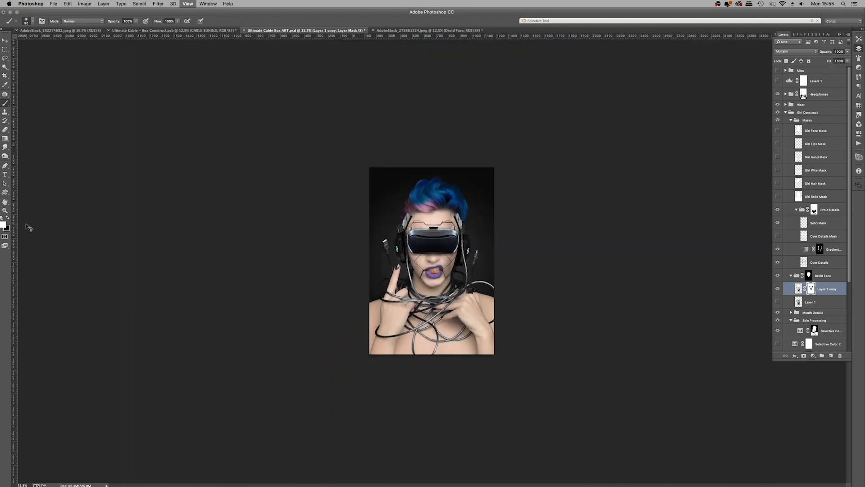
key(super+plus)
key(super+plus)
key(super+plus)
key(super+s)
key(super+minus)
key(super+minus)
key(super+plus)
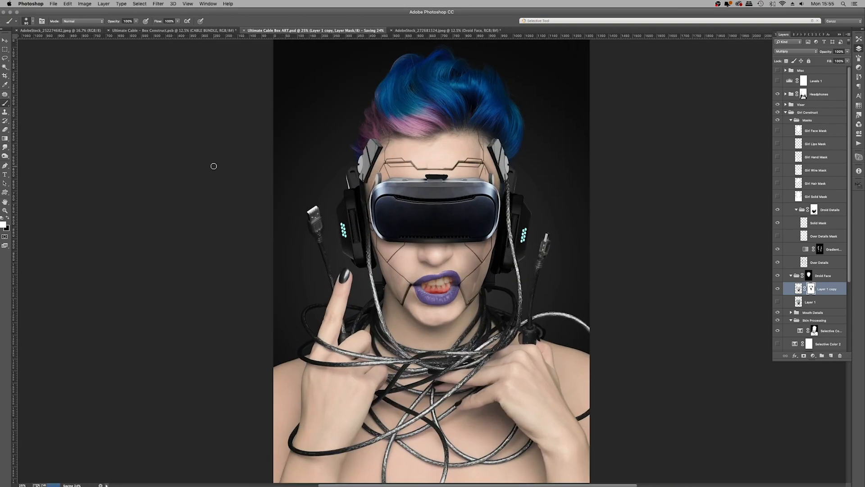
Step: Check the effect and mask coverage of the Selective Color 1 adjustment in the Skin Processing group
scroll(806, 253, down, 5)
click(777, 247)
click(778, 246)
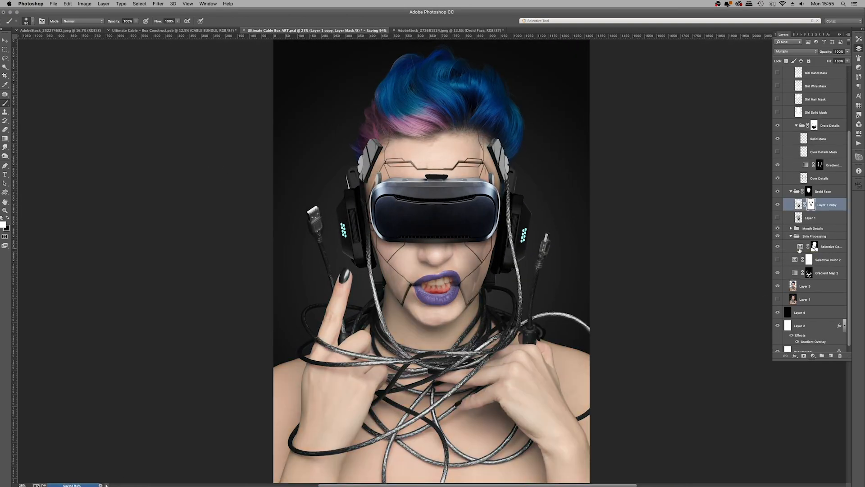
super+click(815, 247)
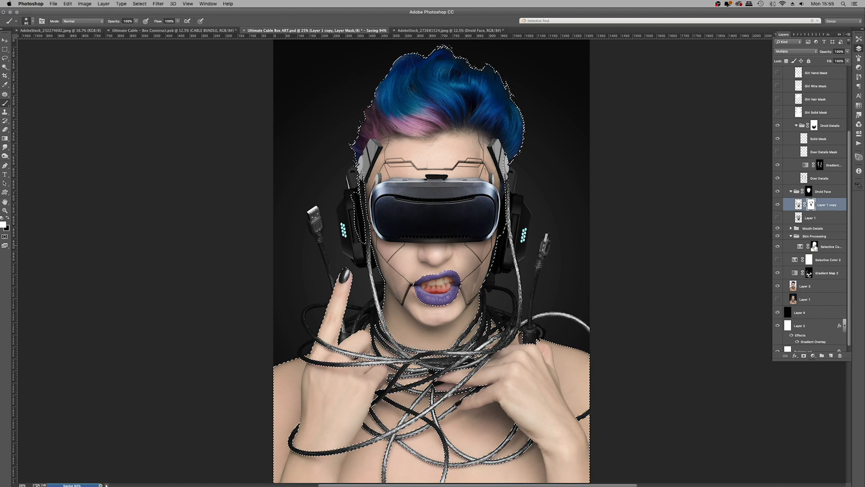
key(super+d)
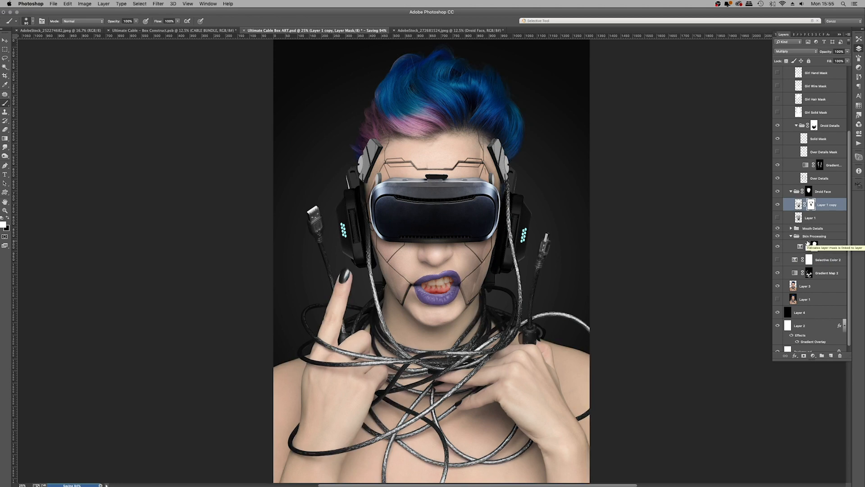
Step: Paint black on the Selective Color 1 mask over the hair to remove the skin adjustment there
click(811, 252)
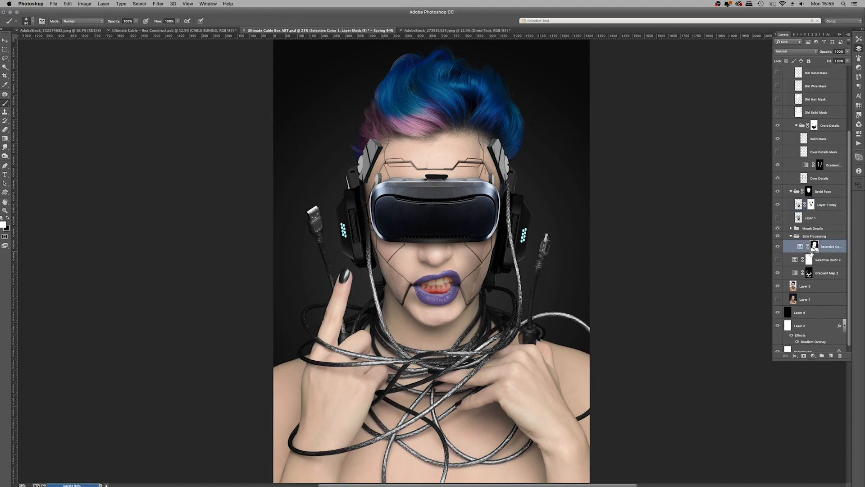
click(778, 247)
click(777, 247)
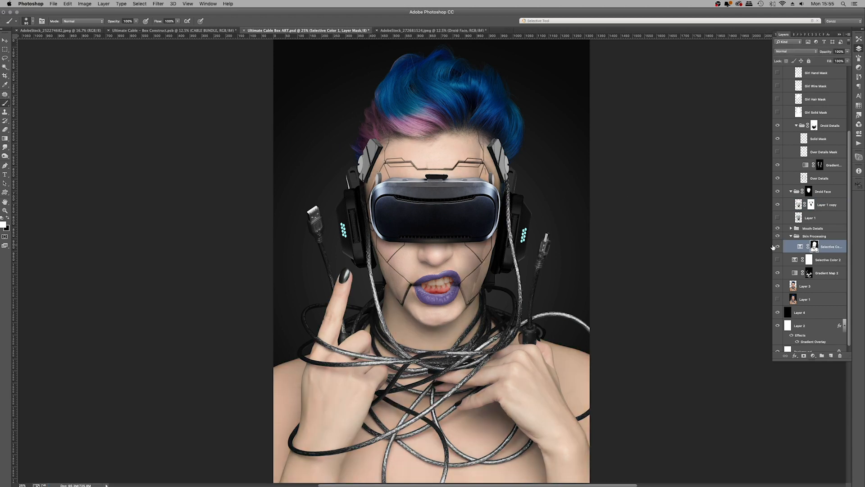
scroll(543, 244, up, 2)
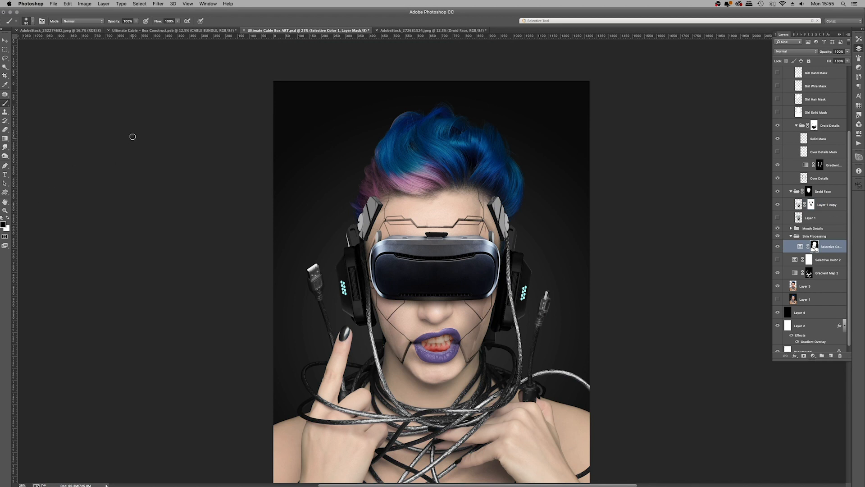
key(bracketright)
key(bracketright)
key(bracketright)
key(bracketright)
key(bracketright)
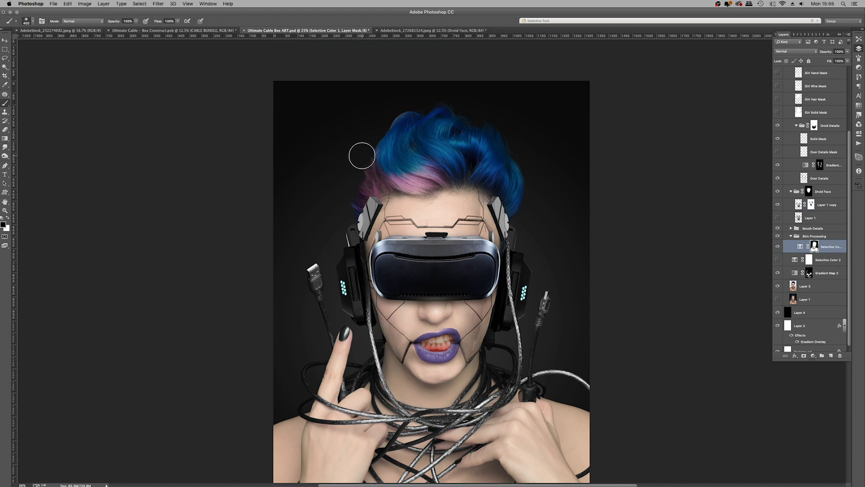
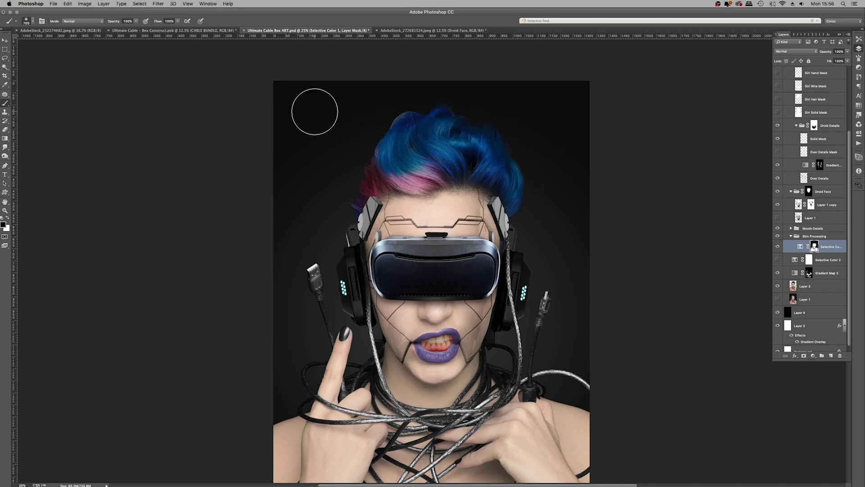
Step: Load the Selective Color 1 mask as a selection
key(super+minus)
key(super+minus)
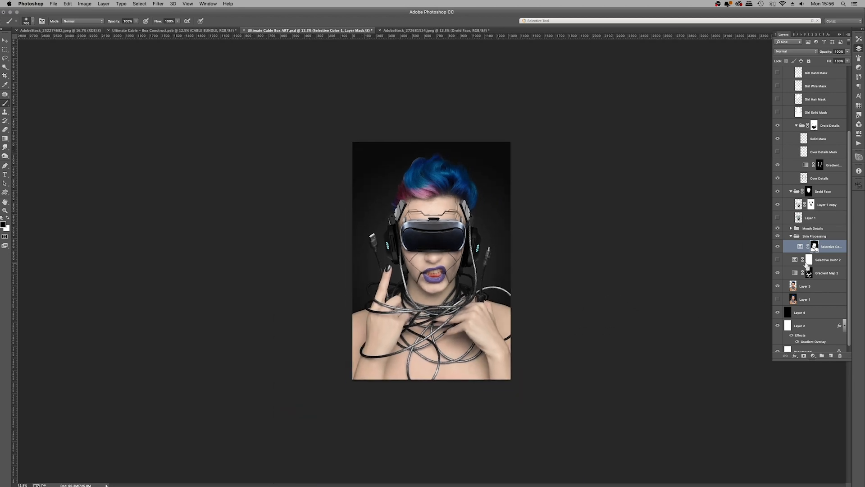
super+click(815, 246)
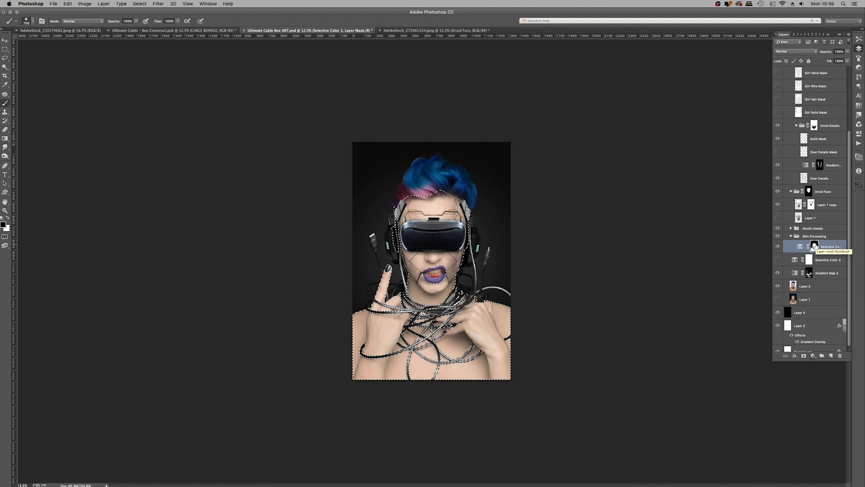
Step: Add a Hue/Saturation adjustment masked to the skin selection above Selective Color 1, lowering the saturation to about -28
key(alt+bracketleft)
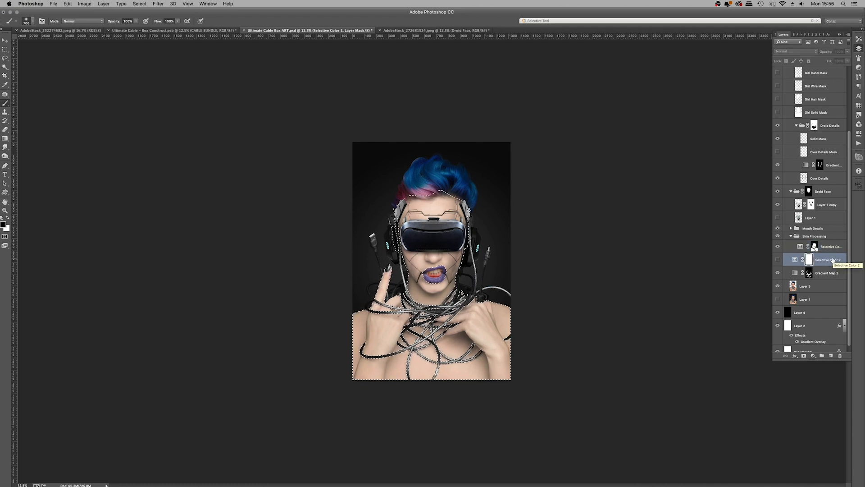
click(831, 247)
click(813, 355)
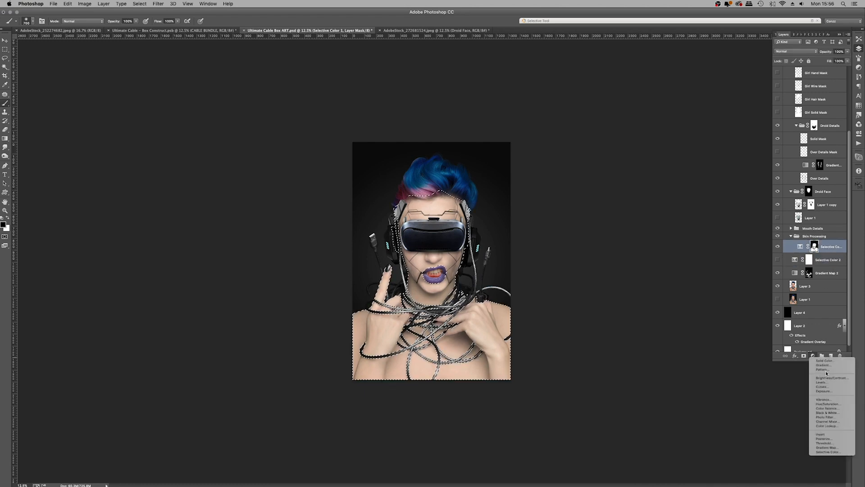
click(829, 404)
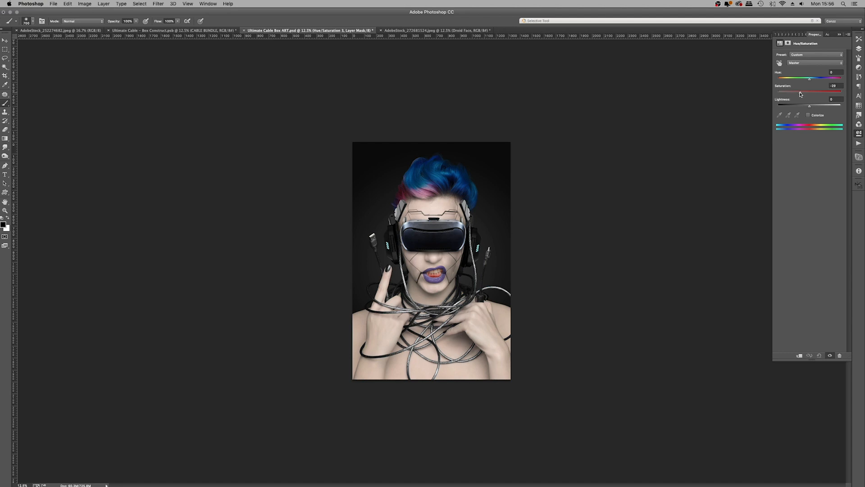
click(860, 49)
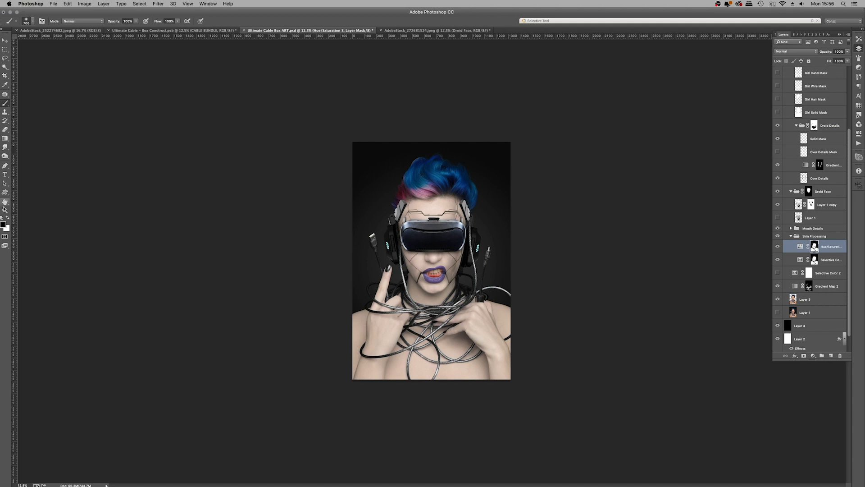
Step: Load the outline of the Over Details layer in the Droid Details group as a selection and make that layer active
click(5, 211)
click(459, 228)
click(459, 229)
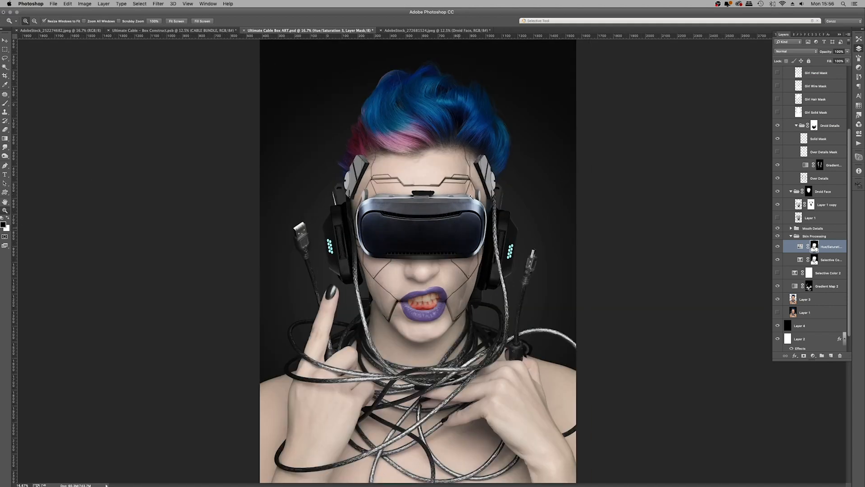
click(458, 229)
click(451, 195)
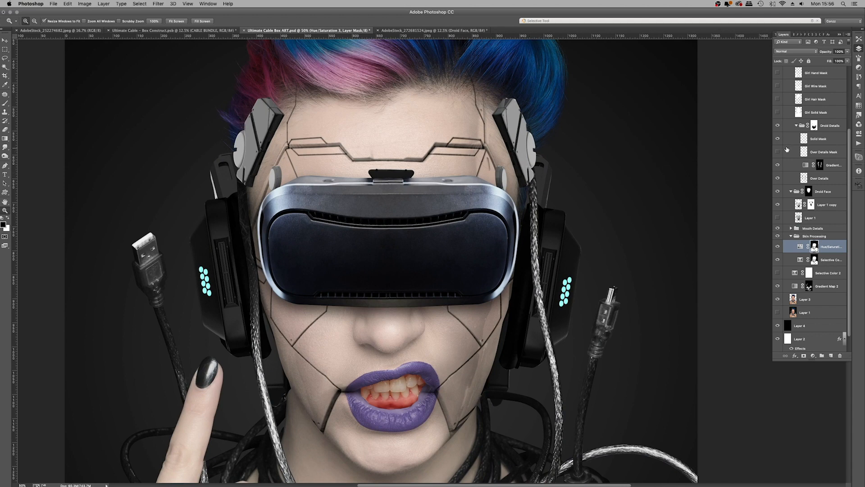
scroll(832, 198, up, 6)
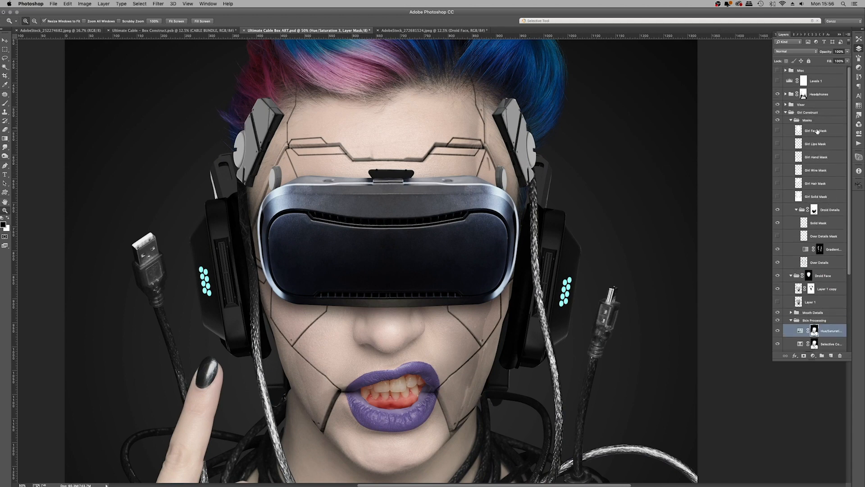
scroll(816, 198, down, 1)
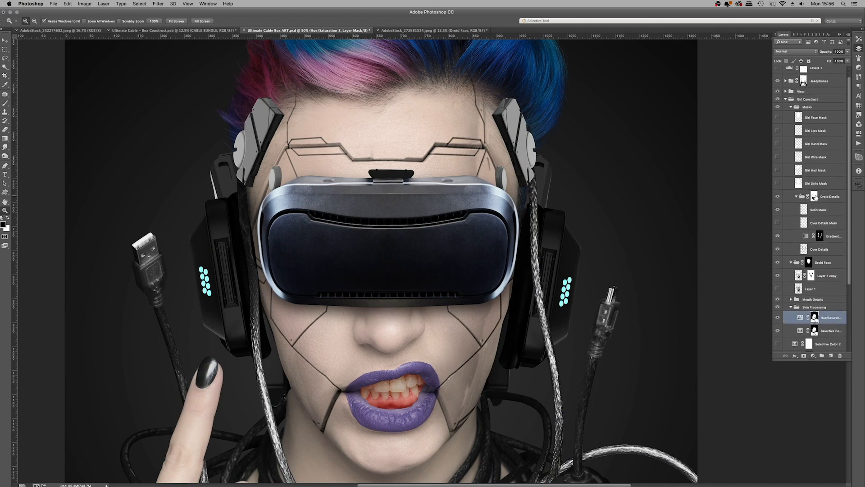
super+click(805, 250)
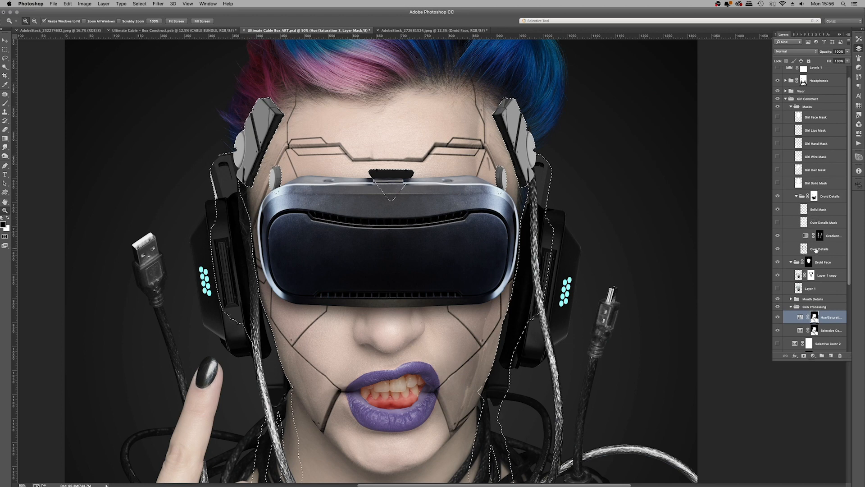
click(822, 249)
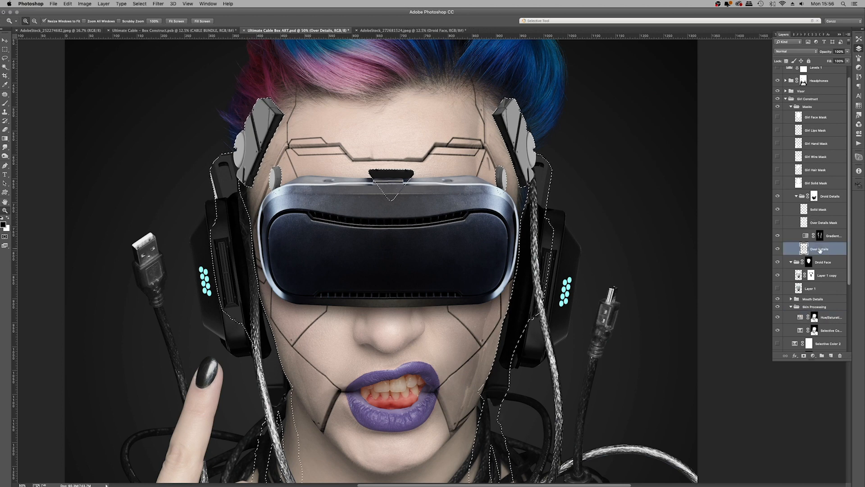
Step: Add a Levels adjustment masked to the Over Details outline, lowering the white output level to darken the area strongly
click(813, 356)
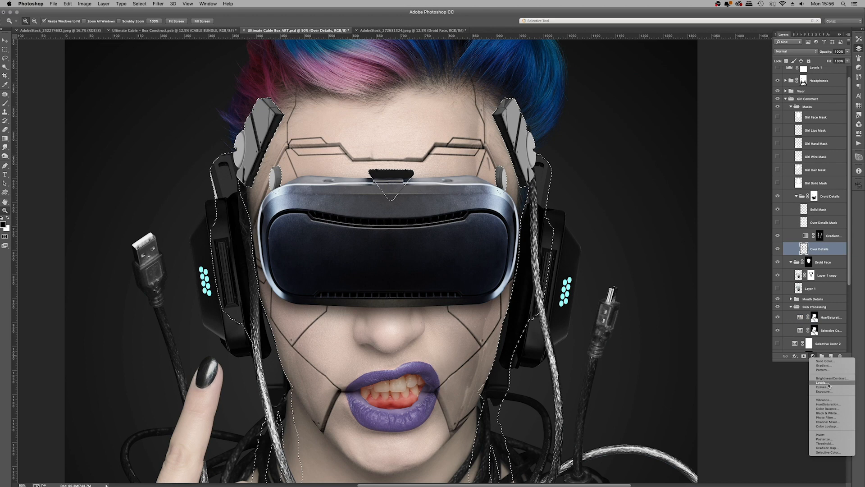
click(830, 383)
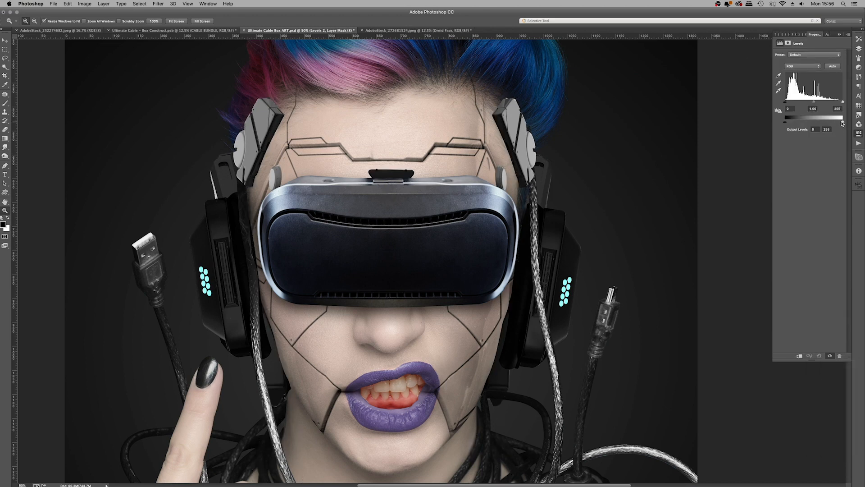
drag(809, 121, 803, 121)
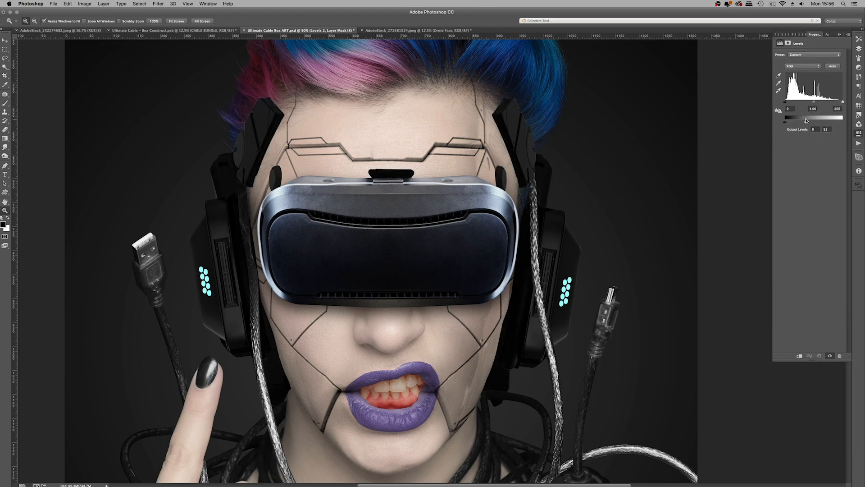
click(860, 49)
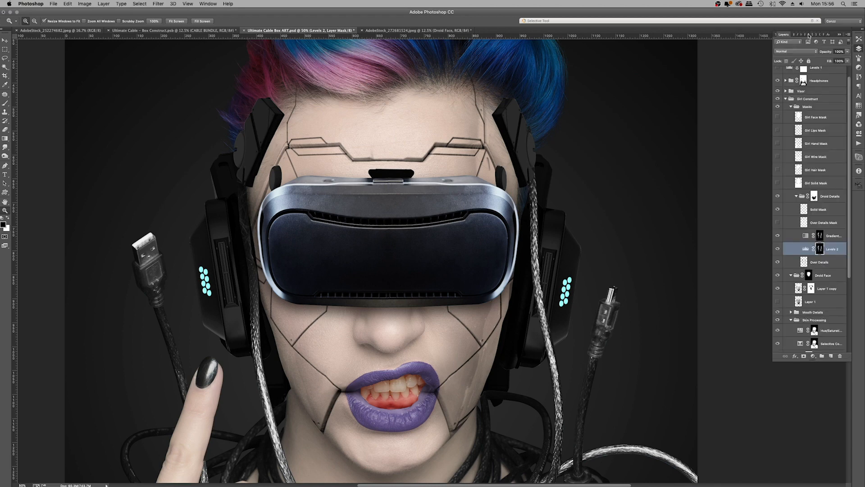
Step: Set the Levels 2 adjustment to Multiply and move it beneath the Over Details layer as a shadow
click(792, 52)
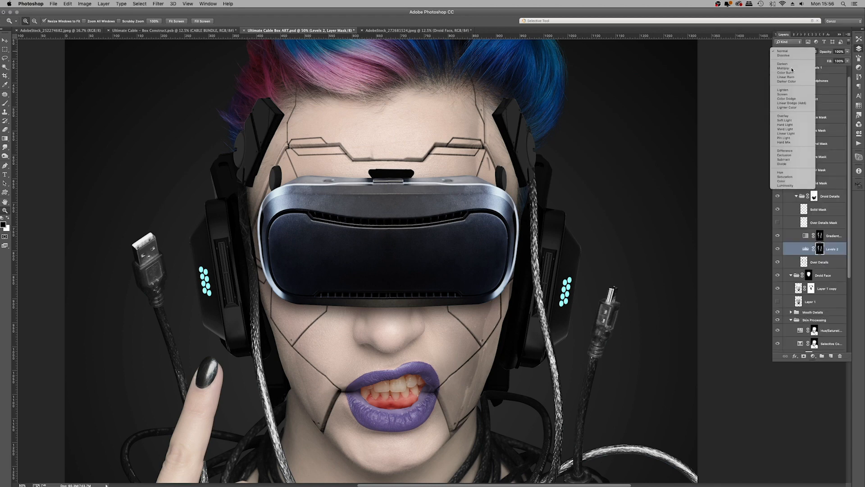
click(794, 68)
drag(840, 247, 838, 266)
Step: Nudge the Levels 2 shadow mask down three large increments so the shadow falls below the droid details
key(v)
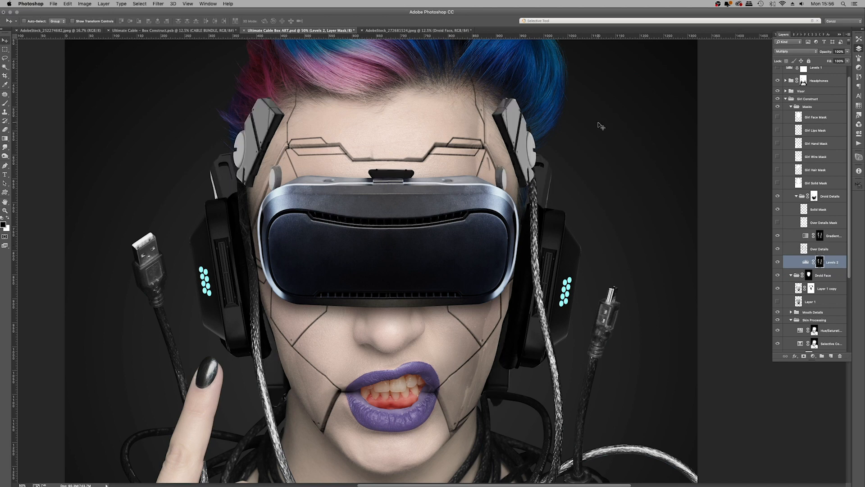
key(shift+Down)
key(shift+Down)
key(shift+Down)
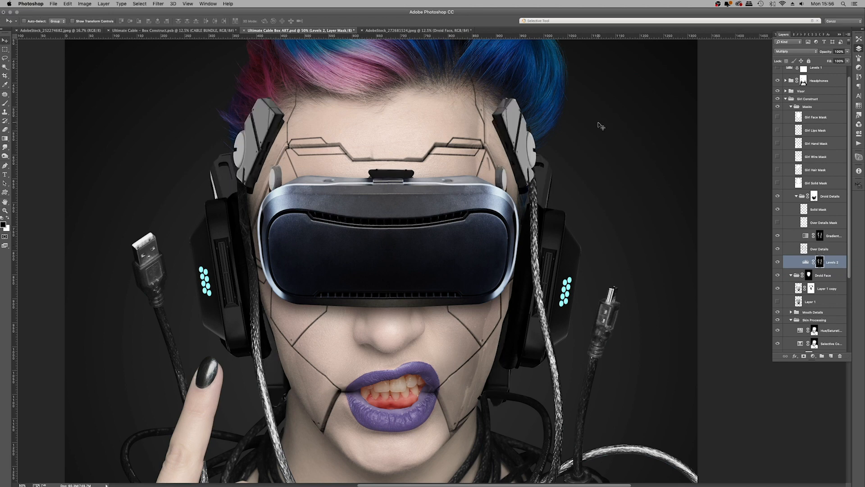
Step: Soften the Levels 2 shadow mask with a Gaussian Blur of 21.9 pixels
click(159, 4)
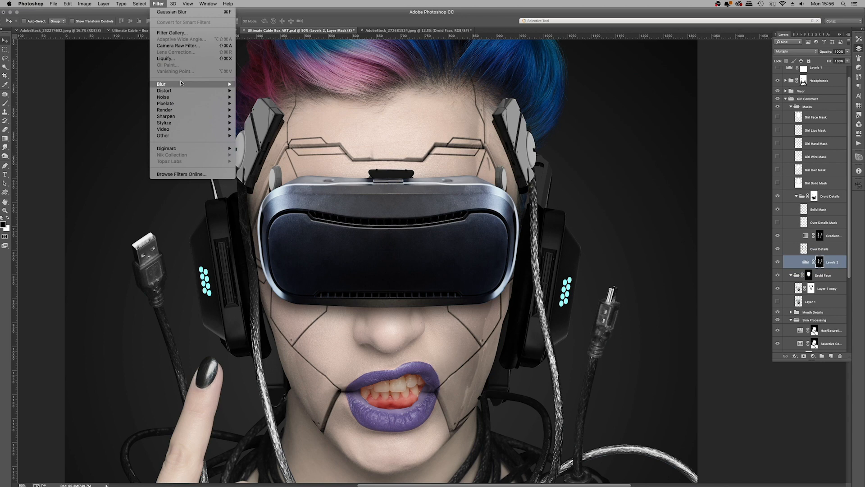
mouse_move(216, 85)
click(282, 134)
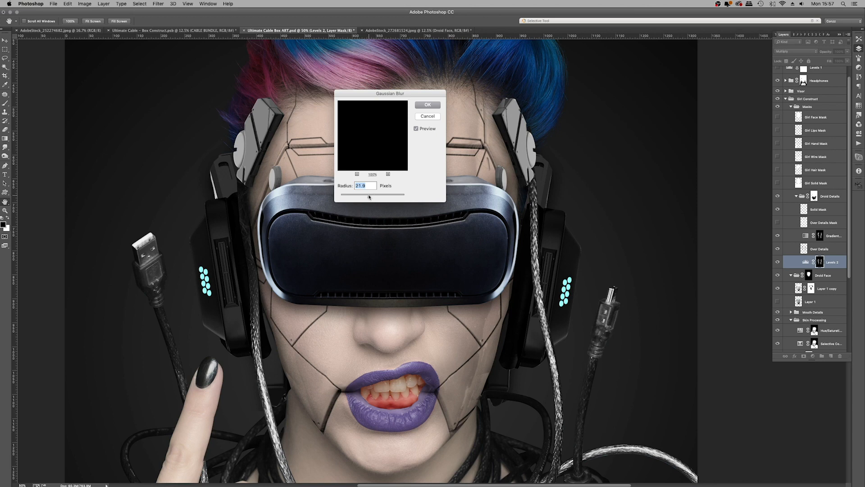
click(436, 106)
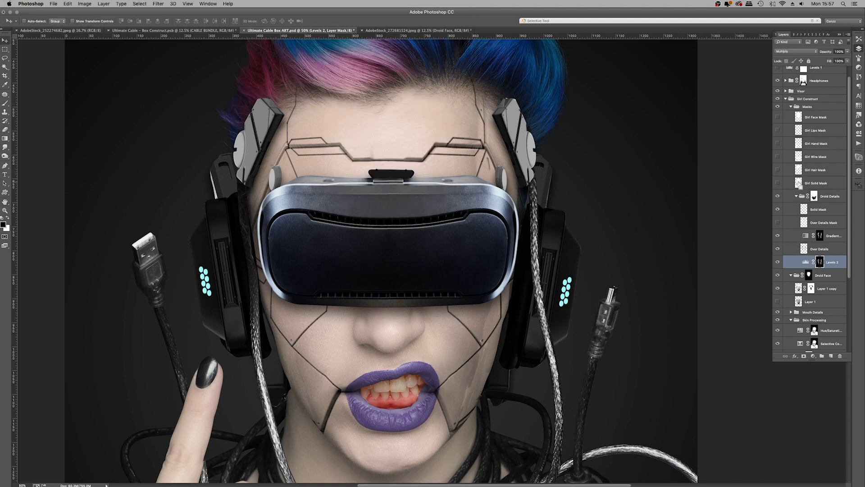
Step: Clear the Levels 2 shadow mask everywhere outside the Girl Solid Mask shape, leaving nothing selected
super+click(799, 184)
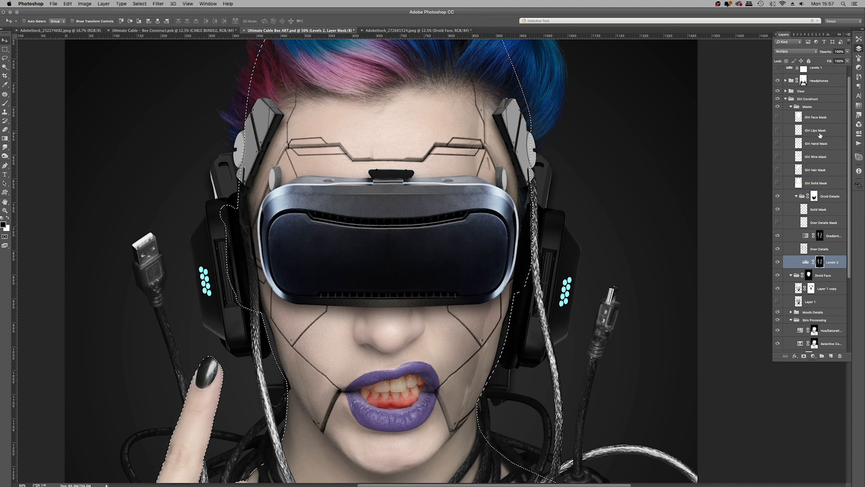
key(super+shift+i)
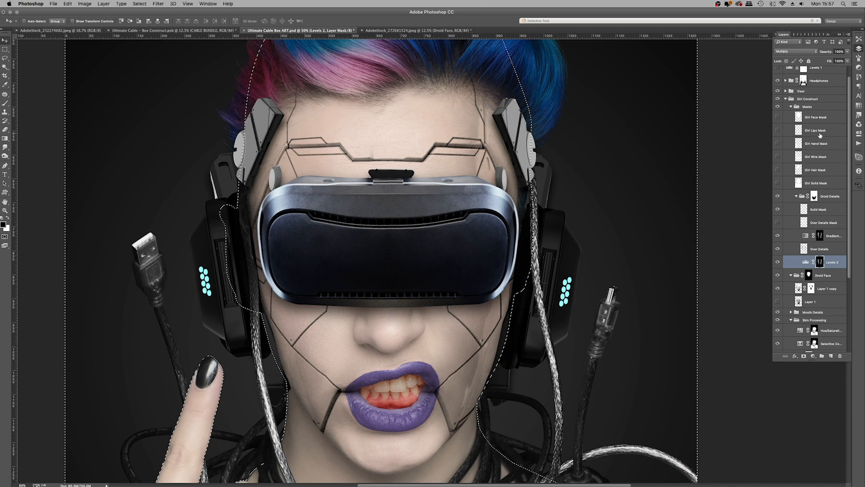
key(super+d)
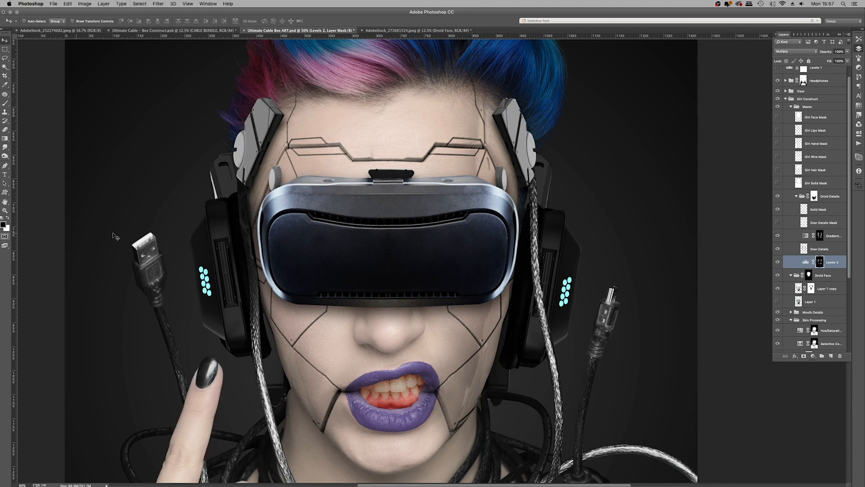
Step: Draw freehand Lasso selections around the grey robot pieces at both of the woman's temples
key(super+minus)
key(super+minus)
key(super+minus)
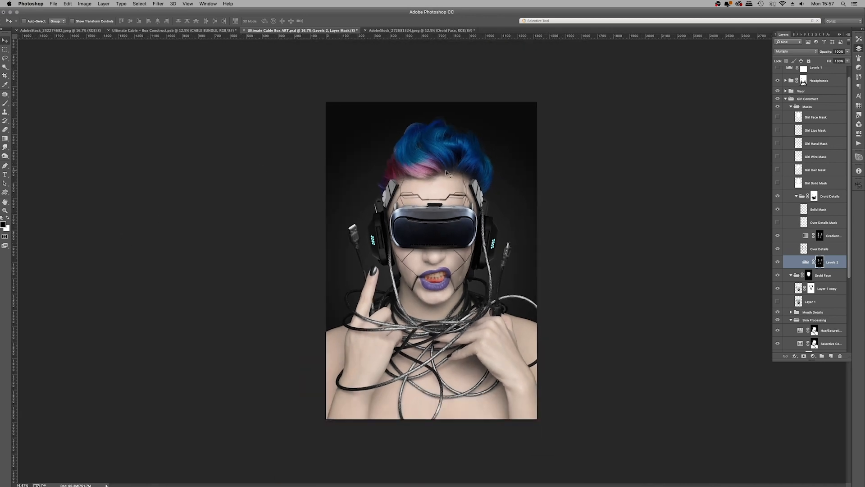
key(super+plus)
key(super+plus)
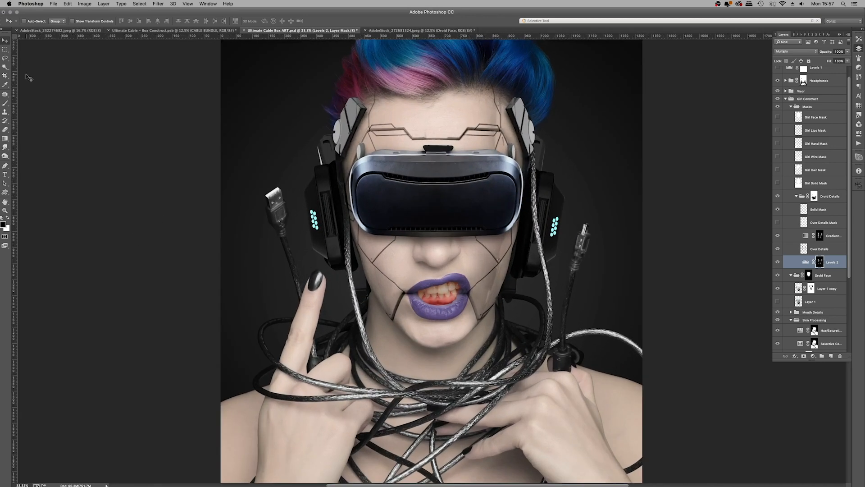
click(4, 58)
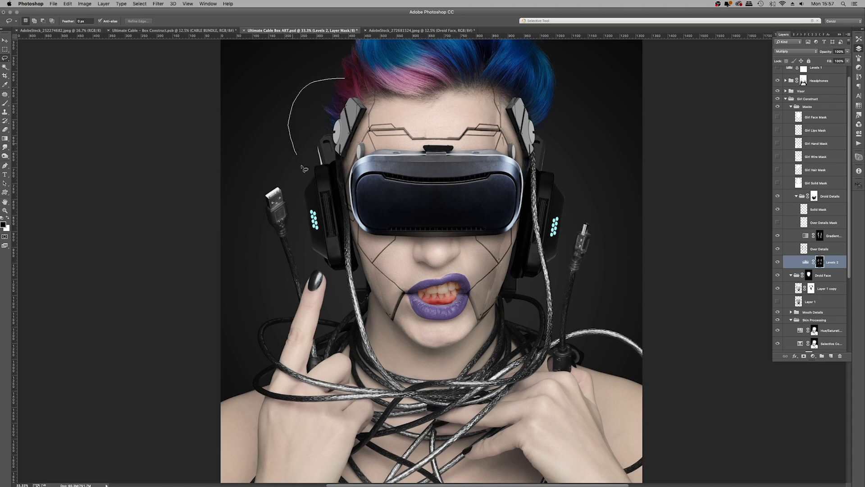
mouse_move(393, 200)
mouse_down()
mouse_move(403, 148)
mouse_move(372, 85)
mouse_up()
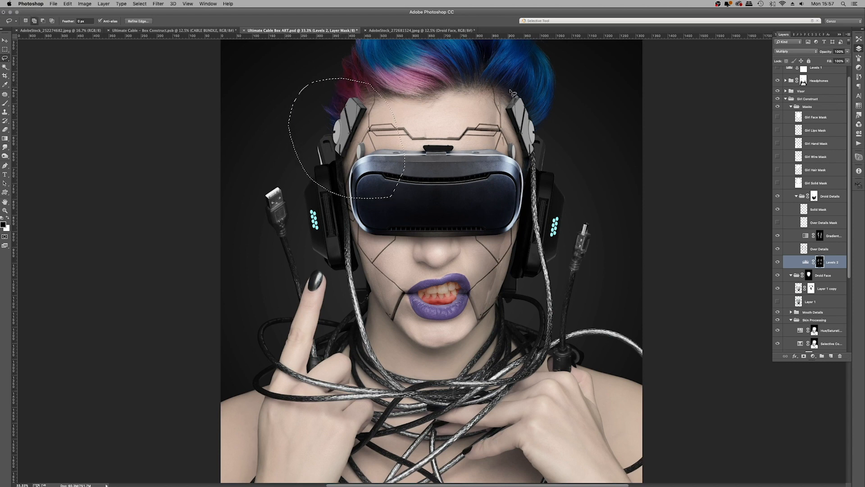
mouse_move(500, 193)
mouse_down()
mouse_move(591, 117)
mouse_move(496, 194)
mouse_up()
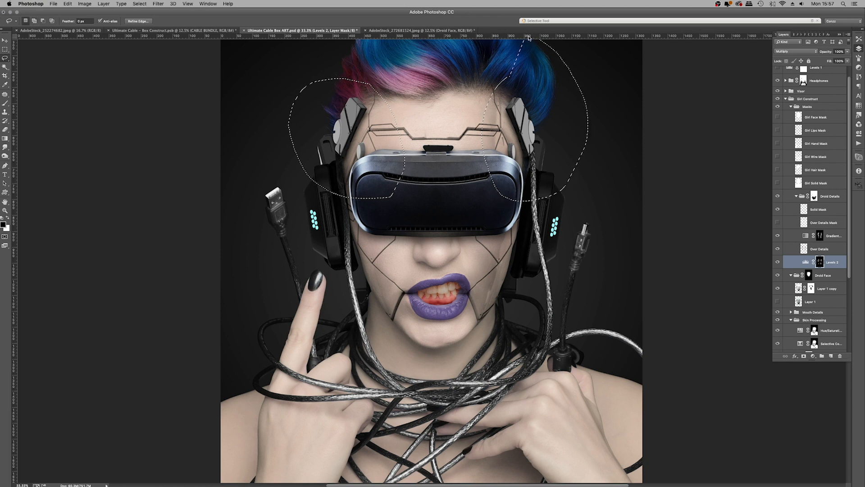
Step: Copy the selected temple pieces from Over Details onto a new layer and set its blend mode to Multiply
click(828, 248)
key(super+j)
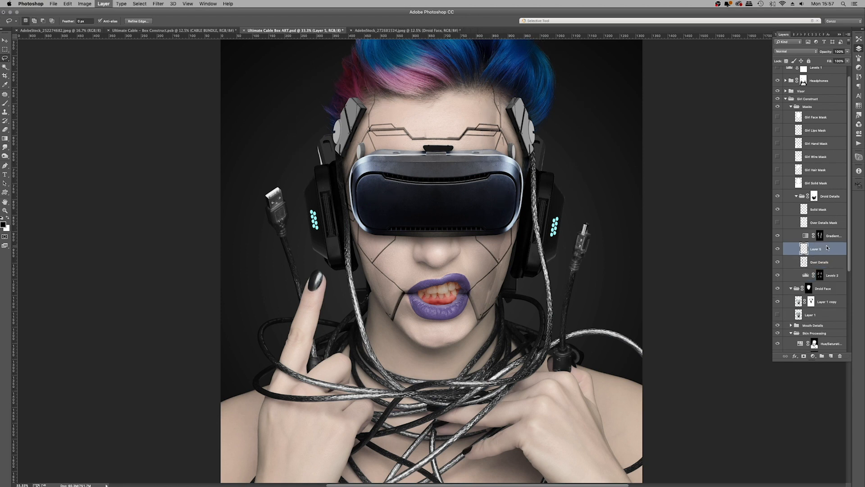
click(801, 52)
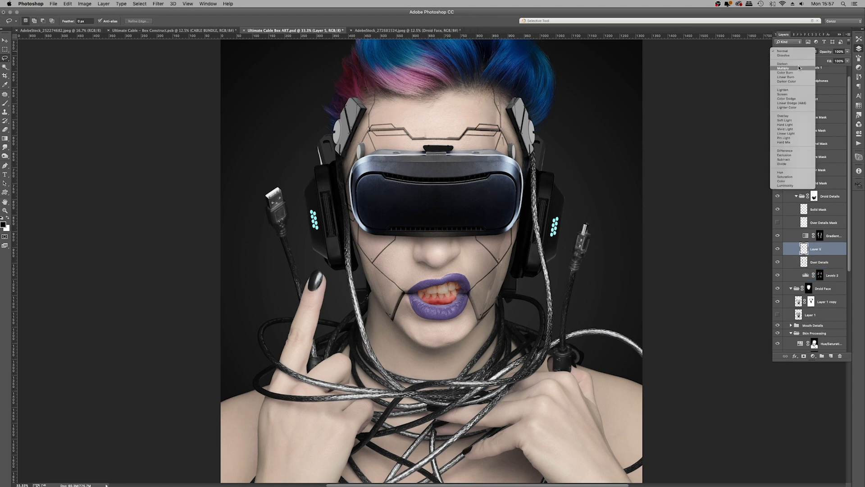
click(798, 68)
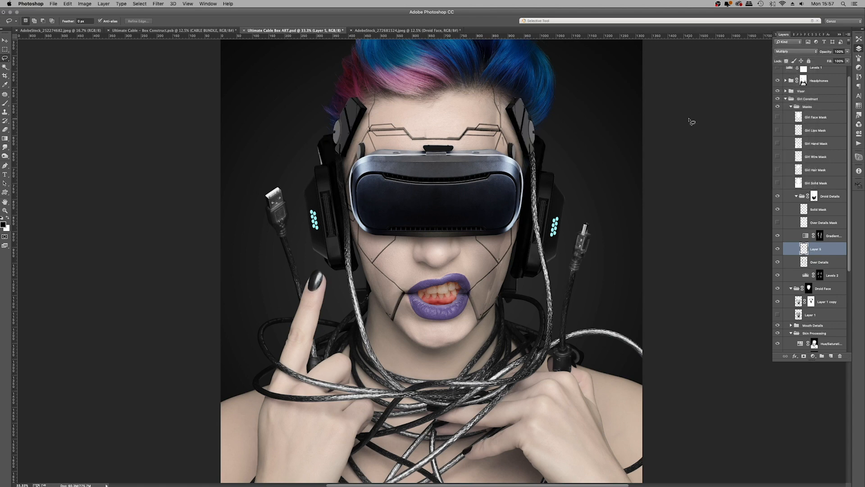
Step: Check the darkened temple pieces against the whole image at several sizes and save the document
key(super+minus)
key(super+minus)
key(super+minus)
key(super+minus)
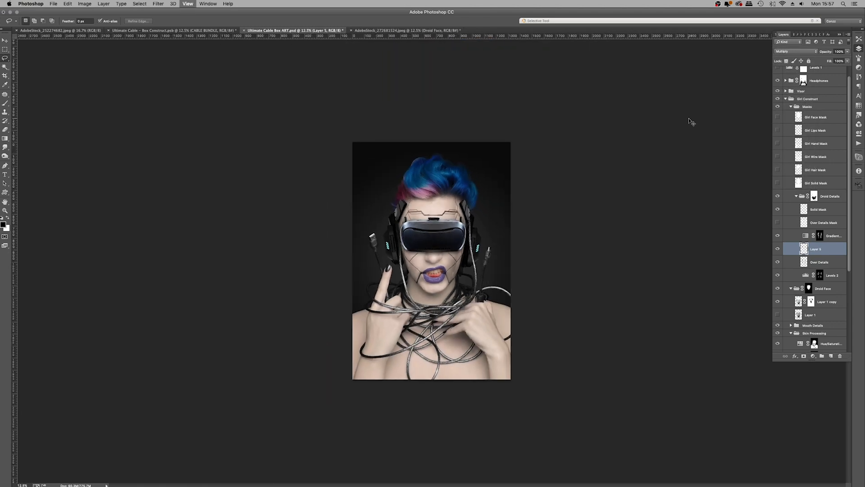
key(super+plus)
key(super+plus)
key(super+plus)
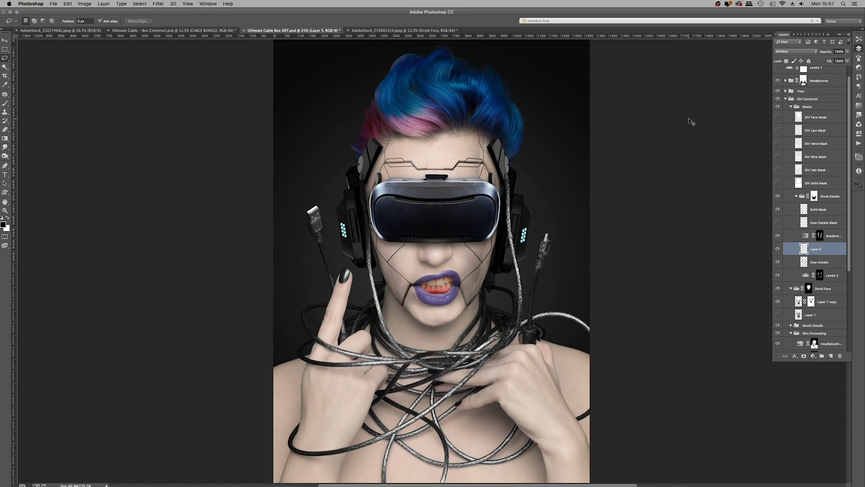
key(super+s)
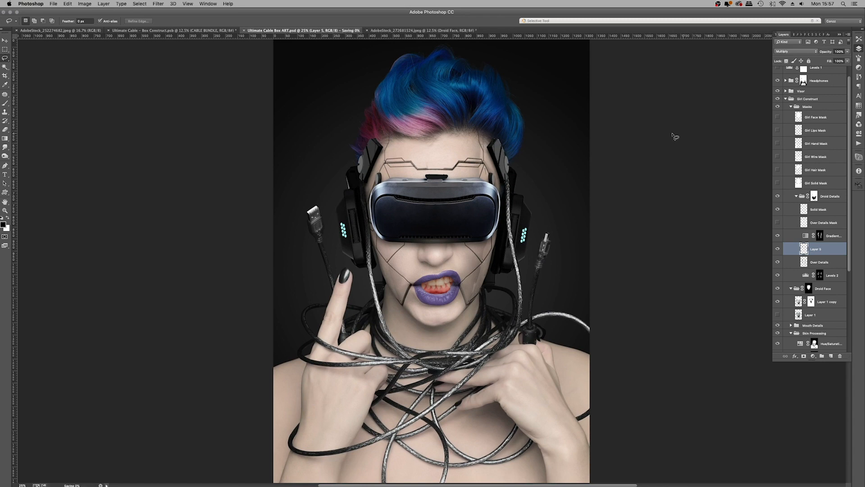
key(super+minus)
key(super+minus)
key(super+minus)
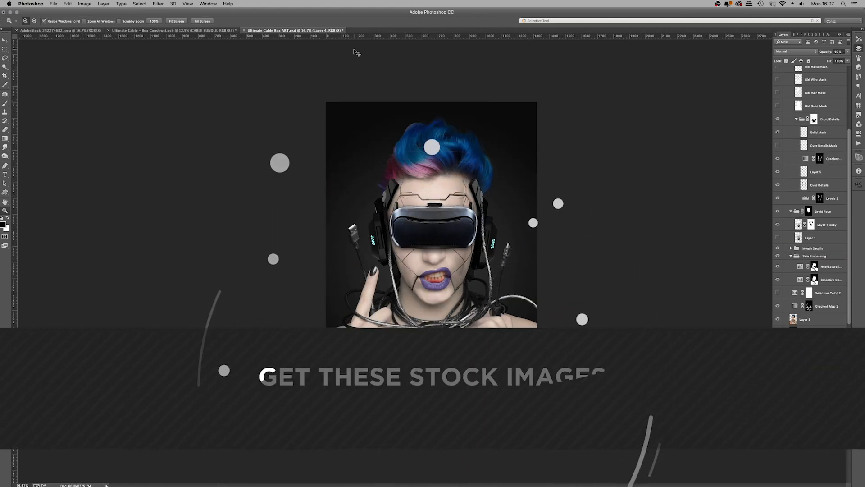
Step: Switch to the Female Android I folder in Finder and open cg-body-pack-female-android-neostock-1.png in Photoshop
key(super+Tab)
click(240, 103)
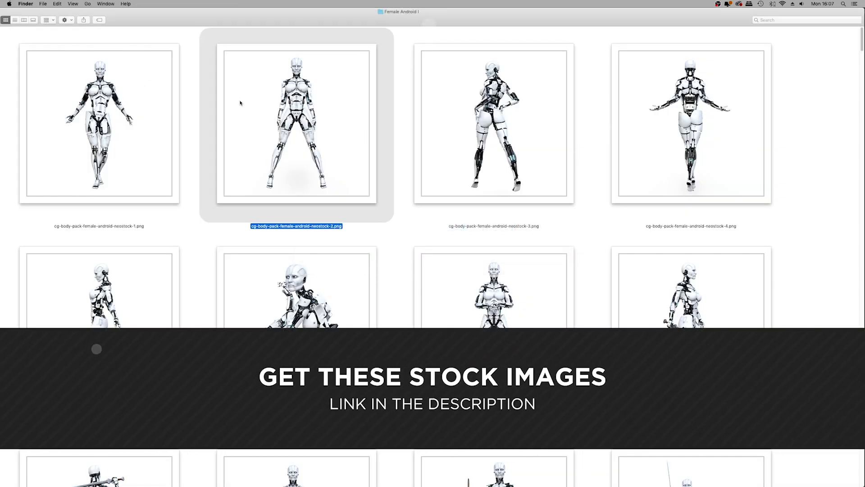
click(154, 104)
right_click(154, 104)
mouse_move(189, 109)
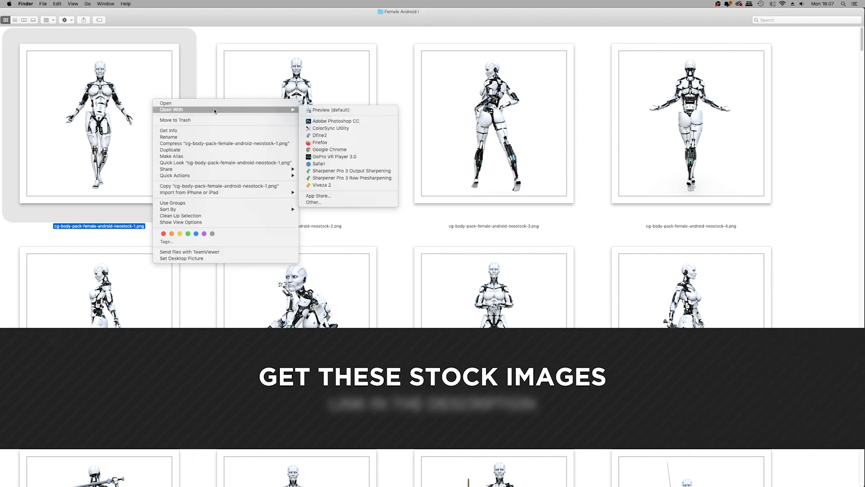
click(390, 121)
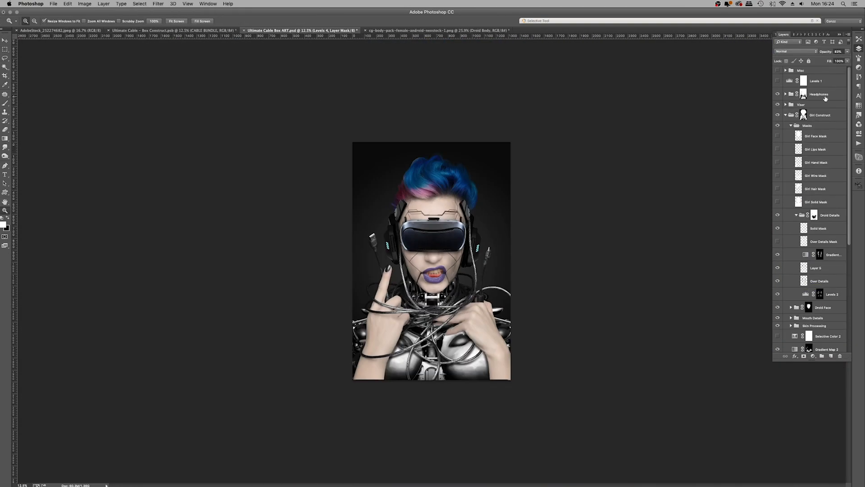
Step: Toggle the Skin Processing group's visibility to compare the woman's skin with and without it
click(826, 96)
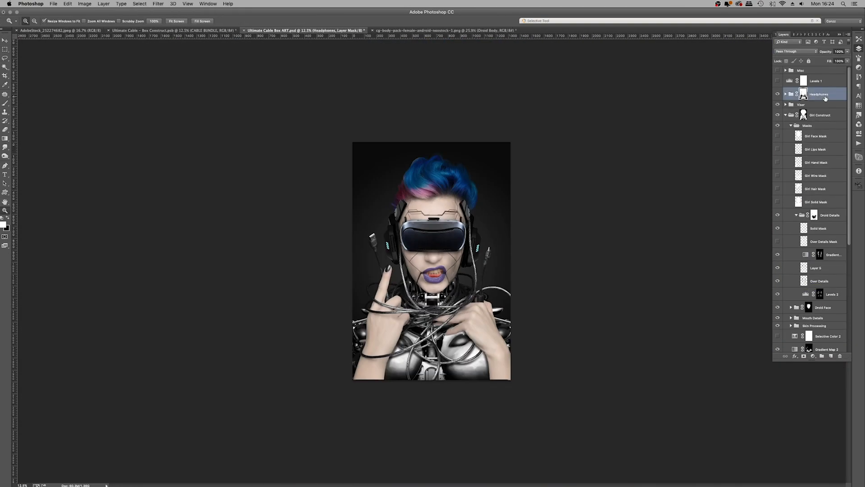
scroll(812, 187, down, 5)
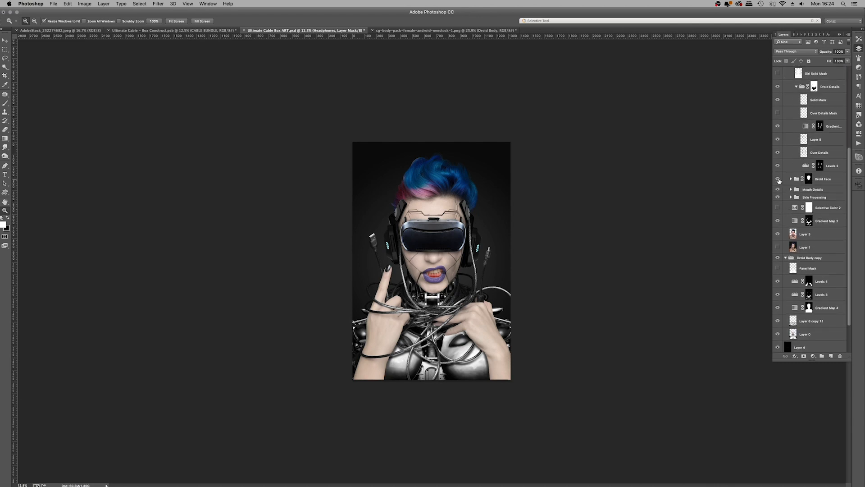
click(778, 197)
click(777, 197)
click(778, 197)
Step: Examine how the woman, cables and droid body fit together, both up close and across the whole image
right_click(417, 224)
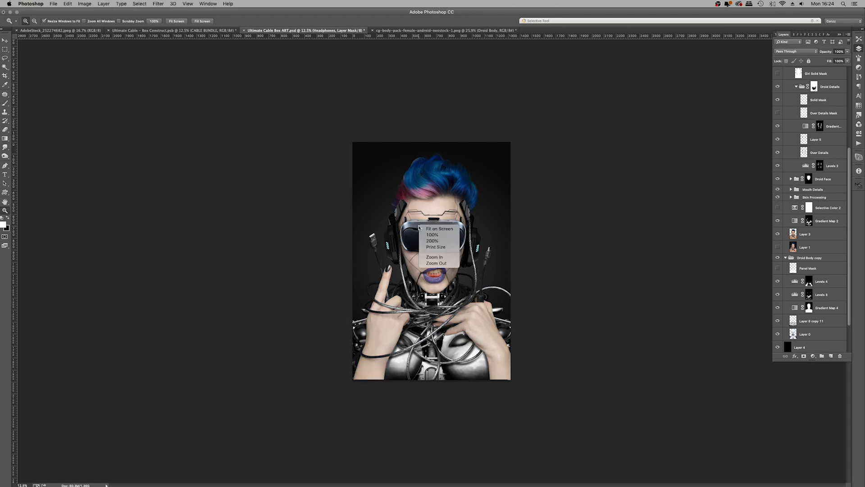
click(438, 266)
drag(449, 273, 424, 257)
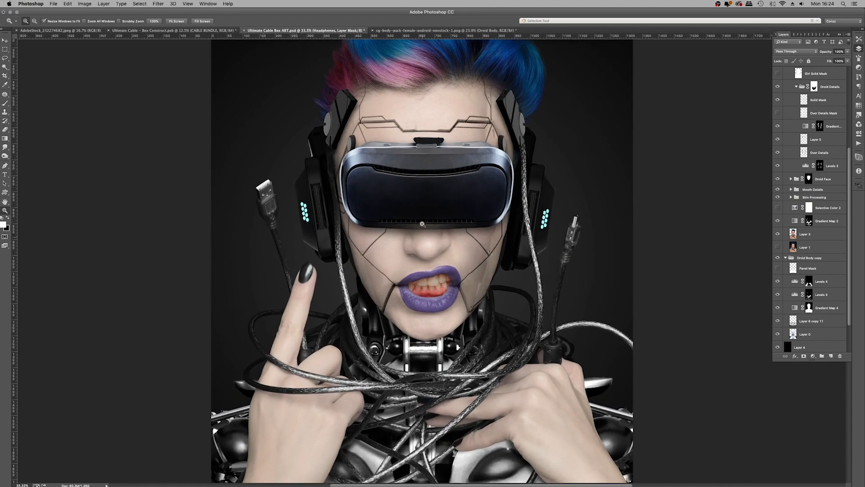
right_click(421, 226)
click(430, 226)
right_click(453, 167)
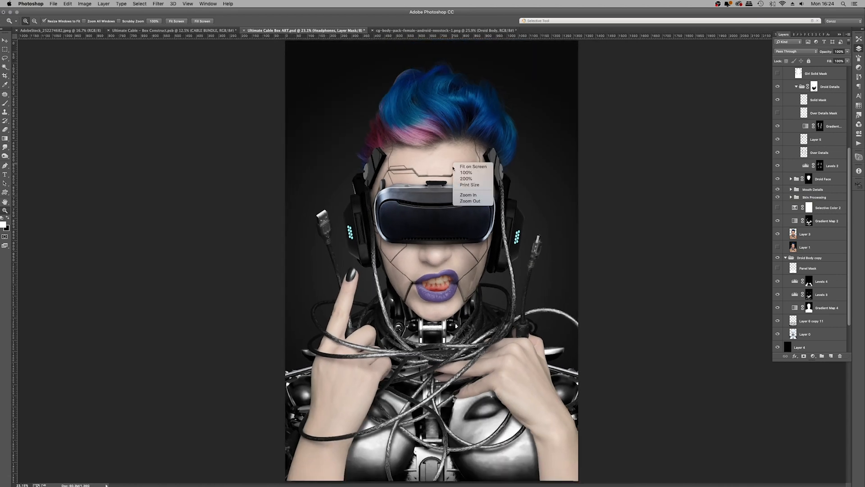
click(470, 201)
right_click(455, 173)
click(471, 207)
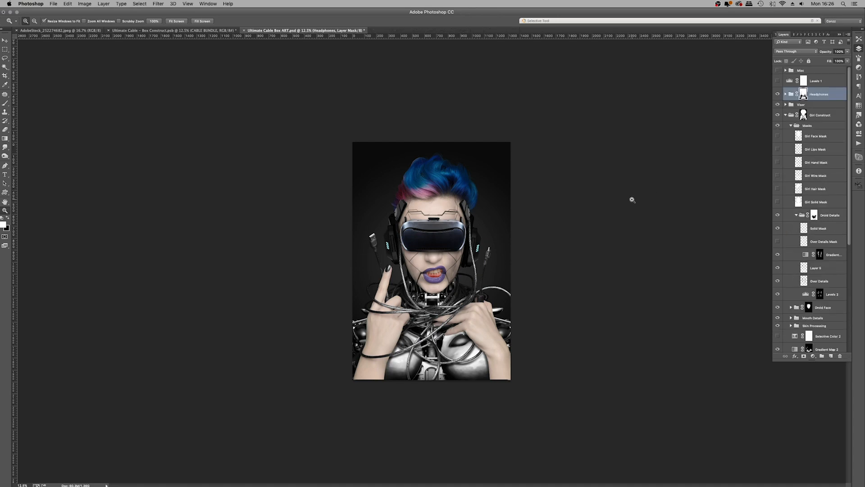
Step: Duplicate Layer 3, the cut-out photo of the woman below the Gradient Map 2 adjustment
key(super+equal)
key(super+equal)
key(super+equal)
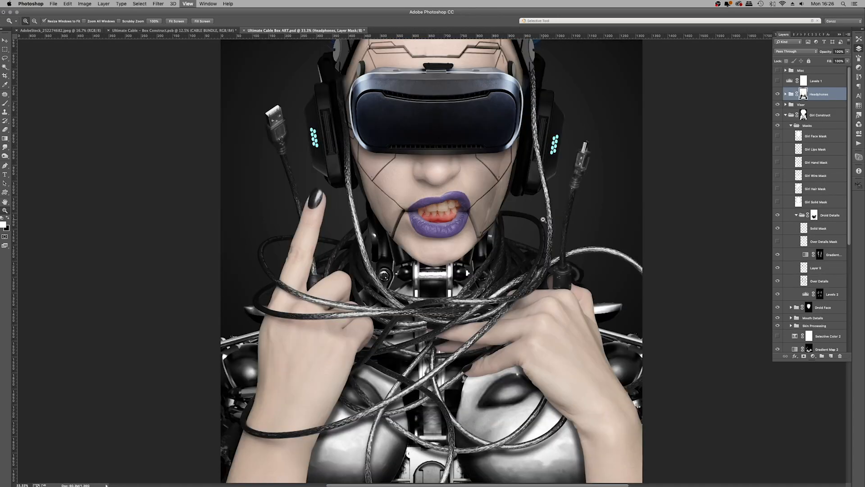
scroll(544, 219, down, 3)
scroll(819, 230, down, 5)
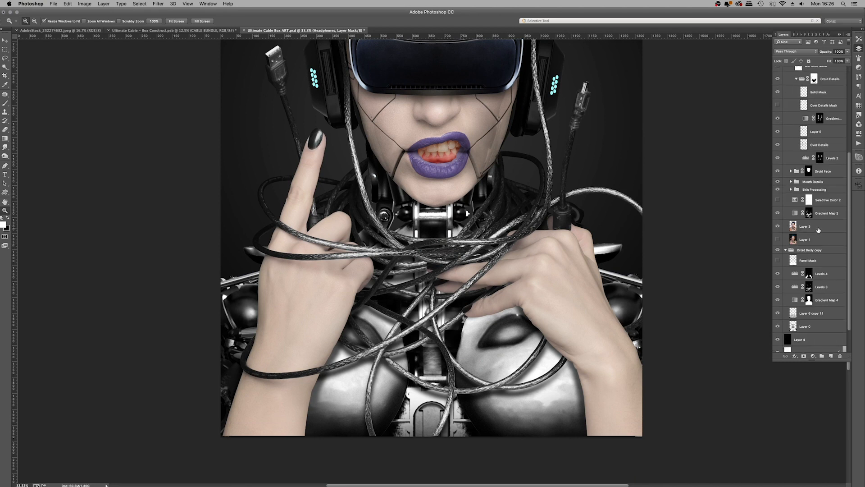
click(818, 229)
key(super+j)
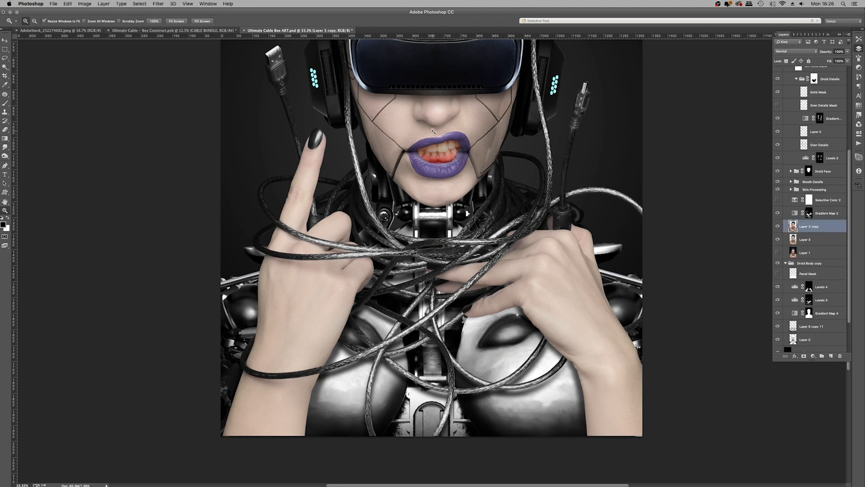
Step: Open the duplicated woman layer in the Camera Raw Filter with her face shown at 100%
click(438, 151)
click(436, 154)
click(434, 187)
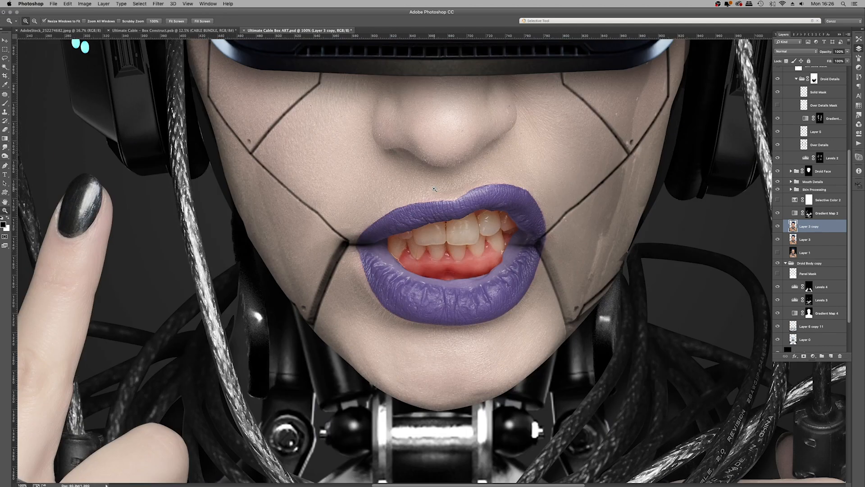
click(156, 5)
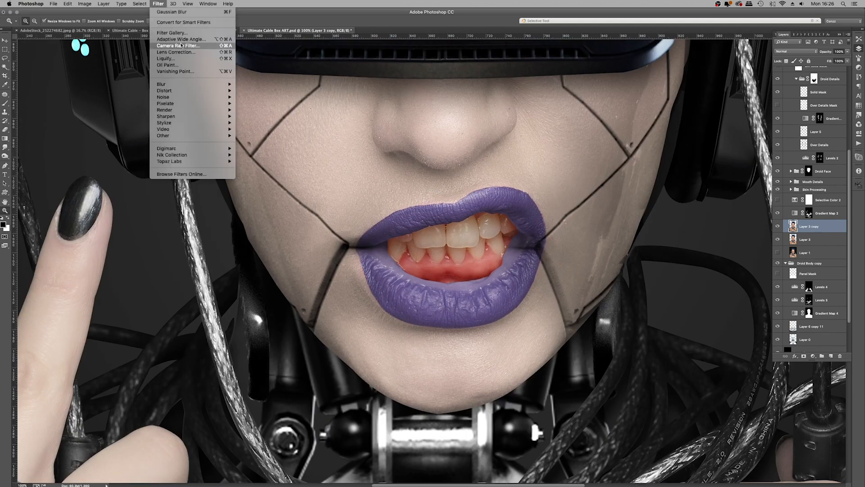
click(181, 40)
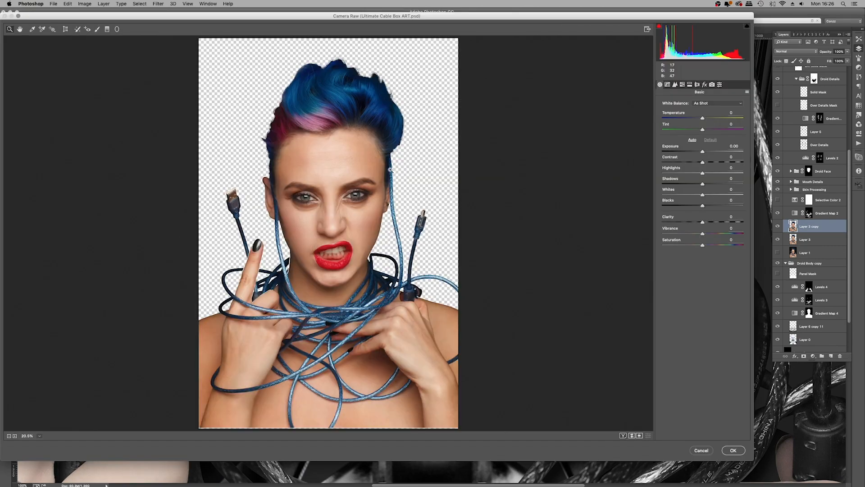
drag(397, 284, 426, 283)
scroll(426, 284, down, 8)
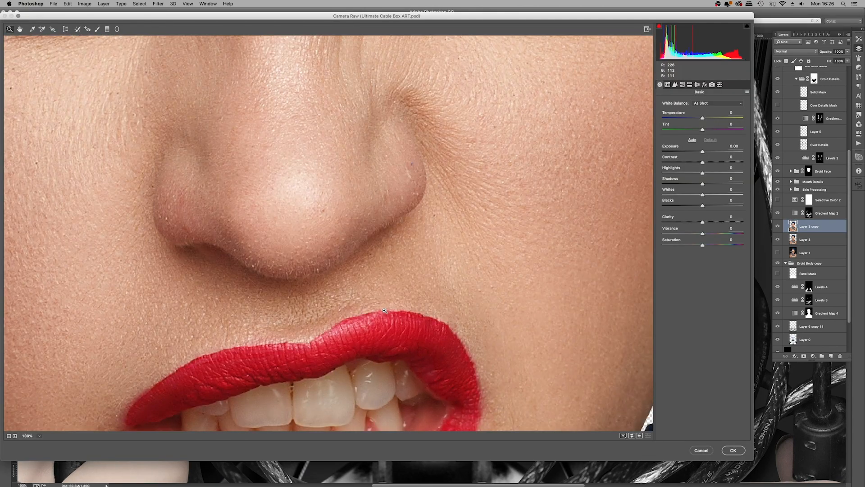
key(super+minus)
Step: Set the Luminance noise reduction to 72 and the Luminance Detail to 17 to smooth the skin
click(705, 84)
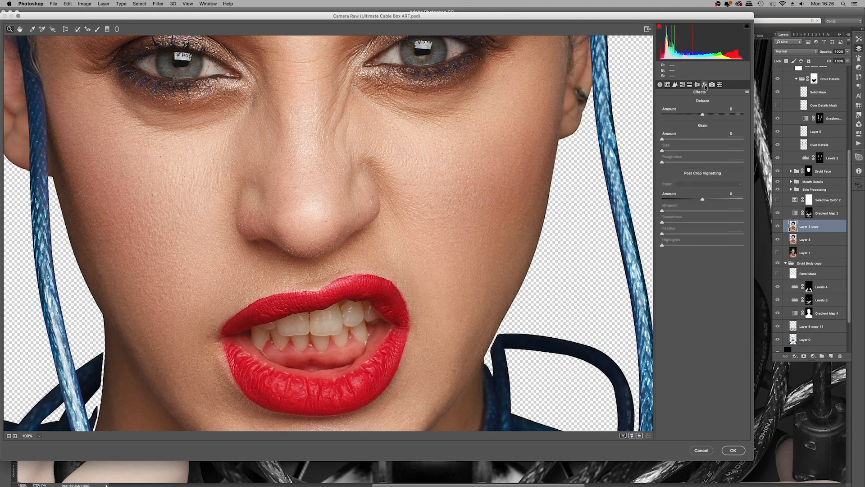
click(675, 85)
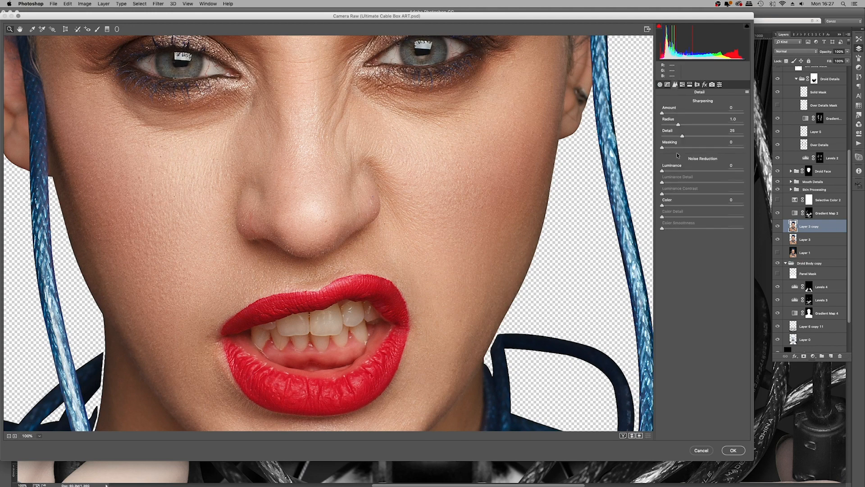
drag(717, 169, 720, 170)
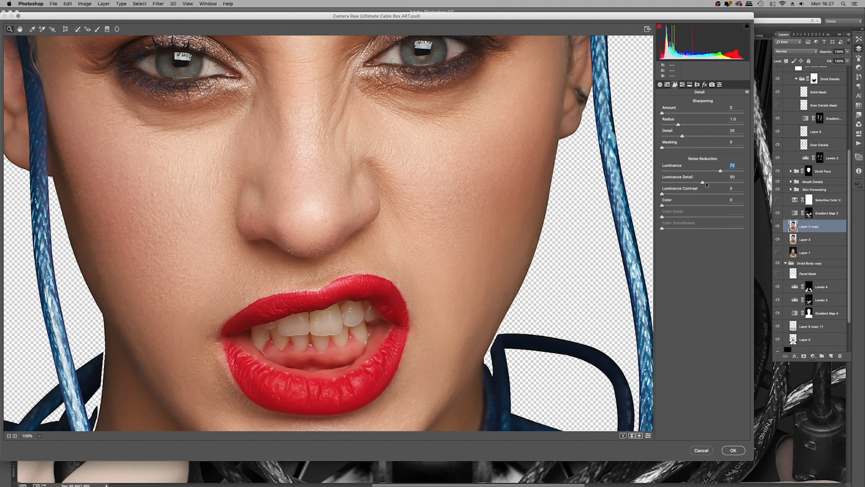
click(683, 182)
Step: Check the smoothing on the face, hands and cables, lower the Luminance Detail slightly and raise the Luminance noise reduction further
scroll(403, 236, down, 10)
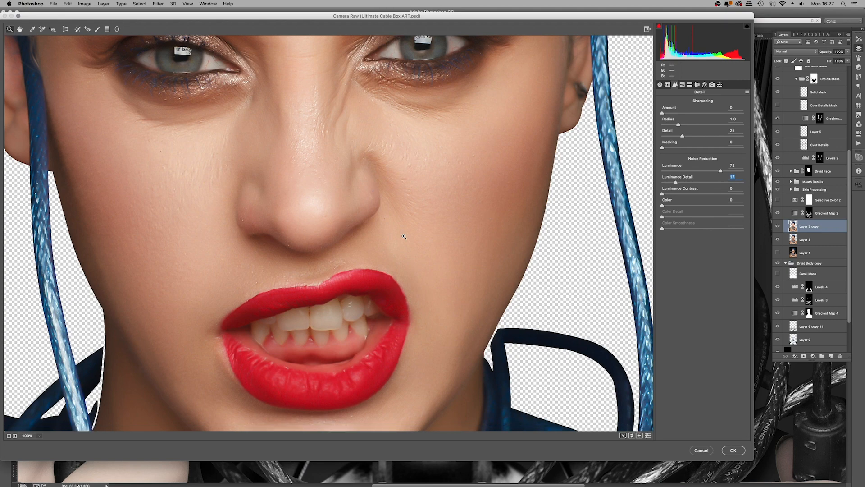
scroll(347, 239, down, 5)
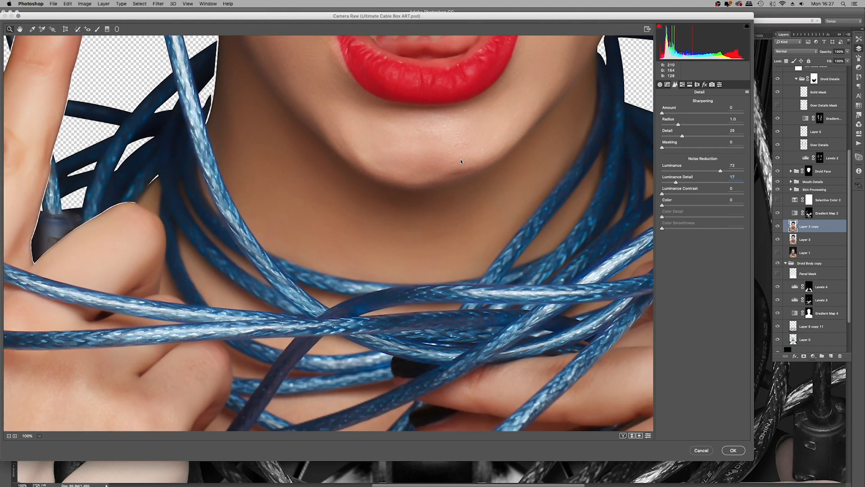
scroll(261, 180, left, 4)
scroll(270, 148, down, 2)
scroll(270, 148, left, 3)
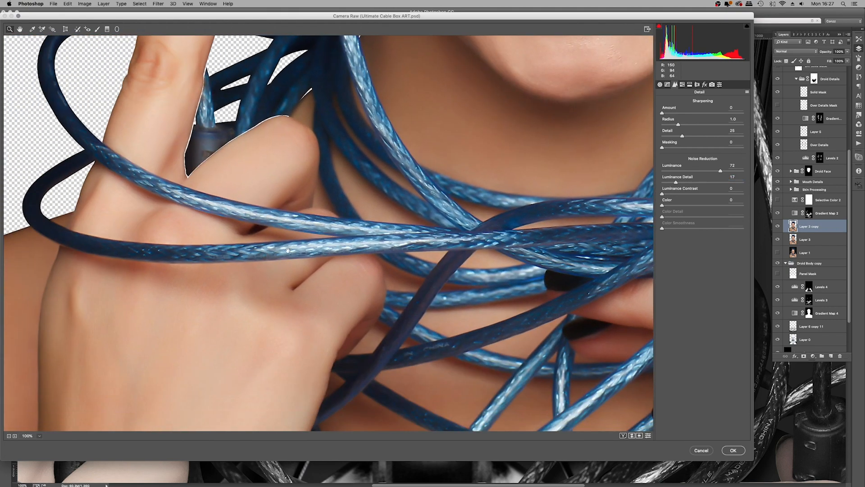
drag(300, 339, 272, 127)
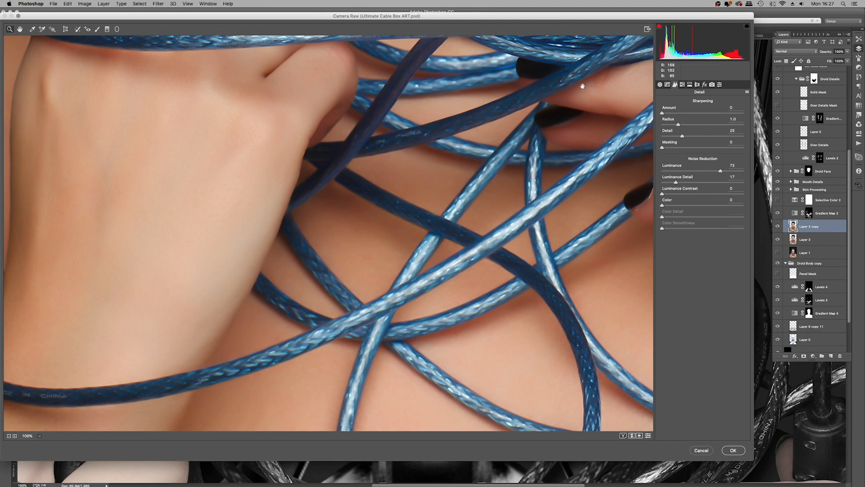
drag(580, 83, 447, 396)
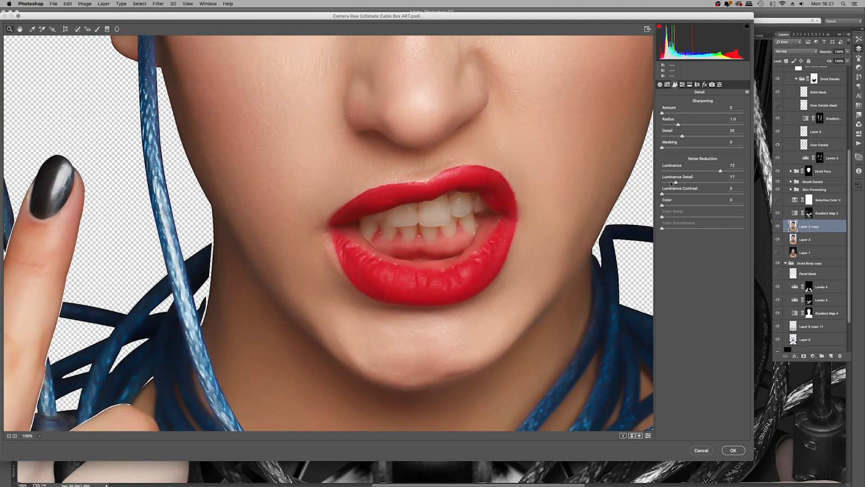
drag(676, 182, 669, 182)
drag(551, 194, 505, 275)
click(732, 165)
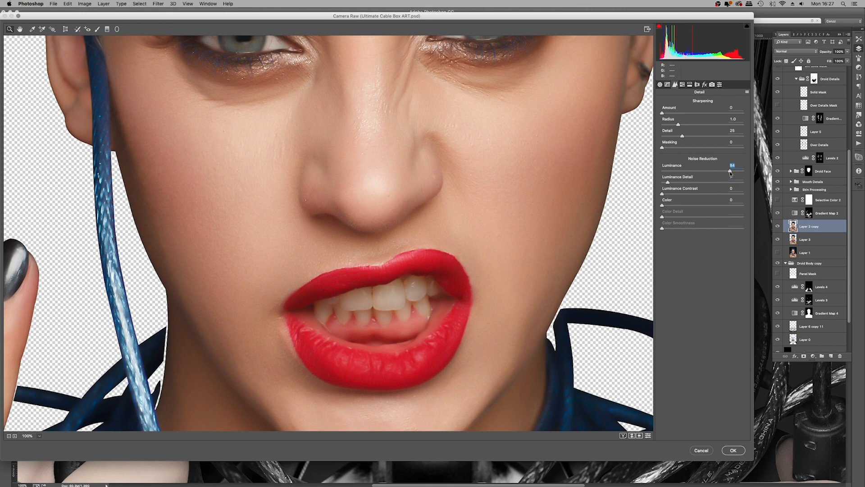
Step: Add a small amount of Grain and apply the Camera Raw filter to the duplicated layer
click(705, 85)
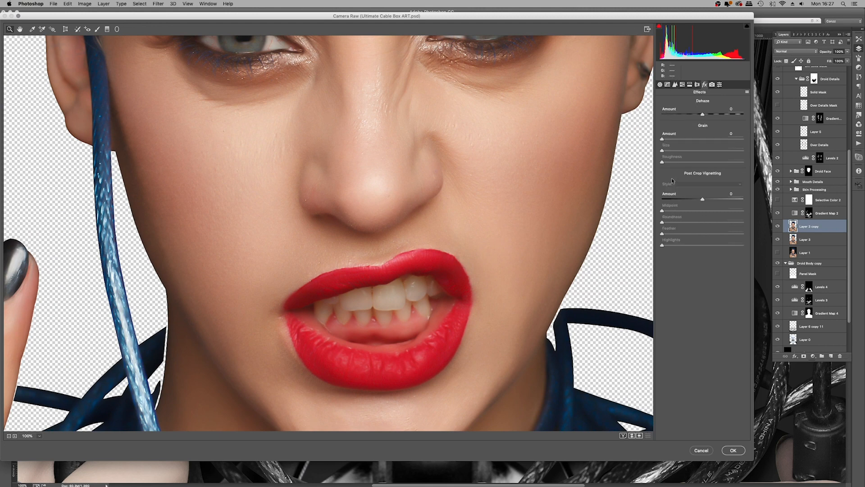
double_click(672, 139)
drag(669, 140, 669, 139)
click(734, 450)
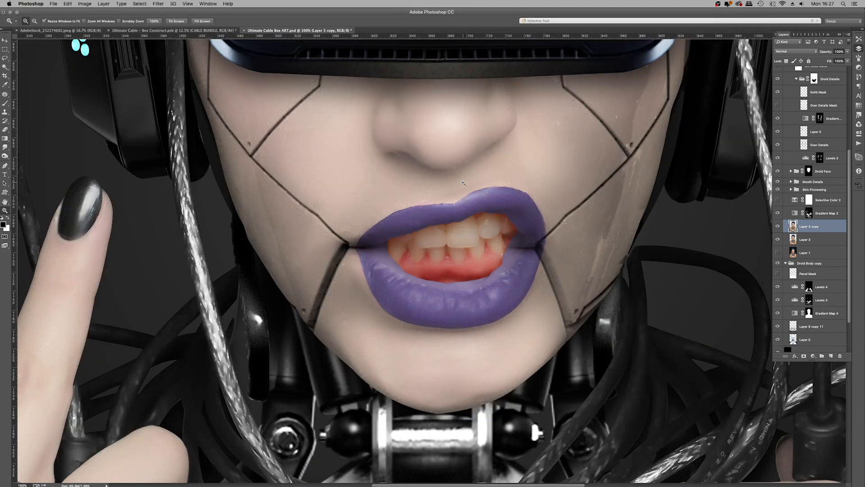
Step: Rename the filtered layer as Smooth Skin and add a white layer mask to it
double_click(814, 227)
text(Smooth Skin)
key(Return)
click(805, 356)
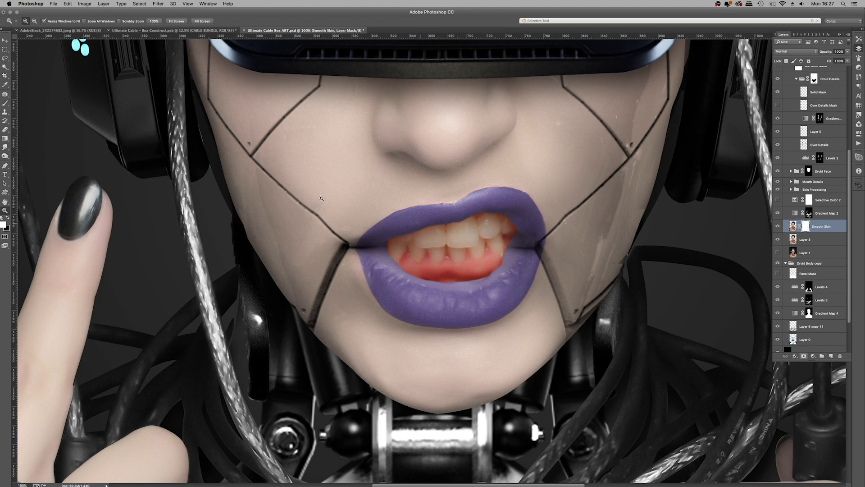
Step: Load the Girl Lips Mask shape as a selection, add the teeth area with the Lasso, and clear it from the Smooth Skin mask
click(5, 102)
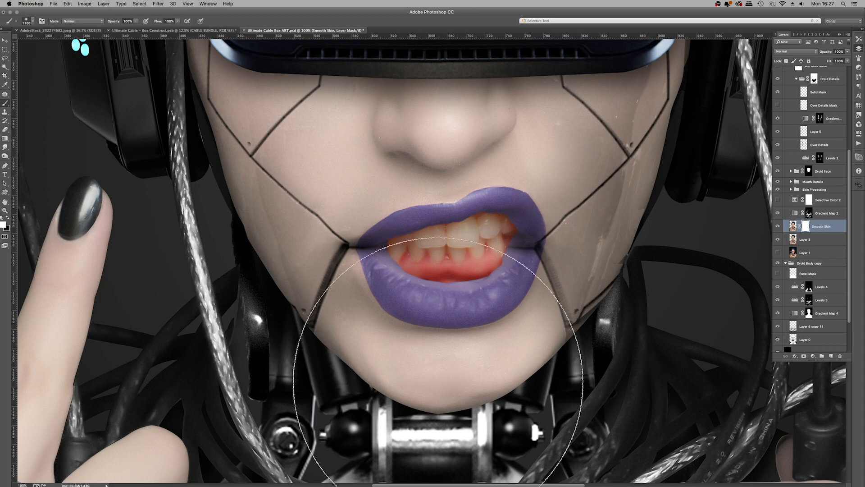
scroll(784, 127, up, 10)
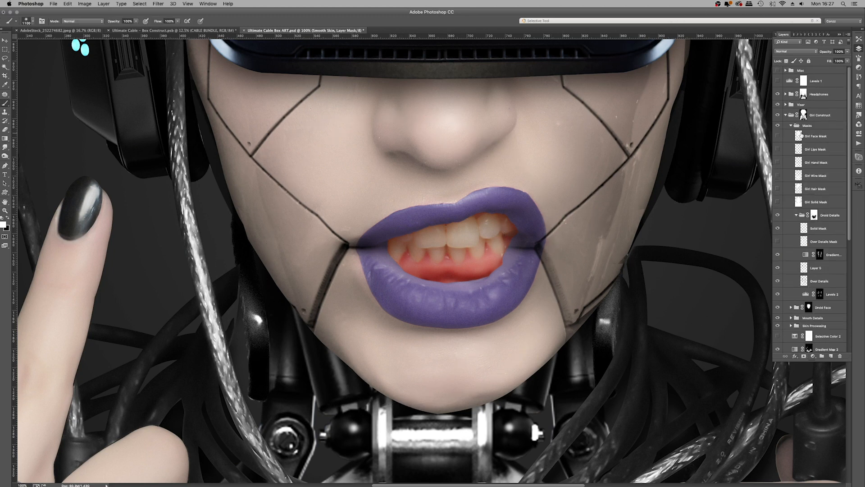
super+click(799, 149)
scroll(829, 225, down, 12)
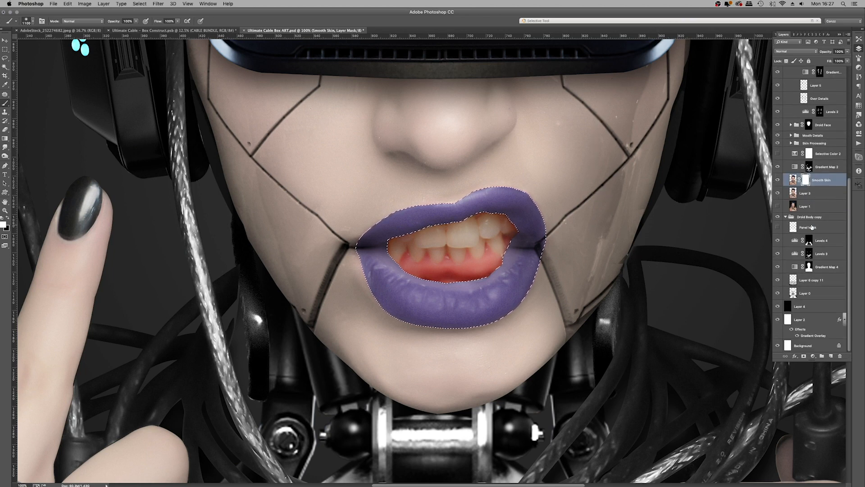
key(l)
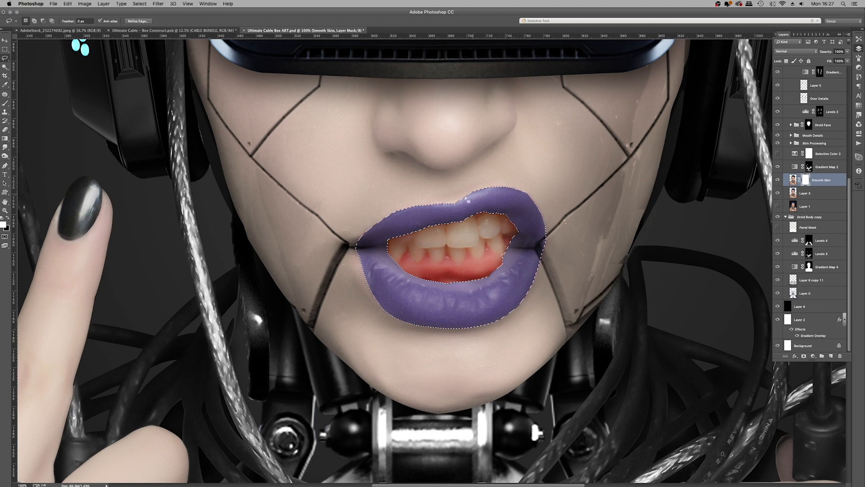
mouse_move(392, 222)
mouse_down()
mouse_move(388, 282)
mouse_move(480, 288)
mouse_move(518, 248)
mouse_move(523, 217)
mouse_move(505, 206)
mouse_up()
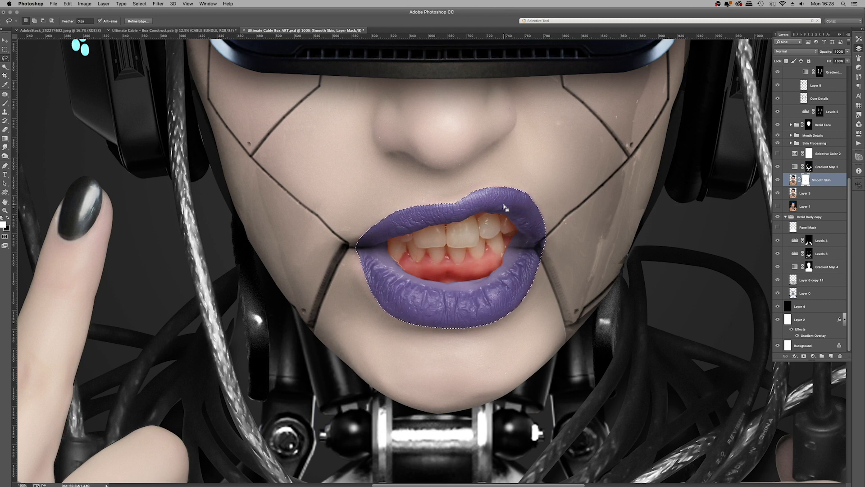
key(BackSpace)
key(super+d)
Step: Touch up the Smooth Skin mask around the lips with a much smaller brush, alternating between black and white
click(5, 104)
click(9, 218)
key(bracketleft)
key(bracketleft)
key(bracketleft)
key(bracketleft)
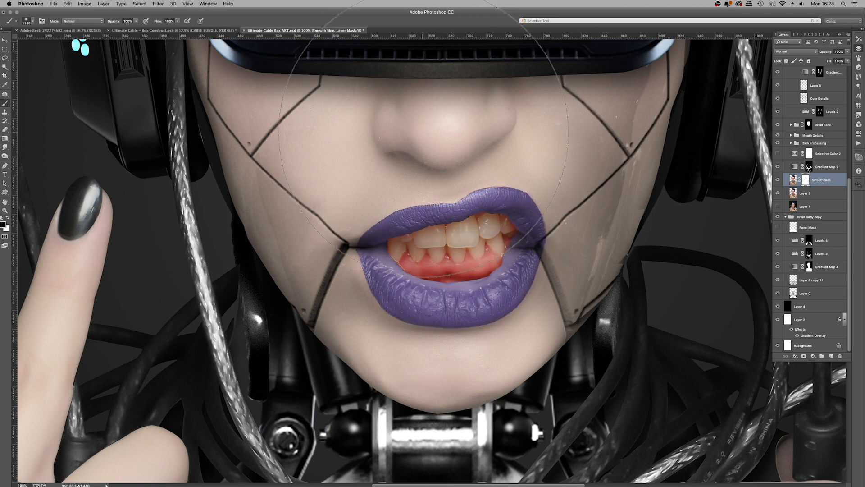
key(bracketleft)
key(bracketleft)
key(bracketleft)
key(bracketleft)
key(bracketleft)
key(bracketleft)
key(bracketleft)
key(bracketleft)
key(bracketleft)
key(bracketleft)
key(bracketleft)
key(x)
key(bracketleft)
key(bracketleft)
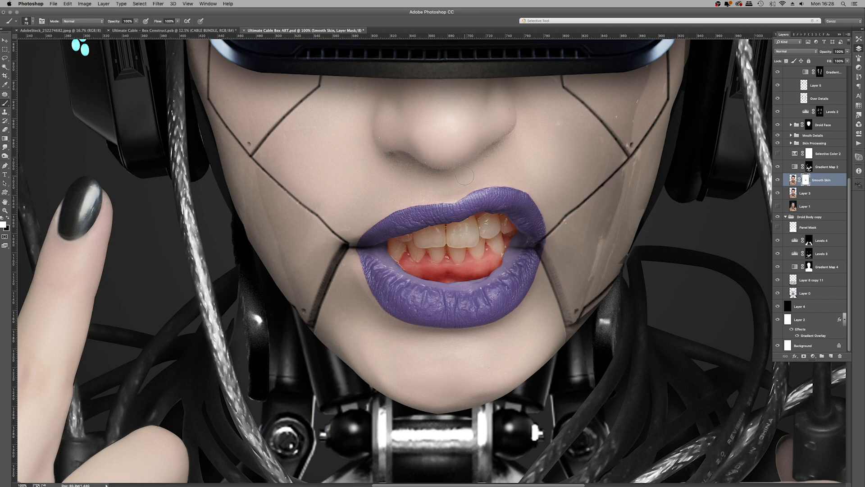
key(x)
key(x)
Step: Paint black over the hair on the Smooth Skin mask with a large brush to remove the smoothing there
scroll(362, 176, up, 10)
scroll(365, 180, up, 8)
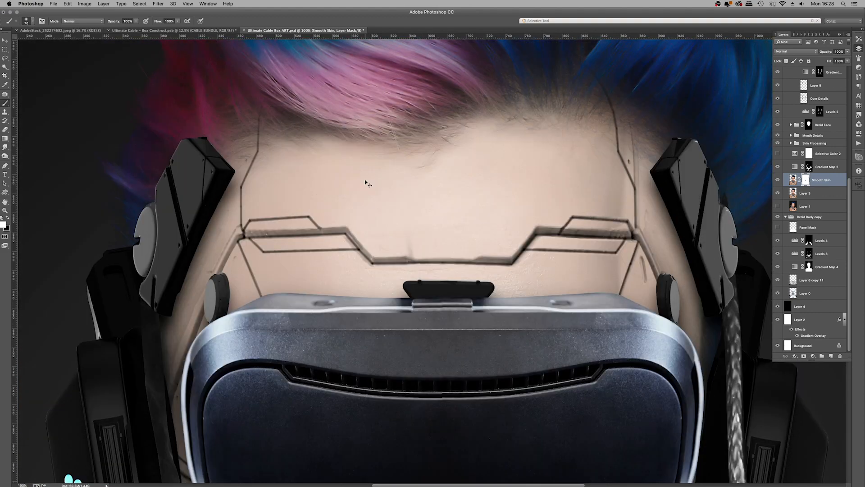
key(super+minus)
key(super+minus)
key(super+minus)
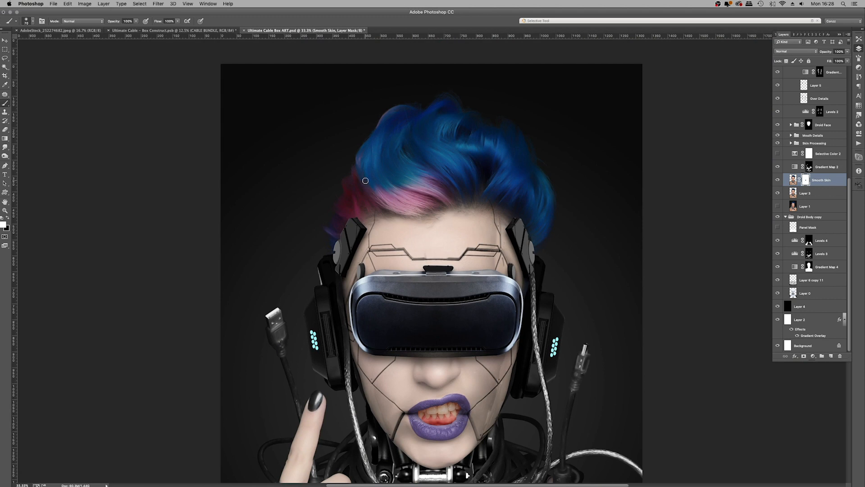
key(x)
key(bracketright)
key(bracketright)
key(bracketright)
key(bracketright)
key(bracketright)
key(bracketright)
key(bracketright)
key(bracketright)
key(bracketright)
key(bracketright)
key(bracketright)
Step: Examine the masked skin smoothing on the face, lips, hands and cables, up close and across the whole artwork
scroll(574, 203, down, 10)
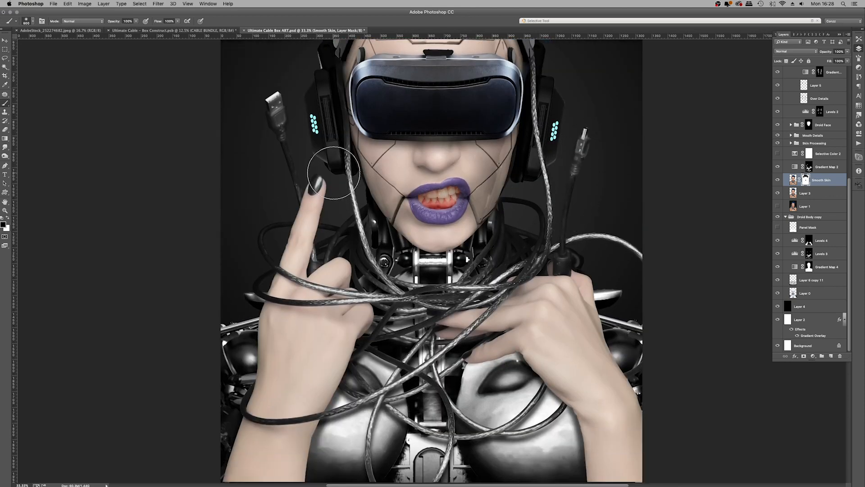
key(super+minus)
key(super+minus)
key(super+minus)
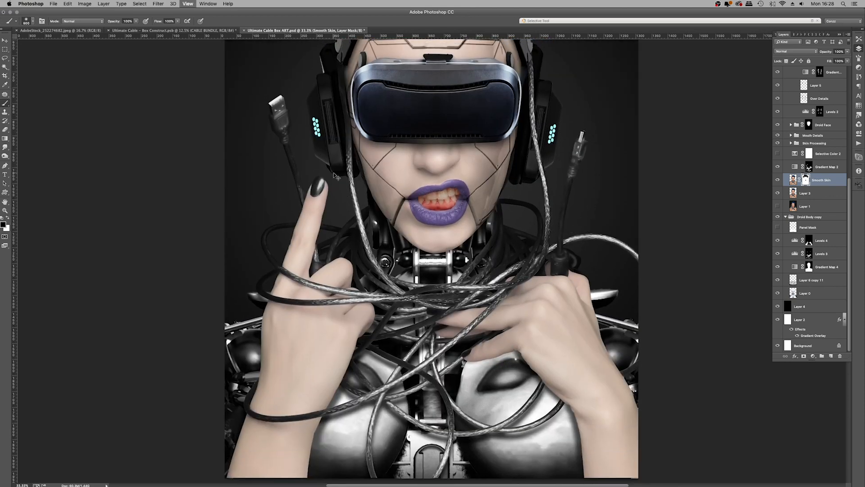
key(super+plus)
key(super+plus)
key(super+plus)
key(super+plus)
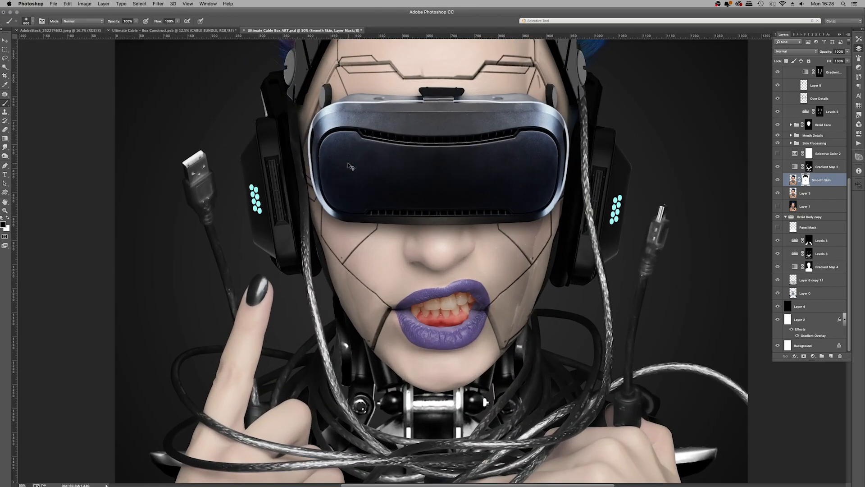
key(super+minus)
key(super+minus)
key(super+minus)
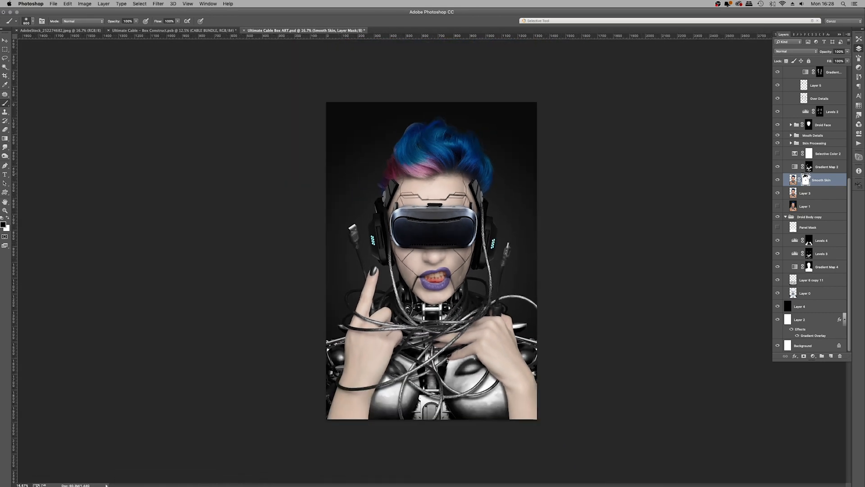
Step: Duplicate Layer 3 and open the Oil Paint filter on the copy
click(799, 195)
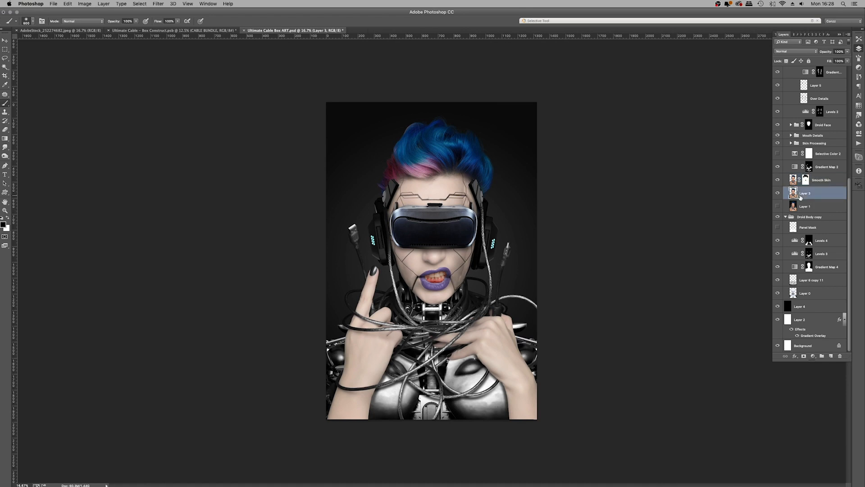
key(super+j)
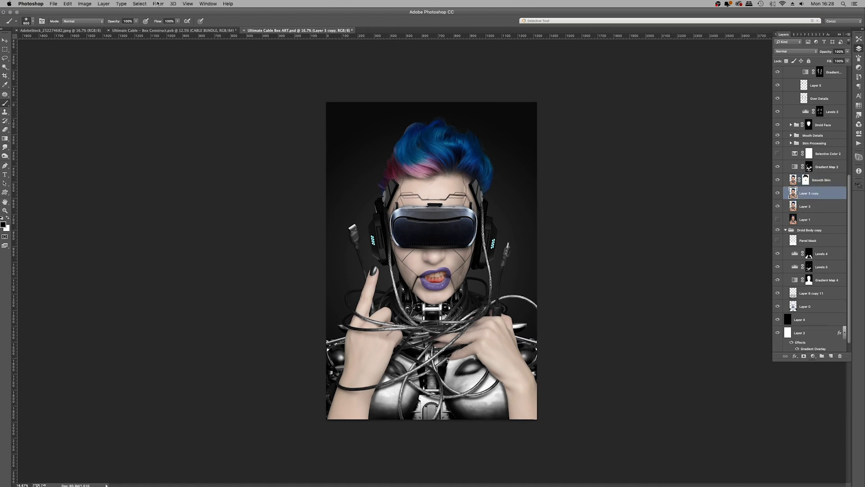
click(158, 4)
click(507, 245)
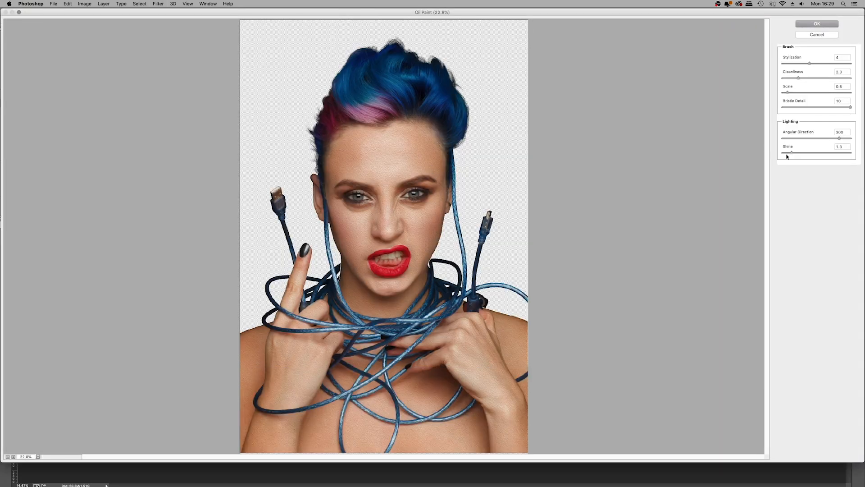
Step: Set the Oil Paint Shine to 0 and preview the hair at 50%
drag(791, 153, 757, 159)
key(super+plus)
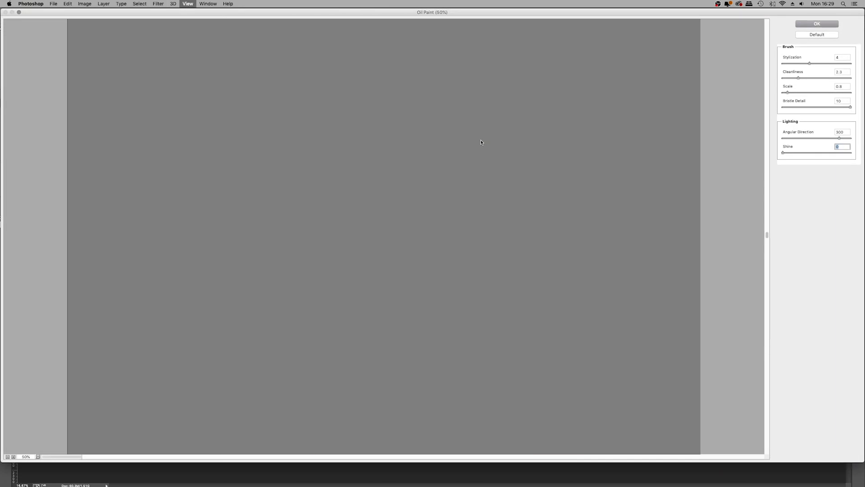
drag(412, 107, 396, 276)
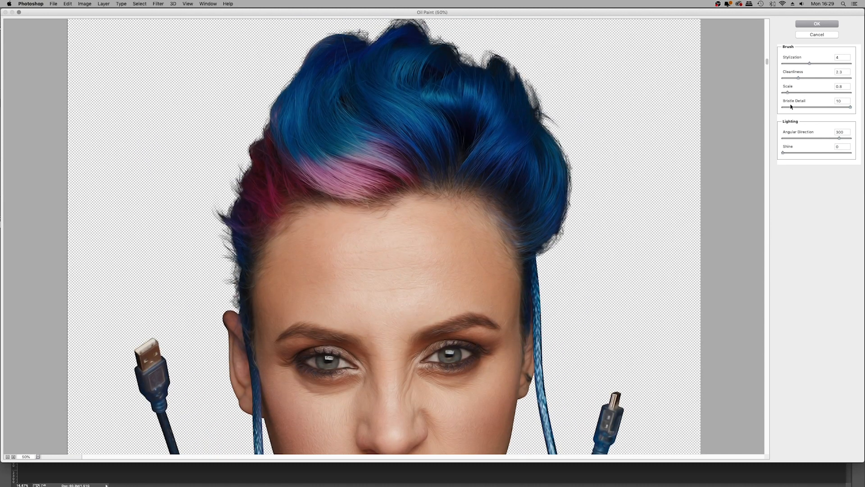
Step: Adjust the Oil Paint filter's brush stylization and cleanliness and apply it to Layer 3 copy
drag(828, 66, 809, 77)
click(814, 79)
click(817, 24)
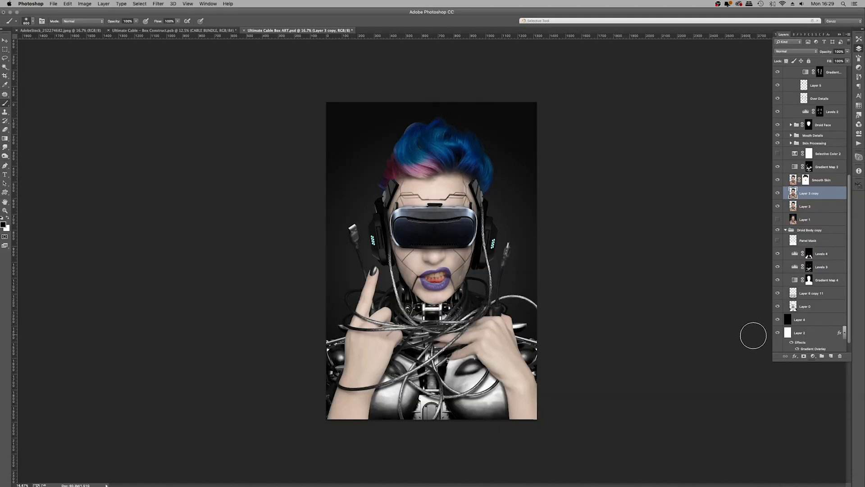
Step: Add an all-black mask to Layer 3 copy and paint white over the hair to reveal the oil paint effect
click(802, 356)
key(super+i)
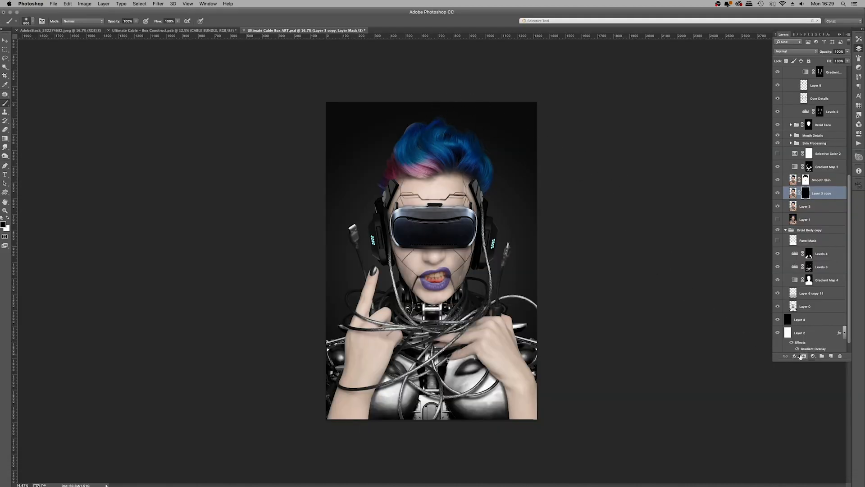
key(super+equal)
key(super+equal)
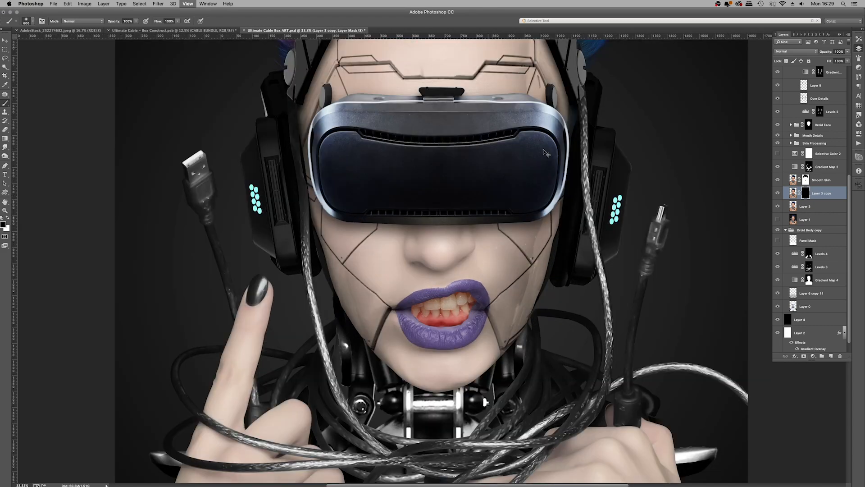
key(super+equal)
key(super+equal)
scroll(467, 221, up, 8)
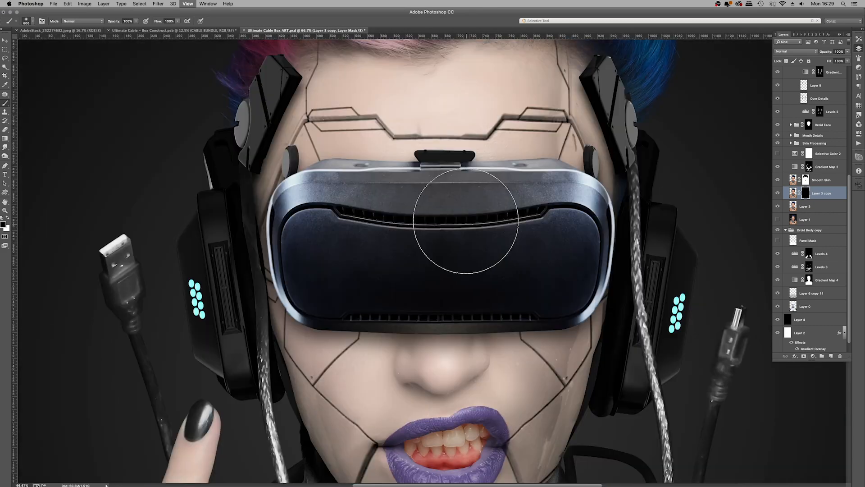
scroll(436, 209, up, 10)
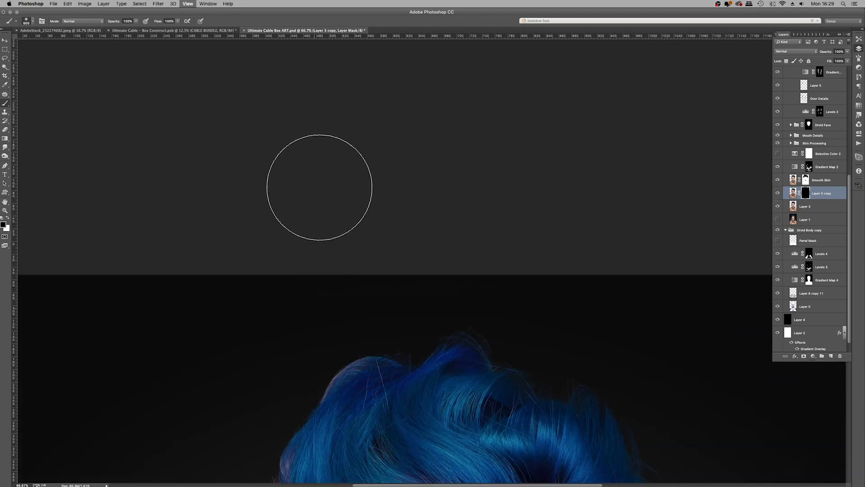
key(x)
drag(409, 395, 387, 136)
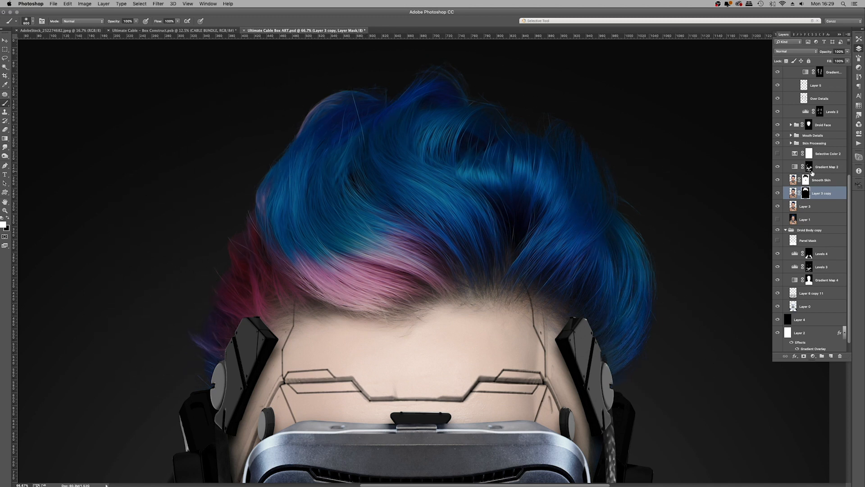
Step: Rename Layer 3 copy as Hair Stylize
scroll(810, 171, up, 2)
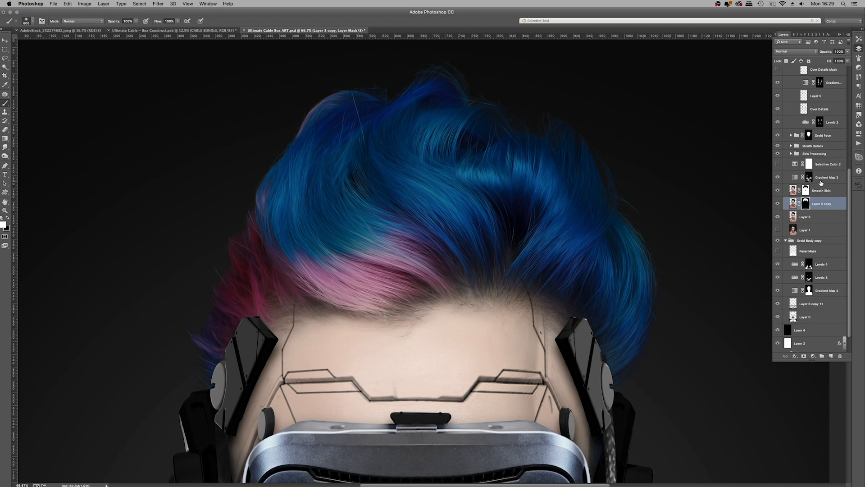
double_click(820, 205)
text(H)
key(Return)
Step: Examine the stylized hair up close and within the whole composition
key(super+minus)
key(super+minus)
key(super+minus)
key(super+minus)
key(super+minus)
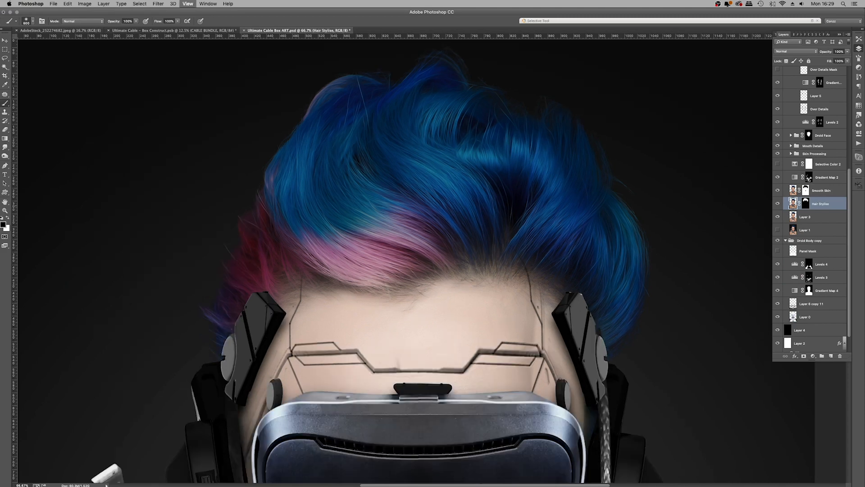
key(super+plus)
key(super+plus)
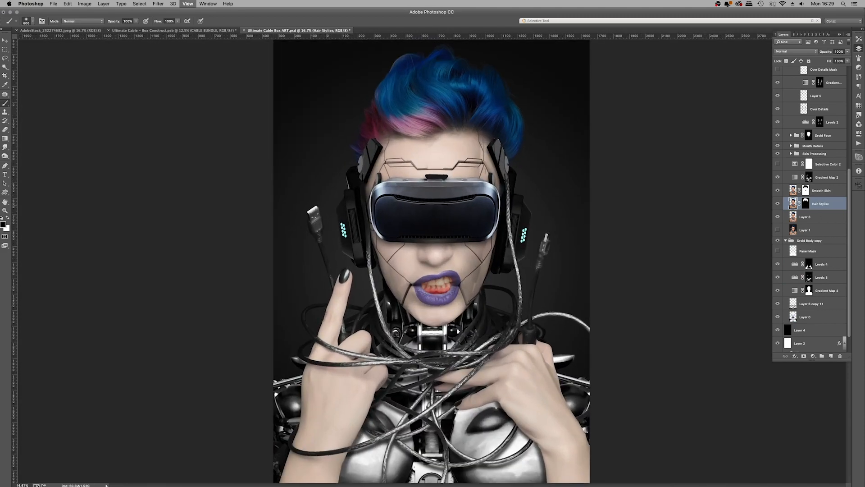
key(super+minus)
key(super+minus)
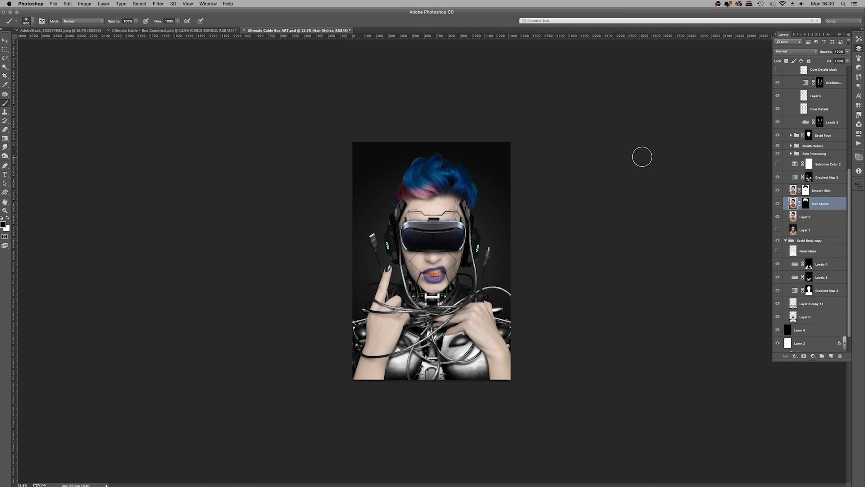
Step: Add a Levels adjustment above the Headphones group and lower its white output level to darken the whole image strongly
scroll(840, 147, up, 3)
scroll(841, 148, up, 6)
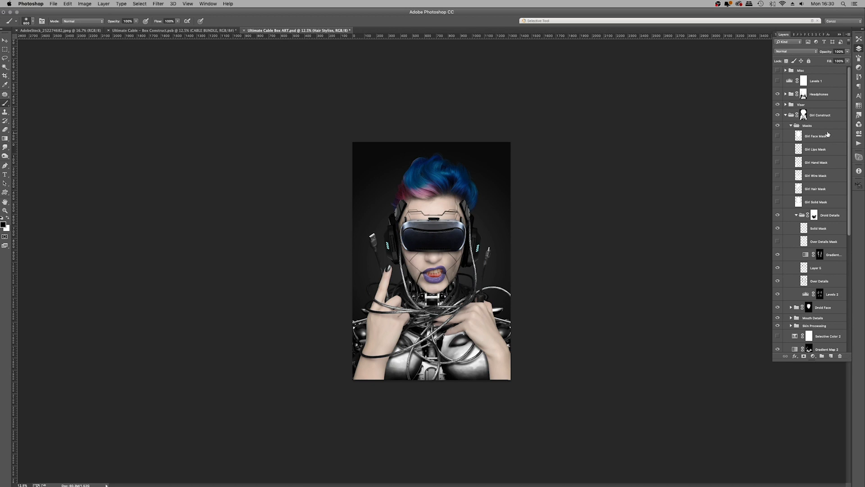
click(823, 129)
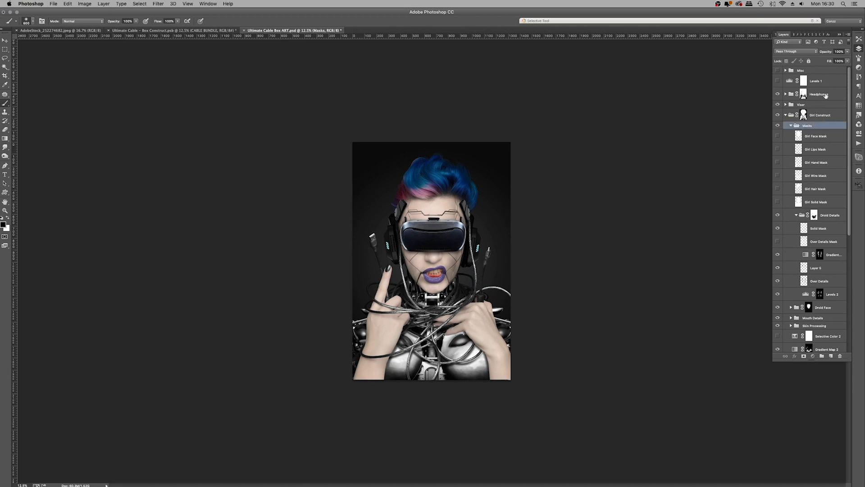
click(826, 94)
click(813, 356)
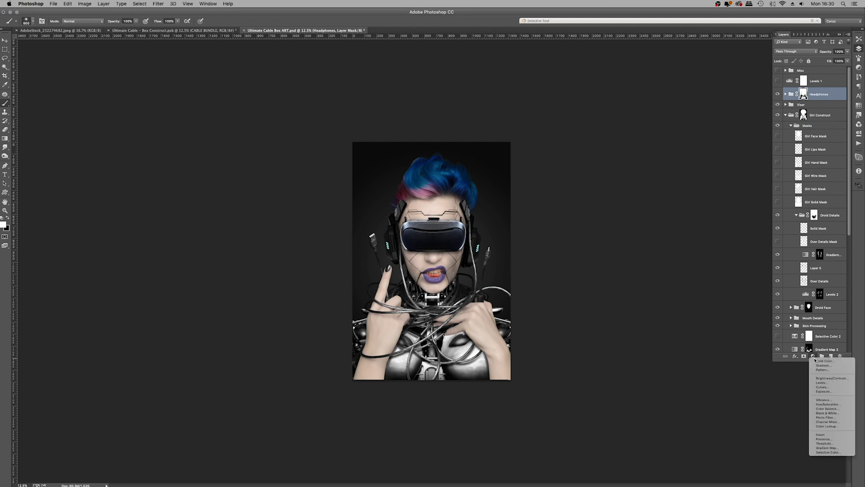
click(824, 383)
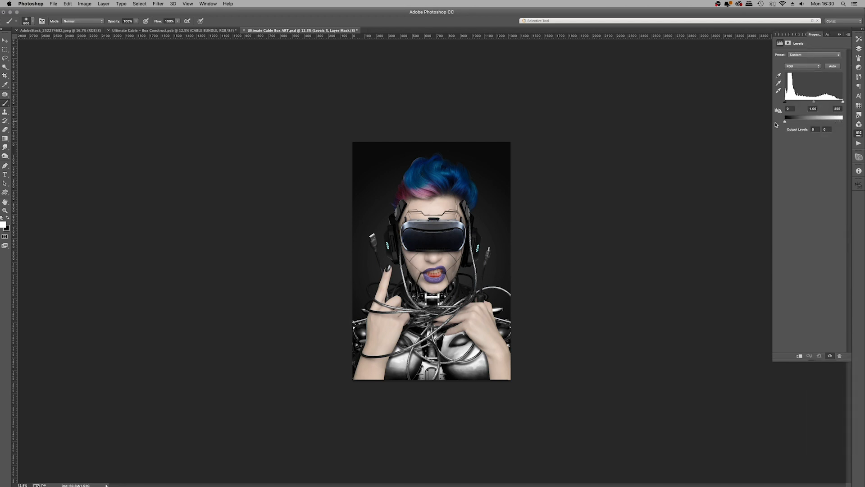
drag(776, 125, 795, 123)
click(859, 49)
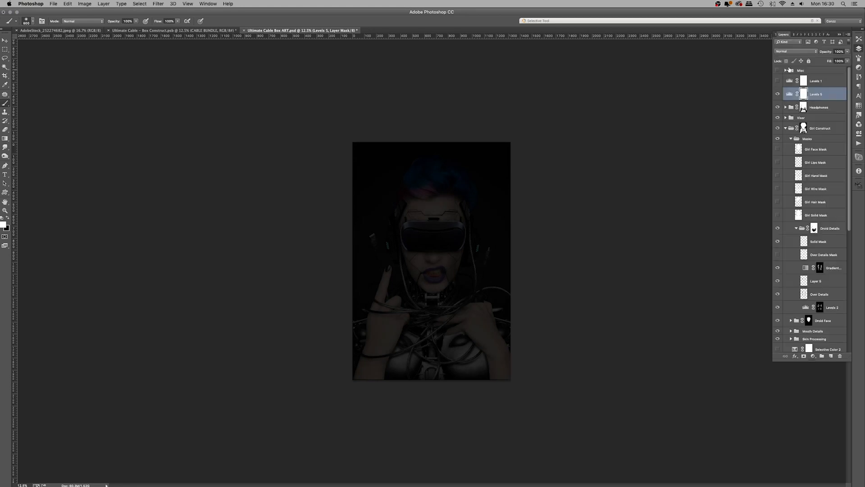
Step: Set the new Levels layer's blend mode to Multiply and invert its mask to black
click(791, 51)
click(791, 67)
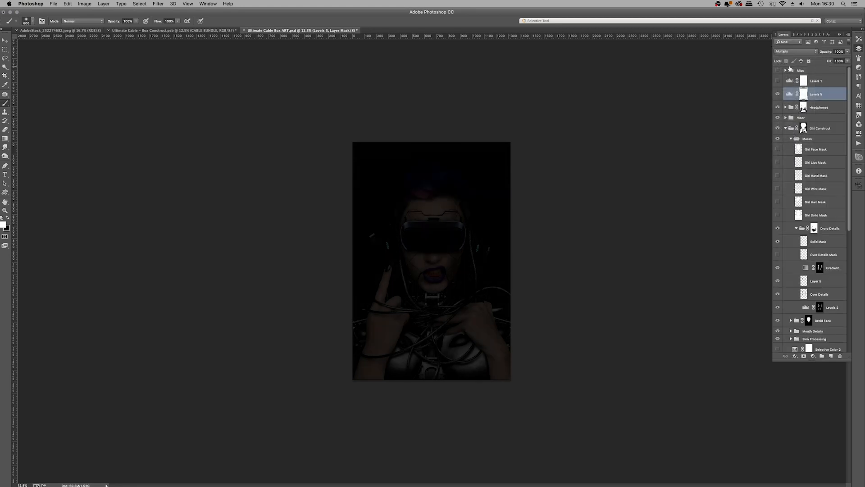
key(super+i)
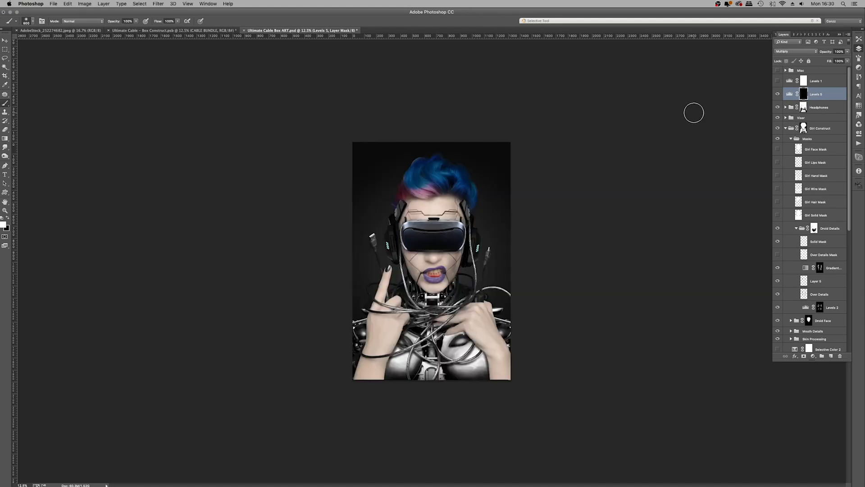
Step: Within the combined Girl Solid Mask and Girl Wire Mask selection, shade the lower body edges on the Levels mask using a 2900 px brush, and deselect
super+click(803, 217)
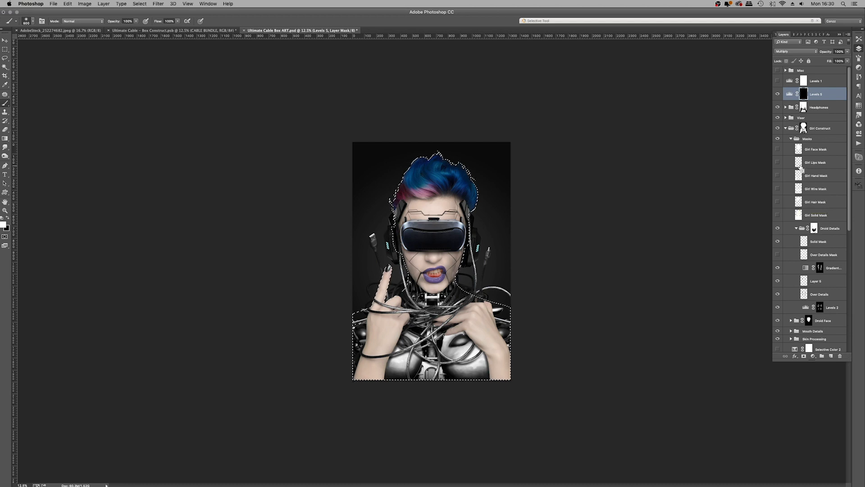
shift+super+click(802, 190)
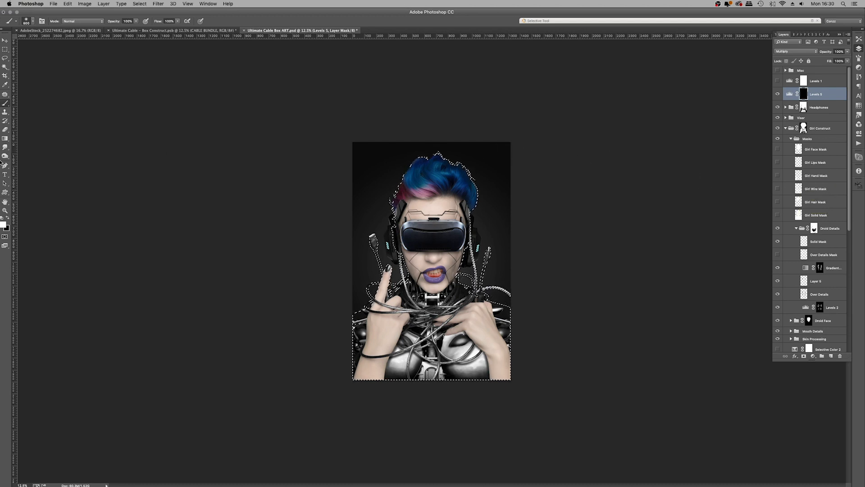
key(super+minus)
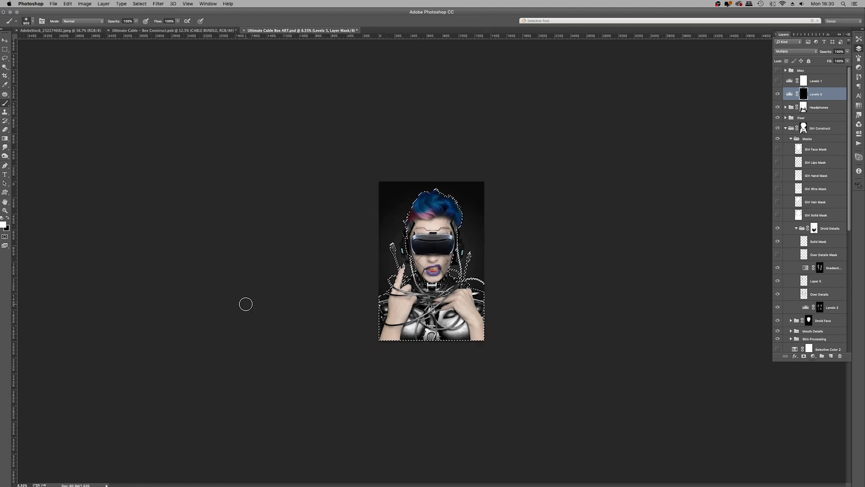
key(bracketright)
key(bracketright)
key(bracketright)
key(bracketright)
key(bracketright)
key(bracketright)
key(bracketright)
key(bracketright)
key(bracketright)
key(bracketright)
key(bracketright)
key(bracketright)
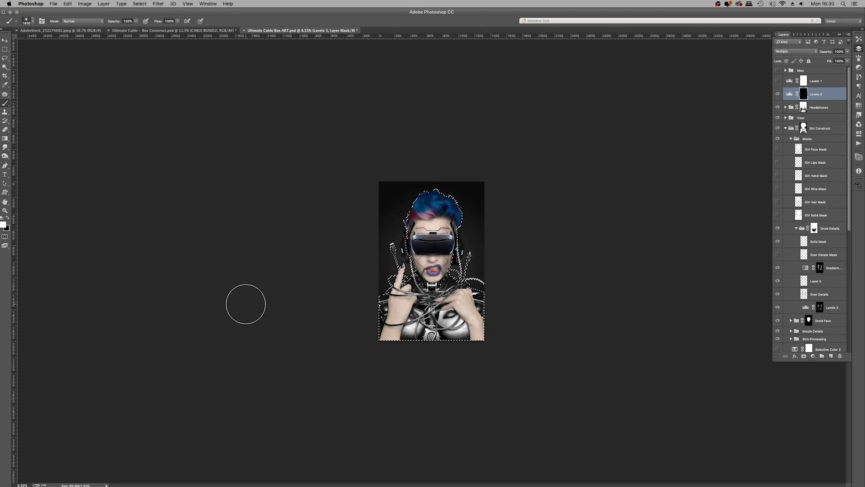
key(bracketright)
key(bracketright)
key(bracketright)
key(bracketright)
key(bracketright)
key(bracketright)
key(bracketright)
key(bracketright)
key(bracketright)
key(bracketright)
key(bracketright)
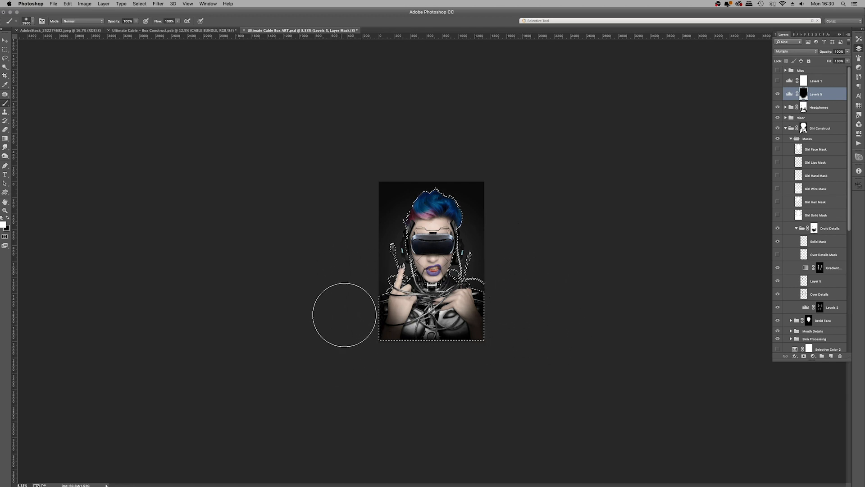
key(super+d)
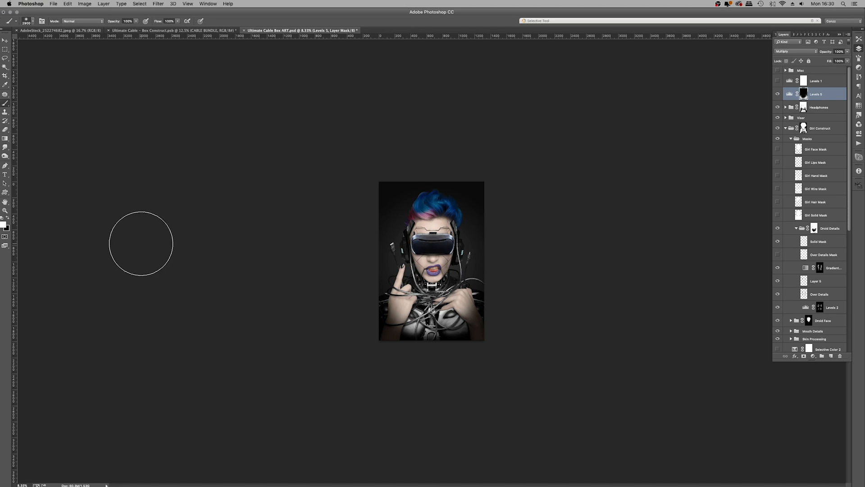
Step: Examine the shaded figure at several magnifications, down to the mouth, neck and cables at 100%
key(super+equal)
key(super+equal)
key(super+equal)
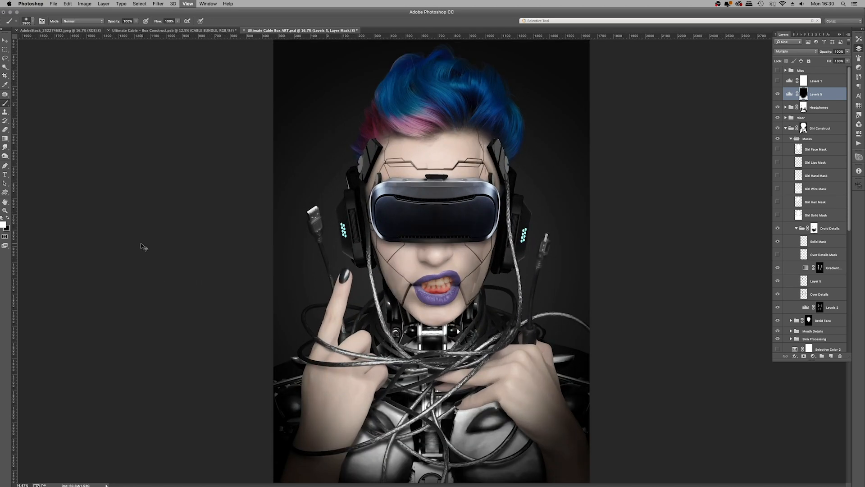
key(super+equal)
key(super+equal)
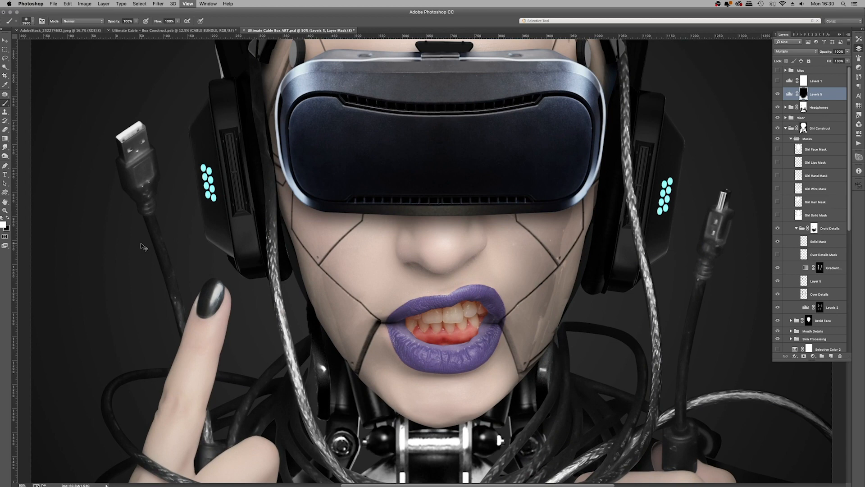
key(super+minus)
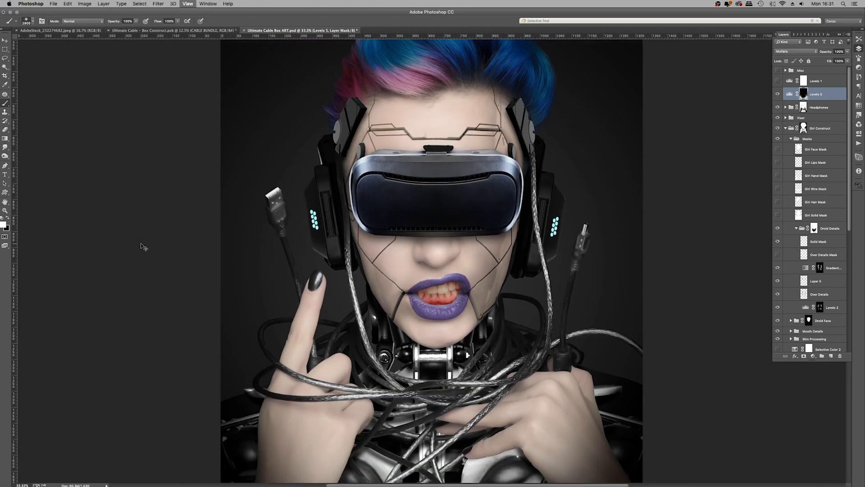
key(super+equal)
key(super+equal)
key(super+equal)
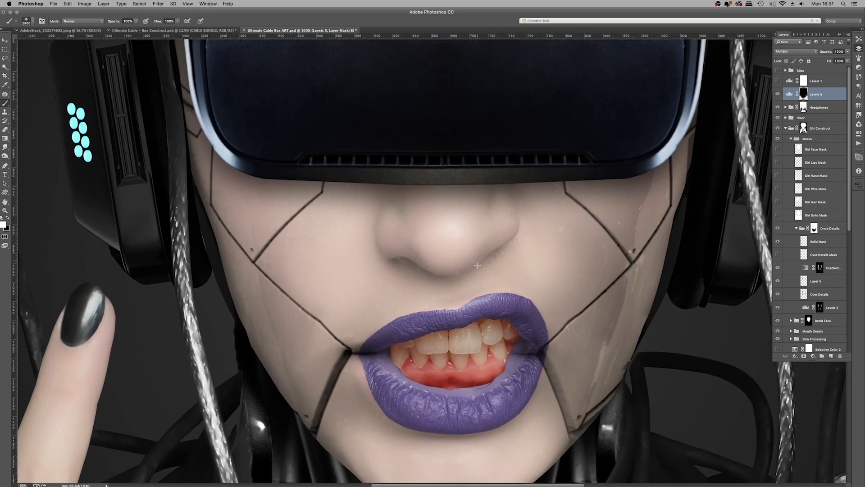
scroll(477, 265, down, 5)
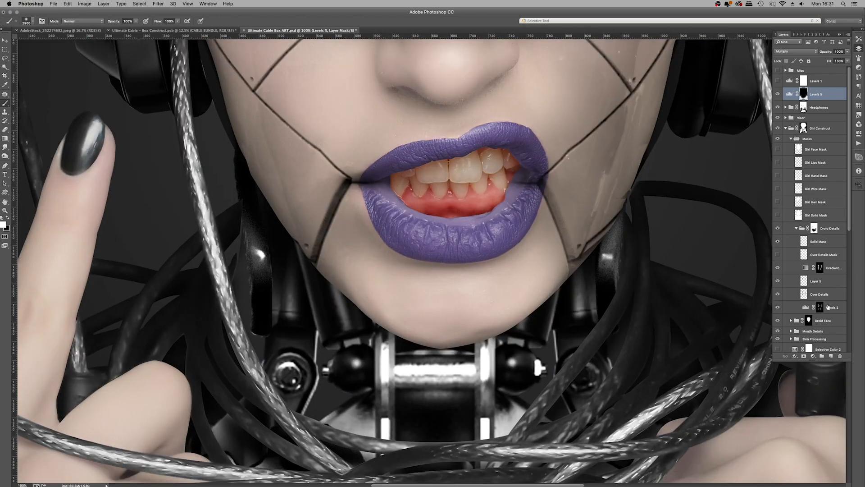
Step: Create a new layer named Wire Construct directly above Layer 0 in the Droid Body copy group
scroll(828, 307, down, 8)
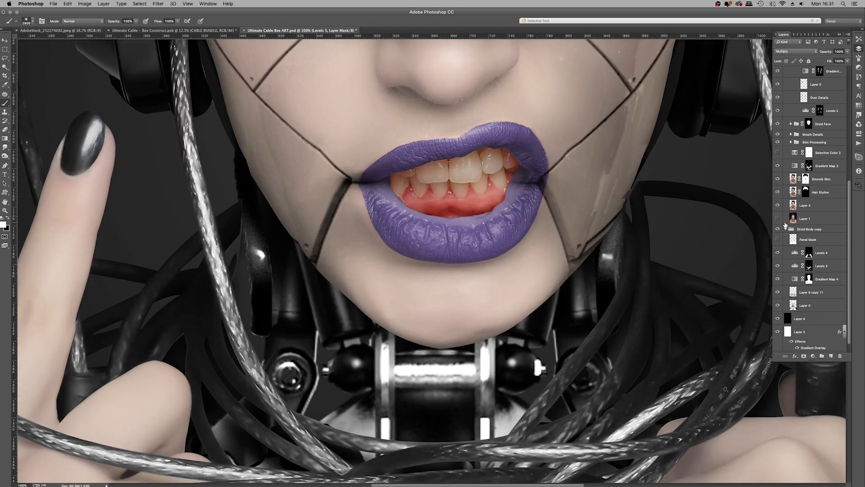
click(824, 307)
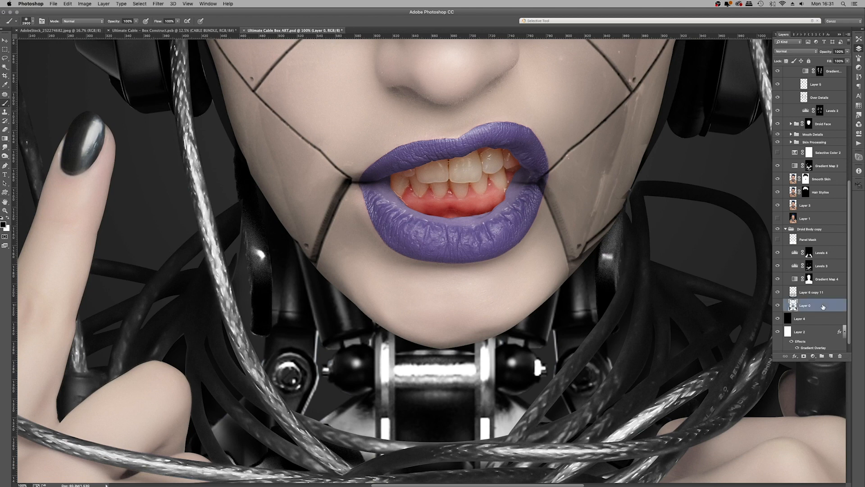
key(super+shift+n)
text(Wire Construct)
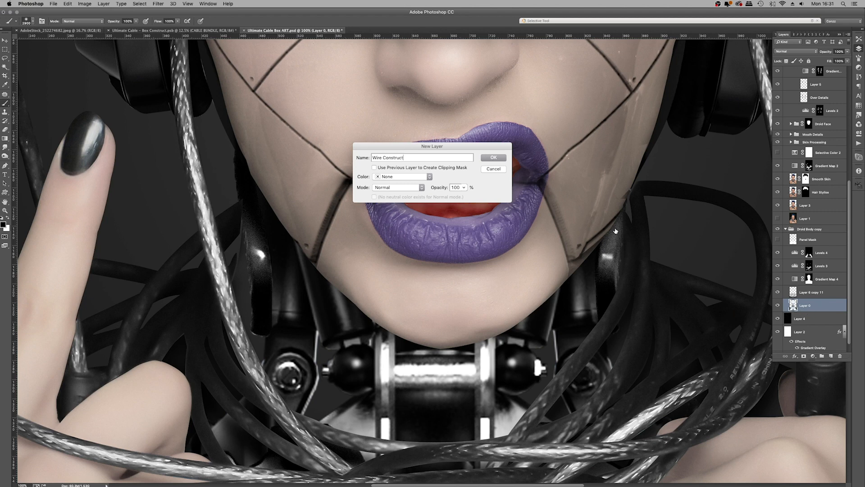
key(Return)
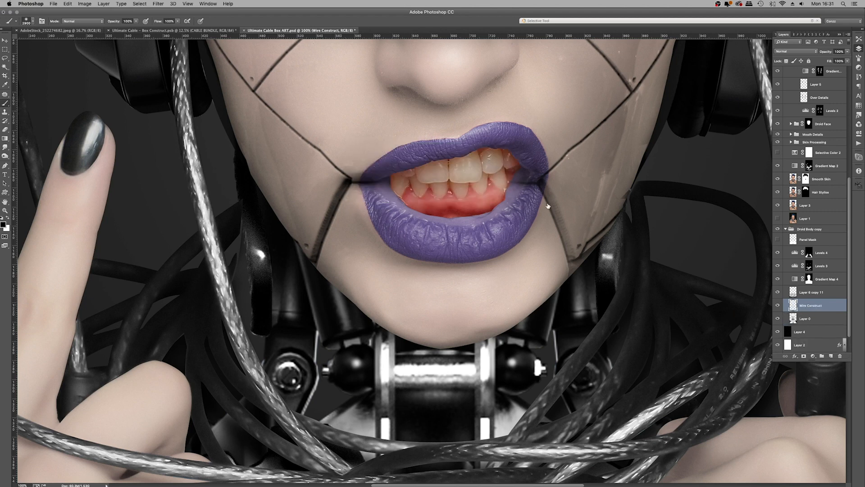
Step: Toggle the Droid Body copy group's visibility to compare the neck area with and without the droid parts
click(777, 231)
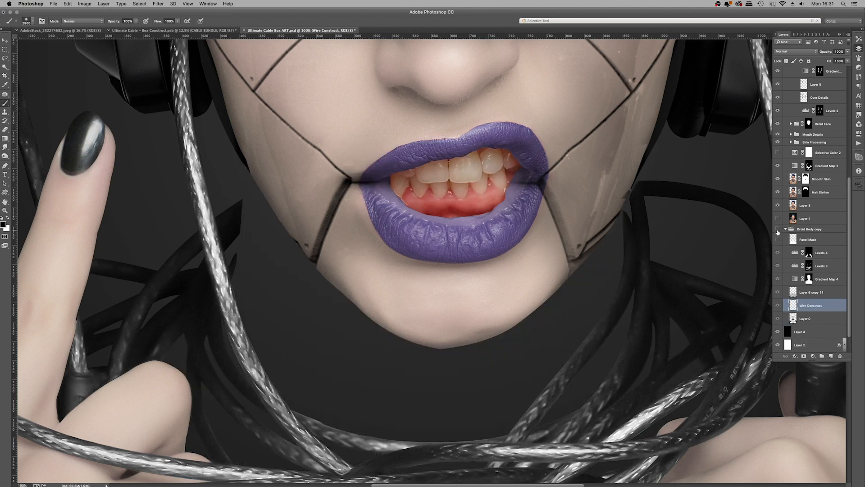
click(778, 230)
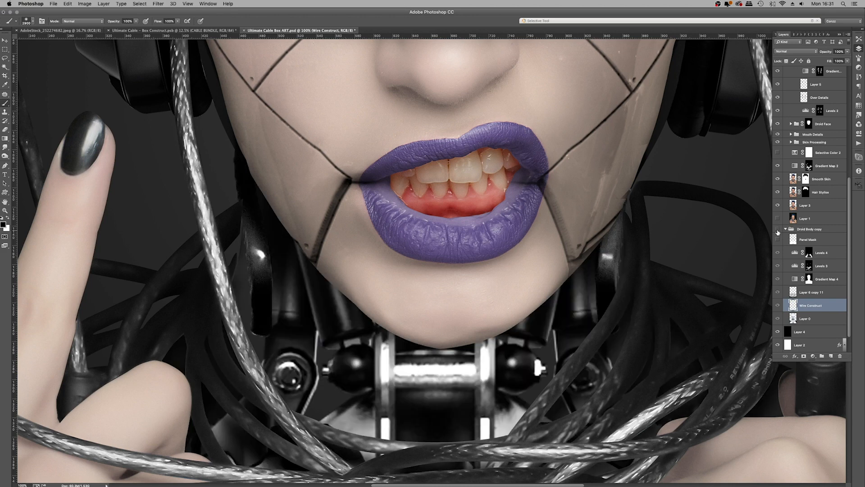
click(777, 231)
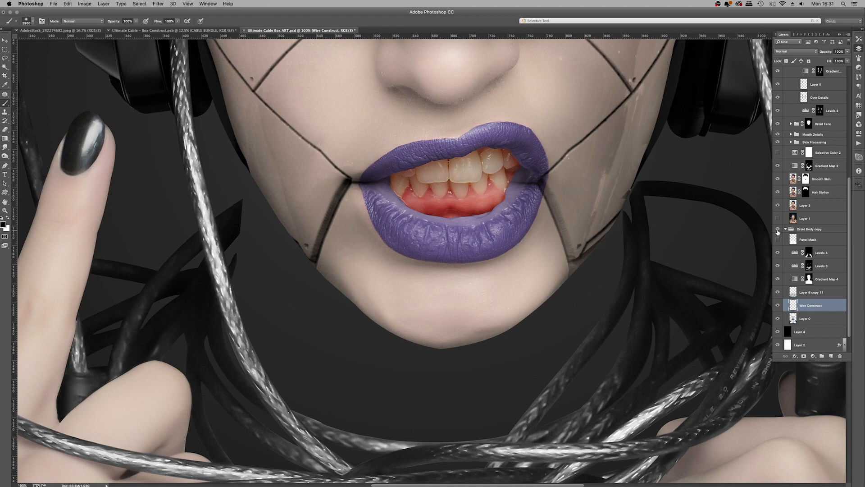
Step: Show the Droid Body copy group and draw closed pen paths over the gaps beside the jaw for the Wire Construct layer
click(777, 231)
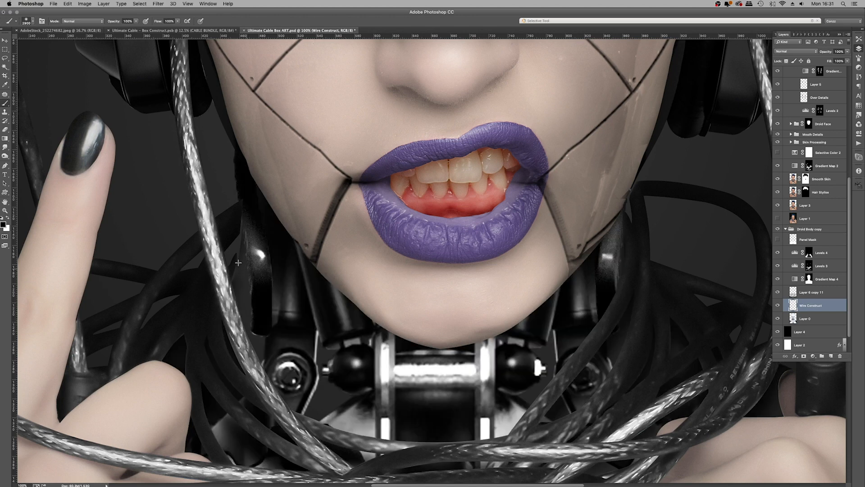
click(6, 166)
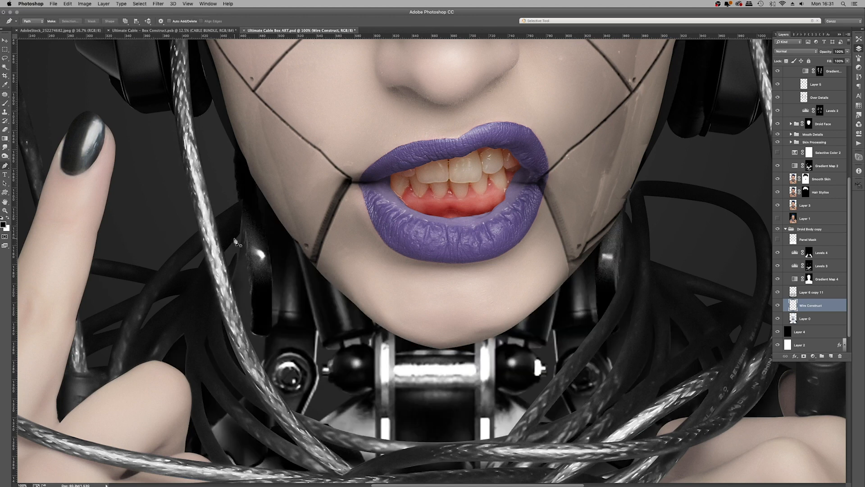
click(234, 239)
drag(254, 229, 262, 231)
click(250, 203)
click(235, 239)
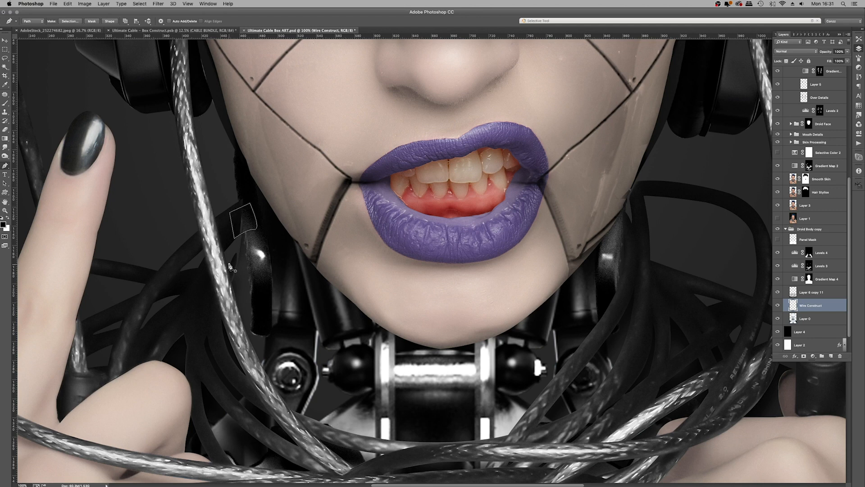
drag(245, 247, 253, 262)
drag(224, 290, 209, 273)
click(230, 266)
click(625, 175)
click(633, 208)
Step: Fill the drawn paths on the Wire Construct layer and delete the paths
right_click(488, 291)
click(532, 324)
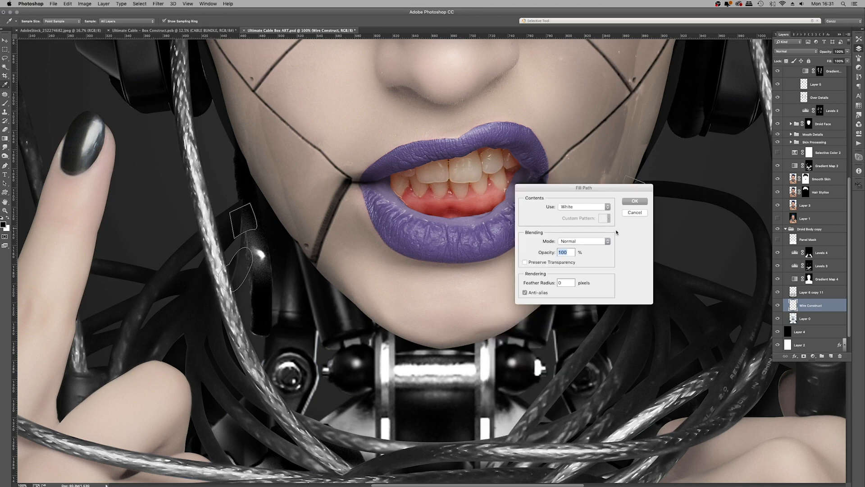
click(595, 206)
click(600, 197)
click(630, 203)
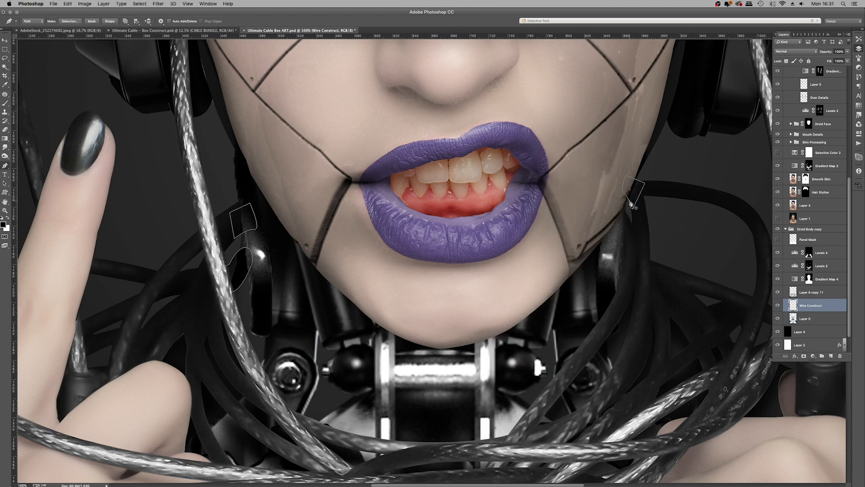
right_click(400, 253)
click(413, 262)
Step: Examine the patched neck area and the whole portrait at decreasing magnifications
click(6, 211)
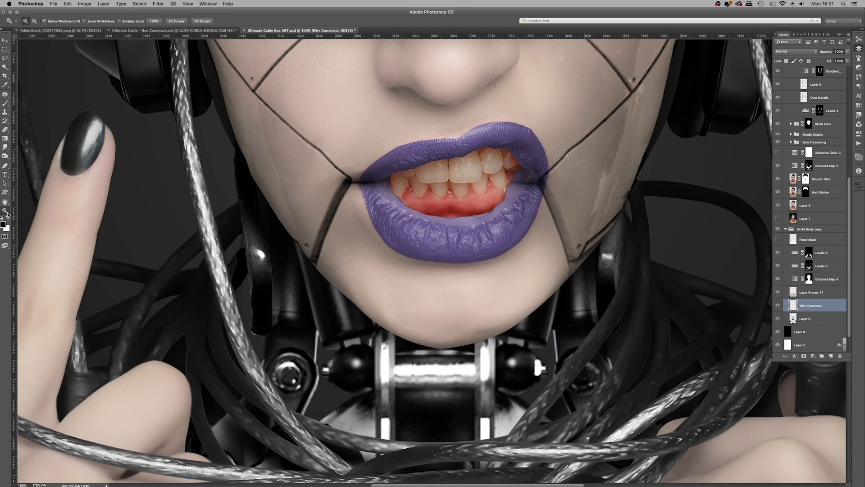
right_click(510, 258)
click(517, 264)
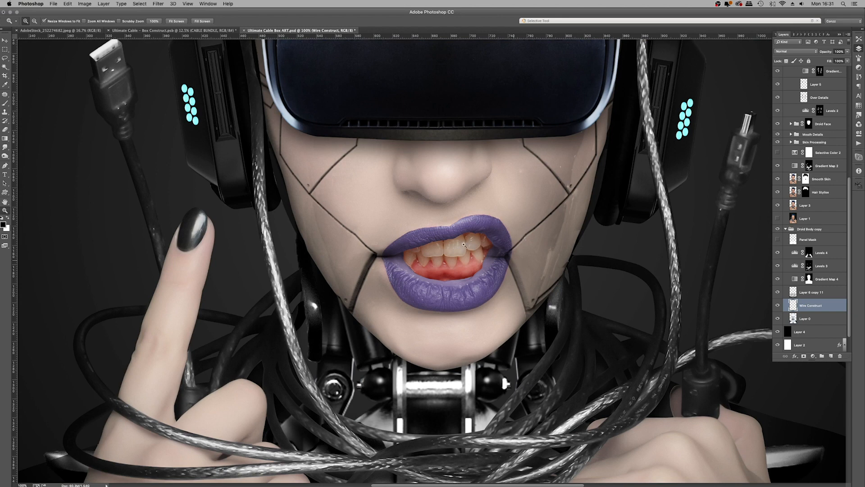
key(super+0)
right_click(467, 221)
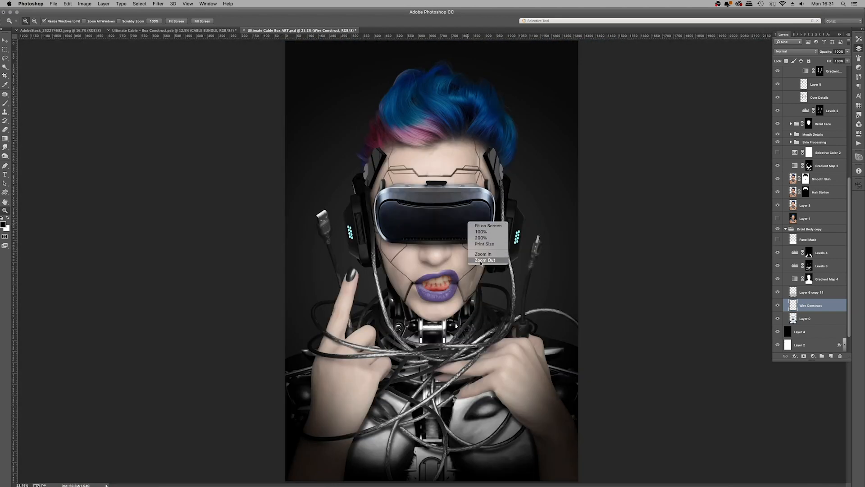
click(480, 261)
right_click(459, 237)
click(475, 270)
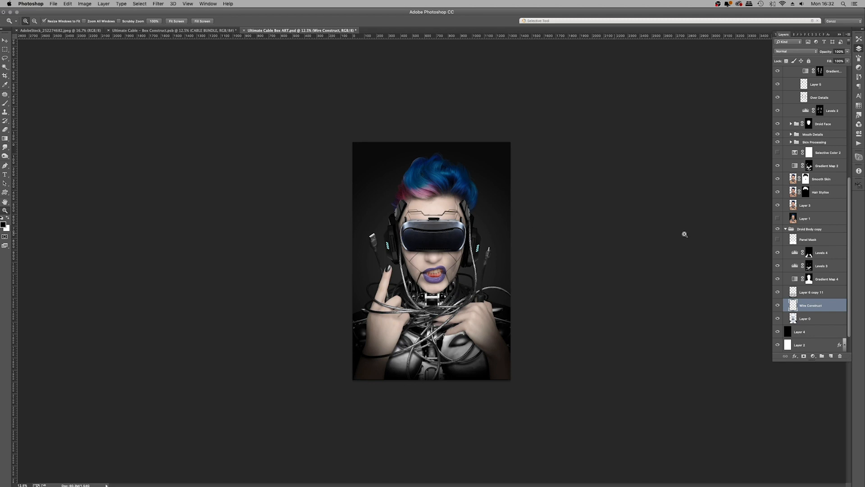
Step: Load the Girl Lips Mask as a selection around the lips
scroll(820, 191, up, 10)
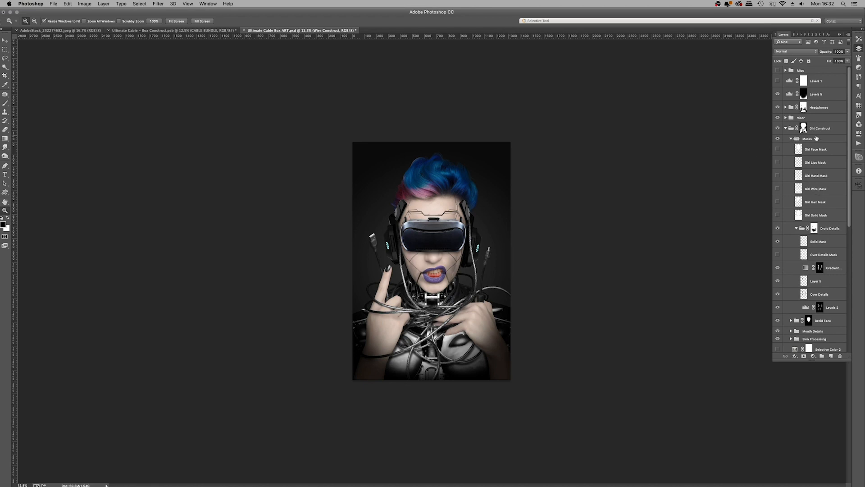
click(826, 98)
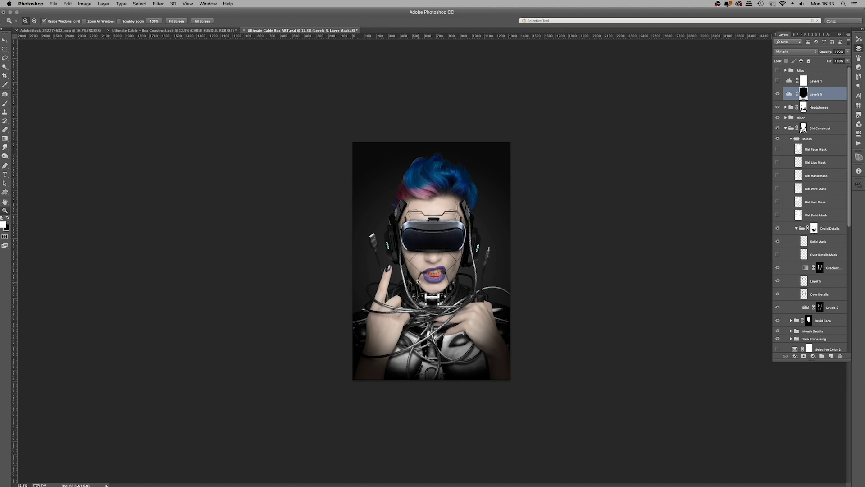
click(419, 282)
click(419, 282)
click(419, 282)
super+click(799, 162)
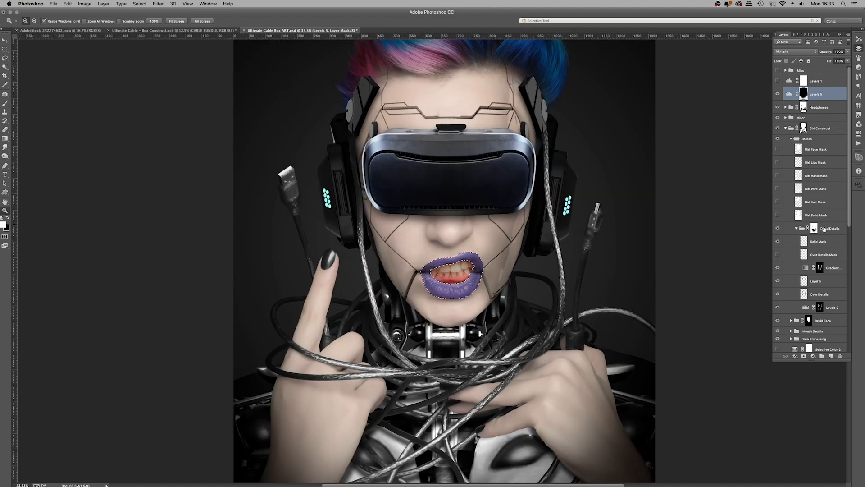
Step: Add a Levels adjustment for the selected lips inside the Mouth Details group, with input black 38 and midtones 0.87
scroll(824, 229, down, 5)
click(791, 239)
click(829, 262)
click(813, 356)
click(822, 378)
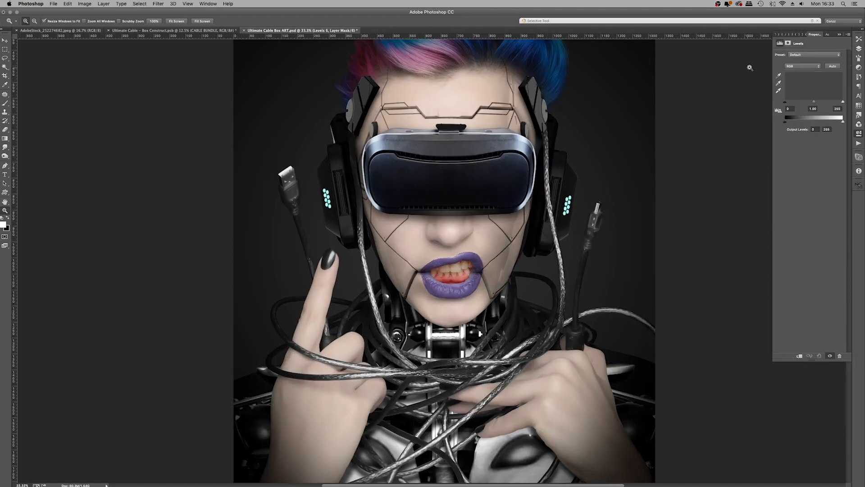
drag(786, 102, 820, 103)
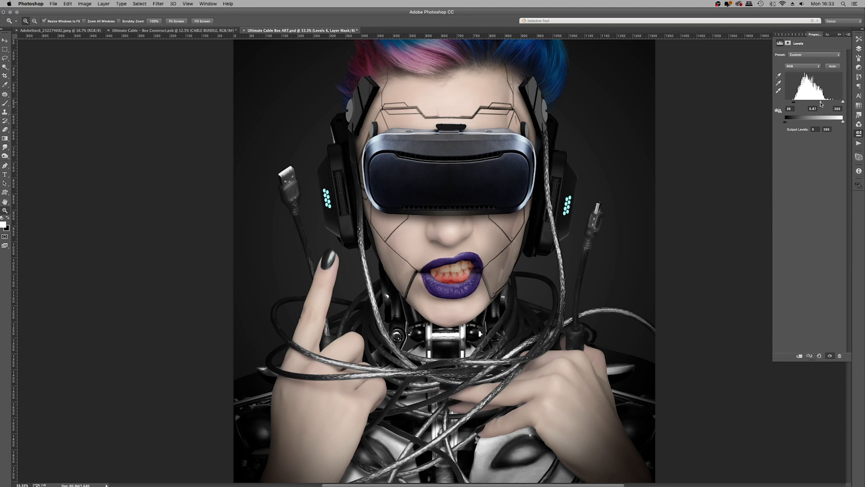
Step: Set the lip Levels layer to Overlay blending and lower its opacity to 79%
click(859, 48)
click(797, 51)
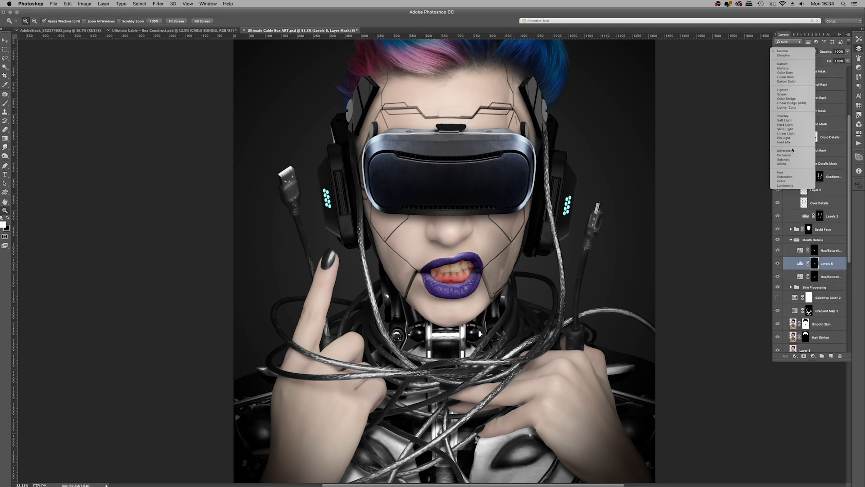
click(793, 119)
mouse_move(847, 52)
mouse_down()
mouse_move(811, 63)
mouse_move(839, 64)
mouse_up()
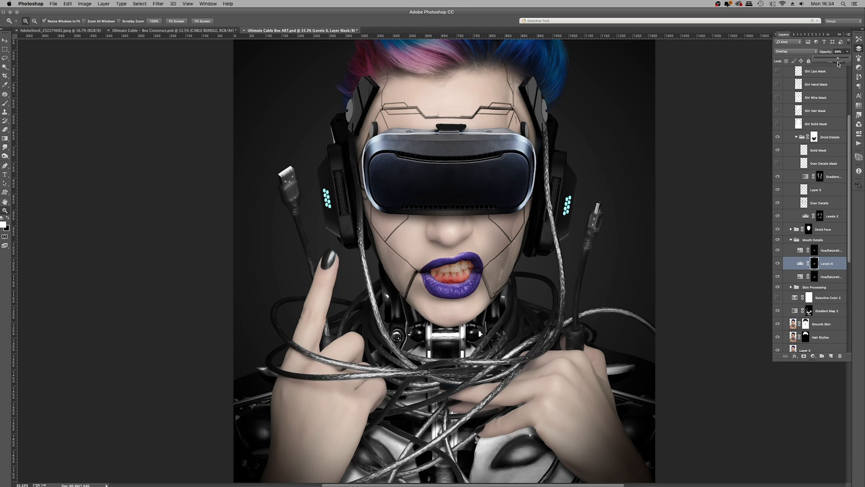
Step: Soften the lip Levels mask with a Gaussian Blur of radius 2
click(162, 4)
mouse_move(192, 84)
click(270, 133)
text(2)
key(Return)
alt+click(481, 215)
alt+click(481, 214)
alt+click(481, 214)
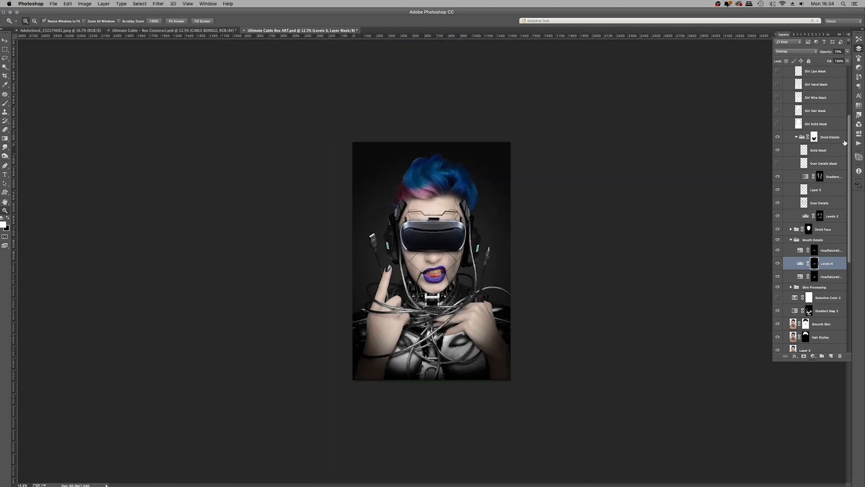
Step: Examine the visor and mouth at 100%, and fit the whole portrait on screen
scroll(819, 186, up, 5)
click(820, 96)
click(412, 233)
click(411, 233)
click(411, 232)
click(410, 232)
click(410, 232)
right_click(444, 221)
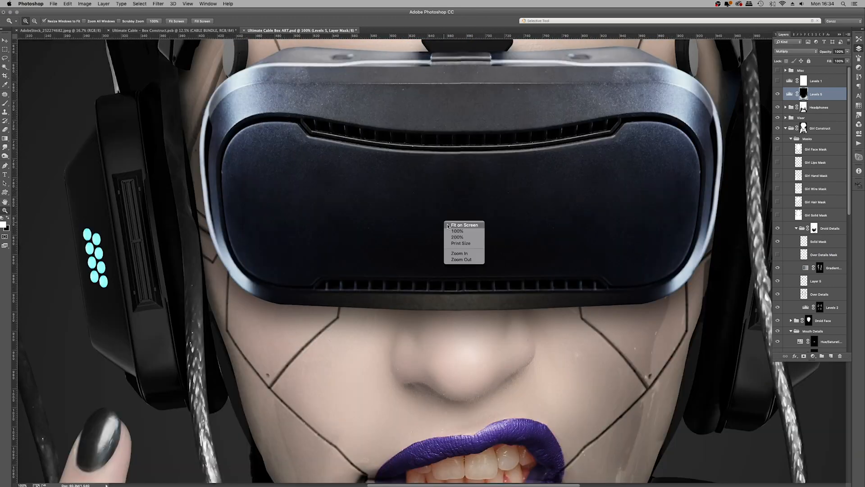
click(452, 225)
Step: Add a Levels adjustment from the face-shaped selection above Levels 6 in the Droid Body copy group, with output white 58
click(804, 128)
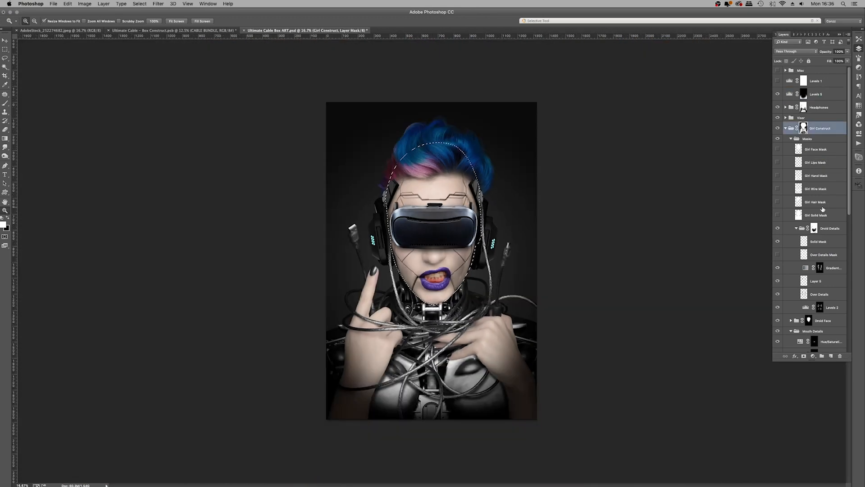
click(813, 357)
click(825, 381)
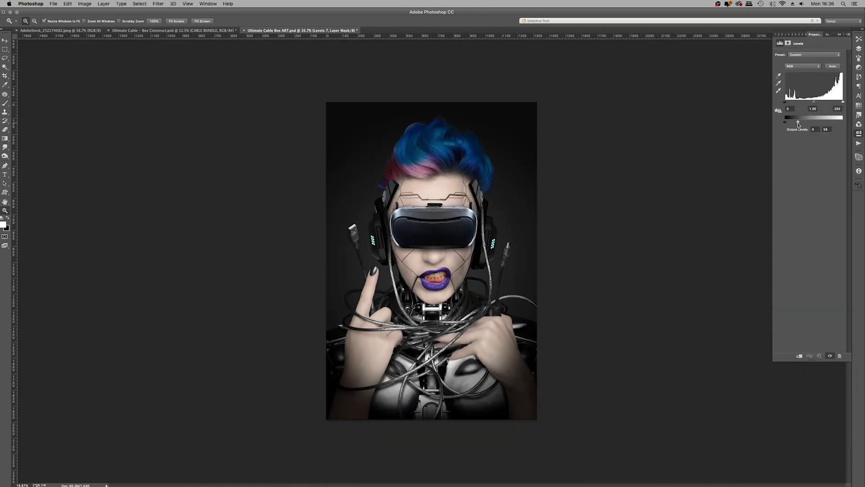
click(859, 49)
key(v)
Step: Blur the face-shaped Levels mask with a 30.3 px Gaussian Blur and set the layer to Multiply
click(157, 4)
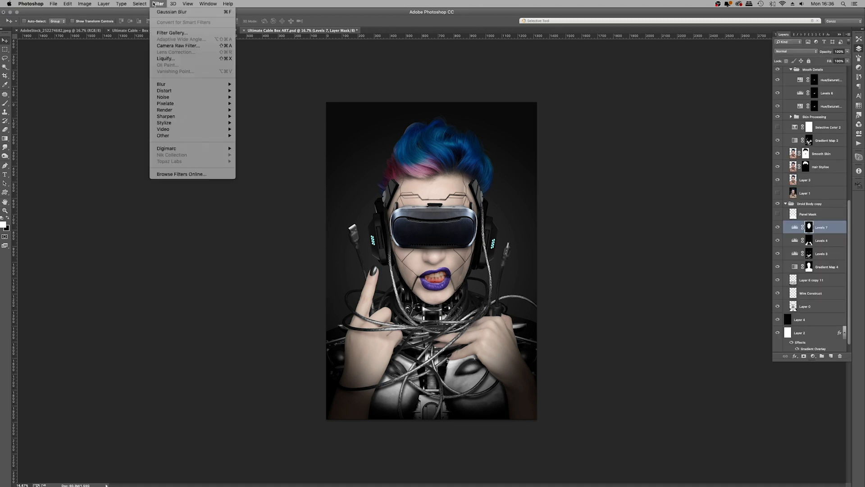
click(172, 12)
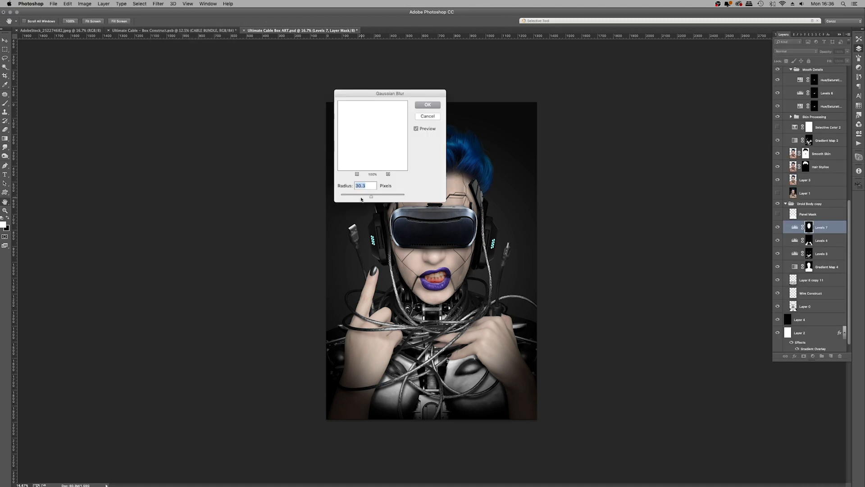
click(439, 106)
click(797, 51)
click(797, 69)
Step: Select everything outside the Layer 0 outline to keep the face shadow on the droid body only, and deselect
super+click(794, 308)
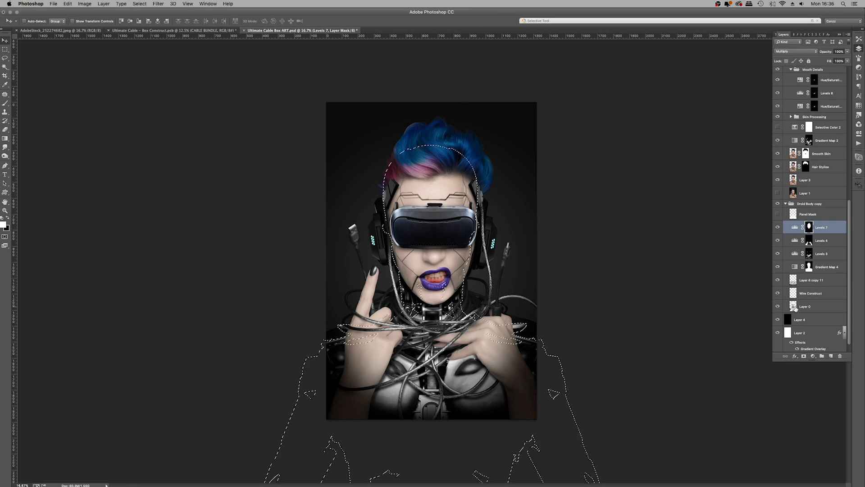
key(super+shift+i)
key(super+d)
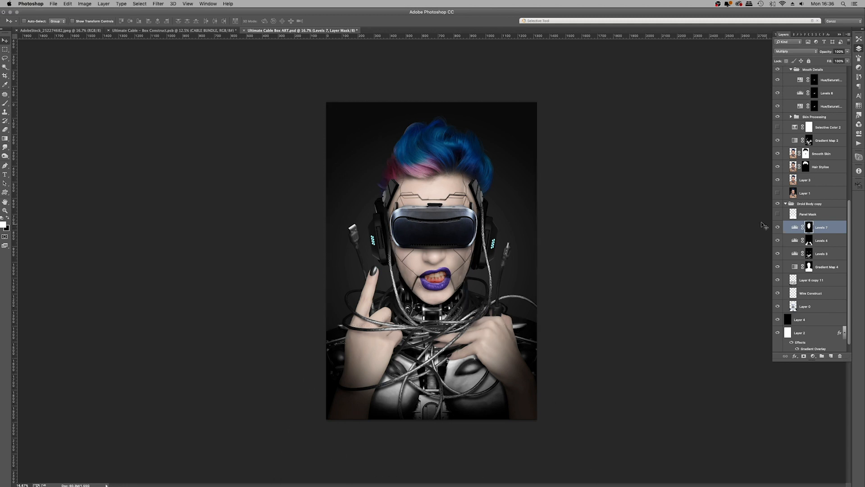
key(super+minus)
key(super+plus)
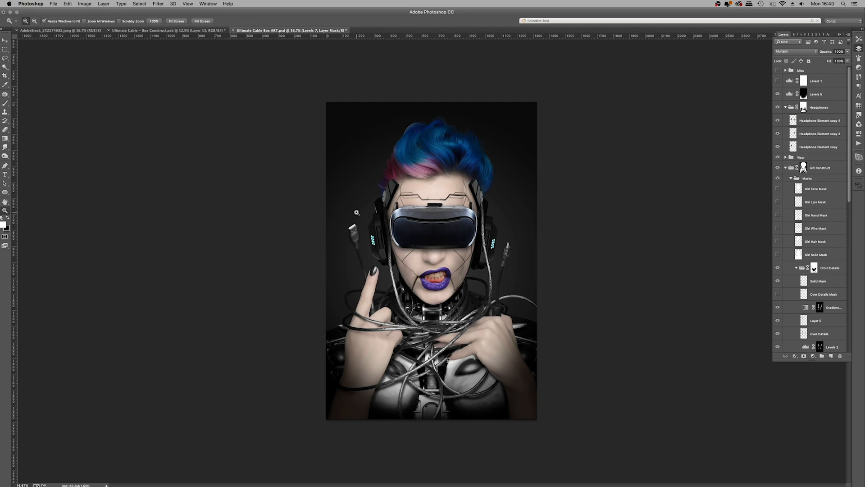
Step: On the Headphone Element copy 4 layer, lasso the clusters of cyan lights on both headphones
key(super+1)
key(l)
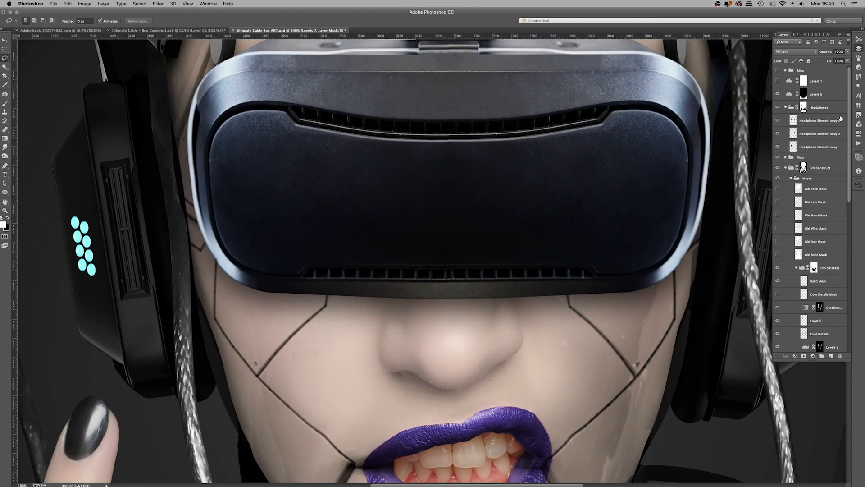
click(801, 122)
click(778, 121)
click(779, 121)
mouse_move(72, 210)
mouse_down()
mouse_move(70, 243)
mouse_move(102, 250)
mouse_move(72, 210)
mouse_up()
drag(563, 241, 378, 245)
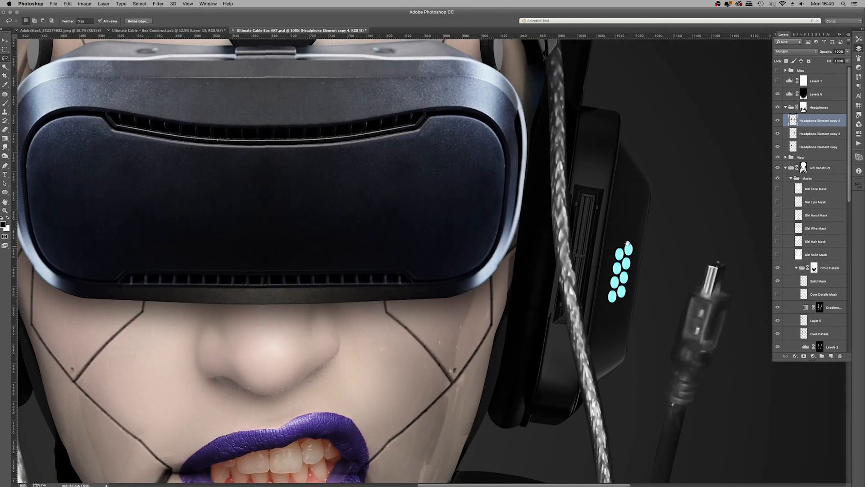
mouse_move(617, 242)
mouse_down()
mouse_move(607, 293)
mouse_move(614, 311)
mouse_move(638, 269)
mouse_move(640, 244)
mouse_move(627, 235)
mouse_up()
Step: Copy the selected headphone lights to a new layer and set its blend mode to Screen
key(super+minus)
key(super+minus)
key(super+minus)
key(super+minus)
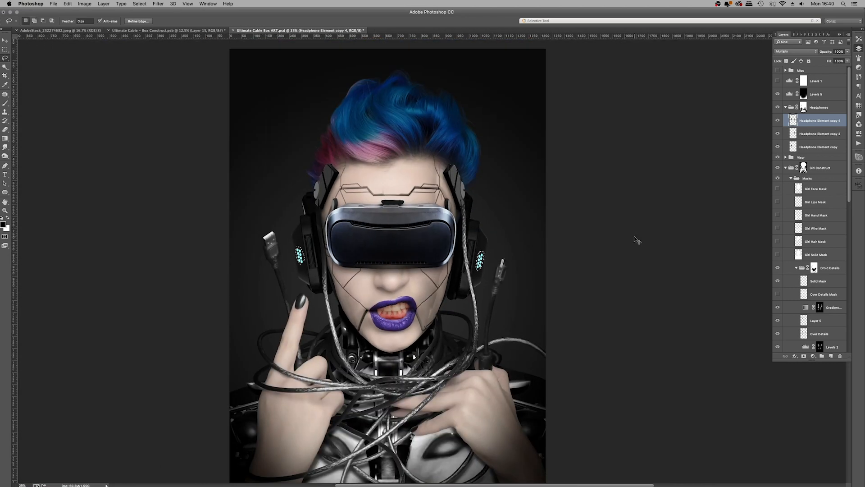
key(super+j)
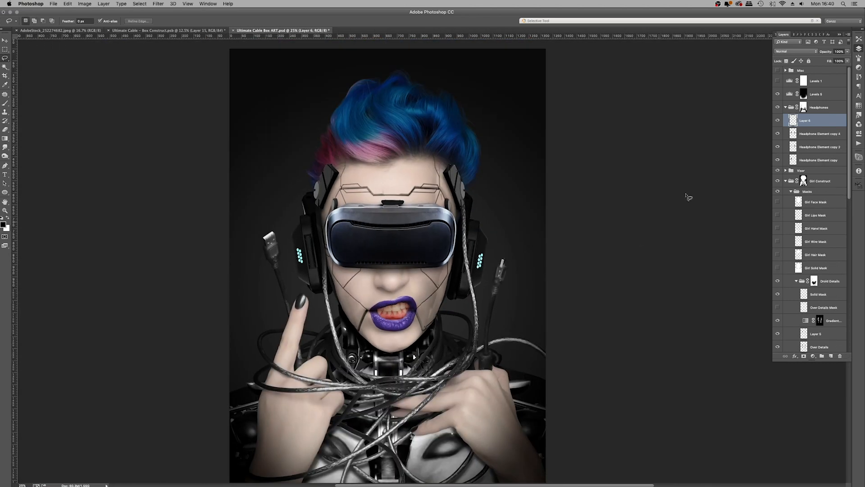
click(787, 51)
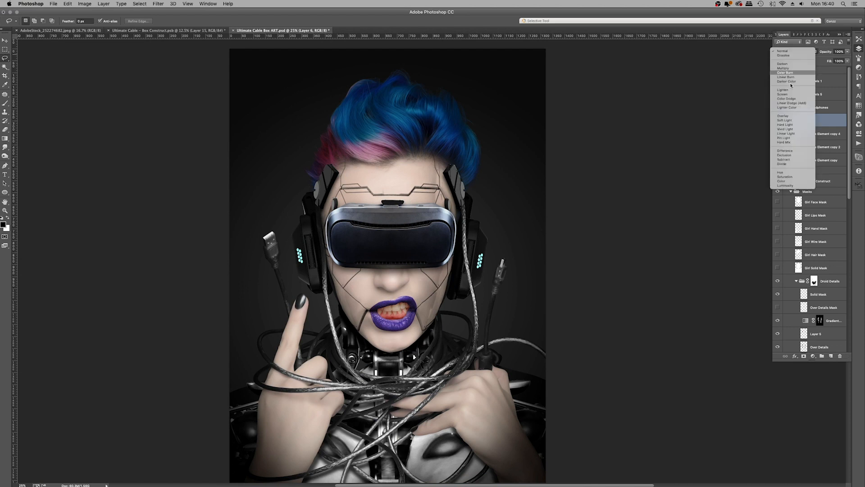
click(793, 92)
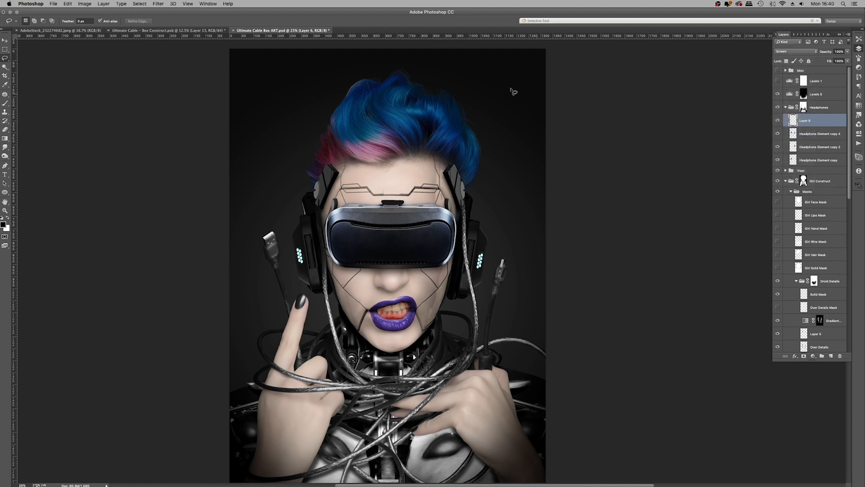
Step: Apply Levels to the Layer 6 headphone lights with a black input level of about 124 for more contrast
key(super+plus)
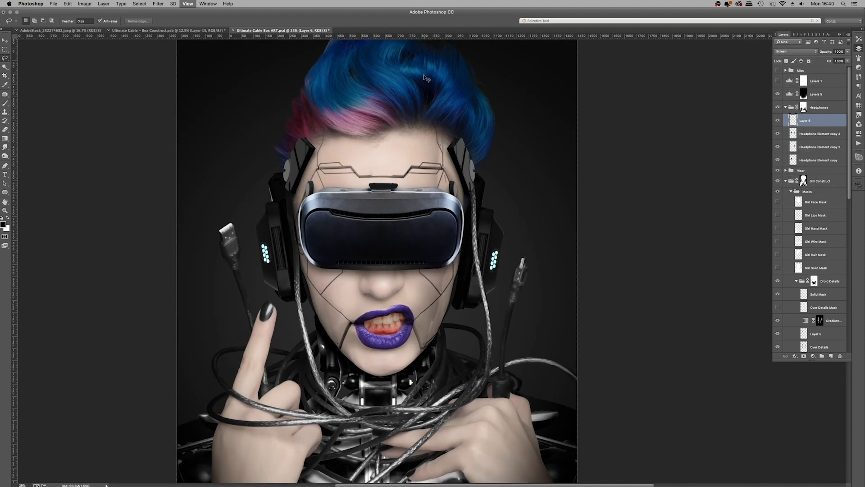
key(super+plus)
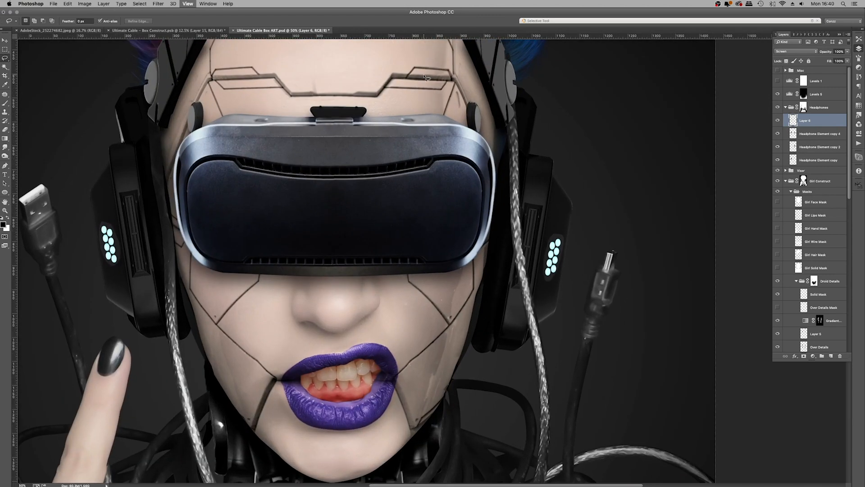
key(super+plus)
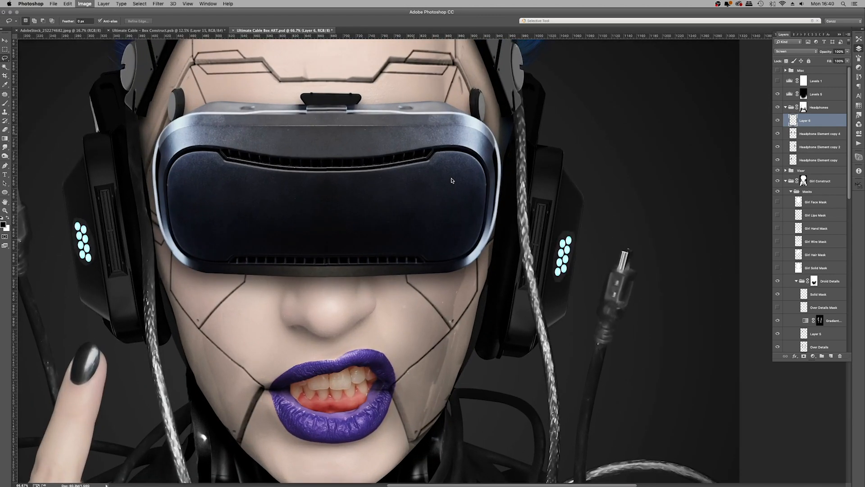
key(super+l)
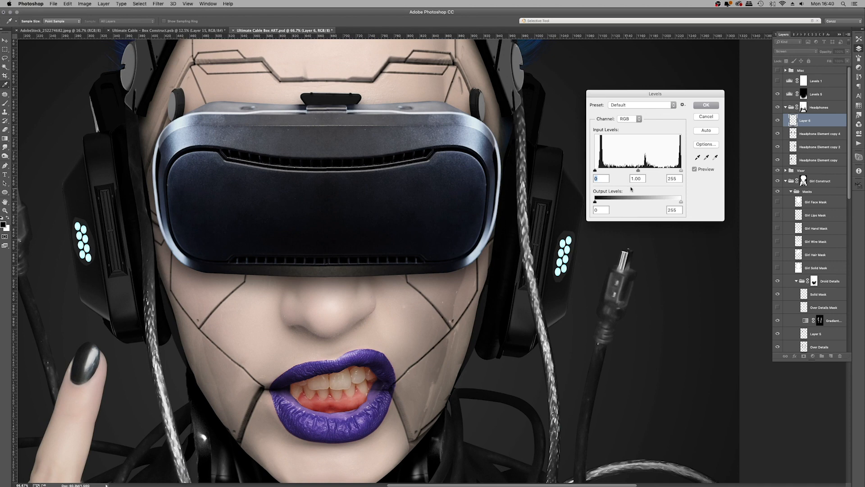
drag(599, 169, 631, 172)
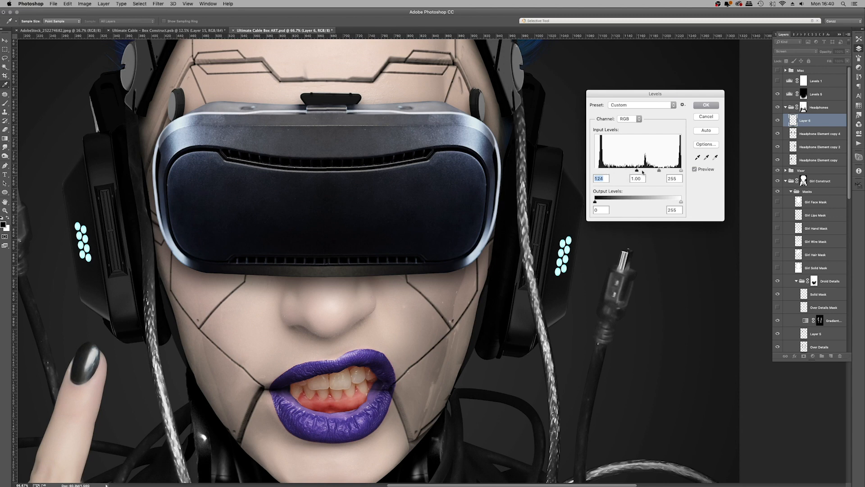
click(677, 171)
key(Return)
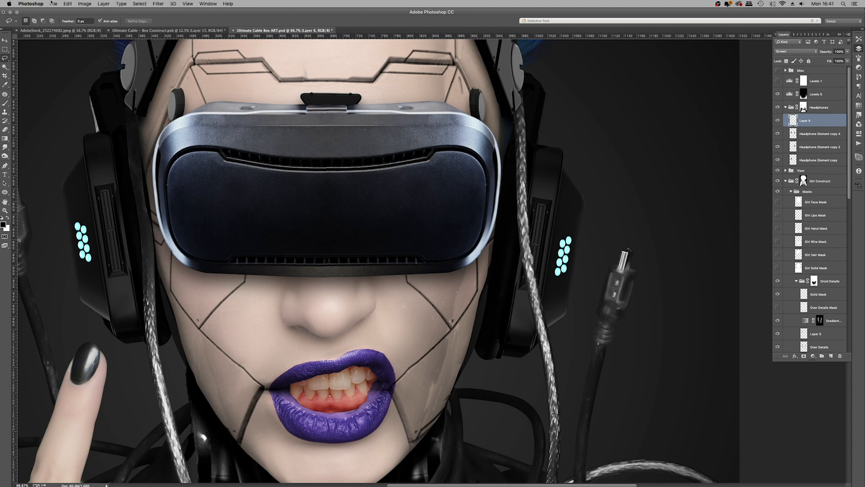
click(157, 4)
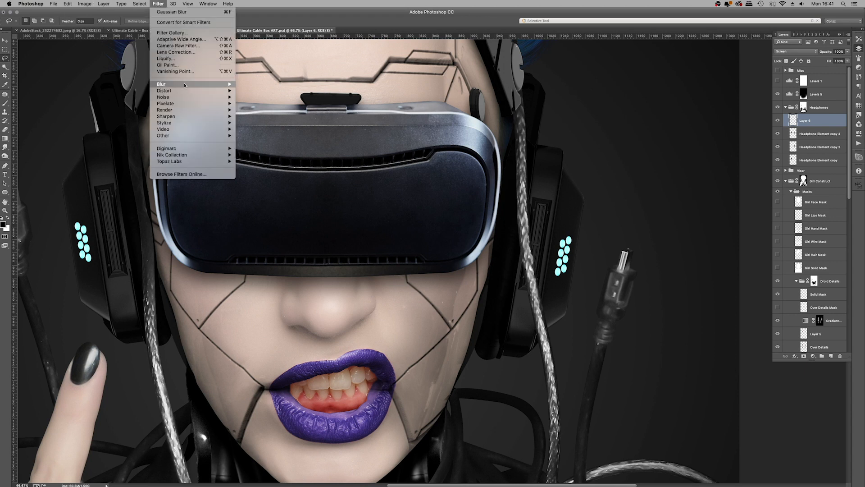
mouse_move(189, 85)
click(292, 134)
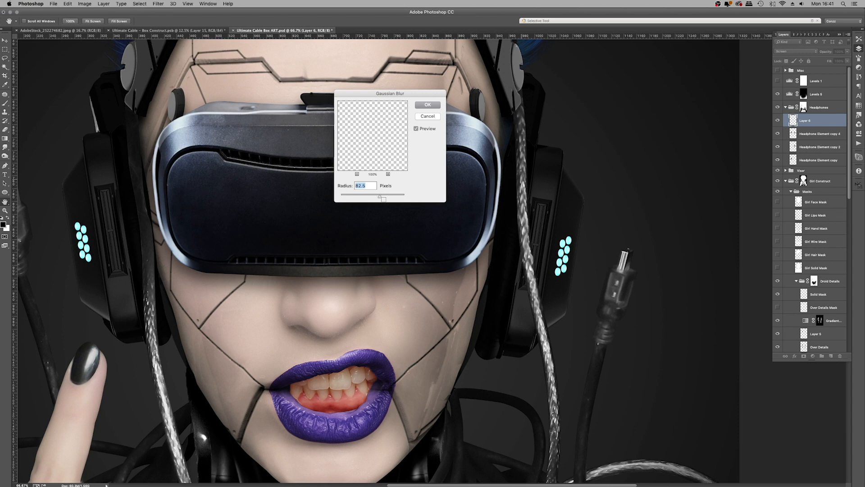
drag(382, 196, 360, 197)
click(423, 117)
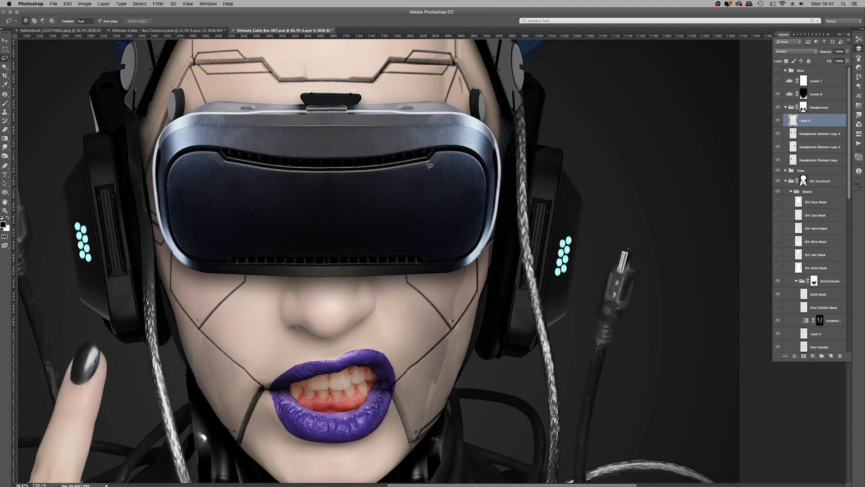
Step: Duplicate the Layer 6 headphone lights to a new layer
key(super+j)
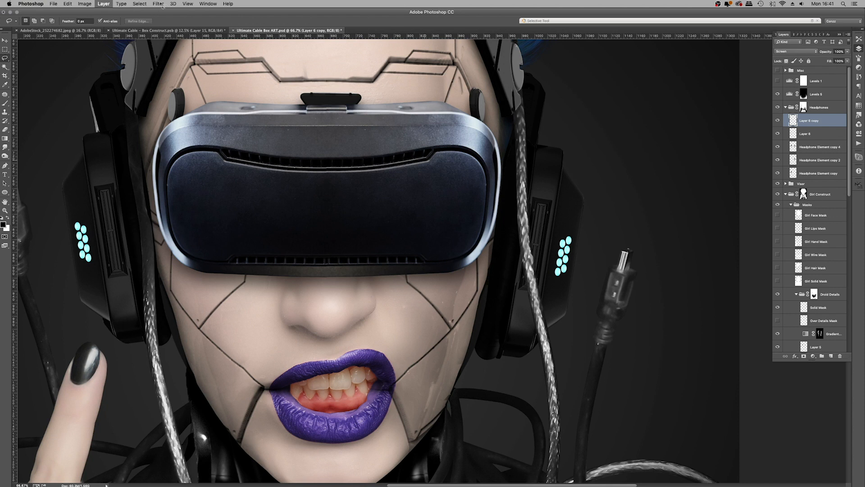
Step: Try a 36 px Gaussian Blur on the duplicated headphone lights, and undo it
click(159, 4)
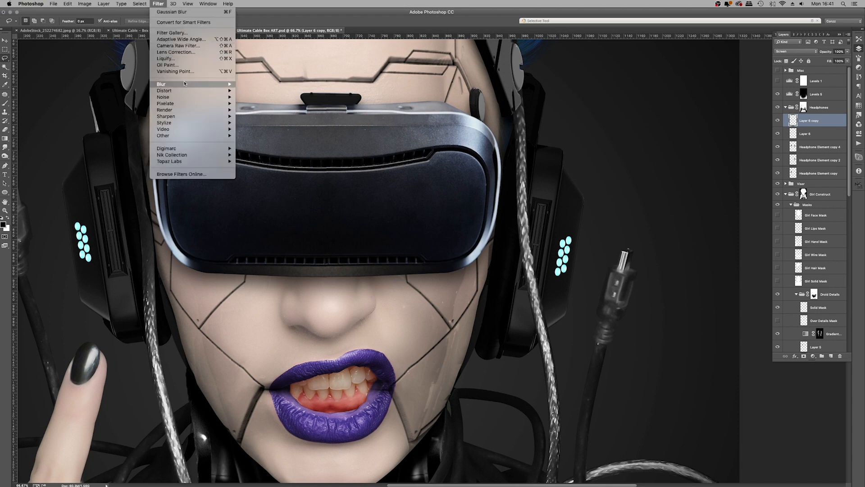
mouse_move(184, 84)
click(286, 119)
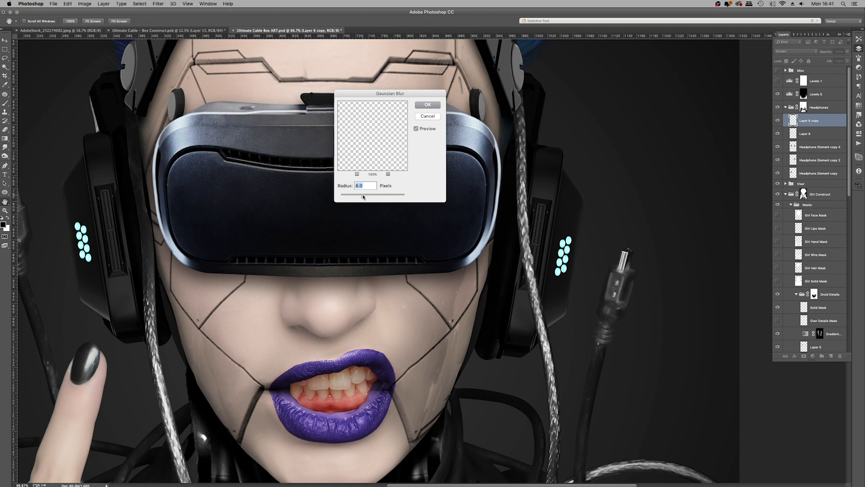
drag(364, 196, 368, 197)
key(Return)
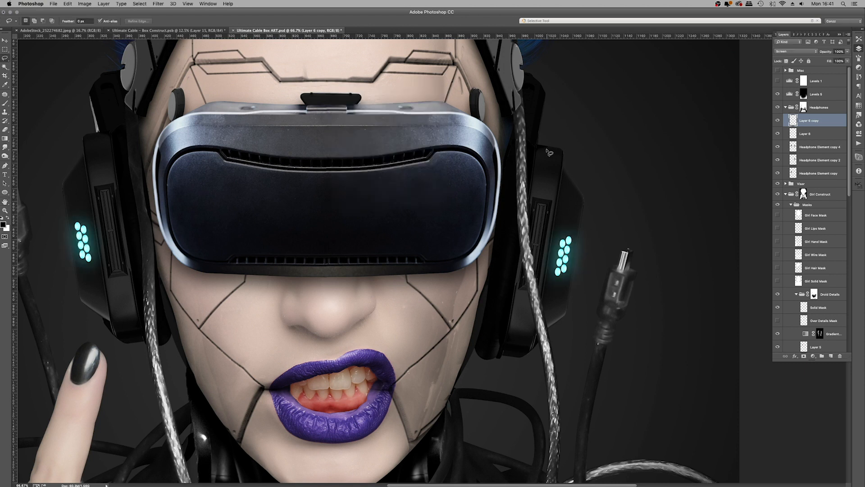
key(super+z)
key(super+z)
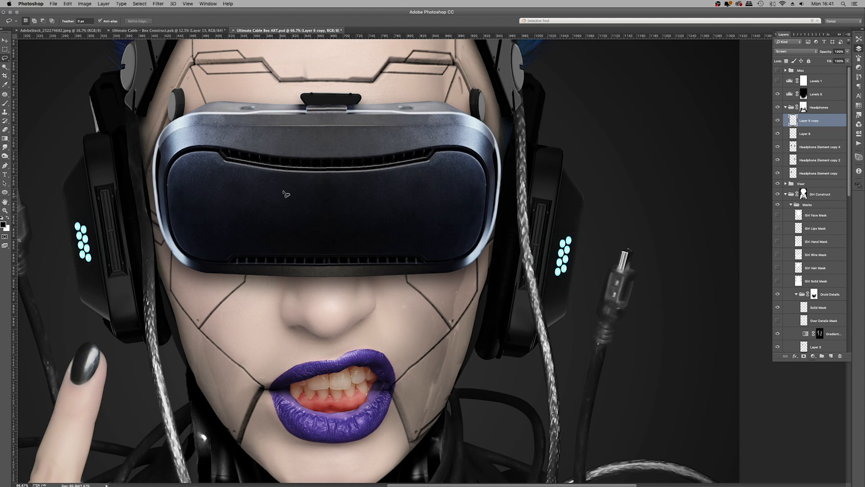
Step: Blur the duplicated headphone lights with an 8.2 px Gaussian Blur
click(158, 4)
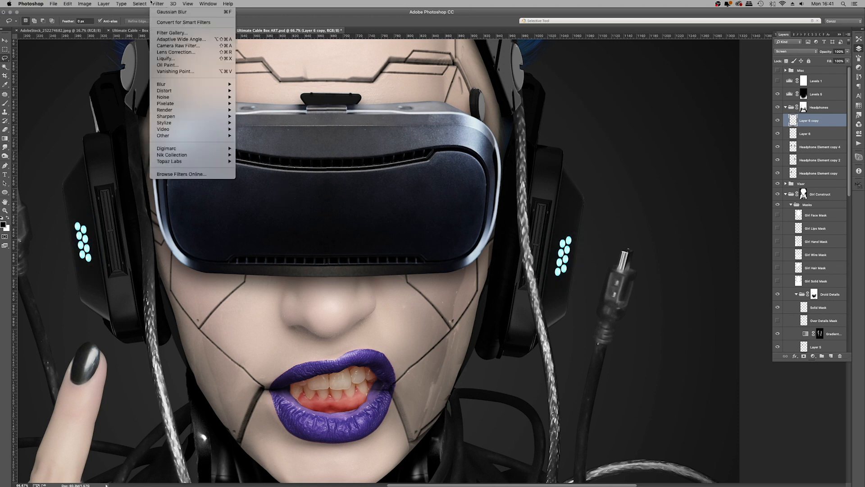
mouse_move(180, 84)
click(260, 134)
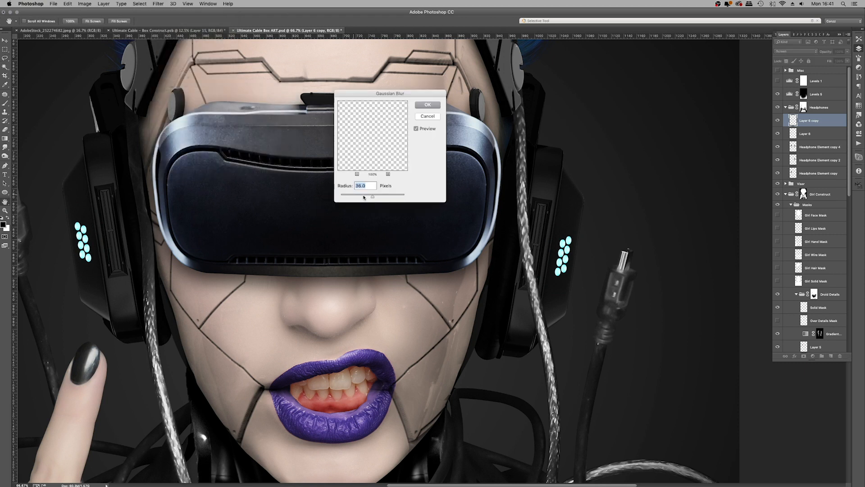
drag(376, 95, 445, 123)
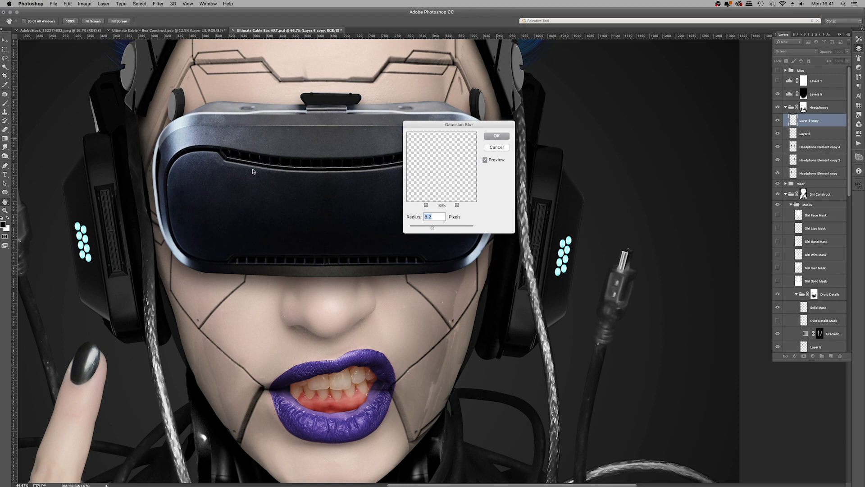
click(493, 135)
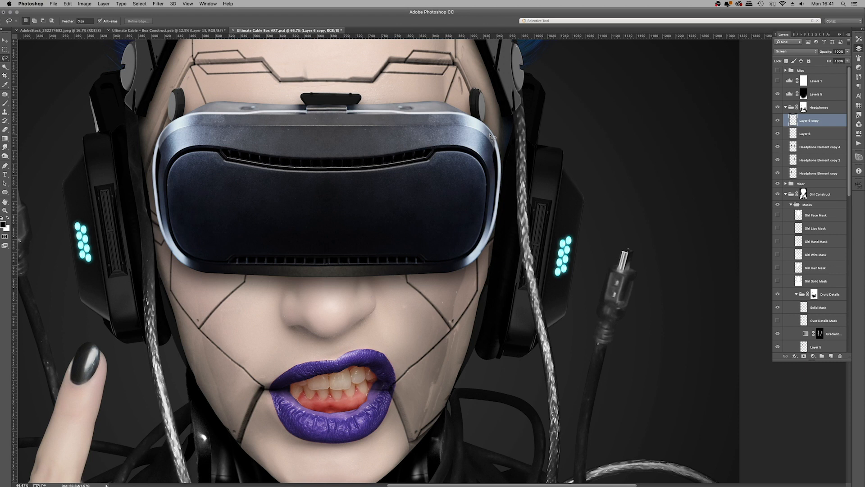
Step: Duplicate the blurred lights layer and apply a 16.2 px Gaussian Blur to the new copy
key(super+j)
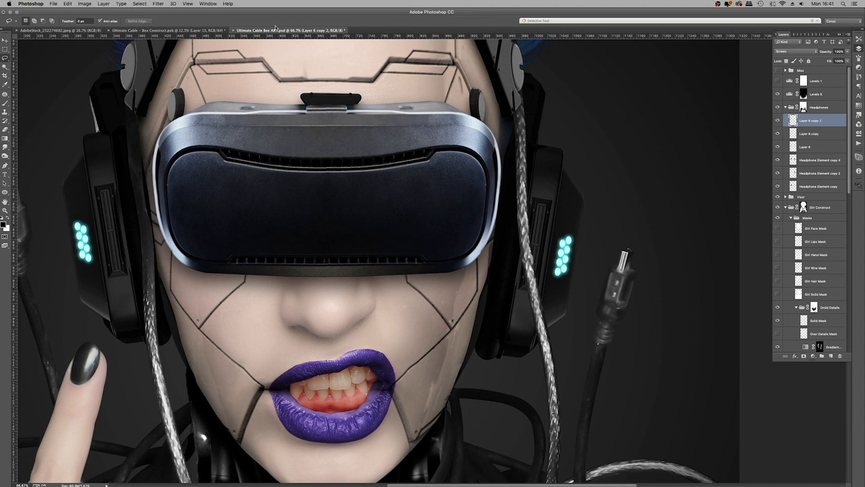
click(158, 4)
mouse_move(193, 84)
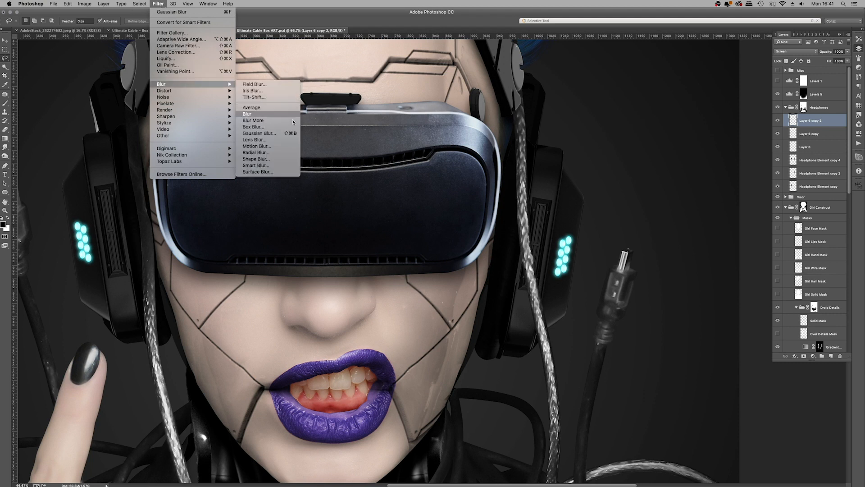
click(273, 133)
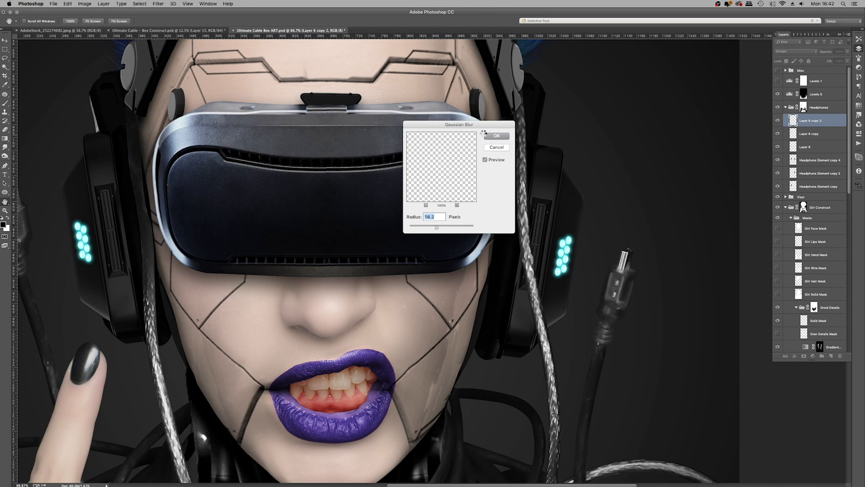
key(Return)
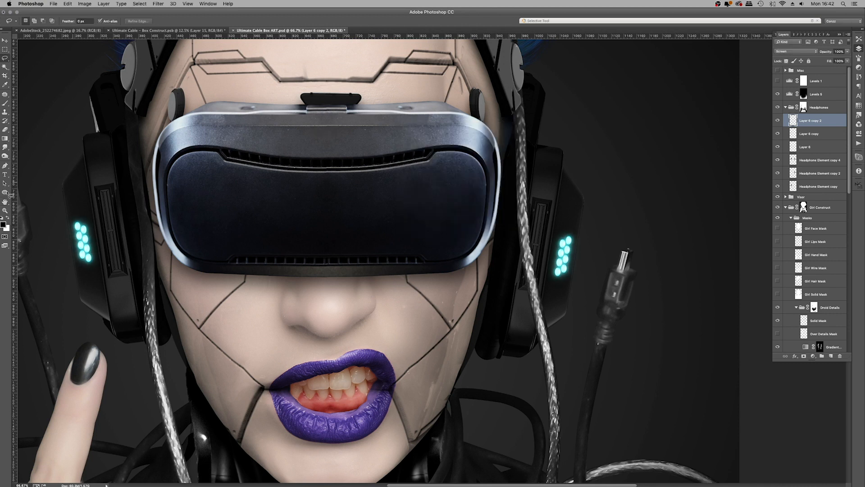
Step: In the Visor group, raise the opacity of Gradient Map 1 to neutralize the visor's blue tint, and clear the visor selection
click(5, 210)
right_click(352, 205)
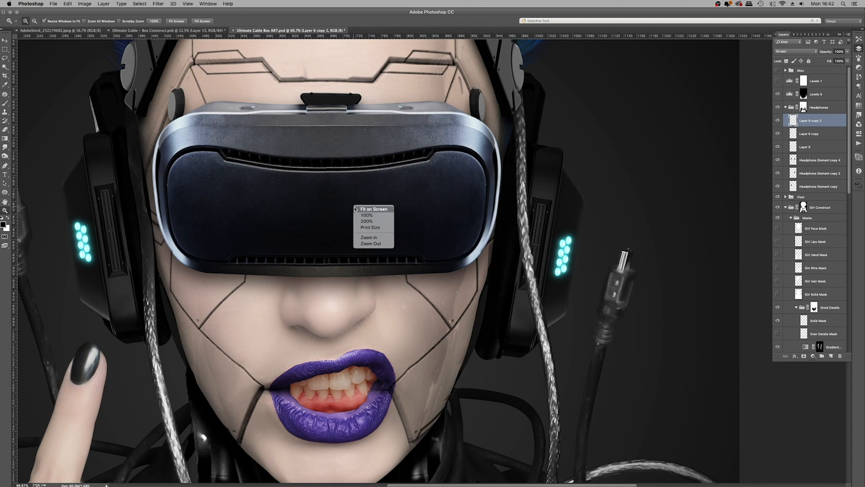
click(370, 209)
right_click(430, 145)
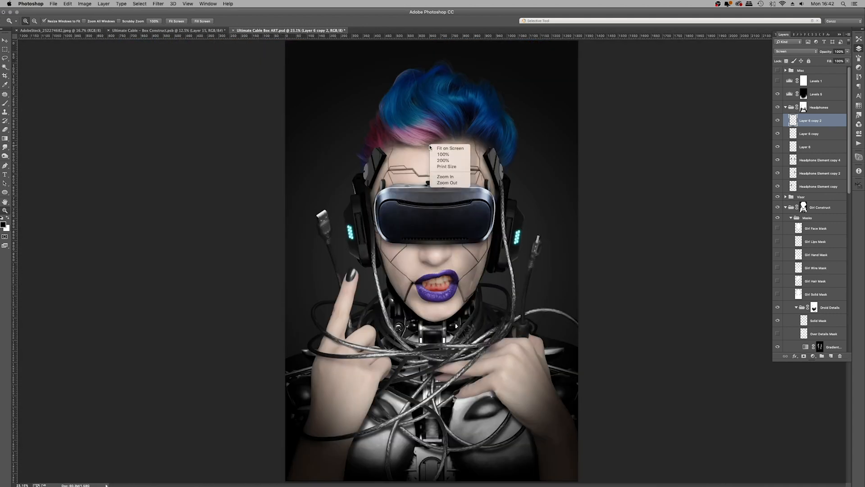
click(451, 184)
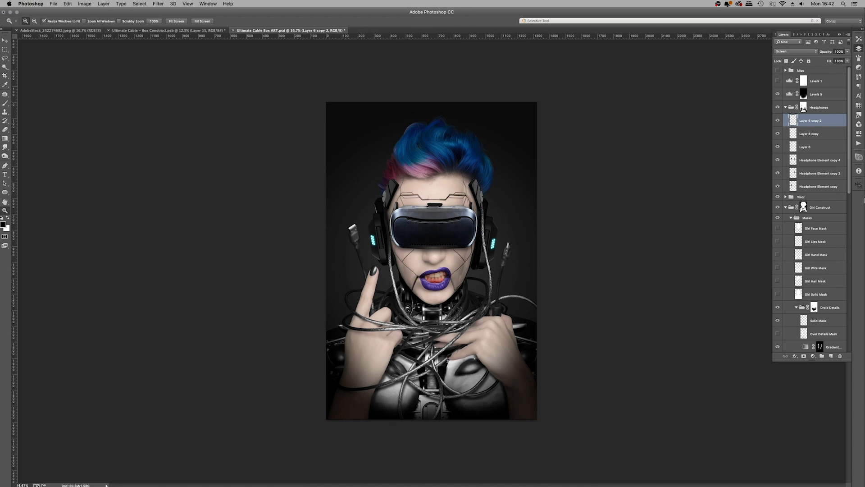
scroll(837, 201, down, 1)
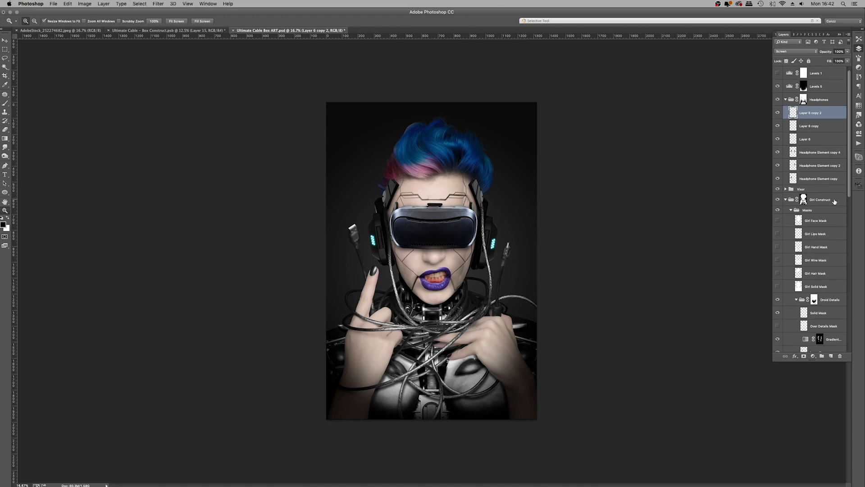
click(786, 188)
super+click(794, 213)
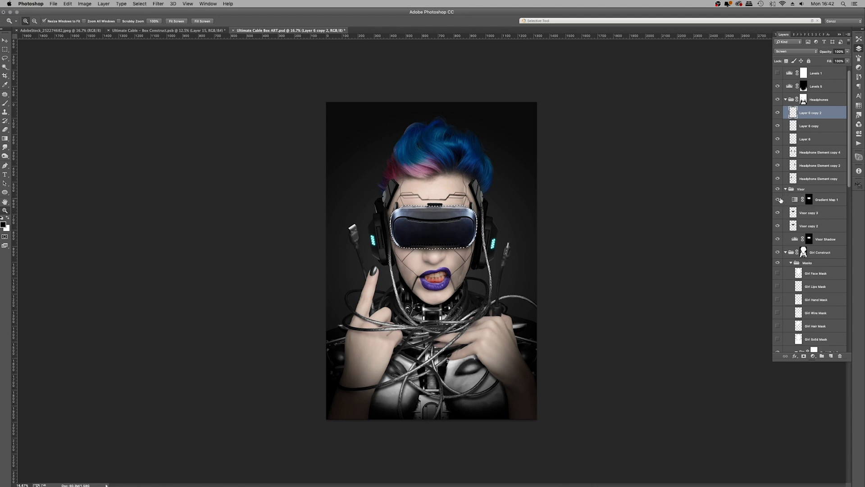
click(823, 200)
drag(848, 52, 843, 61)
key(super+d)
Step: Collapse the Headphones, Visor and Girl Construct groups, and save the document
click(785, 101)
click(786, 99)
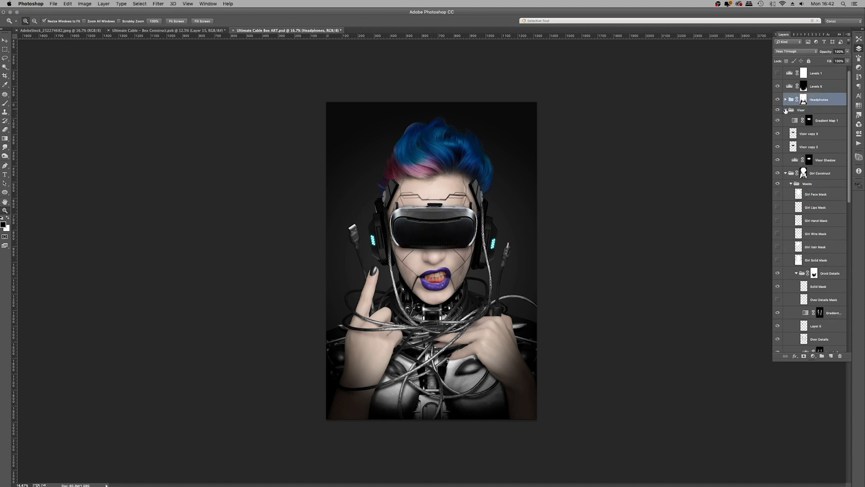
click(786, 110)
click(784, 121)
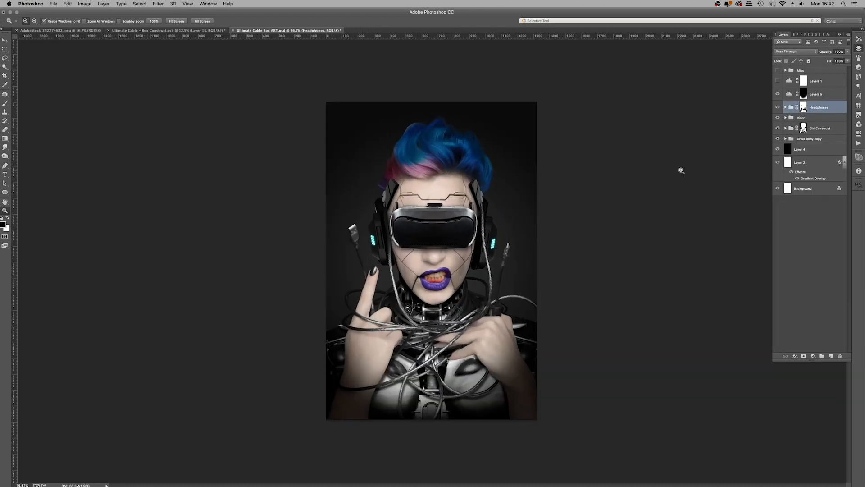
key(super+s)
Step: Switch to Finder and select pipe images 21, 14 and 3 together in the CG Tubes folder
key(super+Tab)
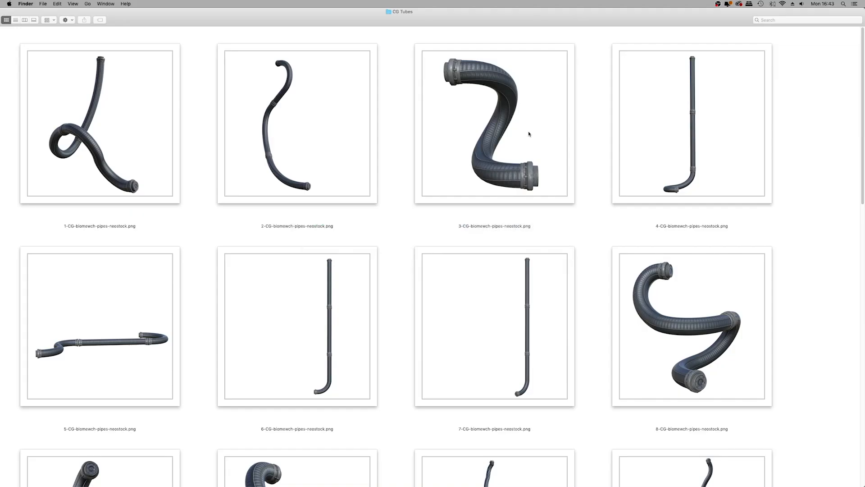
scroll(439, 194, down, 3)
scroll(439, 195, down, 10)
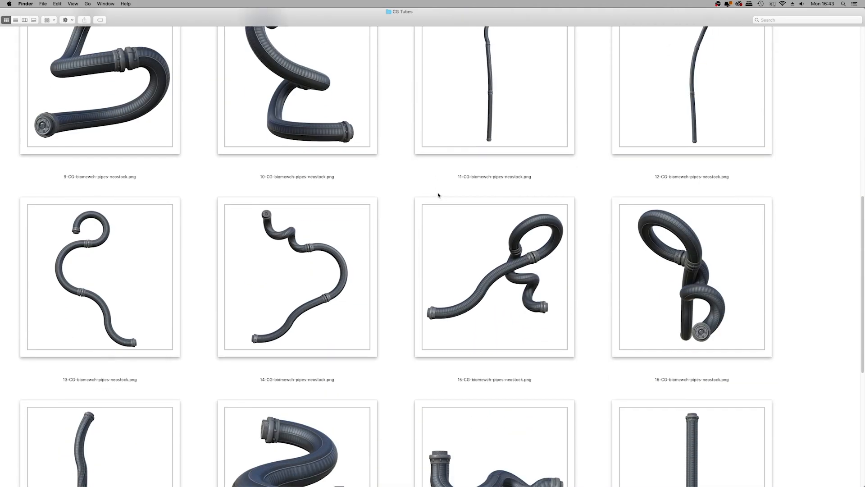
scroll(704, 192, down, 10)
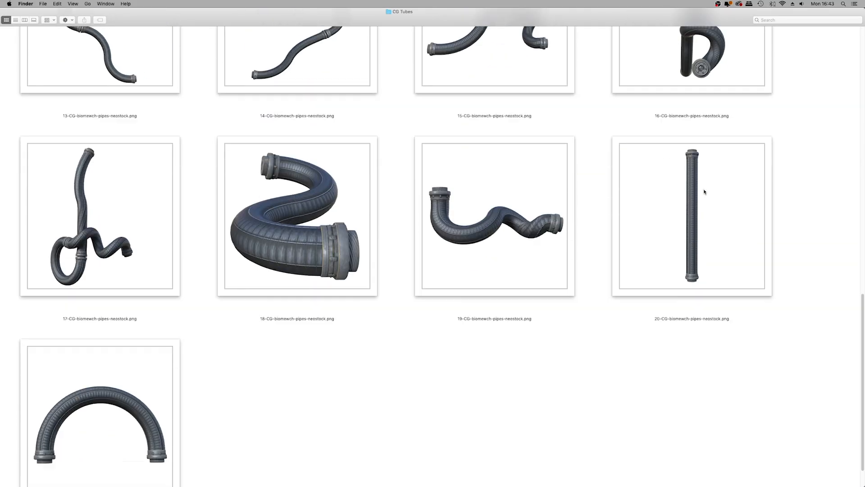
scroll(705, 192, up, 10)
scroll(704, 192, down, 2)
scroll(244, 320, down, 4)
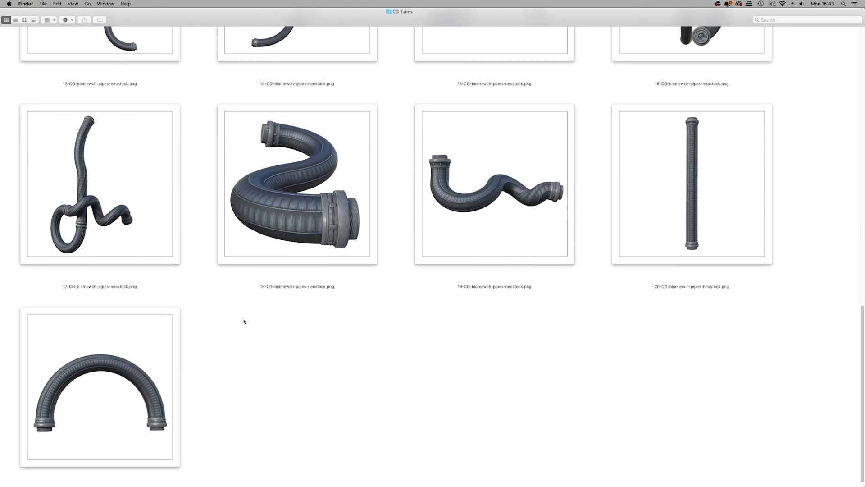
click(141, 351)
scroll(335, 325, up, 5)
scroll(337, 311, up, 3)
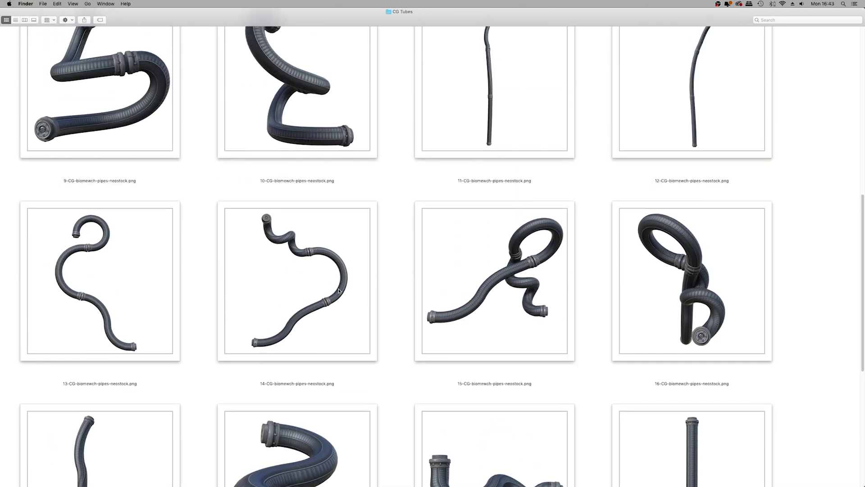
scroll(345, 275, up, 3)
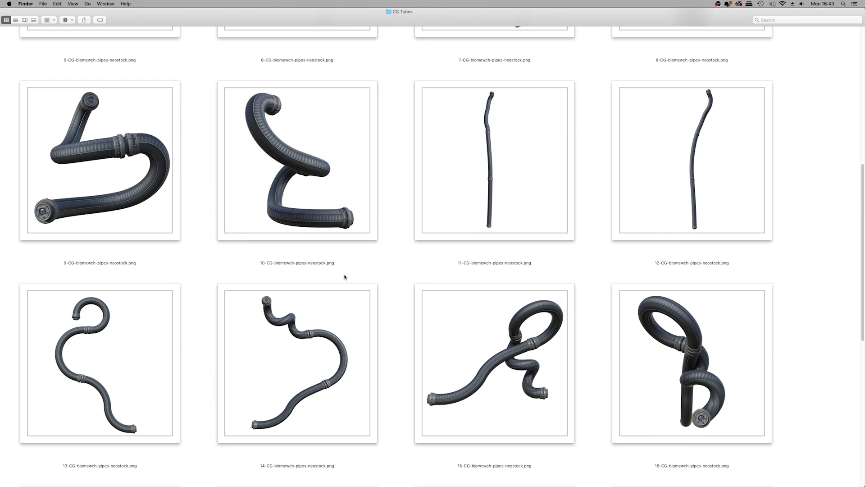
click(332, 327)
scroll(338, 332, up, 10)
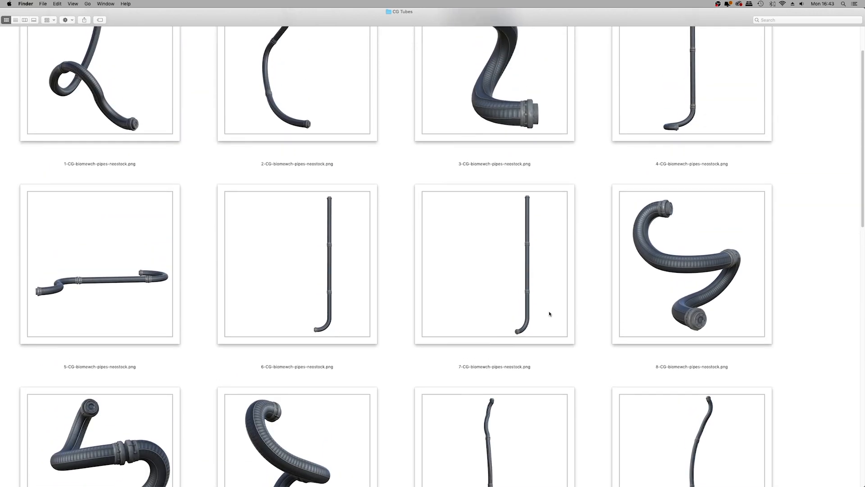
scroll(662, 272, up, 2)
super+click(464, 126)
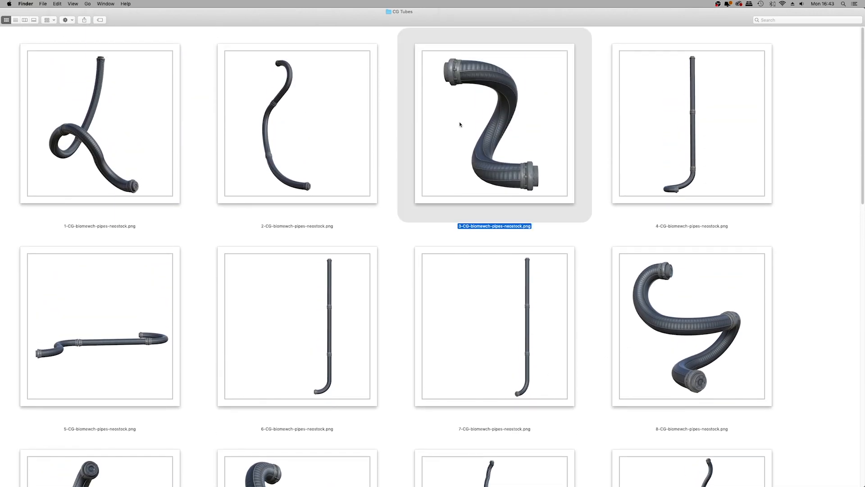
Step: Open the three selected pipe images in Adobe Photoshop CC
right_click(469, 113)
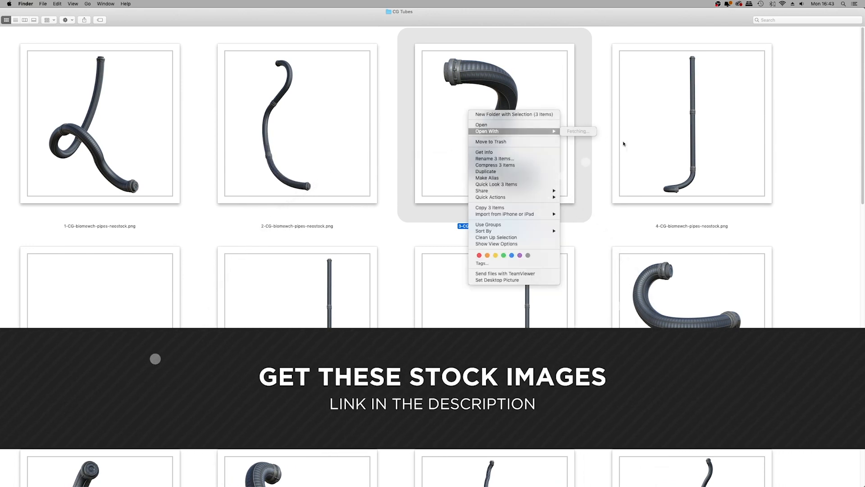
right_click(526, 87)
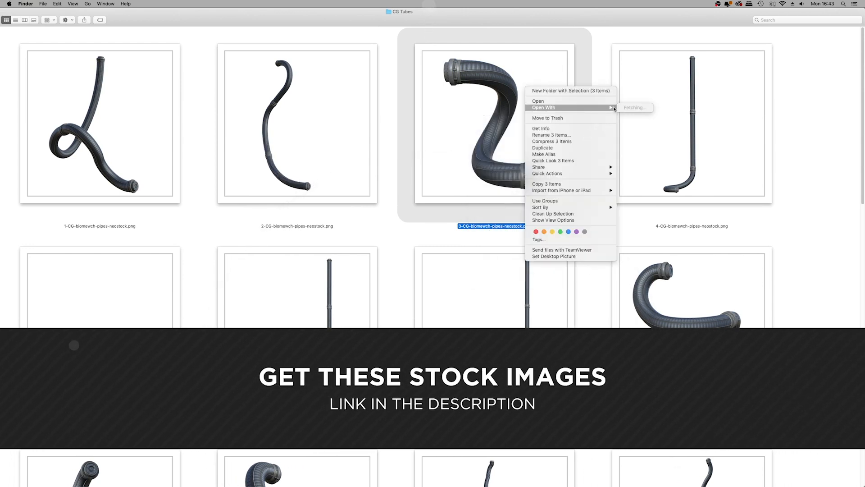
right_click(499, 63)
mouse_move(563, 84)
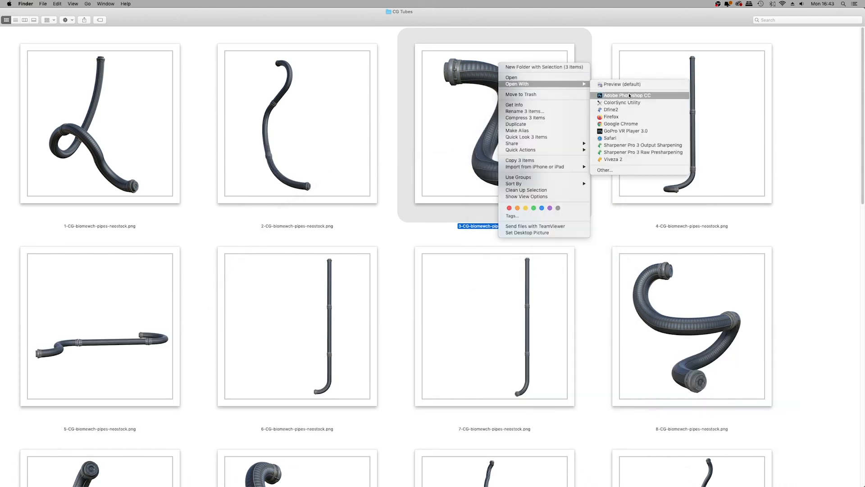
click(628, 95)
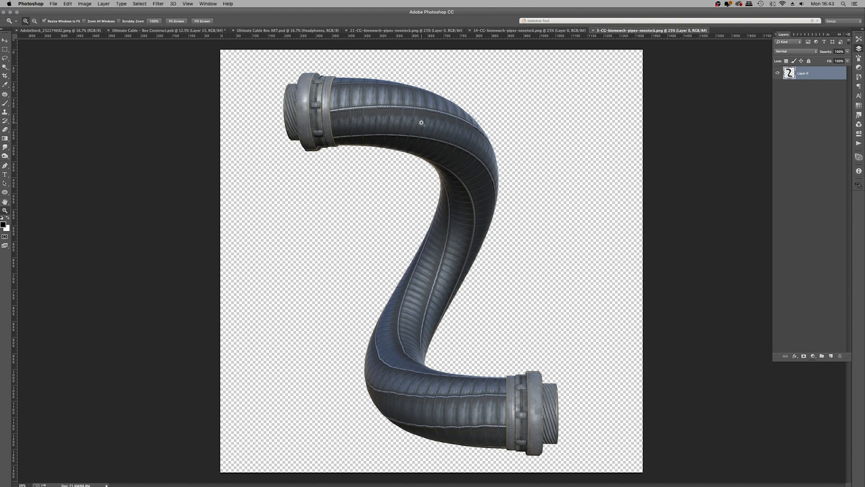
Step: Bring the S-shaped pipe from image 3 into the Ultimate Cable Box ART composite and place its layer below Droid Body copy
key(v)
drag(421, 115, 396, 185)
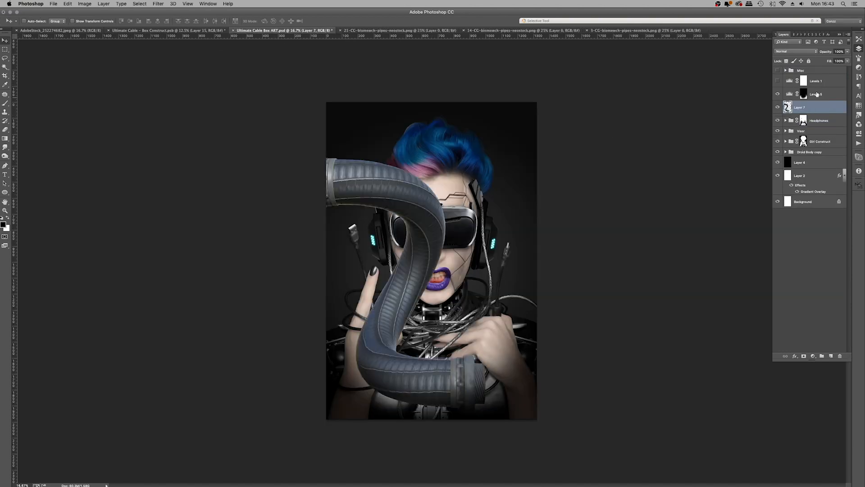
drag(818, 103, 811, 162)
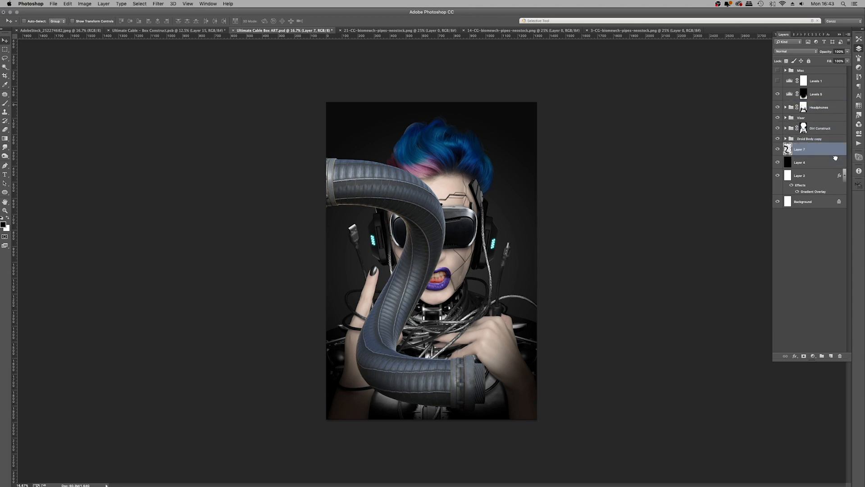
Step: Scale the S-shaped tube to about 34%, rotate it about -8.5° and fit its end against the headphone on the image's left
key(super+t)
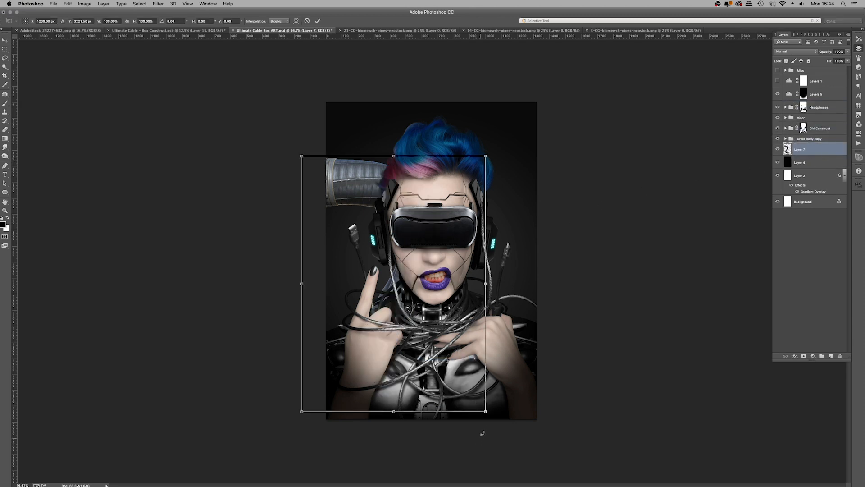
drag(485, 412, 361, 243)
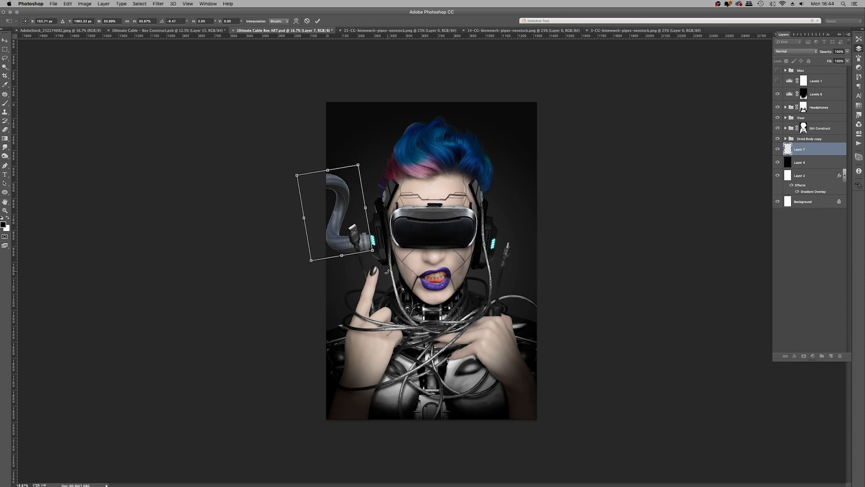
drag(387, 272, 384, 274)
drag(348, 225, 352, 230)
key(Return)
key(F2)
click(461, 233)
key(super+d)
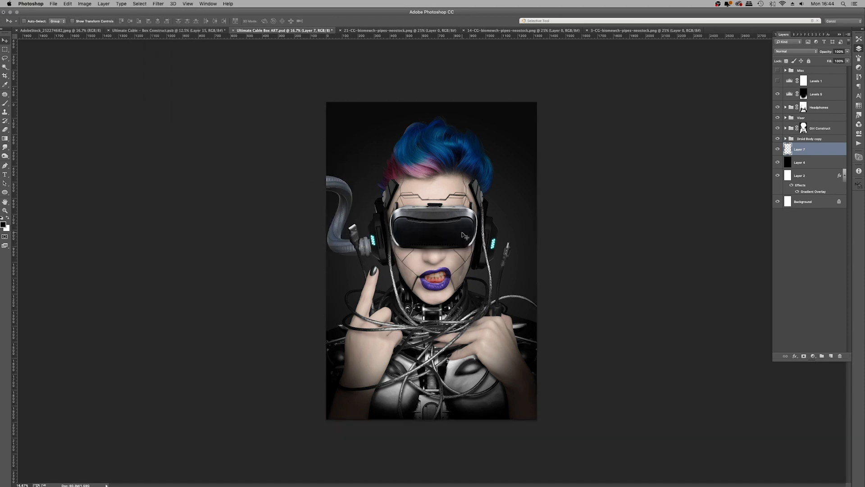
Step: Darken the S-shaped tube by merging a duplicate set to Multiply into it, and leave no selection active
key(super+j)
click(795, 52)
click(779, 73)
key(super+e)
super+click(788, 149)
click(139, 4)
click(455, 234)
key(super+d)
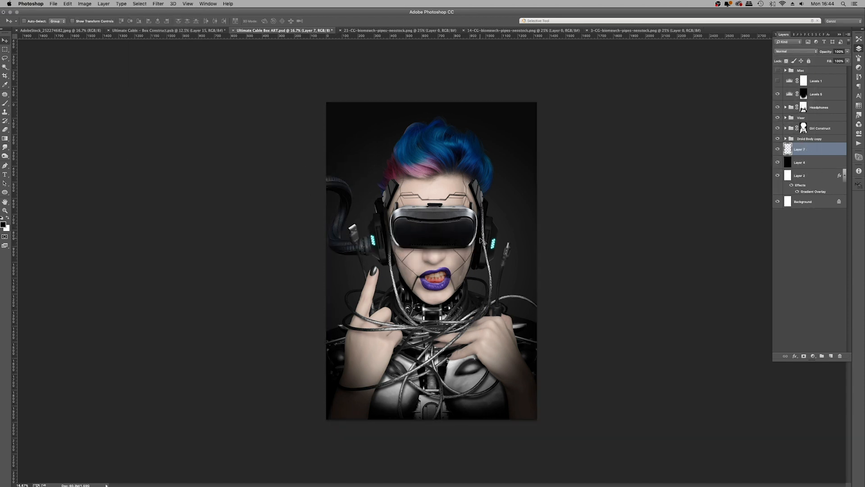
Step: Duplicate the darkened tube, flip the copy horizontally and move it against the opposite headphone
key(super+t)
key(Return)
key(super+j)
key(super+t)
right_click(342, 194)
click(362, 284)
drag(350, 208, 540, 209)
key(Return)
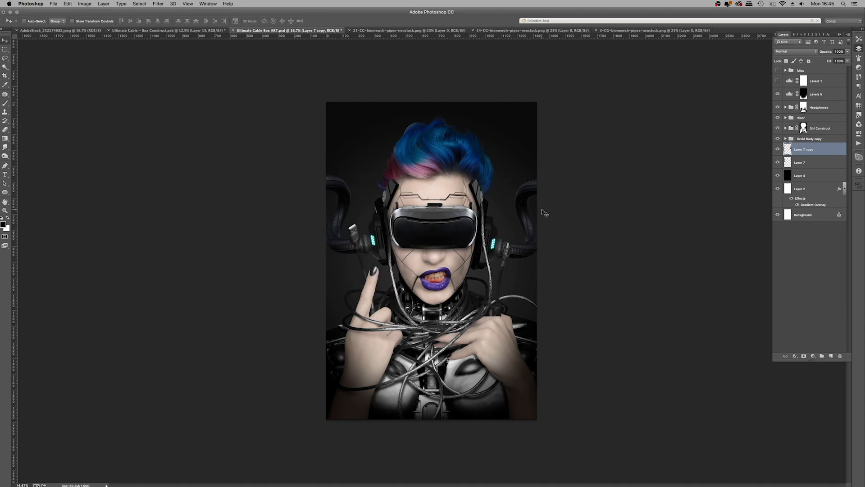
Step: Add a Levels adjustment with reduced white output above the headphone tubes, invert its mask and brush the darkening inside the tubes' outlines
click(813, 356)
click(825, 377)
click(859, 48)
key(super+i)
mouse_move(842, 122)
mouse_down()
mouse_move(799, 123)
mouse_move(815, 195)
mouse_up()
super+click(787, 162)
shift+super+click(787, 175)
key(b)
key(super+d)
Step: Copy the arched pipe from image 21 into the composite and group the headphone tube layers as "Neck Tubes 1"
click(413, 30)
click(290, 31)
key(super+v)
key(super+g)
double_click(803, 146)
text(Neck Tubes 1)
key(Return)
Step: Scale down the arched tube on its layer below the Neck Tubes 1 group
click(799, 158)
key(super+t)
drag(477, 212, 381, 287)
key(Return)
Step: Darken the arched tube by merging a duplicate set to Multiply into it
key(super+j)
click(796, 52)
click(791, 74)
key(super+e)
Step: Rotate the arched tube about -28° and position it behind the raised hand, beside the neck
key(super+t)
drag(469, 295, 448, 253)
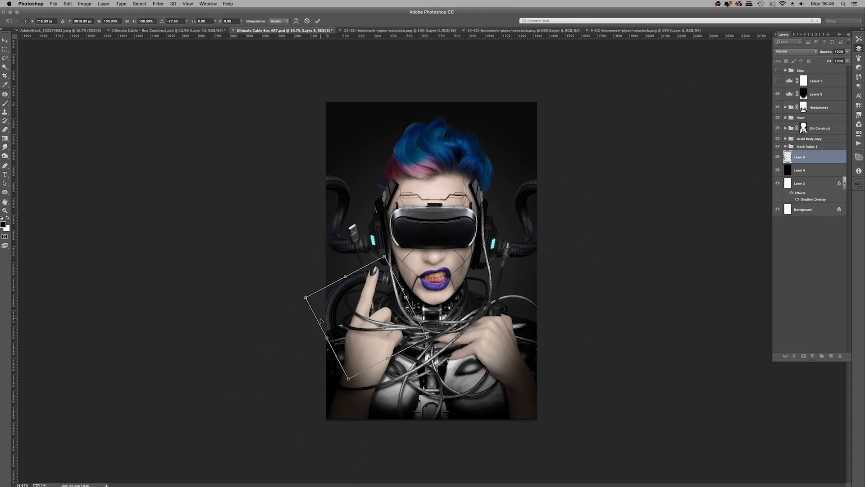
drag(377, 311, 384, 315)
key(Return)
key(b)
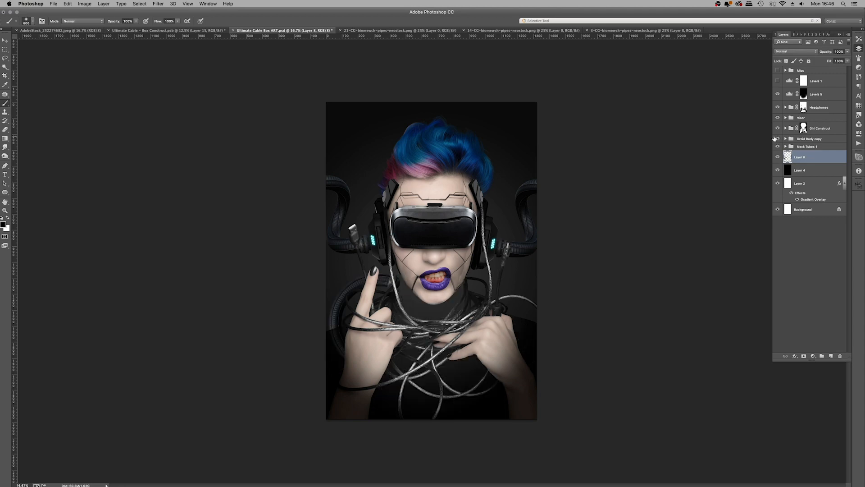
Step: Load Panel Mask, Girl Hand Mask and Girl Wire Mask as one combined selection and invert it
click(777, 94)
click(777, 94)
click(785, 128)
super+click(799, 149)
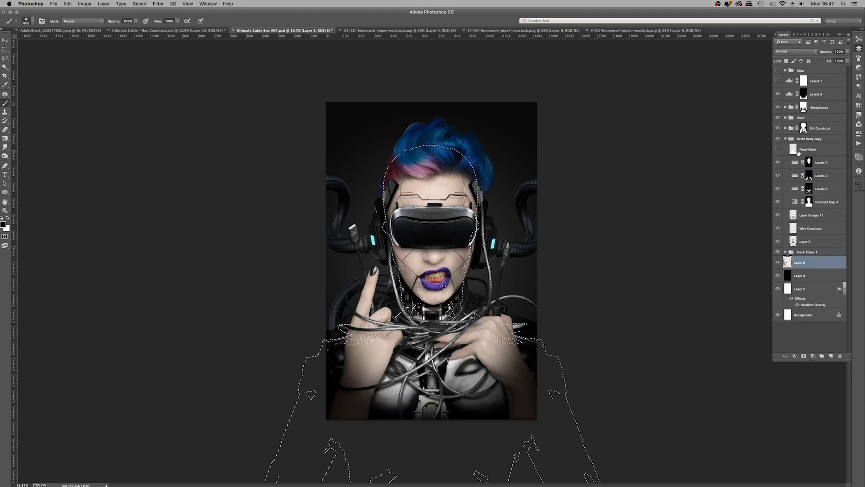
shift+super+click(799, 175)
shift+super+click(798, 189)
key(shift+super+i)
Step: Duplicate the arched tube layer, flip the copy horizontally and place it behind the opposite shoulder, with the selection cleared
scroll(810, 242, down, 3)
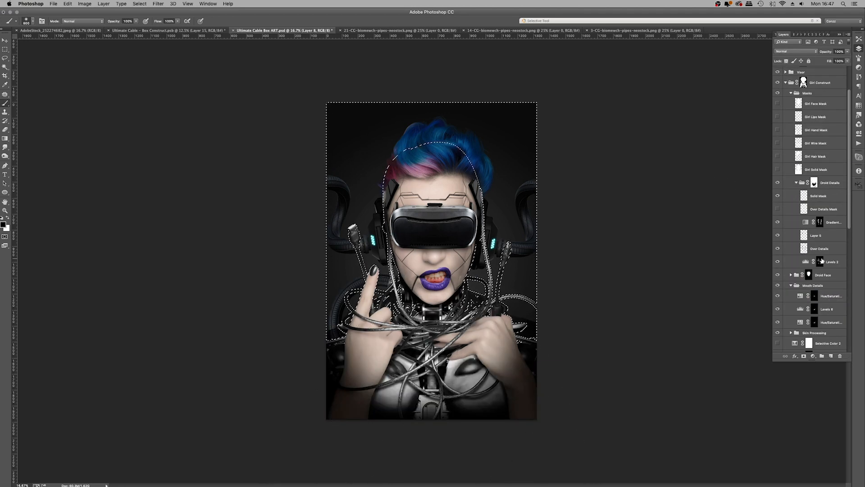
scroll(810, 226, up, 3)
click(804, 95)
scroll(806, 203, down, 10)
click(807, 293)
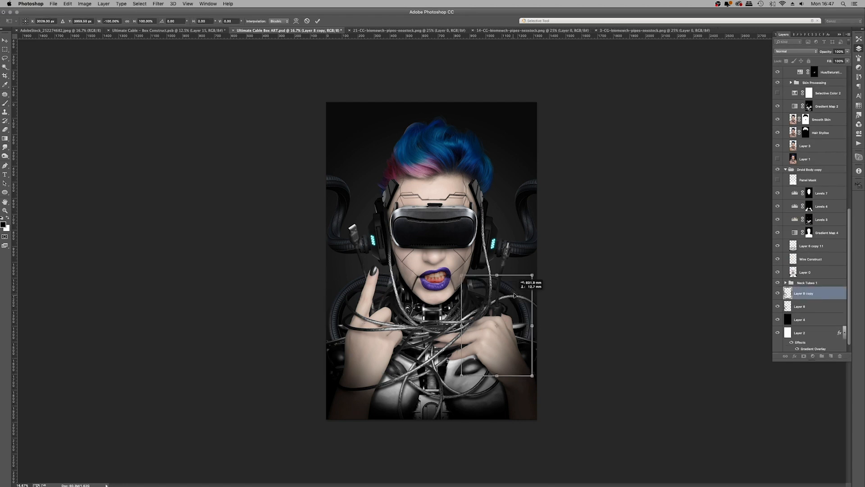
key(super+d)
Step: Add a Levels adjustment with reduced white output above the two arched tubes and invert its mask
click(813, 356)
click(821, 383)
drag(842, 120, 813, 121)
click(859, 48)
key(super+i)
Step: Load both arched tubes as a selection and paint the Levels mask over them with an enlarged soft brush
super+click(788, 307)
shift+super+click(788, 320)
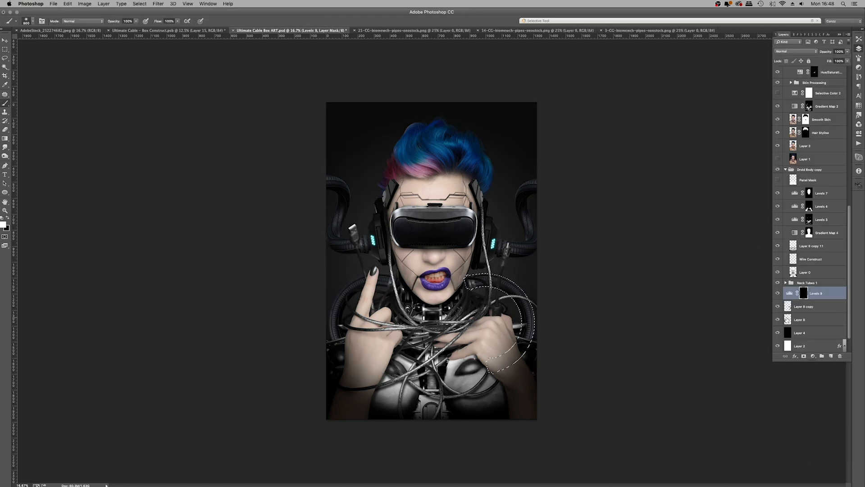
key(bracketright)
key(bracketright)
key(bracketright)
key(bracketright)
key(bracketright)
drag(405, 315, 491, 309)
Step: Set the arched tubes' Levels adjustment to a white output level of 98 and its blend mode to Multiply
double_click(790, 293)
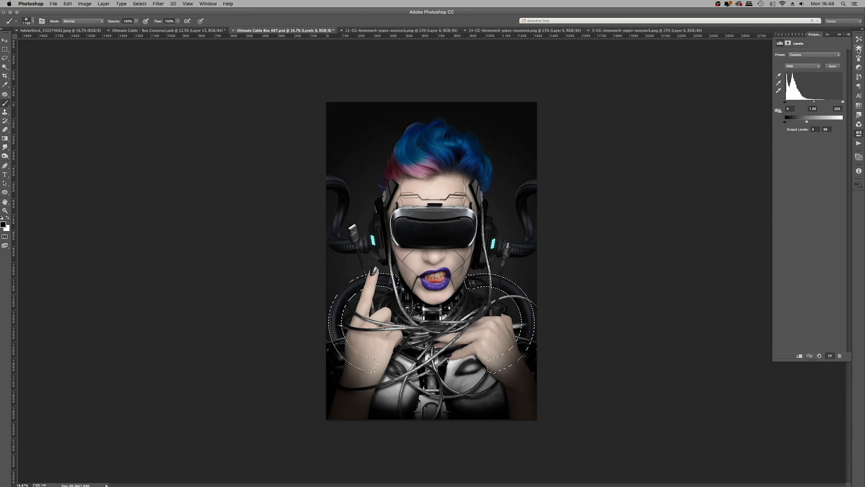
click(859, 48)
click(796, 51)
click(788, 71)
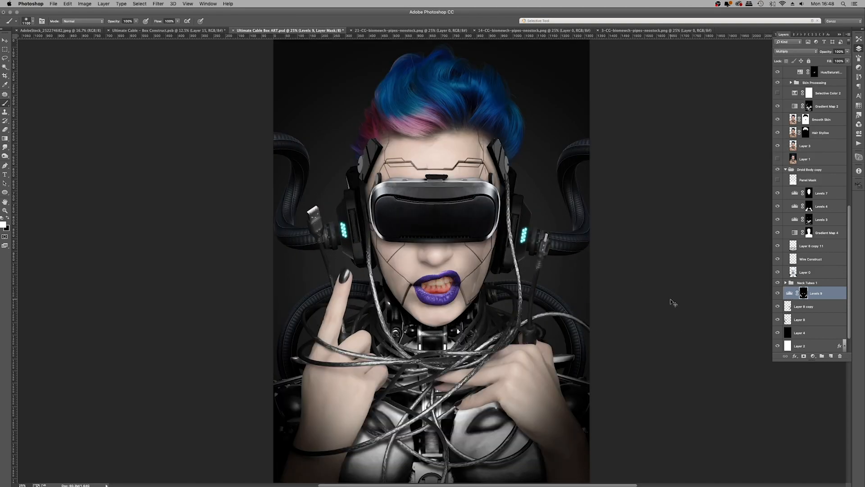
Step: Close the pipe source images, keeping the composite open
click(428, 31)
key(super+w)
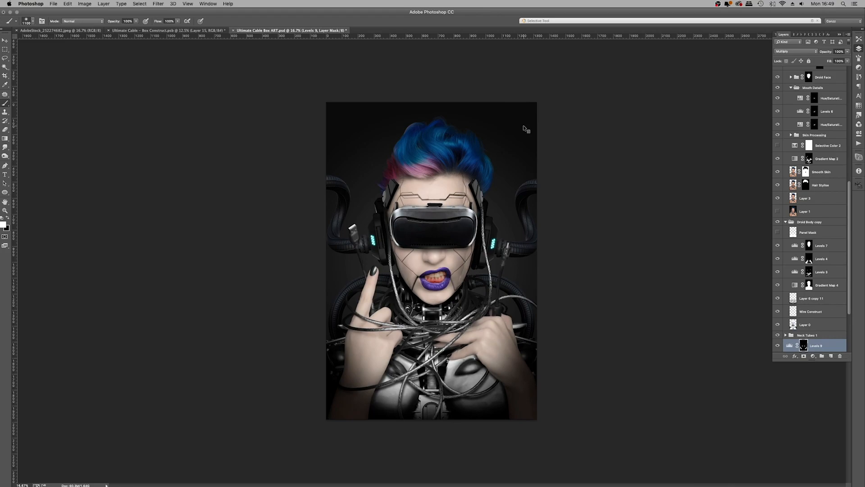
Step: Switch to Finder, browse the cable bundle images in the CG Cables folder, and return to Photoshop
key(super+Tab)
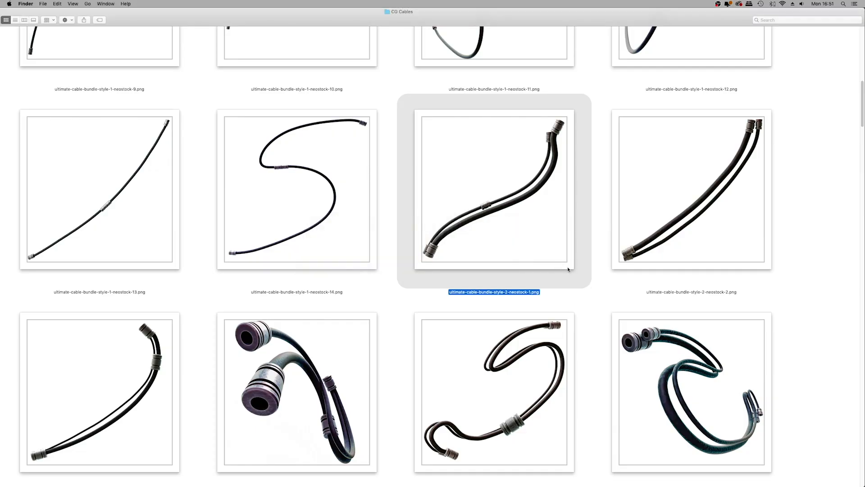
scroll(586, 293, up, 8)
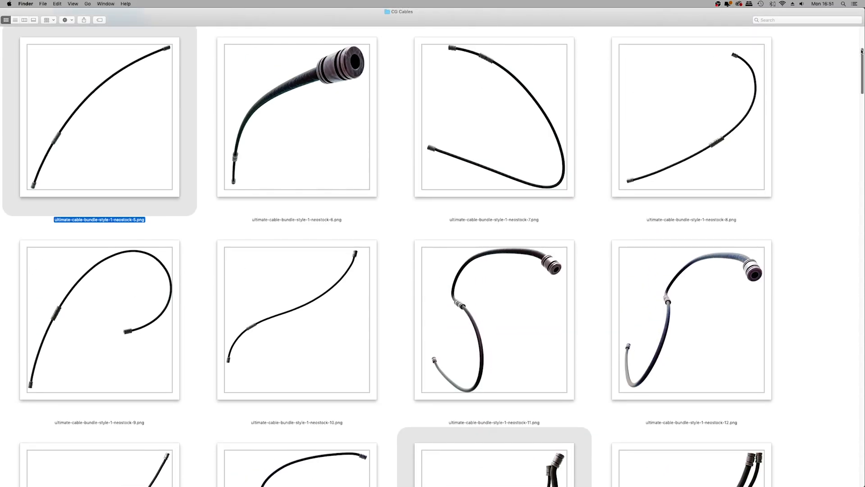
scroll(863, 42, up, 3)
drag(863, 43, 862, 444)
key(super+Tab)
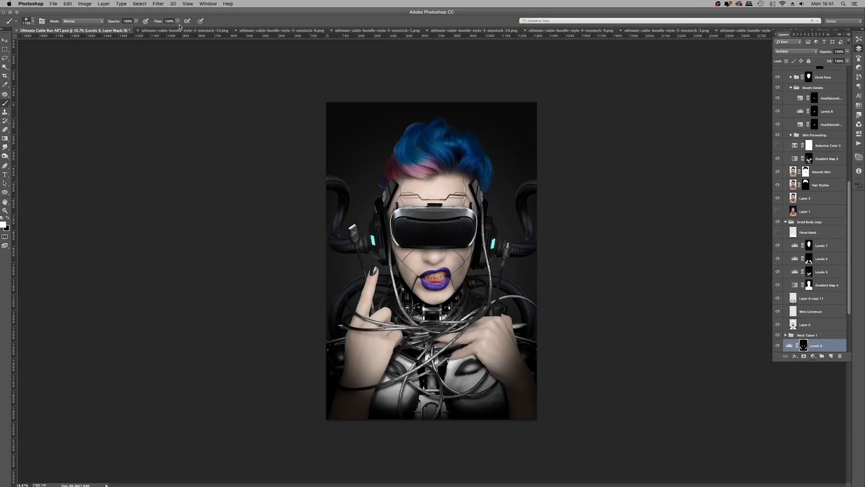
Step: Copy the ultimate-cable-bundle-style-3-neostock-24 image into the composite and place its layer directly below the Neck Tubes 2 group
click(180, 30)
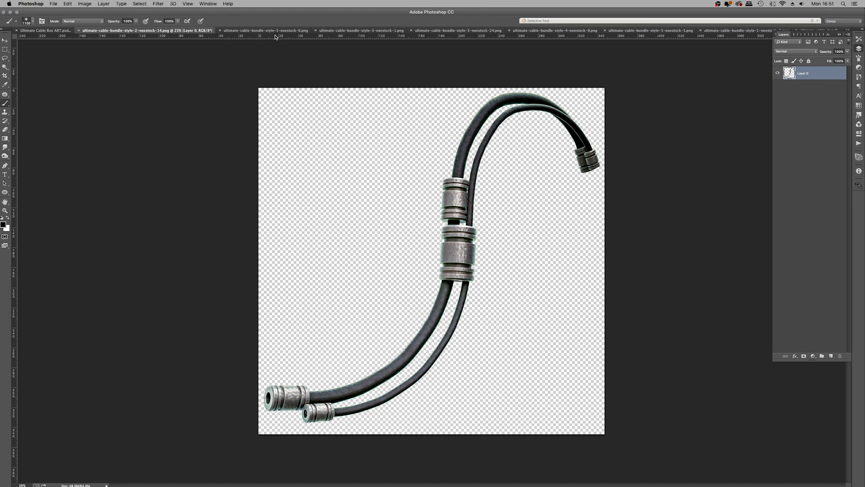
click(275, 32)
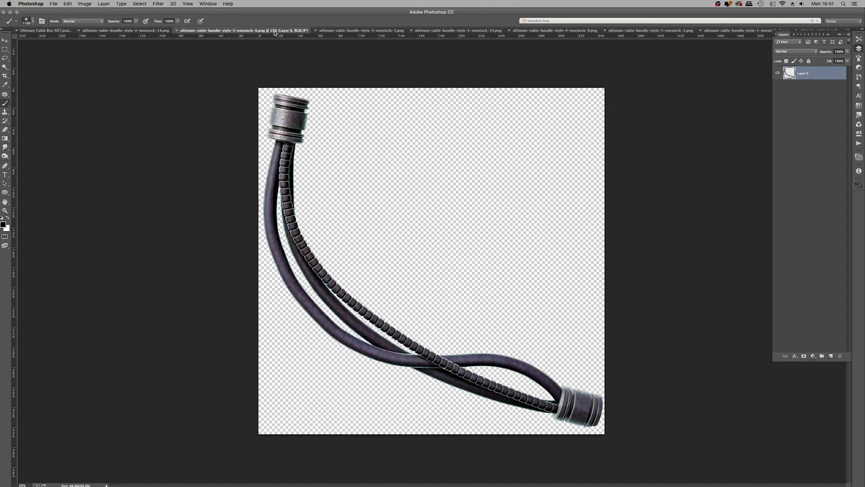
click(366, 31)
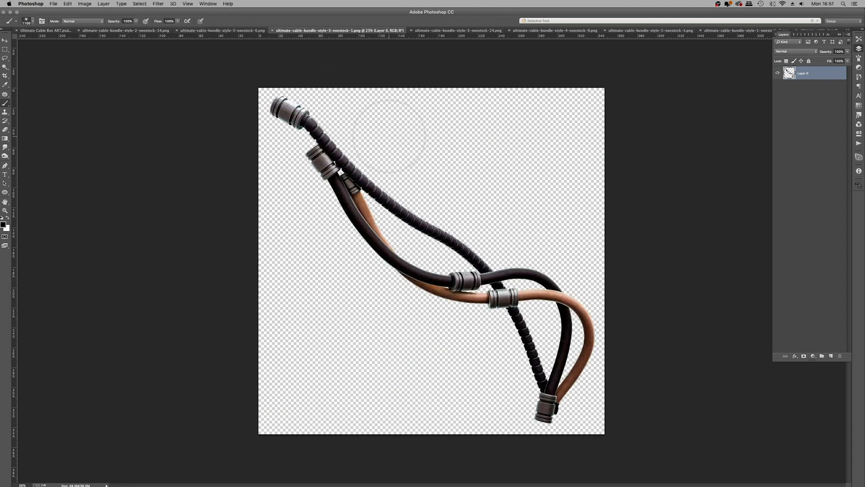
click(444, 31)
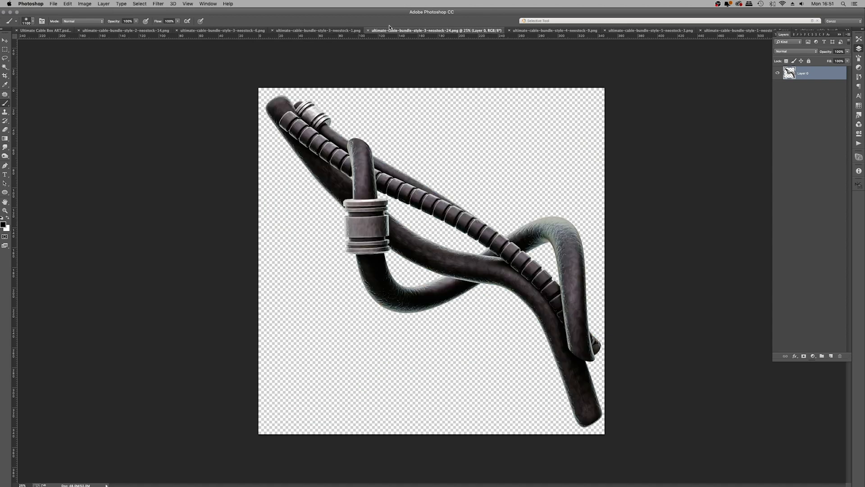
key(super+a)
key(super+c)
click(45, 30)
click(798, 296)
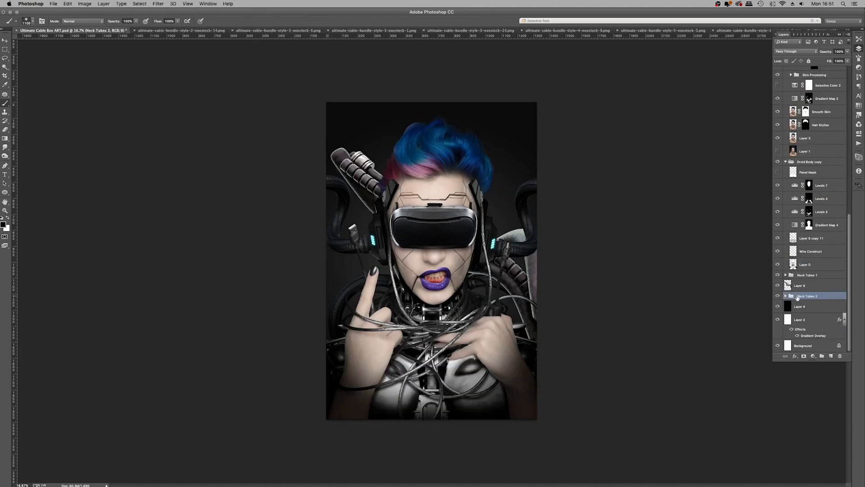
drag(798, 296, 799, 280)
click(800, 293)
Step: Try the pasted cable bundle at about half size in various positions and rotations around the head, and delete it
drag(486, 257, 322, 183)
key(super+t)
drag(400, 303, 289, 247)
drag(279, 141, 359, 186)
drag(396, 263, 363, 233)
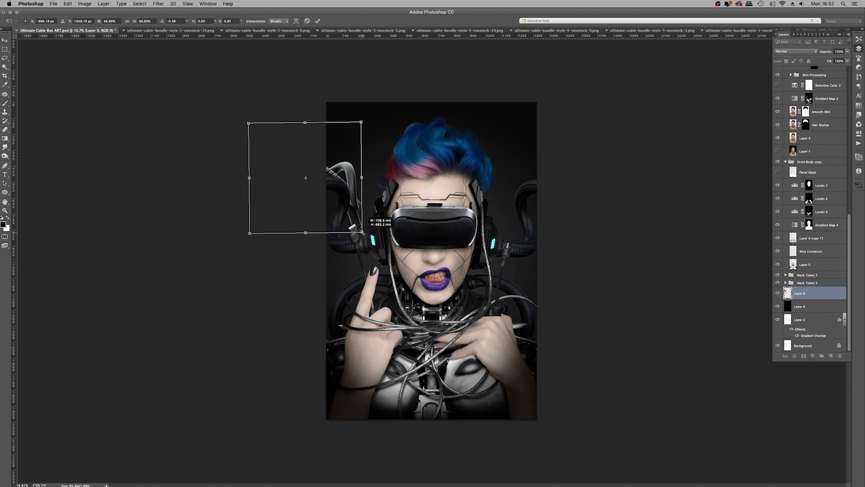
drag(333, 194, 523, 177)
drag(573, 128, 563, 247)
drag(566, 197, 512, 212)
drag(559, 223, 467, 260)
drag(493, 208, 350, 183)
drag(397, 225, 314, 221)
drag(348, 208, 341, 298)
drag(444, 298, 542, 261)
key(Return)
key(BackSpace)
Step: Bring a thin single cable with metal connectors into the composite, rotating and placing it from the portrait's upper-left edge to the left headphone
click(191, 30)
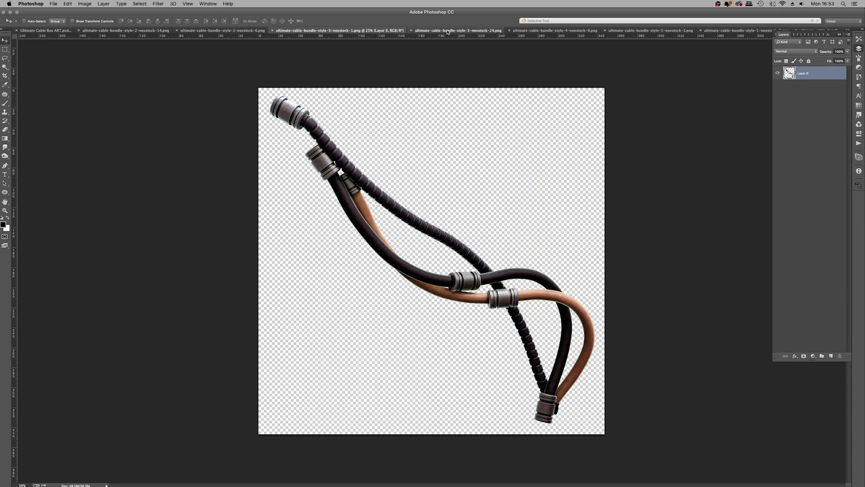
click(363, 30)
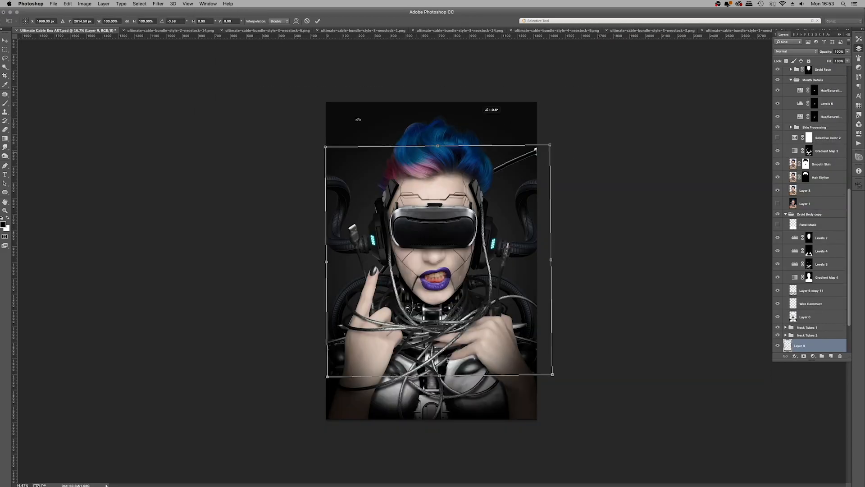
drag(359, 120, 301, 198)
drag(383, 261, 247, 113)
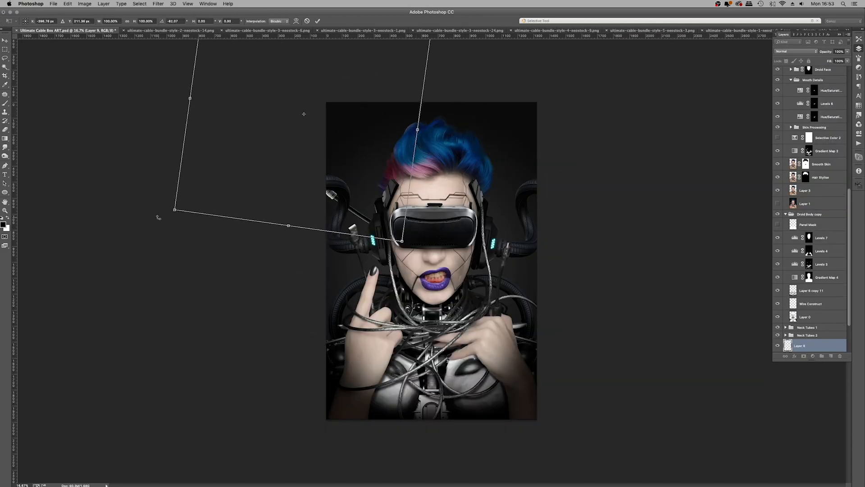
drag(174, 209, 343, 80)
drag(391, 61, 348, 168)
drag(410, 117, 417, 135)
drag(377, 135, 383, 134)
key(Return)
Step: Clean the thin cable's edge by deleting everything outside its contracted selection, and nudge it into line with the left headphone
key(super+plus)
key(super+plus)
scroll(383, 180, up, 5)
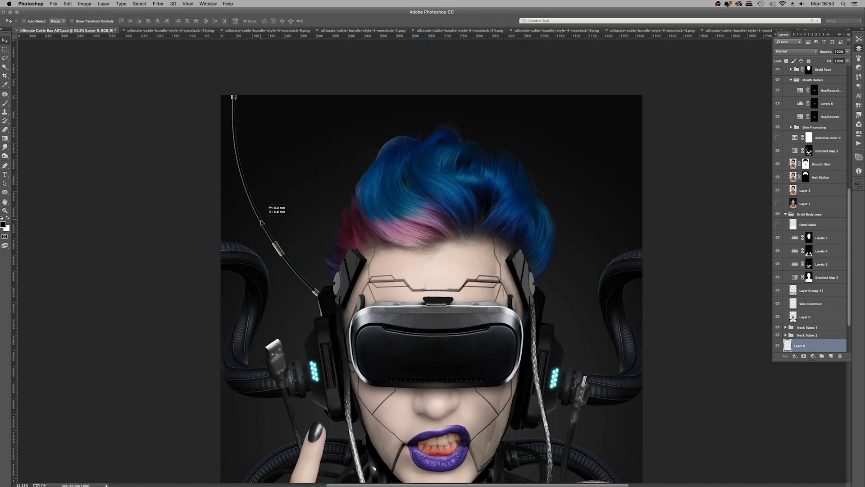
drag(263, 217, 265, 227)
super+click(788, 346)
click(139, 4)
click(216, 107)
key(Return)
key(super+shift+i)
key(BackSpace)
key(super+d)
drag(278, 261, 278, 251)
Step: Duplicate the thin cable, flip the copy horizontally, and place it symmetrically above the right headphone
key(super+minus)
key(super+minus)
key(super+minus)
key(super+plus)
key(super+j)
key(super+t)
right_click(355, 178)
click(374, 279)
drag(366, 127, 518, 130)
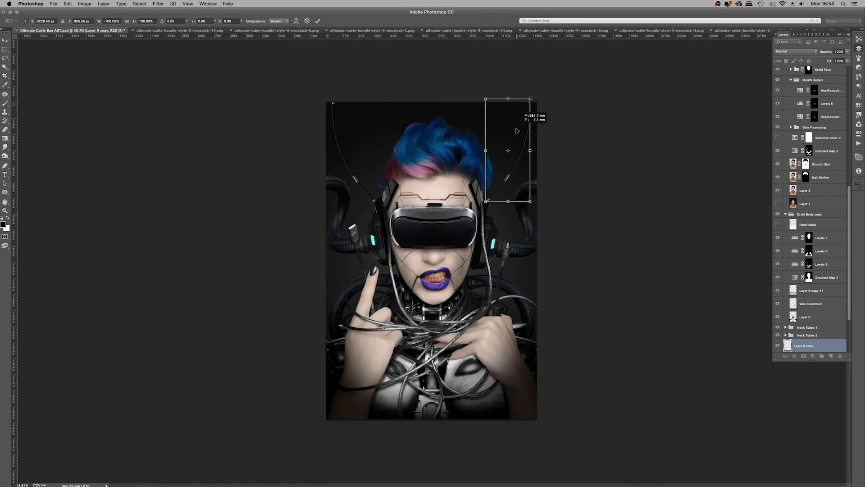
key(Return)
Step: Browse the open cable bundle images and copy the entire ultimate-cable-bundle-style-1-neostock-1 image
click(365, 30)
click(450, 31)
click(739, 30)
click(859, 48)
click(818, 30)
key(super+a)
key(super+c)
Step: Paste the copied cable into the Ultimate Cable Box ART composite and scale it down over the head
click(208, 3)
click(225, 255)
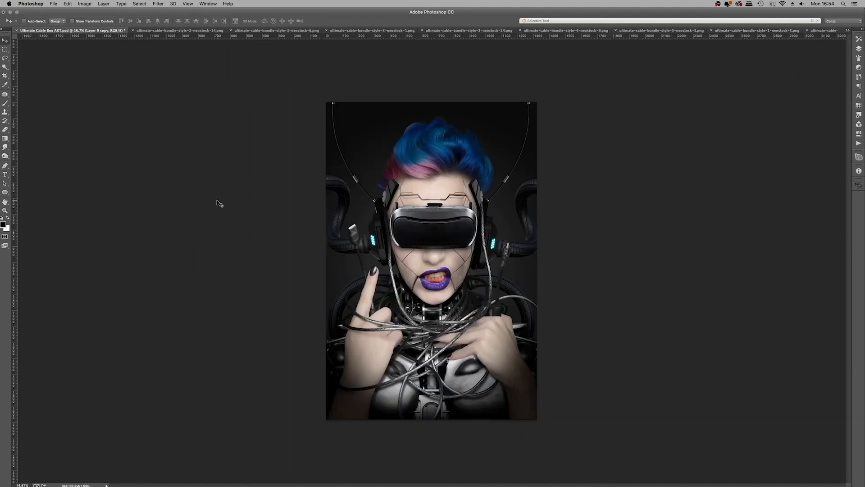
key(super+v)
key(super+t)
drag(528, 316, 469, 247)
key(Return)
Step: Delete the fringe around the pasted cable using its contracted and inverted layer selection, and deselect
click(859, 48)
super+click(787, 267)
click(139, 4)
click(143, 30)
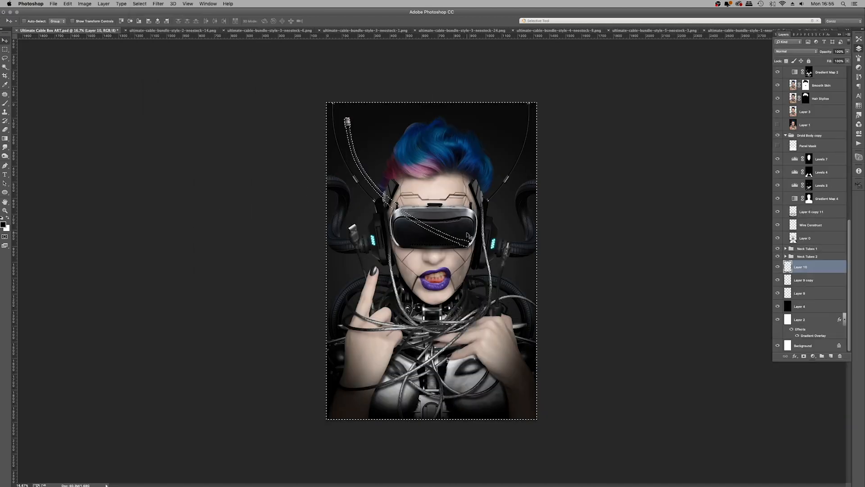
key(Delete)
key(super+d)
Step: Lower the new cable two places in the layer order, rotate it about 13°, and fit it behind the left headphone
key(super+[)
key(super+[)
key(super+t)
drag(421, 176, 380, 227)
drag(436, 200, 408, 225)
drag(385, 231, 372, 179)
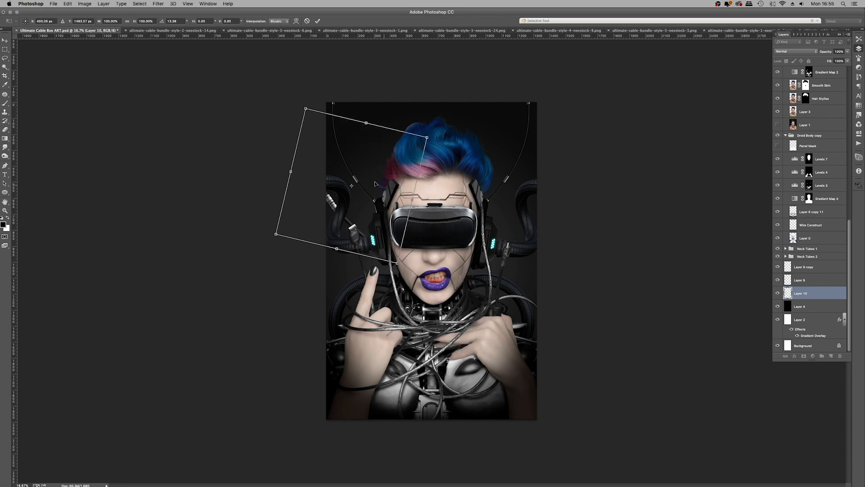
drag(278, 243, 281, 244)
drag(349, 187, 550, 134)
key(Return)
Step: Duplicate the cable behind the left headphone and flip the copy horizontally for the right headphone
key(super+j)
key(super+t)
right_click(361, 113)
click(386, 202)
key(Return)
Step: Copy the ultimate-cable-bundle-style-2-neostock-1 image and paste it into the composite
click(659, 31)
click(739, 31)
click(848, 31)
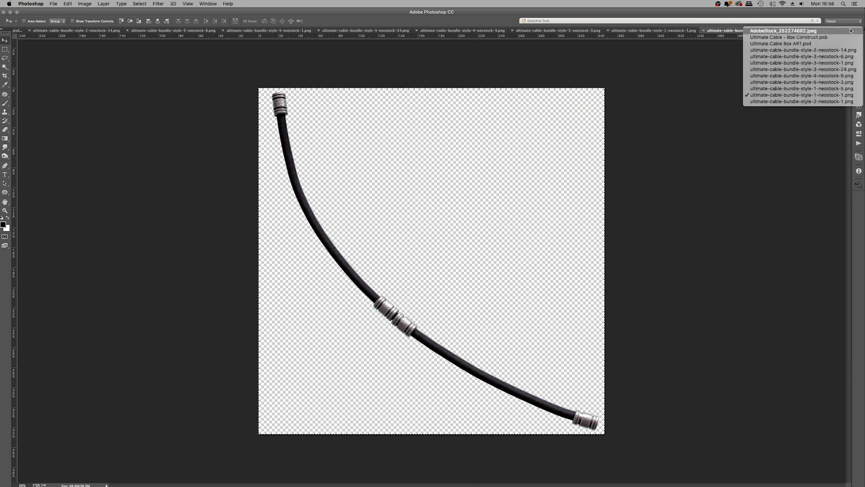
click(803, 102)
click(208, 4)
click(243, 247)
click(859, 48)
key(super+v)
Step: Scale the pasted cable bundle to about 50%, rotate it, and position it over the left half of the head
key(super+t)
drag(517, 257, 479, 173)
drag(508, 285, 391, 170)
drag(406, 181, 387, 196)
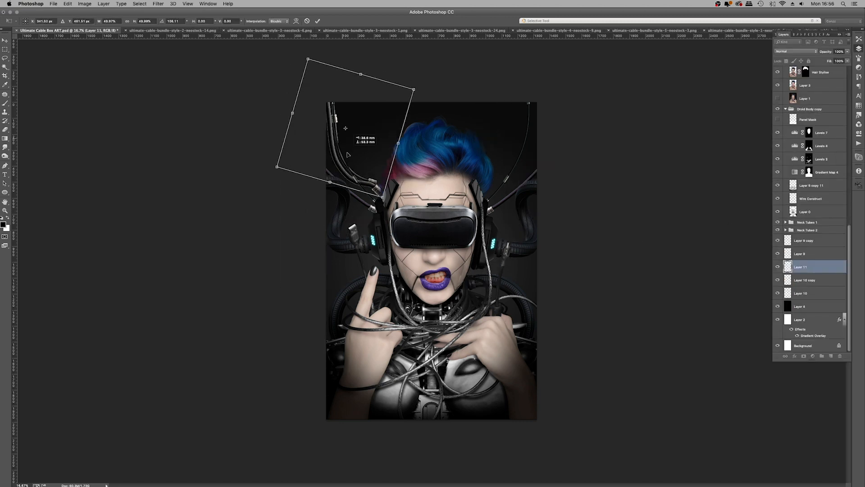
drag(348, 151, 426, 197)
key(Return)
Step: Load the new cable bundle's outline, contract and invert the selection, delete its edge fringe, and deselect
super+click(788, 267)
click(140, 3)
mouse_move(165, 88)
click(245, 109)
key(Return)
key(super+shift+i)
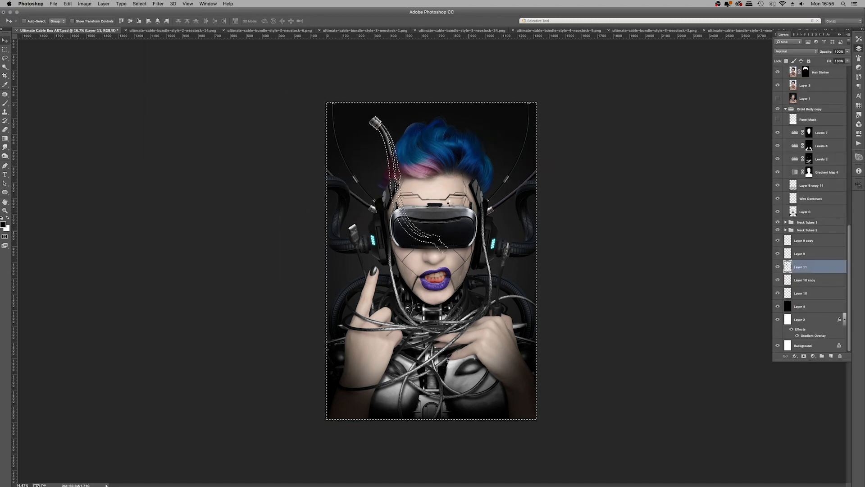
key(Delete)
key(super+d)
Step: Move the cable bundle to the portrait's upper-left edge, put its layer below Layer 10, and rotate it into place
drag(381, 145, 314, 133)
drag(814, 267, 815, 299)
key(super+t)
drag(475, 189, 471, 210)
drag(340, 197, 347, 203)
key(Return)
Step: Close the style-2-neostock-14 image, copy the whole style-3-neostock-6 cable bundle, and return to the composite
click(173, 31)
key(super+w)
key(super+a)
key(super+c)
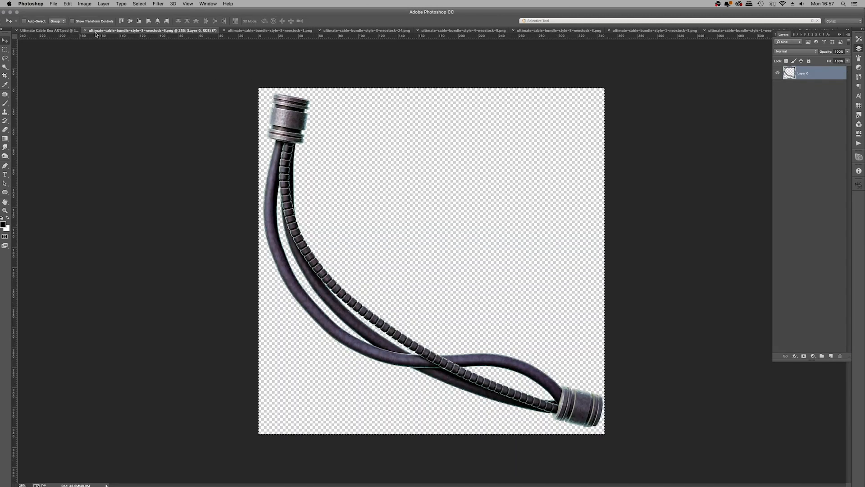
click(68, 30)
key(super+v)
key(super+t)
drag(643, 313, 591, 408)
drag(455, 371, 482, 350)
key(Escape)
key(Delete)
Step: Paste the ribbed style-3-neostock-6 cable bundle, scale it to about 71%, and flip it beside the right headphone
key(super+v)
key(super+t)
drag(454, 190, 534, 169)
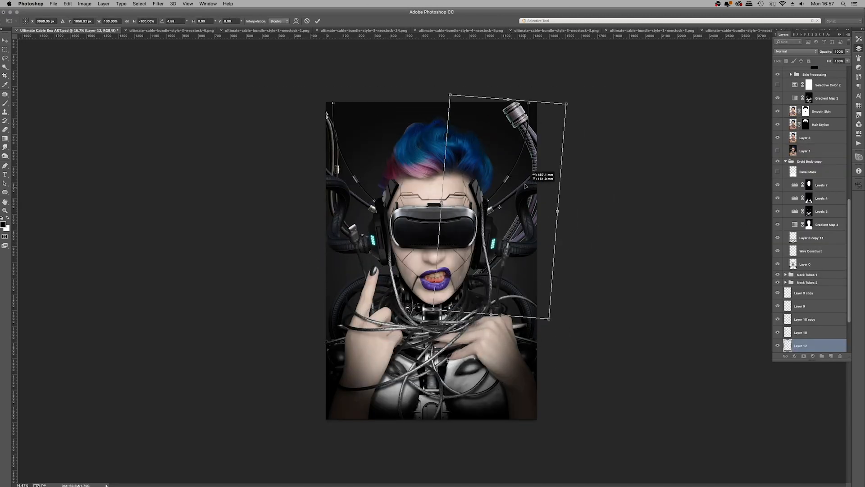
drag(427, 277, 456, 245)
right_click(507, 220)
click(527, 310)
right_click(530, 199)
click(548, 295)
Step: Move the ribbed cable bundle to the portrait's lower-left side and rotate it behind the raised hand
drag(531, 230, 339, 330)
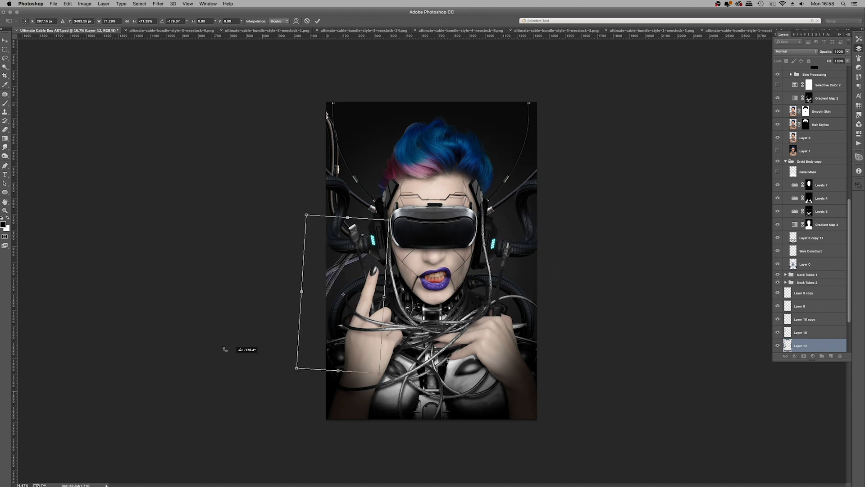
drag(222, 349, 219, 243)
drag(315, 280, 347, 341)
key(Return)
Step: Move the ribbed cable bundle over to the right headphone side and rotate it by about -82°
key(super+j)
key(super+t)
drag(500, 252, 523, 201)
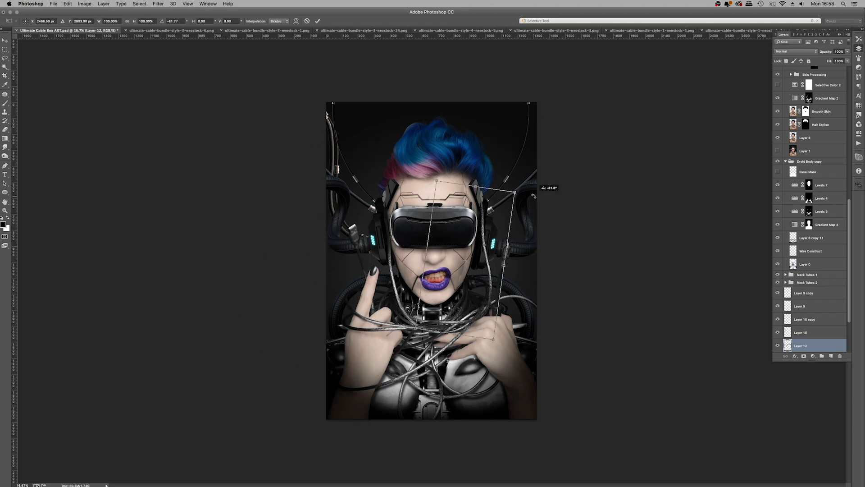
key(Return)
click(793, 51)
click(791, 69)
key(super+e)
Step: Reposition the rotated ribbed cable bundle behind the head and adjust its layer's blend mode
drag(382, 266, 460, 244)
key(super+plus)
key(super+plus)
key(super+plus)
key(super+plus)
click(794, 52)
click(795, 68)
key(super+minus)
key(super+minus)
key(super+minus)
Step: Duplicate the ribbed cable layer and mirror the copy to the opposite side of the portrait
key(super+j)
key(super+t)
key(Return)
key(super+minus)
key(super+minus)
Step: Close the leftover open cable bundle images, including style-3-neostock-1 and style-2-neostock-1
click(194, 31)
key(super+w)
click(253, 30)
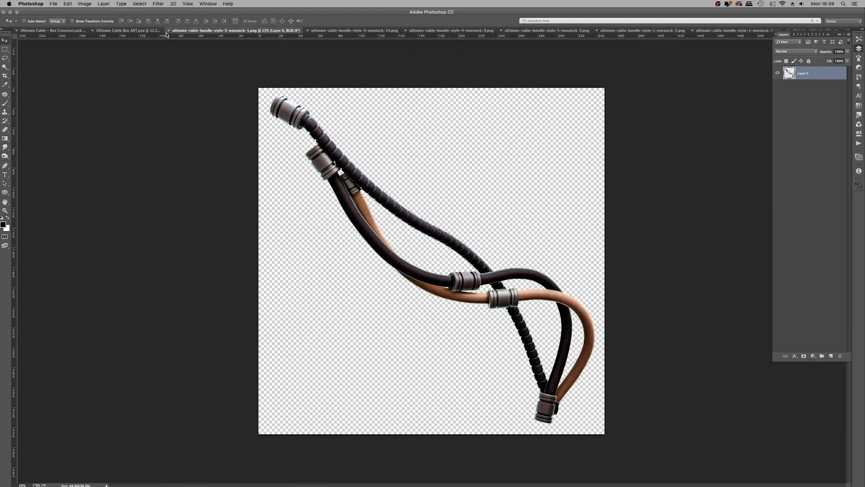
key(super+w)
click(372, 31)
key(super+w)
click(372, 31)
key(super+w)
click(372, 32)
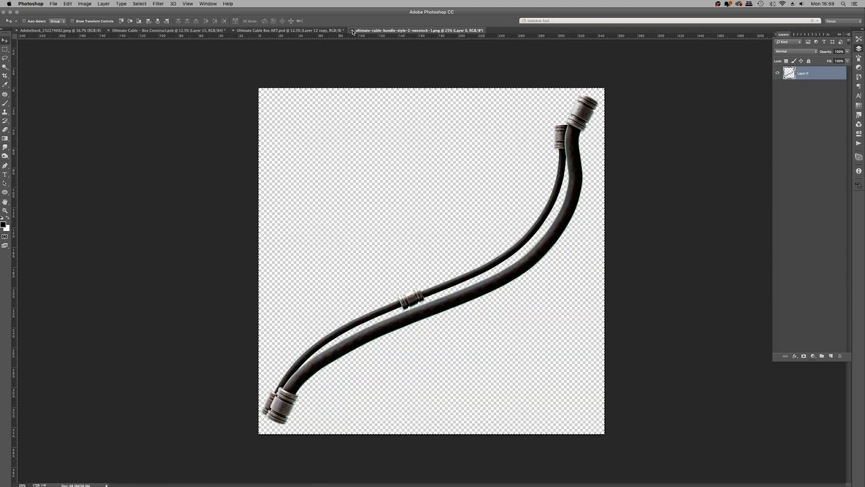
key(super+w)
Step: Switch to Finder's CG Cables folder and open the style-1-neostock-8, 9, 10 and 14 cables in Photoshop
key(super+Tab)
scroll(353, 328, up, 15)
click(352, 331)
super+click(130, 347)
super+click(667, 194)
scroll(451, 292, down, 5)
super+click(287, 406)
right_click(285, 405)
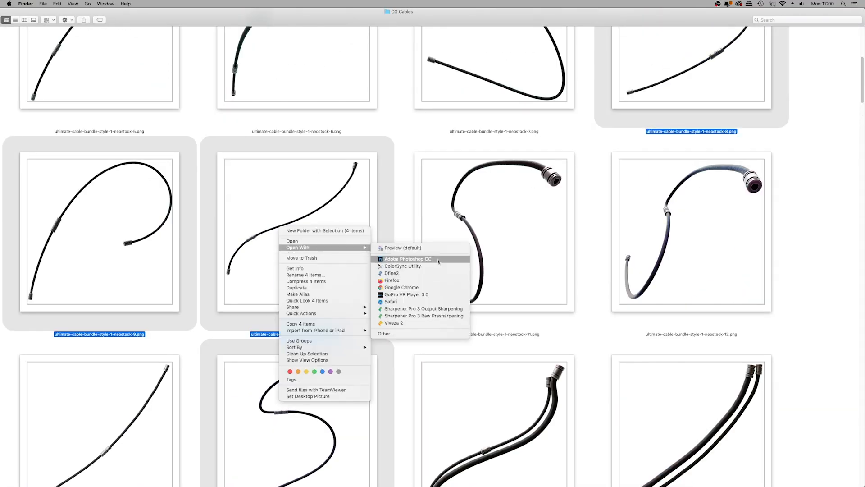
click(438, 259)
Step: Paste a thin style-1 cable into the composite, scale it down, and place it beside the right headphone
click(194, 30)
click(263, 30)
key(super+v)
drag(483, 256, 517, 244)
key(super+t)
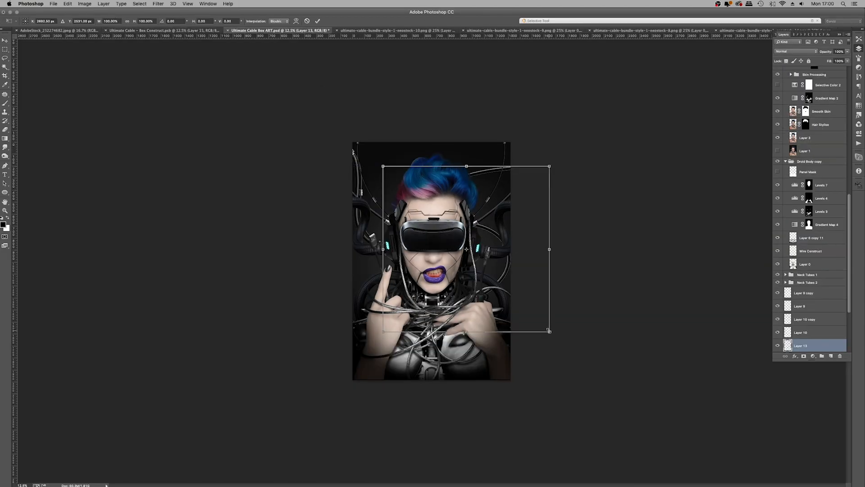
drag(550, 331, 507, 289)
drag(506, 229, 507, 247)
key(Return)
Step: Clean up the thin cable's outline, clear the selection, and shift the cable outward toward the right edge
key(F2)
key(Return)
key(super+d)
key(super+plus)
key(super+plus)
key(super+plus)
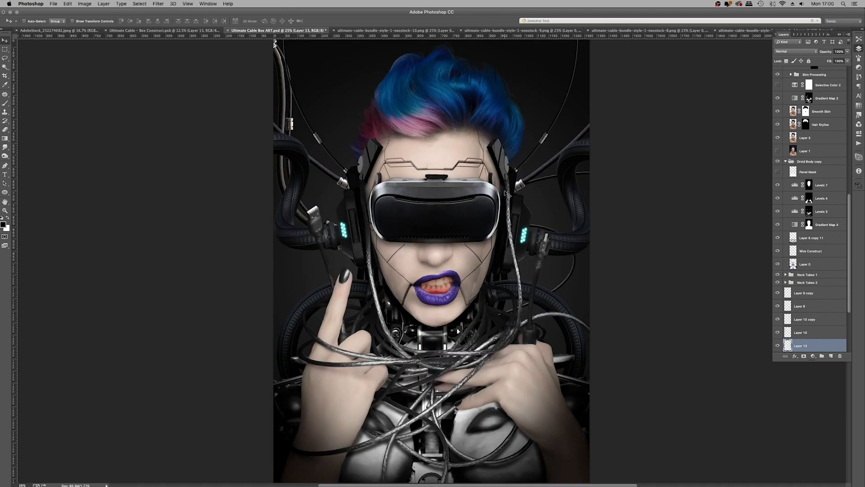
drag(579, 173, 608, 178)
key(super+minus)
key(super+minus)
Step: Copy the looping style-1-neostock-9 cable into the composite, scale it down, and clean its edge using an inverted selection
click(510, 30)
key(super+a)
key(super+c)
click(262, 30)
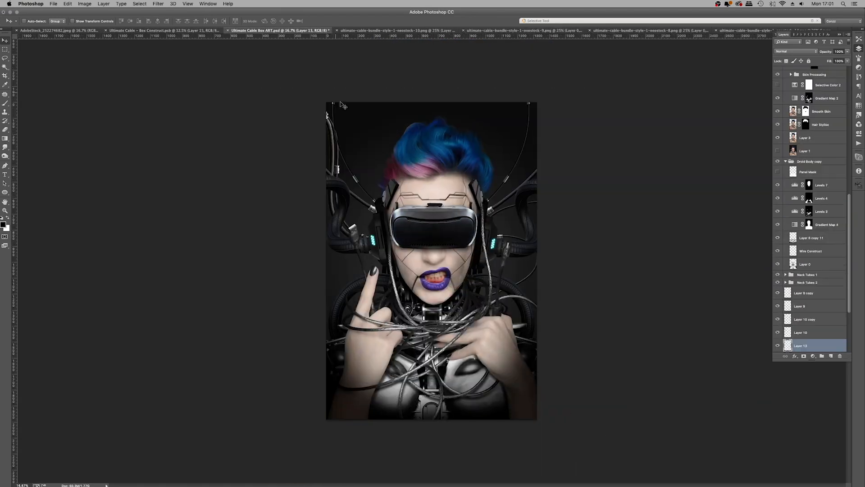
key(super+v)
key(super+t)
drag(555, 374, 455, 281)
key(Return)
click(139, 3)
key(Return)
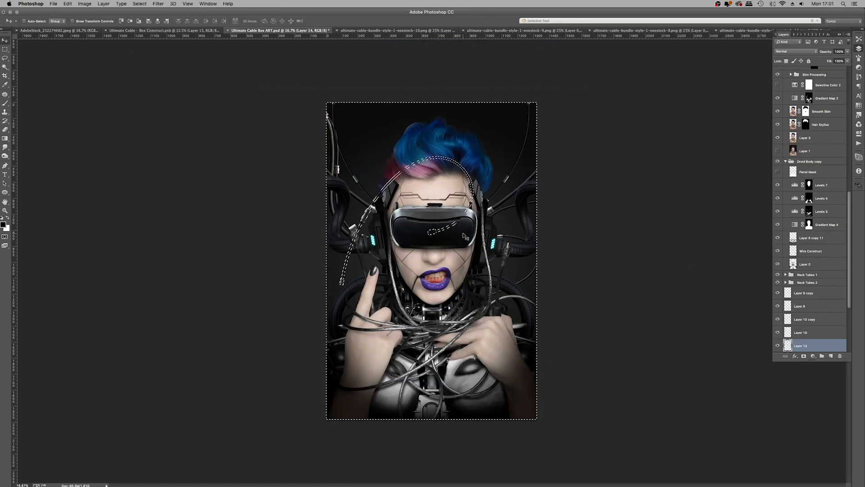
key(super+d)
Step: Rotate the looping cable by about -42° and place it behind the left headphone
key(super+t)
drag(513, 288, 519, 135)
drag(439, 204, 420, 226)
drag(465, 266, 440, 301)
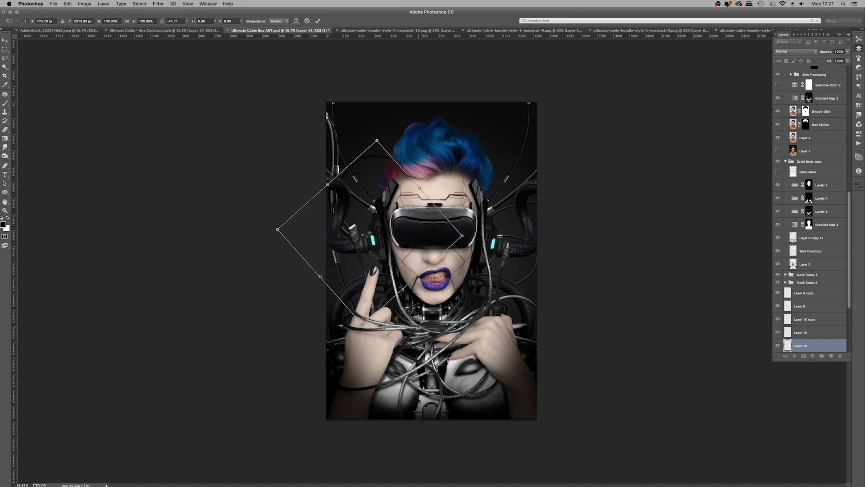
drag(377, 249, 388, 268)
key(Return)
Step: Close the four remaining style-1 cable images and return to the composite
click(525, 30)
key(super+w)
click(526, 30)
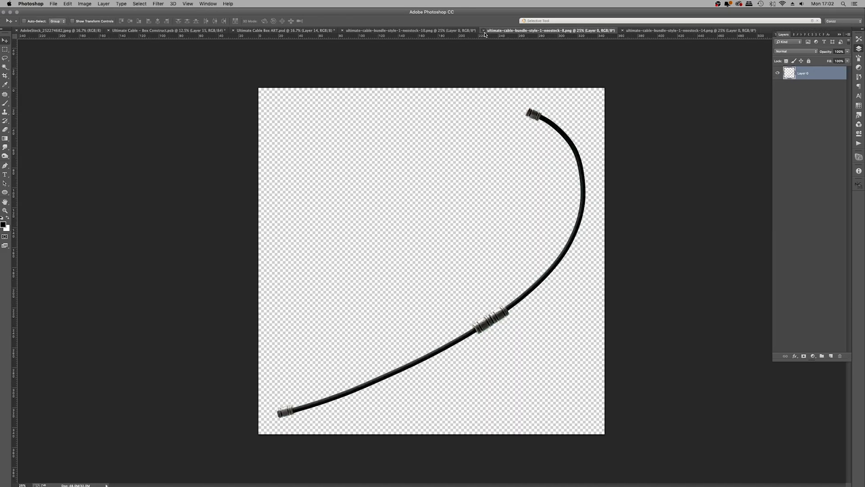
key(super+w)
click(525, 30)
key(super+w)
click(363, 30)
key(super+w)
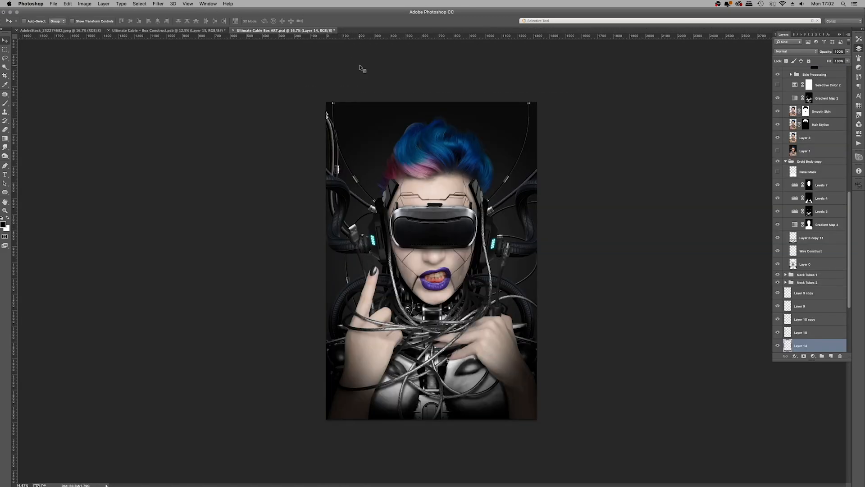
Step: Add a new layer above Layer 4 and draw a large white ellipse on it behind the head and neck
scroll(833, 276, down, 5)
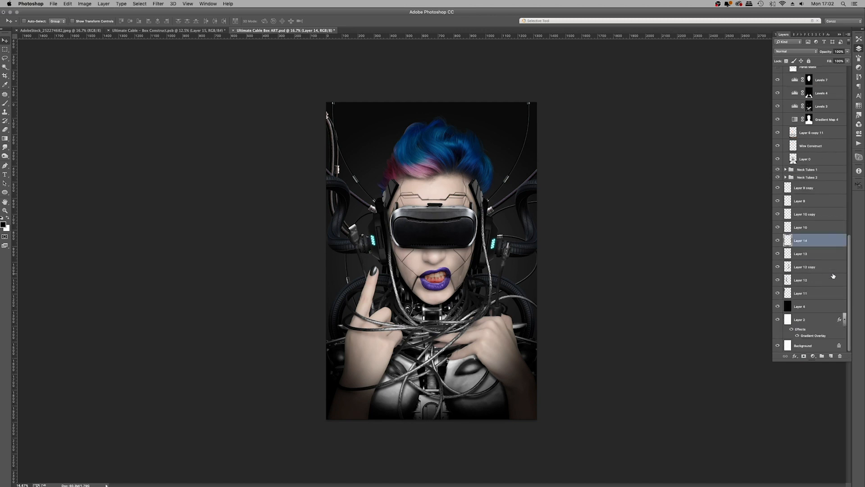
click(815, 309)
key(super+shift+n)
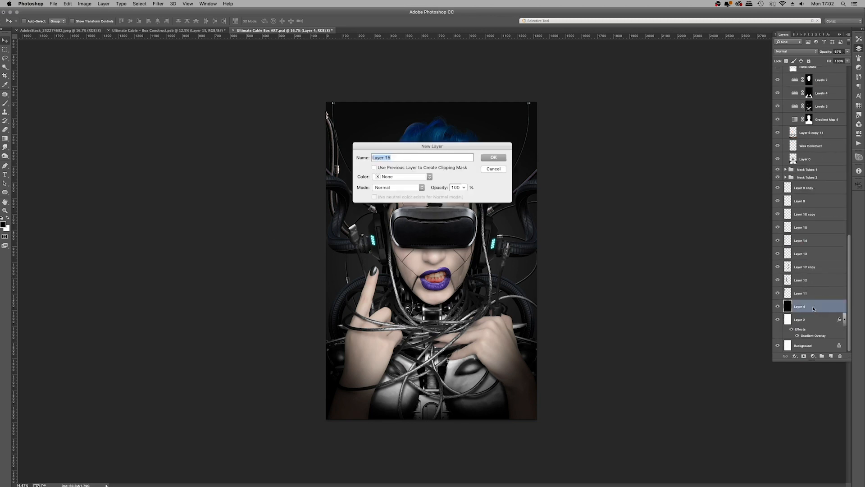
key(Return)
click(5, 192)
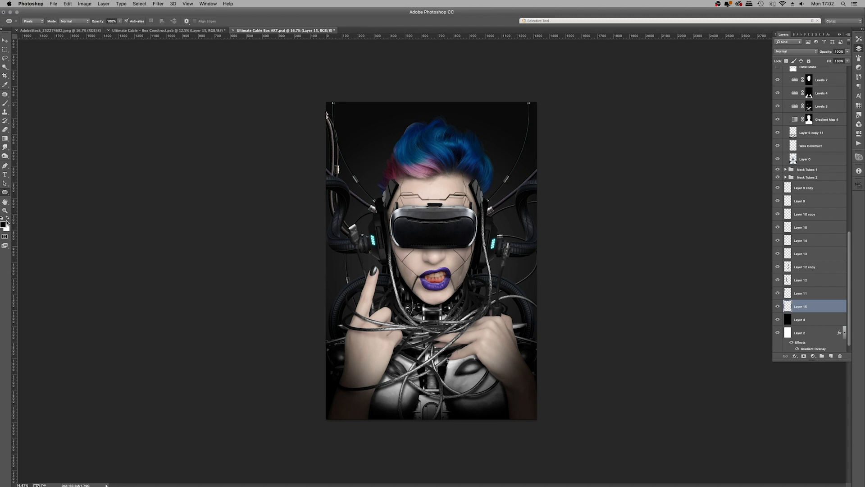
drag(370, 204, 533, 335)
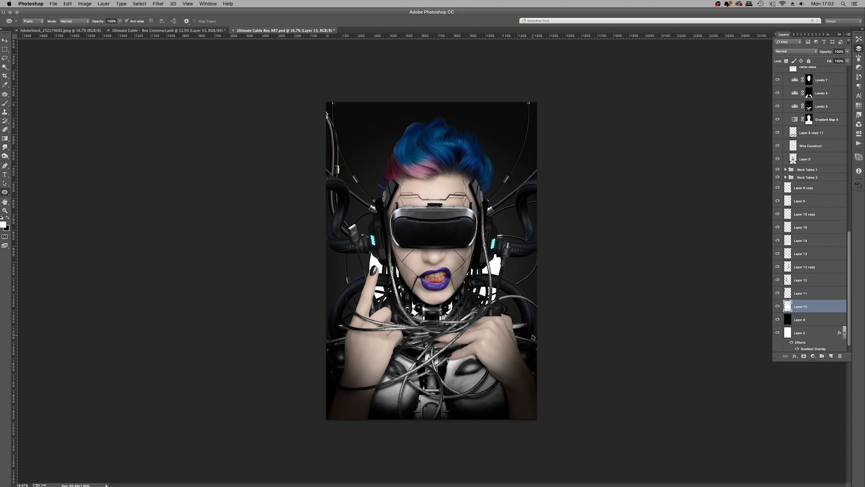
Step: Align the white ellipse to the canvas's horizontal center and deselect
key(v)
key(ctrl+a)
click(159, 22)
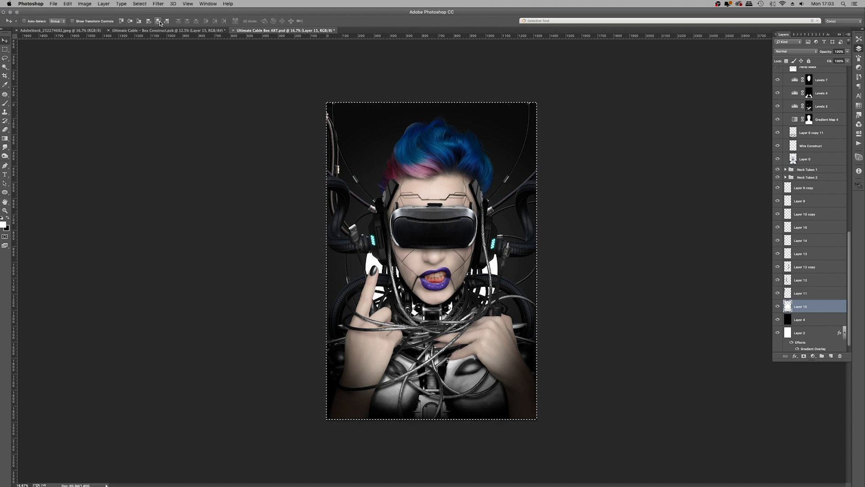
key(ctrl+d)
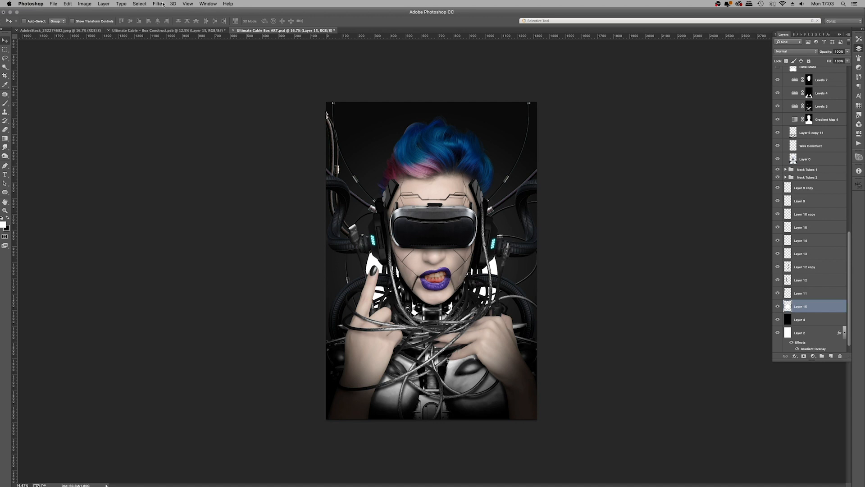
Step: Apply a Gaussian Blur with a 185.4-pixel radius to the white ellipse
click(154, 5)
mouse_move(188, 84)
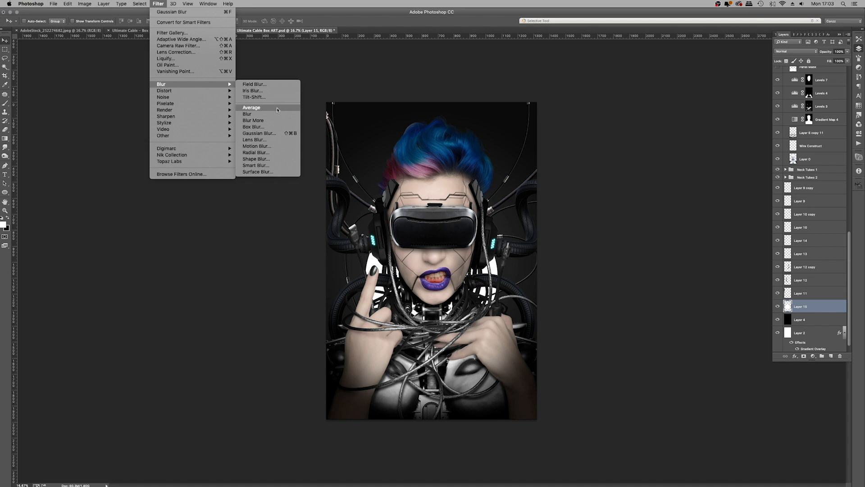
click(283, 134)
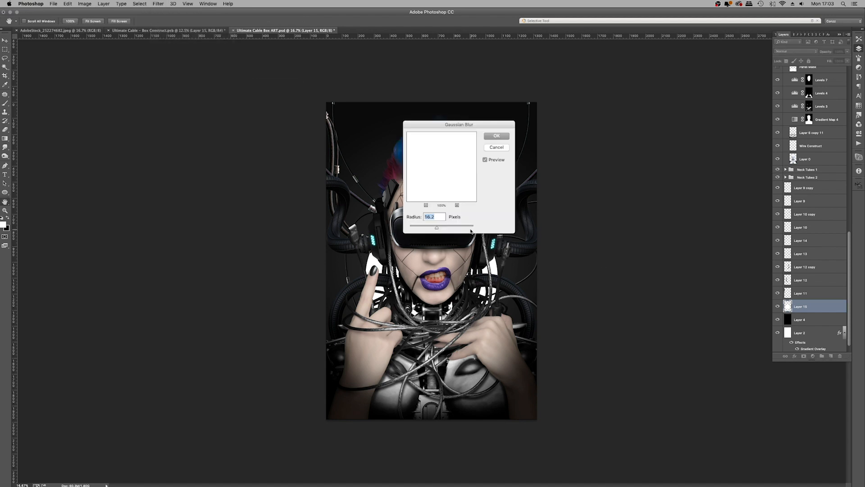
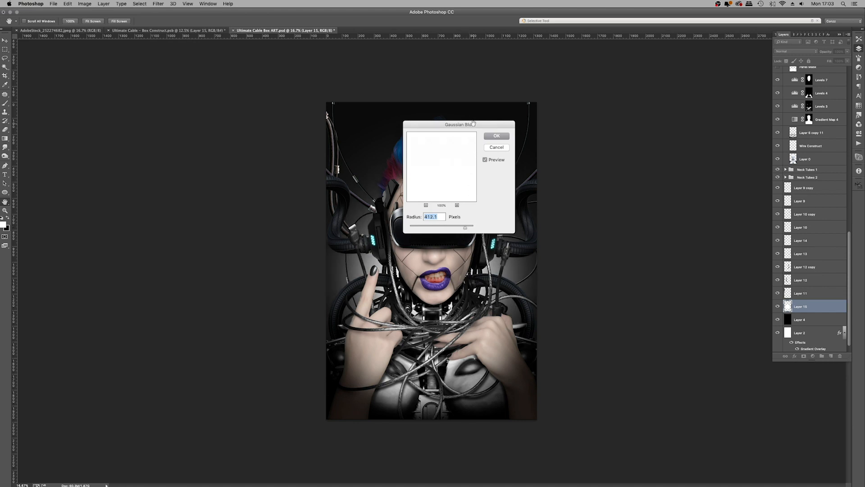
drag(474, 123, 654, 92)
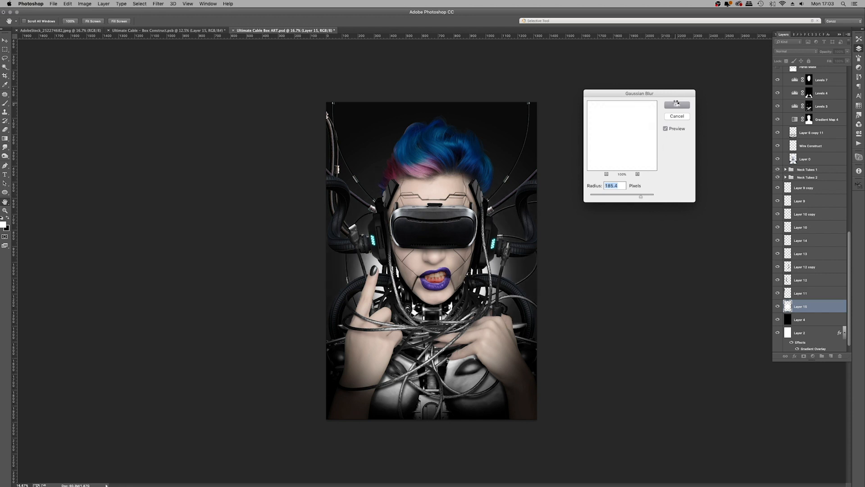
click(675, 103)
Step: Set the blurred ellipse layer's blend mode to Overlay and duplicate the layer
click(812, 52)
click(800, 118)
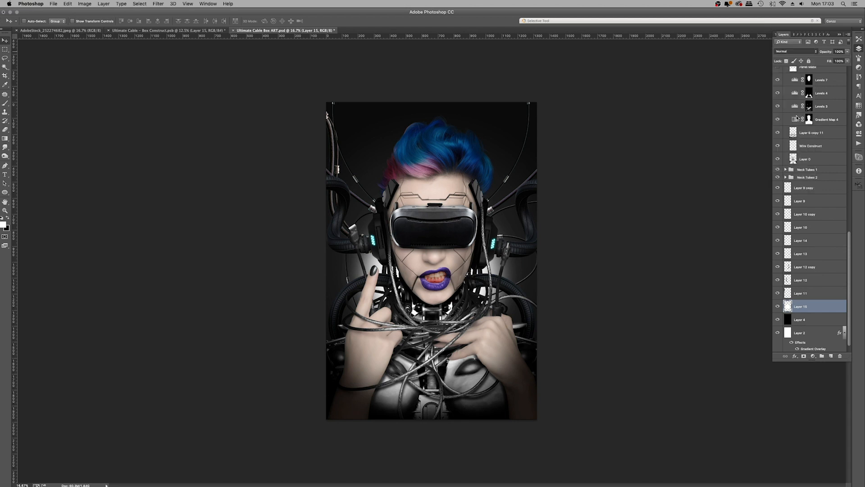
key(super+j)
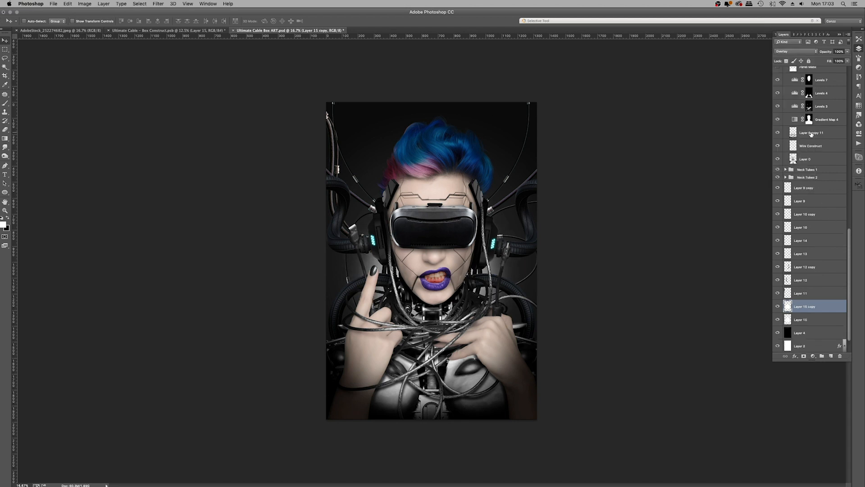
Step: Expand the Headphones group and add a new layer above Layer 6 copy 2
scroll(811, 134, up, 10)
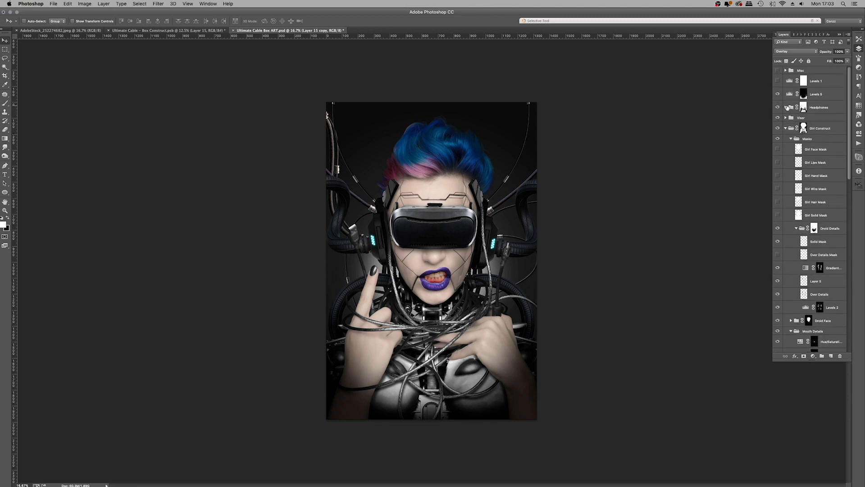
click(786, 107)
click(815, 120)
click(830, 356)
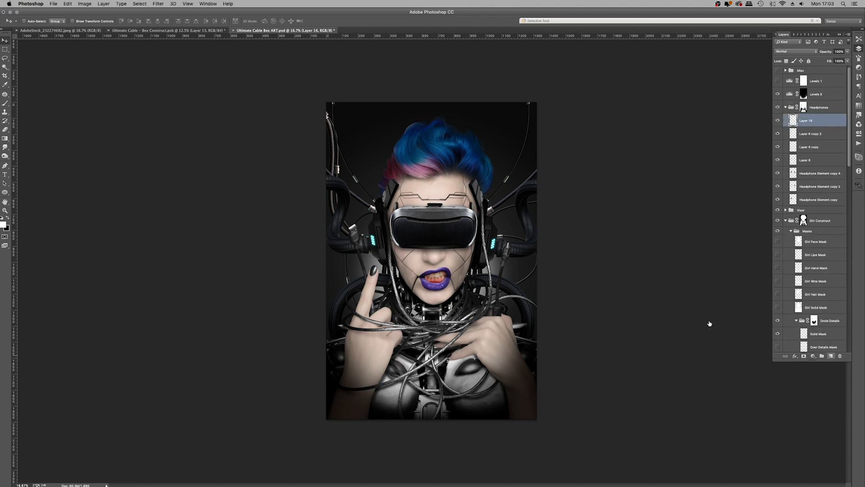
Step: Set the foreground color to #86f5ff and brush soft cyan glows over both headphone lights
click(6, 224)
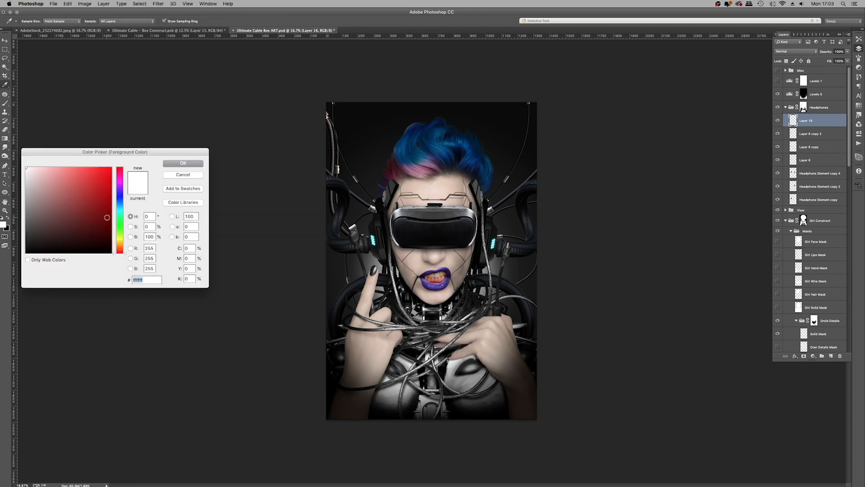
click(120, 208)
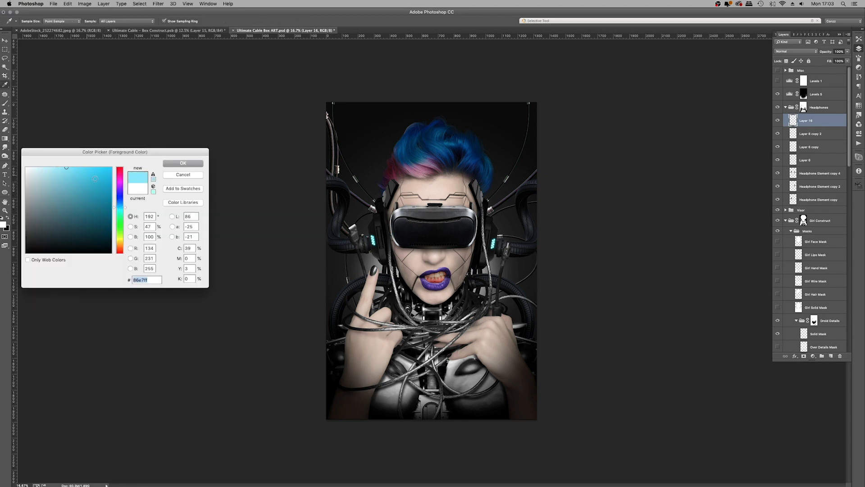
drag(117, 207, 118, 209)
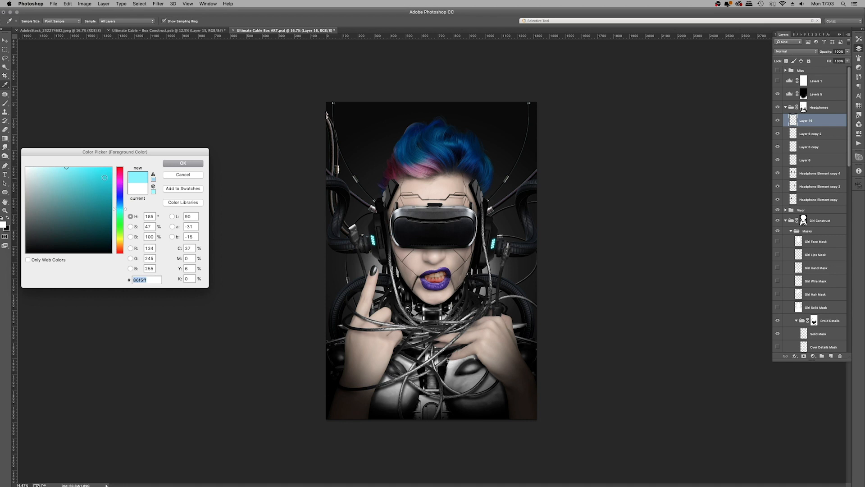
click(182, 163)
click(4, 103)
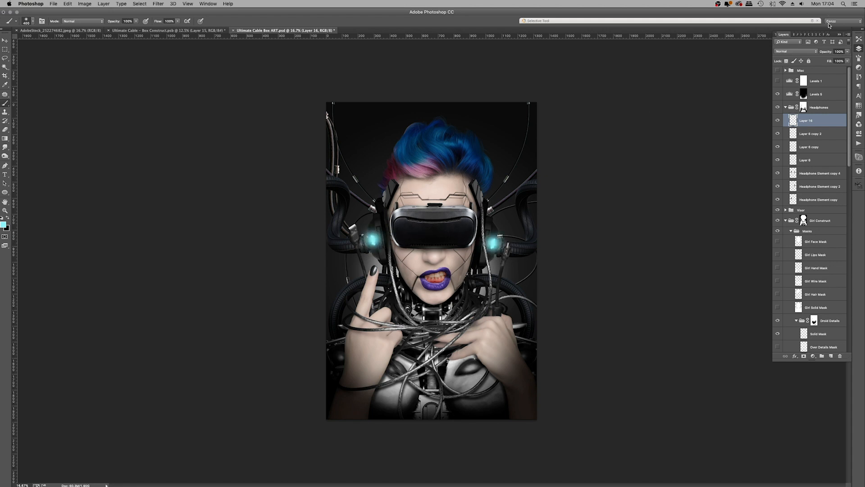
Step: Set the headphone glow layer's blend mode to Soft Light and compare the image with the layer hidden and shown
click(809, 51)
click(796, 118)
click(805, 52)
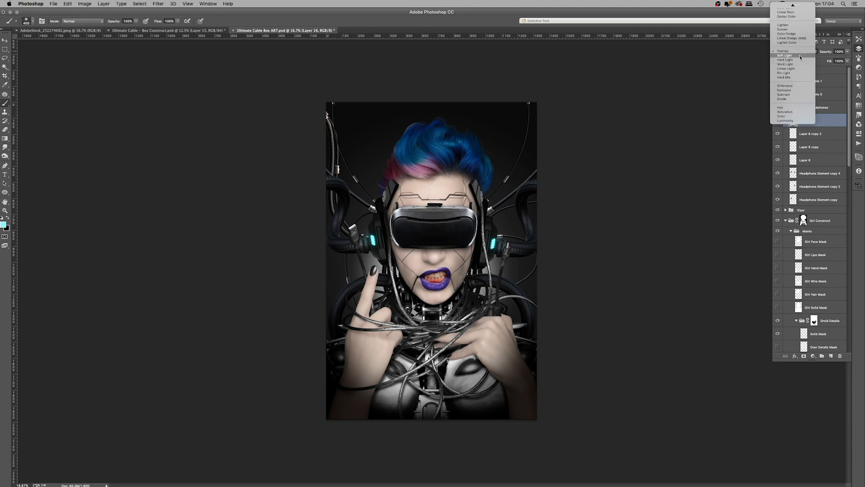
click(800, 55)
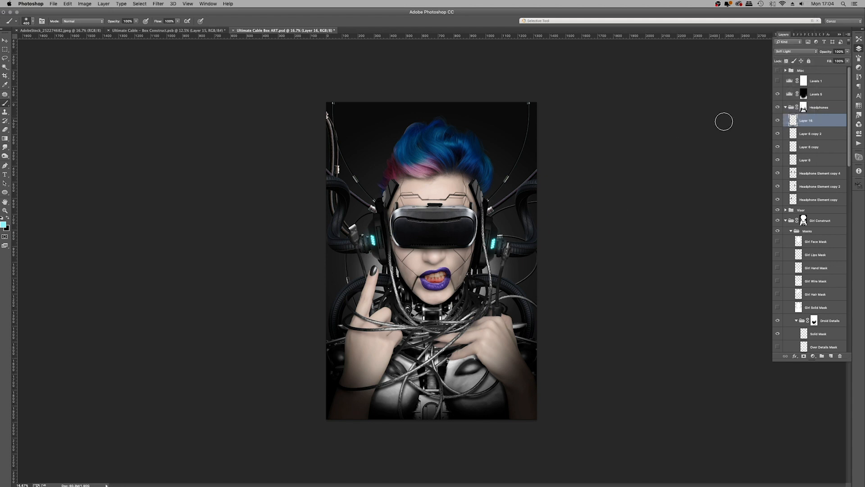
click(778, 121)
click(778, 120)
click(778, 121)
click(778, 121)
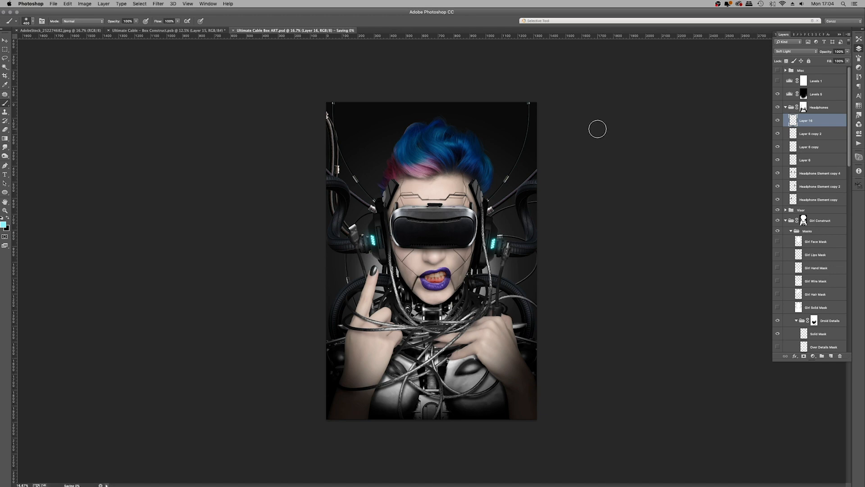
Step: Group the two blurred ellipse layers, name the group Backlight, and reduce the group's opacity to 28%
key(super+minus)
key(super+plus)
scroll(821, 239, down, 20)
click(807, 280)
shift+click(807, 293)
key(super+g)
double_click(804, 296)
text(Backlight)
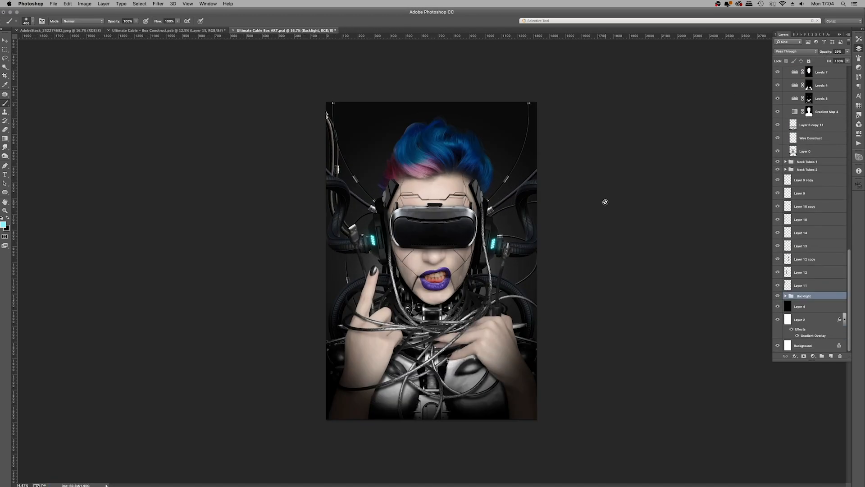
Step: Compare the background with Layer 2 hidden and shown
click(799, 319)
click(778, 319)
click(777, 319)
Step: Load the outlines of the cable layers from Layer 10 copy down to Layer 11 as one combined selection
shift+click(804, 206)
super+click(788, 206)
shift+super+click(787, 220)
shift+super+click(788, 233)
shift+super+click(788, 246)
shift+super+click(788, 273)
shift+super+click(787, 286)
Step: Add a Levels adjustment above Layer 9 copy, masked to the cable selection, and lower its white point
click(804, 179)
click(813, 357)
click(834, 380)
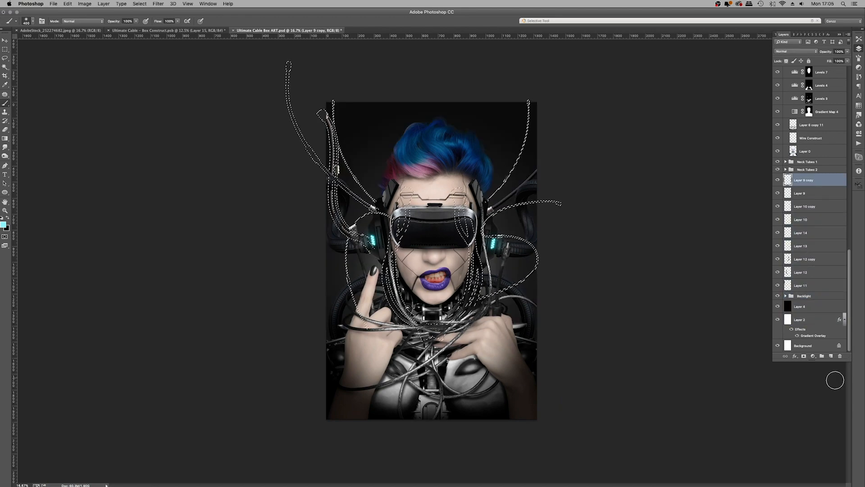
drag(843, 121, 799, 123)
click(859, 48)
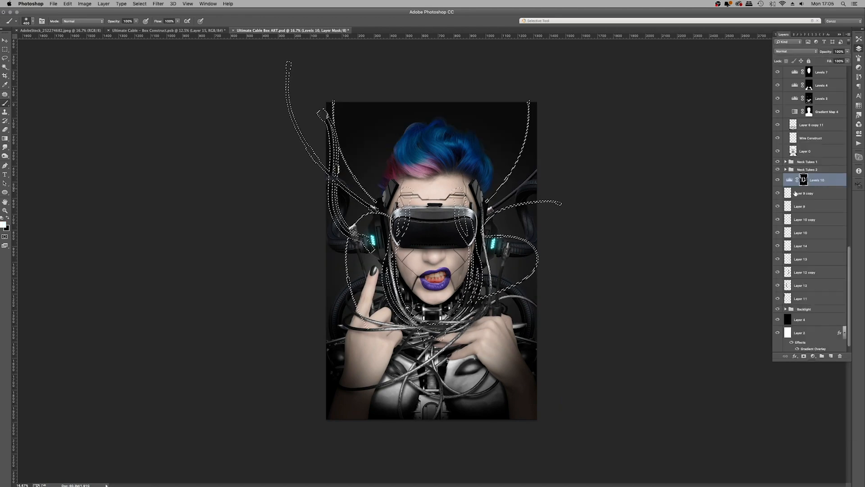
Step: Make a merged, solid white copy of the background cable layers and name it BG Wires Mask
click(805, 193)
key(super+l)
click(706, 104)
double_click(806, 194)
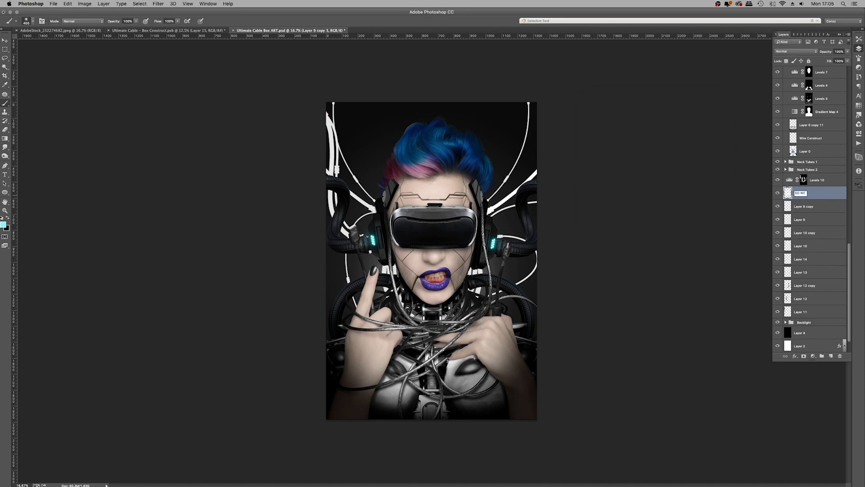
text(White Cables)
Step: Add a Levels adjustment above Layer 9 copy, lower its white point, and invert its mask
click(820, 208)
click(813, 356)
click(834, 381)
drag(843, 122, 799, 124)
click(859, 48)
key(super+i)
Step: Load the hidden BG Wires Mask outline and paint white on the new Levels mask along the outer cables with a much larger brush
super+click(788, 193)
key(bracketright)
key(bracketright)
key(bracketright)
key(bracketright)
key(bracketright)
key(bracketright)
key(bracketright)
key(bracketright)
key(bracketright)
key(bracketright)
key(bracketright)
key(bracketright)
key(bracketright)
key(bracketright)
key(bracketright)
key(bracketright)
key(bracketright)
key(bracketright)
drag(315, 243, 331, 121)
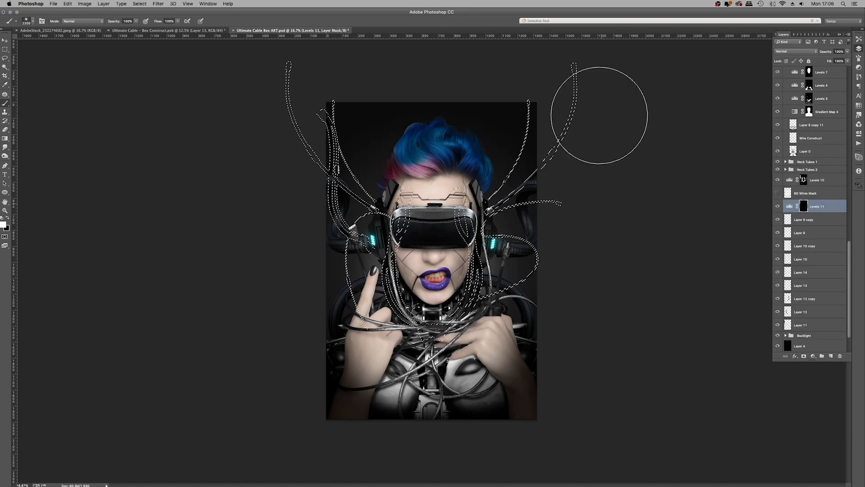
key(super+d)
Step: Reload the BG Wires Mask outline and paint white on the Levels 11 mask with a 700 px brush where the cables meet the headphones
click(778, 207)
super+click(788, 193)
key(bracketleft)
key(bracketleft)
key(bracketleft)
key(bracketleft)
key(bracketleft)
key(bracketleft)
key(bracketleft)
key(bracketleft)
key(bracketleft)
key(bracketleft)
key(bracketleft)
key(bracketleft)
key(bracketleft)
key(bracketleft)
key(bracketleft)
drag(356, 193, 373, 209)
drag(507, 194, 491, 211)
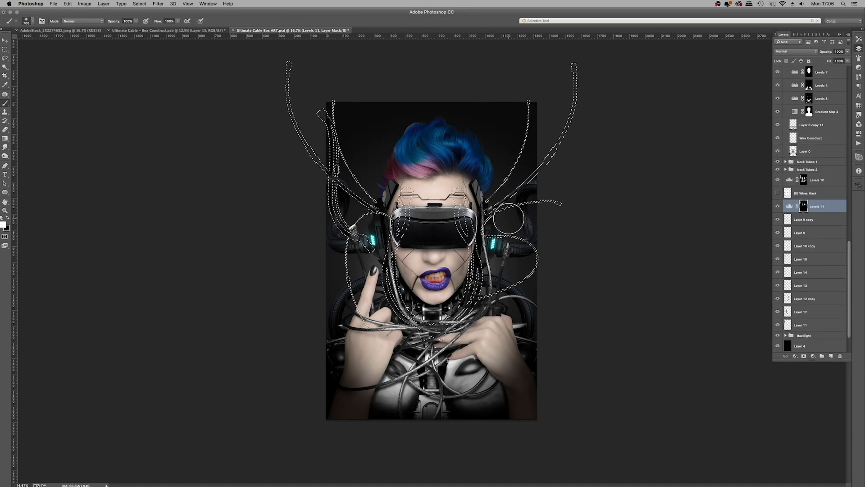
key(super+d)
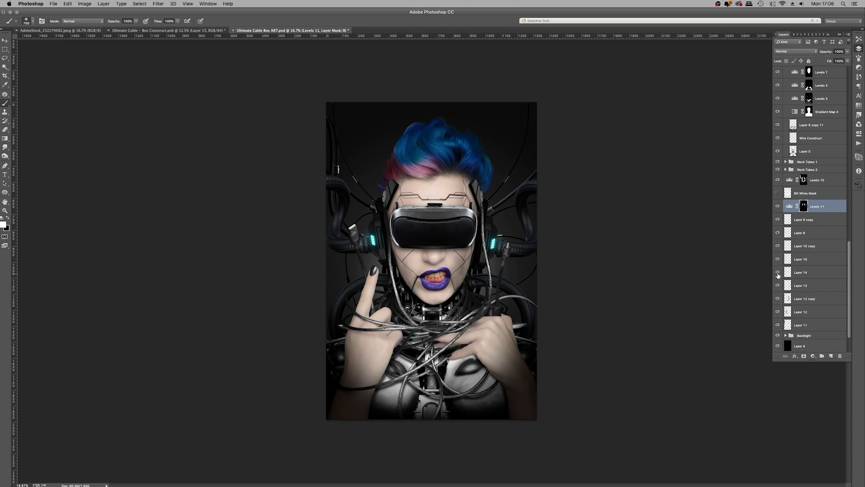
Step: Duplicate Layer 10 copy in Multiply mode and group all the background cable layers as BG Wires
click(787, 245)
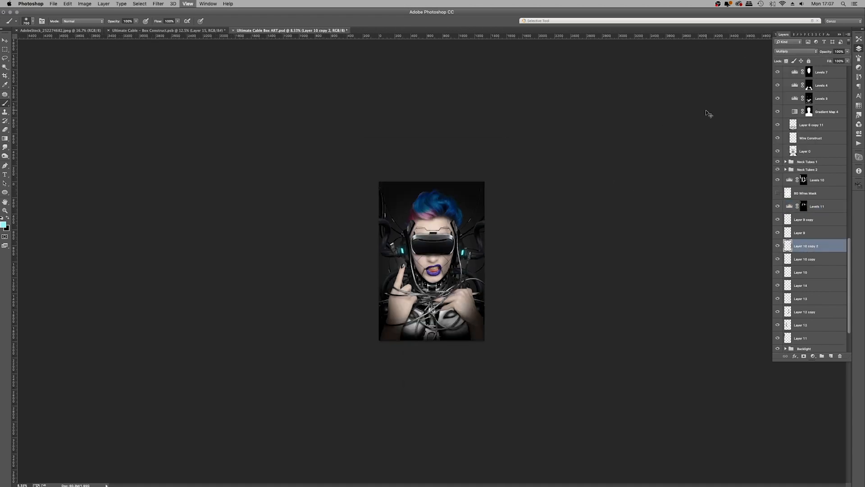
click(801, 323)
shift+click(816, 164)
key(super+g)
double_click(804, 162)
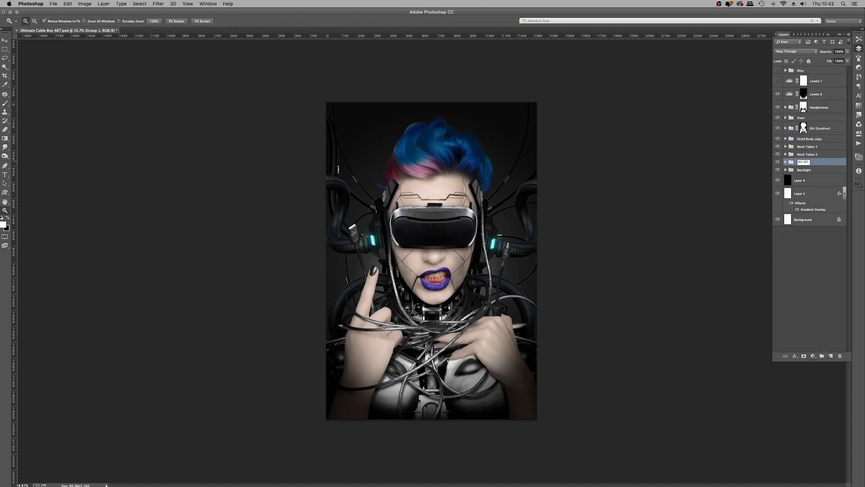
Step: Switch to the Premium folder in Finder and open AdobeStock_267274083.jpeg in Photoshop
key(super+Tab)
key(super+Tab)
key(super+Tab)
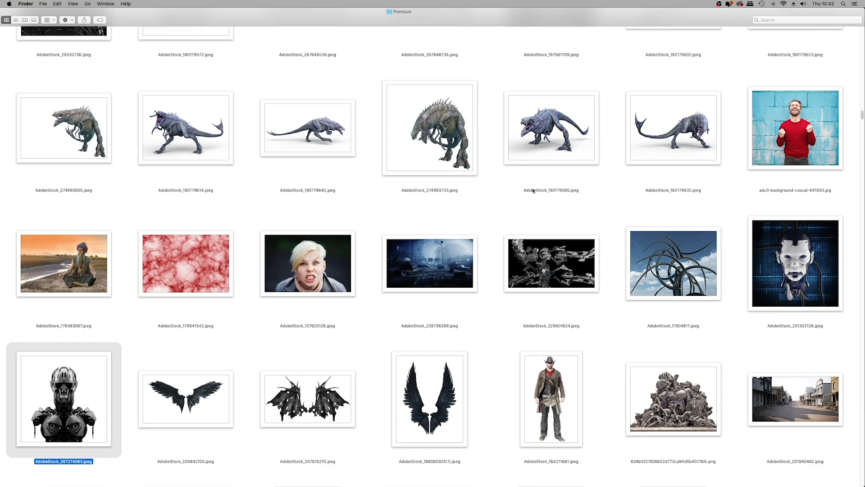
click(181, 356)
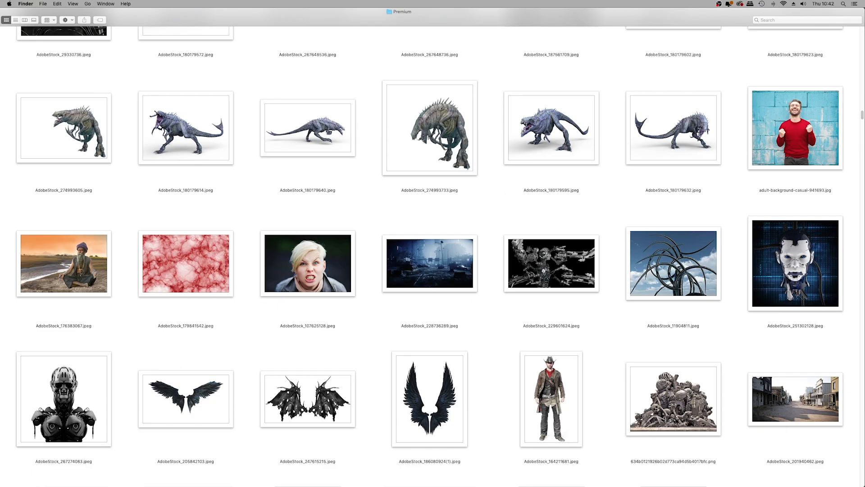
click(72, 382)
right_click(44, 388)
mouse_move(68, 341)
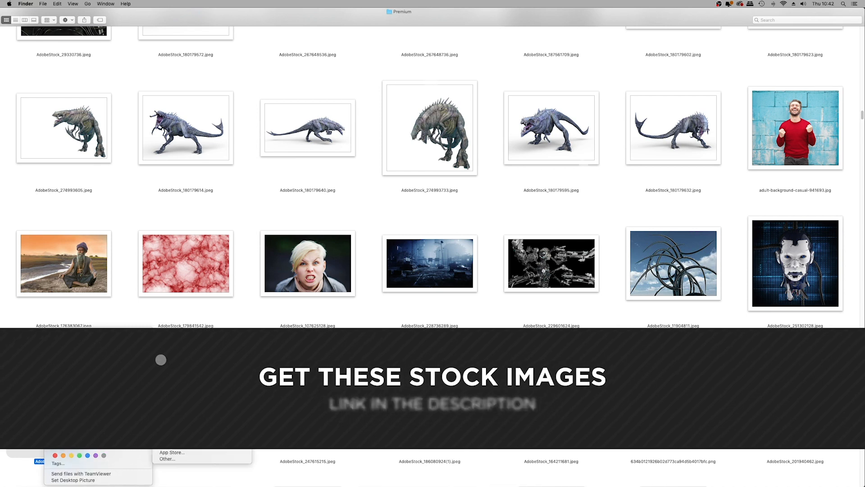
click(189, 360)
Step: Select the white background around the droid with the Magic Wand, adding the enclosed white gaps between its body parts
key(w)
click(335, 304)
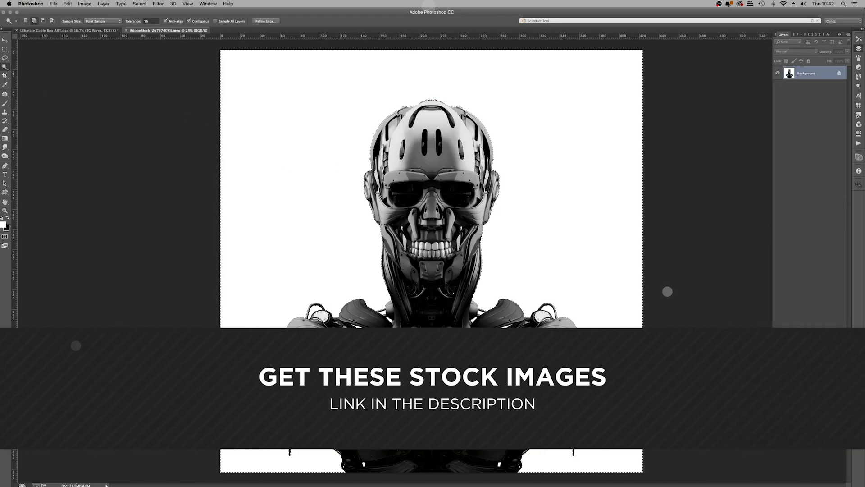
key(super+plus)
key(super+plus)
key(super+plus)
scroll(342, 262, down, 6)
shift+click(274, 218)
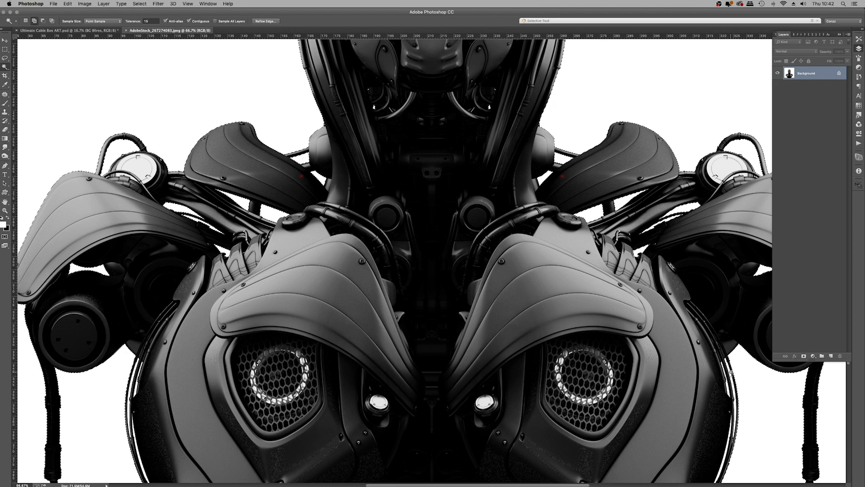
shift+click(724, 463)
scroll(725, 463, down, 3)
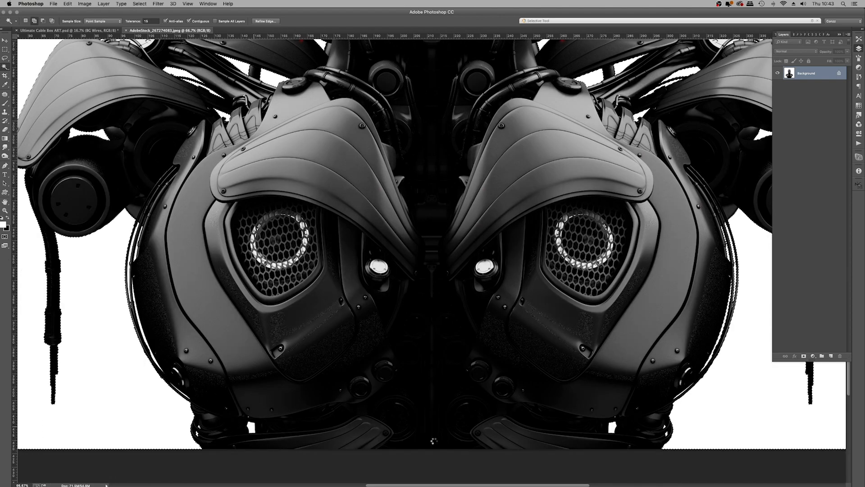
key(super+minus)
key(super+plus)
key(super+plus)
scroll(680, 419, left, 7)
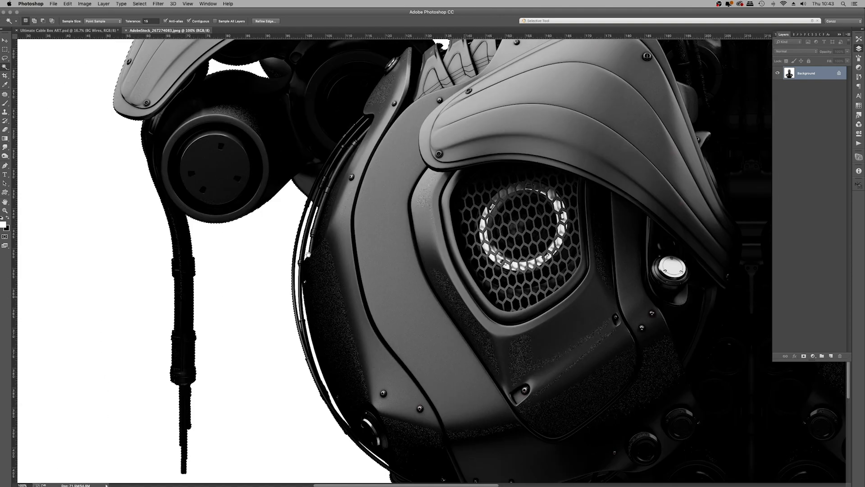
key(super+plus)
key(super+plus)
key(super+0)
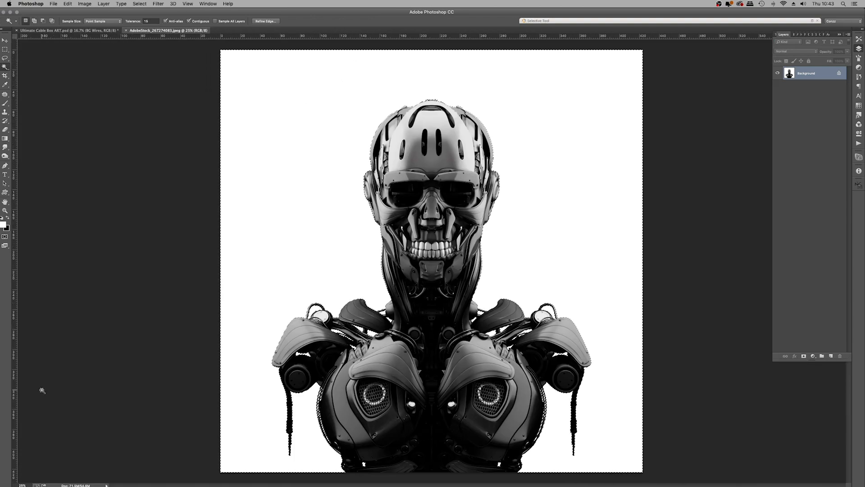
Step: Invert the selection to isolate the droid, contract its edge, and copy the droid
click(140, 3)
mouse_move(146, 96)
click(216, 114)
key(Return)
key(super+c)
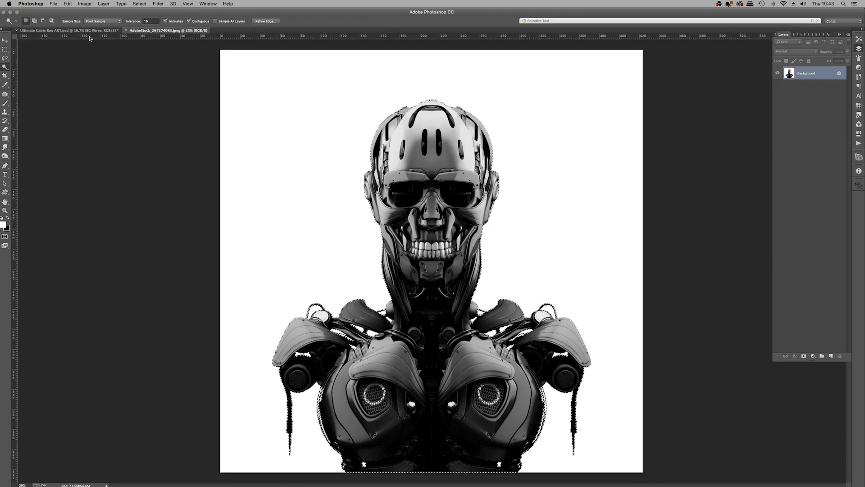
Step: Paste the droid into Ultimate Cable Box ART.psd as Droid Torso and move it below Panel Mask in the Droid Body copy group
click(86, 31)
click(811, 97)
key(super+v)
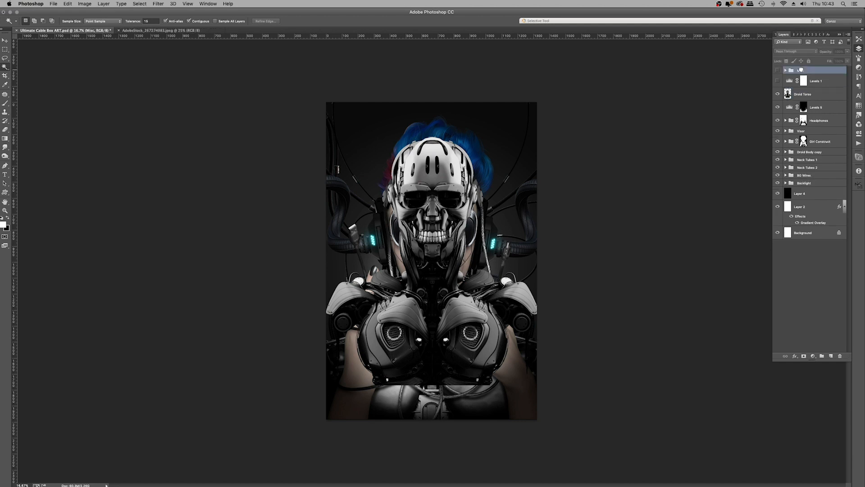
click(785, 152)
drag(819, 94, 823, 164)
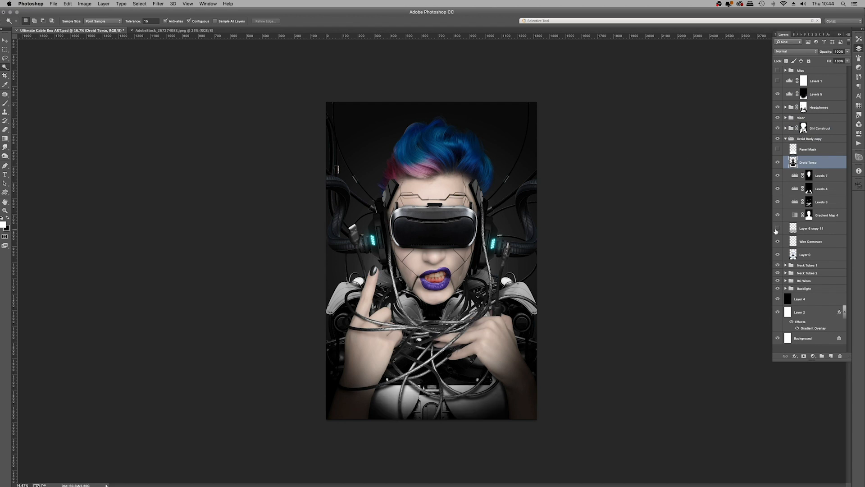
Step: Compare the original droid body layers with the Droid Torso layer by toggling their visibility
click(777, 163)
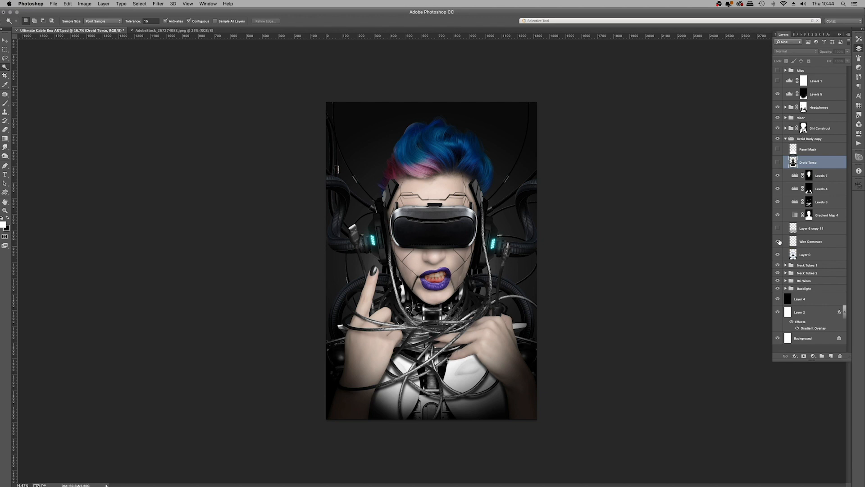
click(778, 256)
click(779, 255)
click(778, 228)
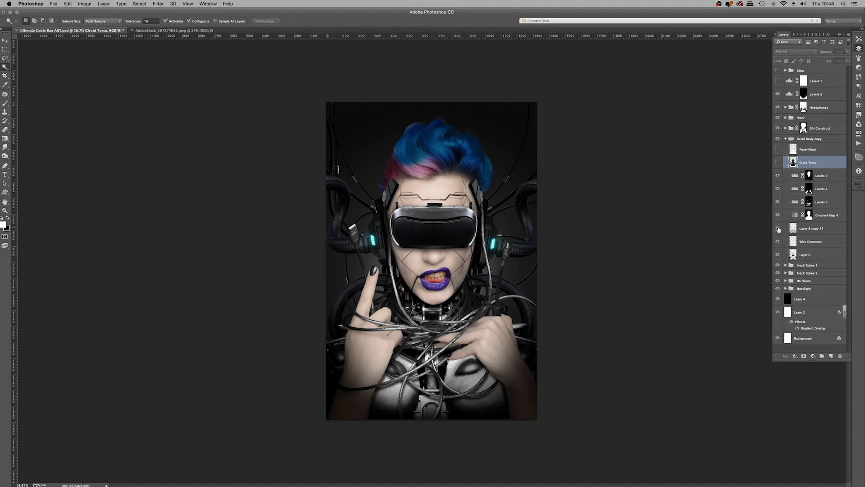
key(v)
click(778, 162)
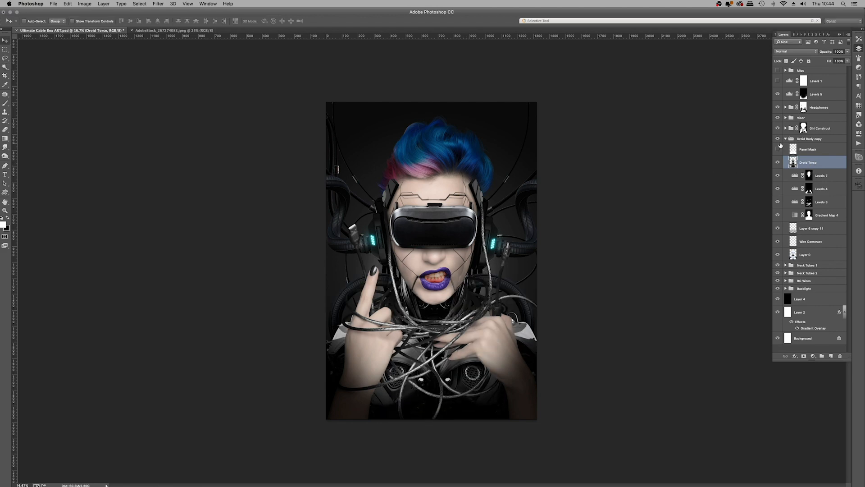
Step: Remove the Levels 1 and Levels 6 adjustments, then enlarge Droid Torso to about 109% and center it behind the hands
click(778, 94)
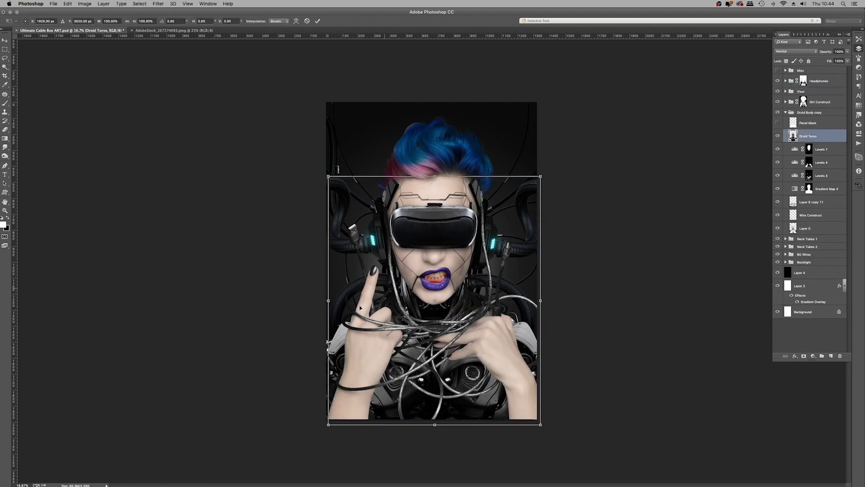
key(super+minus)
drag(342, 396, 338, 405)
key(super+plus)
key(super+plus)
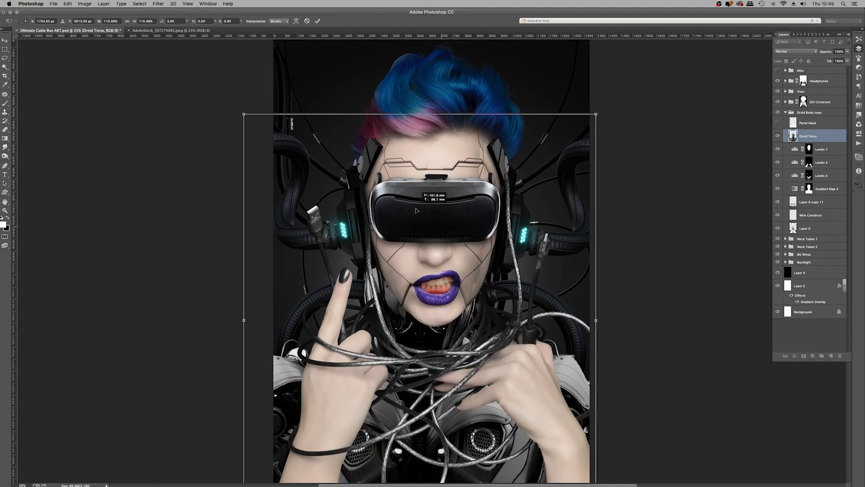
drag(246, 108, 294, 175)
drag(454, 284, 439, 253)
key(super+minus)
drag(330, 423, 307, 450)
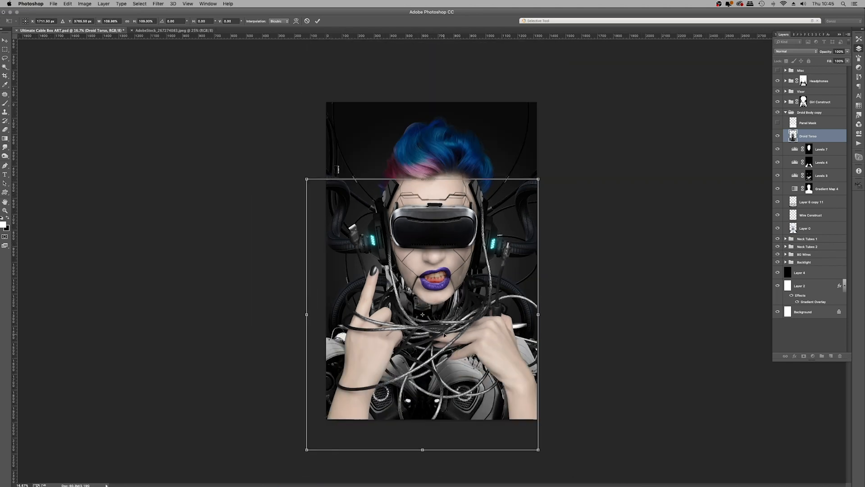
drag(444, 333, 452, 317)
key(Return)
Step: Nudge the Droid Torso slightly into place beneath the chin
key(super+plus)
key(super+plus)
key(super+plus)
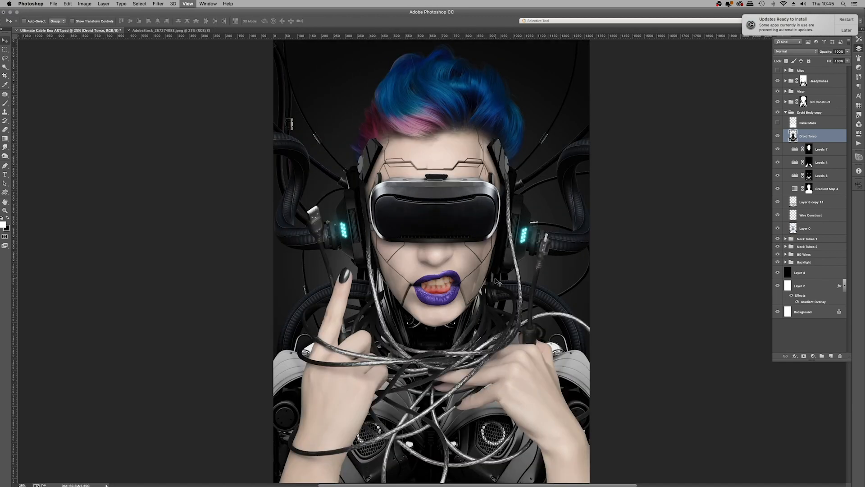
drag(410, 338, 412, 340)
key(c)
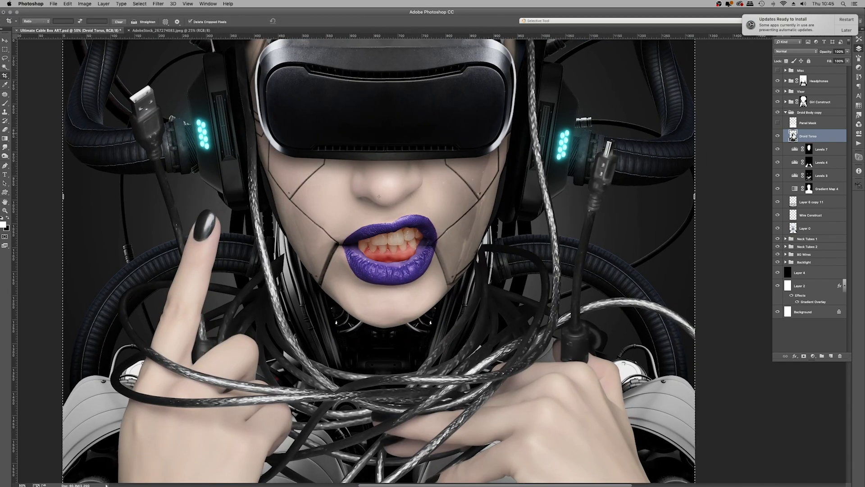
Step: Group the old droid body layers from Levels 7 down to Layer 0 and hide the group
key(m)
click(822, 150)
shift+click(811, 228)
key(super+g)
click(778, 147)
click(800, 138)
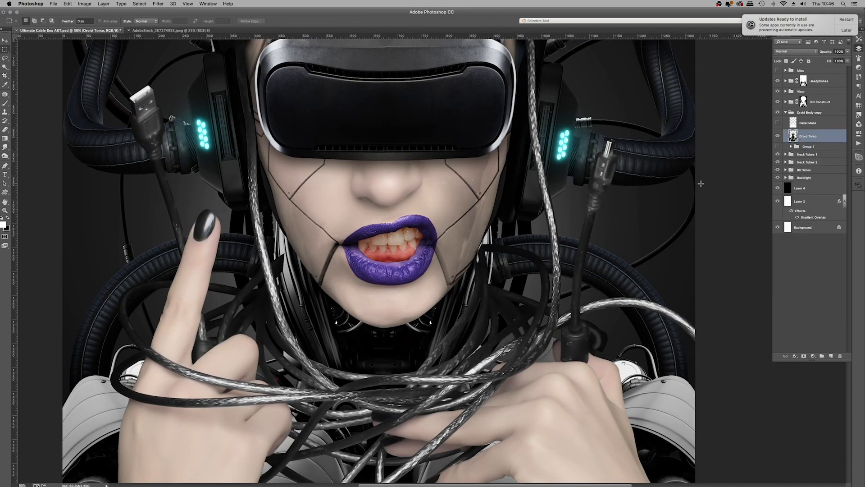
Step: Duplicate the Droid Torso layer as a hidden Multiply copy and place the Levels 4 adjustment above it
key(super+minus)
key(super+minus)
key(super+minus)
key(super+j)
key(shift+alt+m)
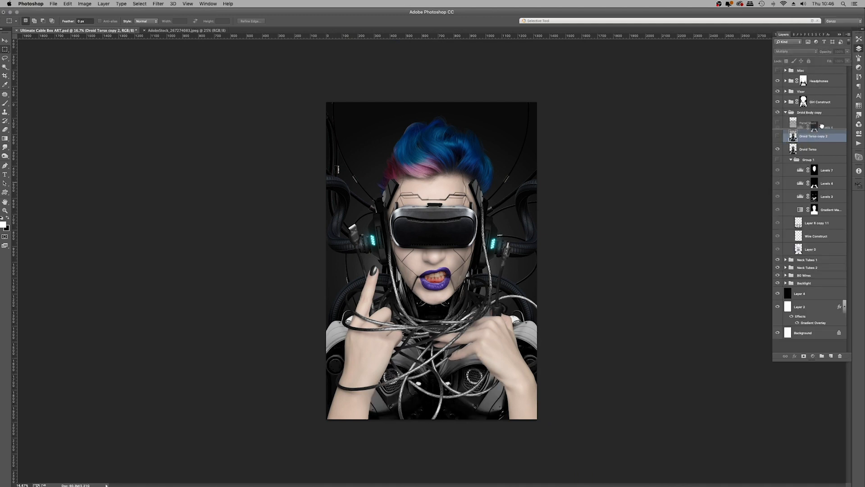
Step: Add a darkening Levels adjustment above Droid Torso, masked to the torso outline, and set its blend mode to Multiply
super+click(792, 151)
key(super+shift+i)
key(super+shift+i)
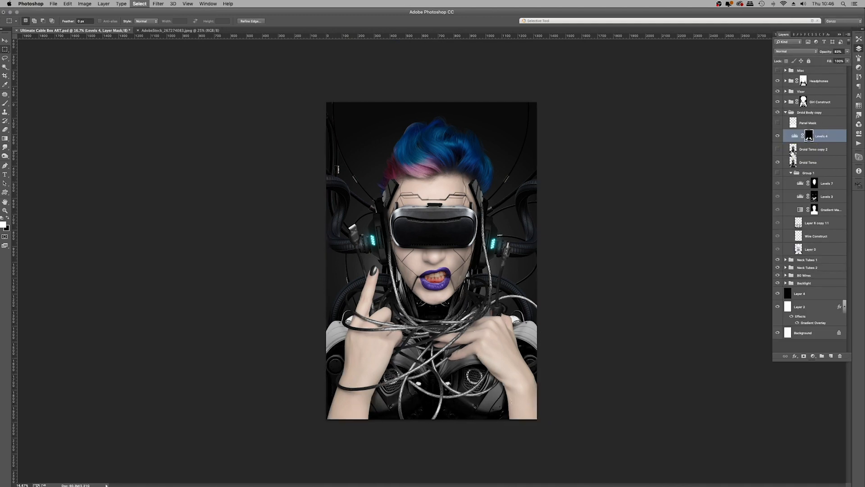
click(810, 162)
click(813, 356)
click(824, 378)
drag(815, 102, 829, 103)
click(780, 34)
click(794, 52)
click(783, 68)
Step: Paint black on the Levels 12 mask over the chest to restore the droid's highlights and detail
key(b)
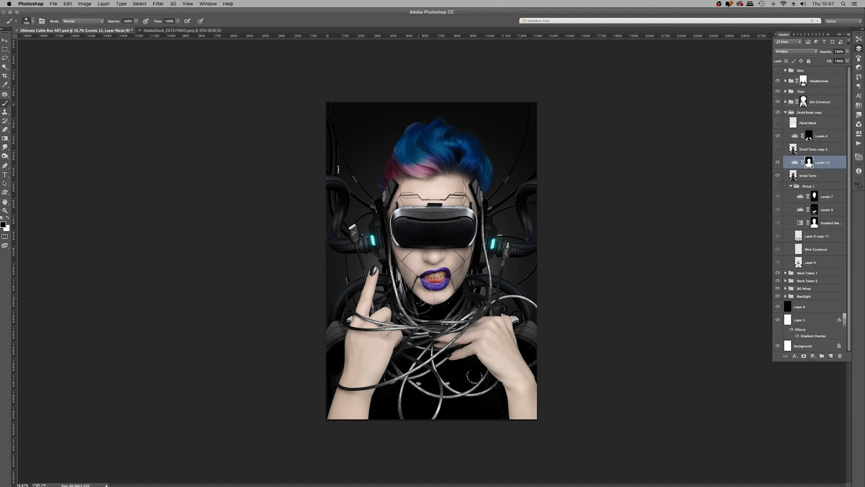
mouse_move(457, 349)
mouse_down()
mouse_move(395, 392)
mouse_move(487, 400)
mouse_move(481, 389)
mouse_up()
key(super+plus)
key(super+plus)
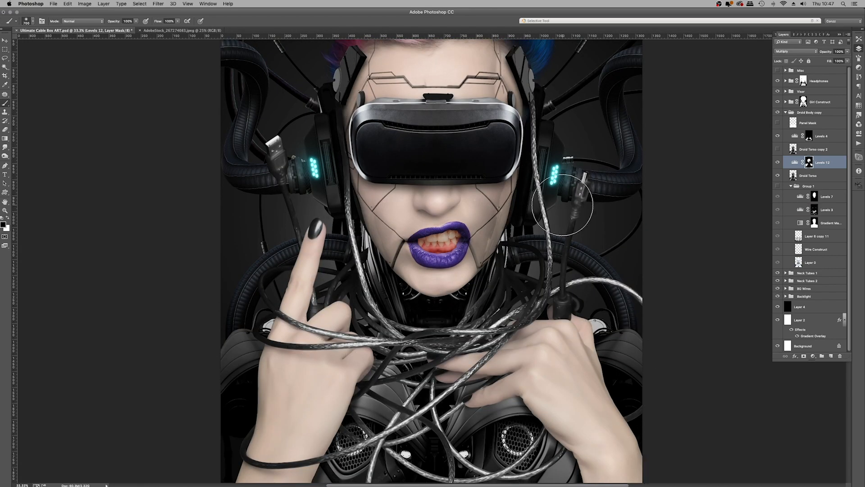
Step: Move the Wire Construct layer directly above Droid Torso and lasso the strip along the jaw on the raised-finger side
drag(816, 249, 837, 171)
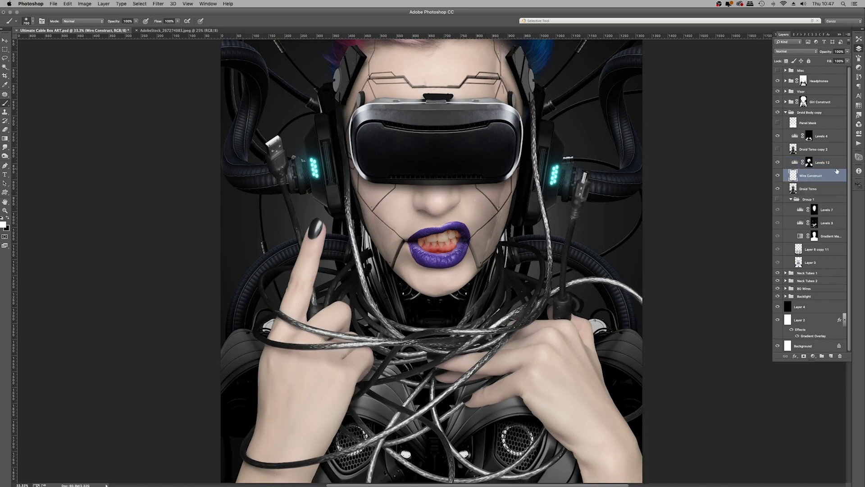
key(l)
drag(370, 219, 369, 216)
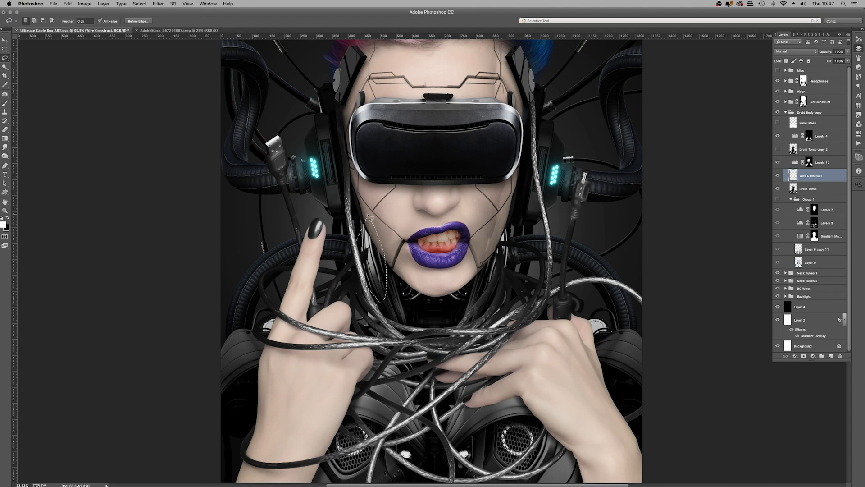
Step: Collapse Group 1 and expand the Girl Construct group
click(790, 199)
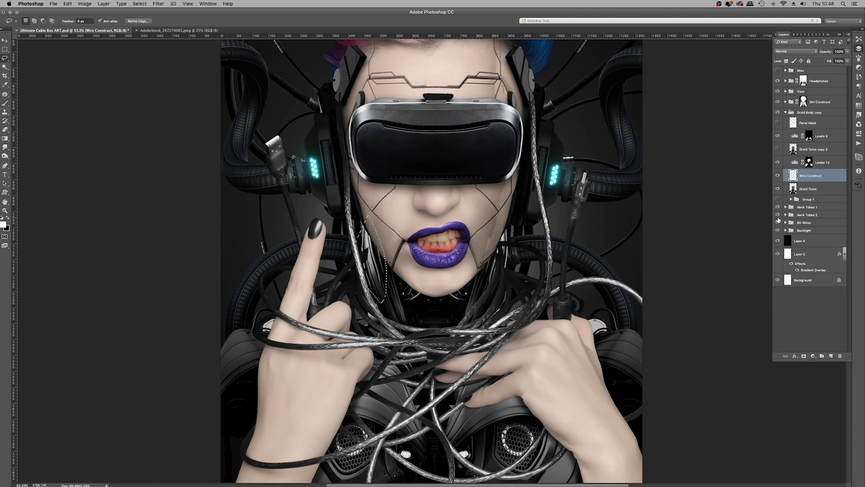
click(778, 82)
click(778, 82)
click(785, 102)
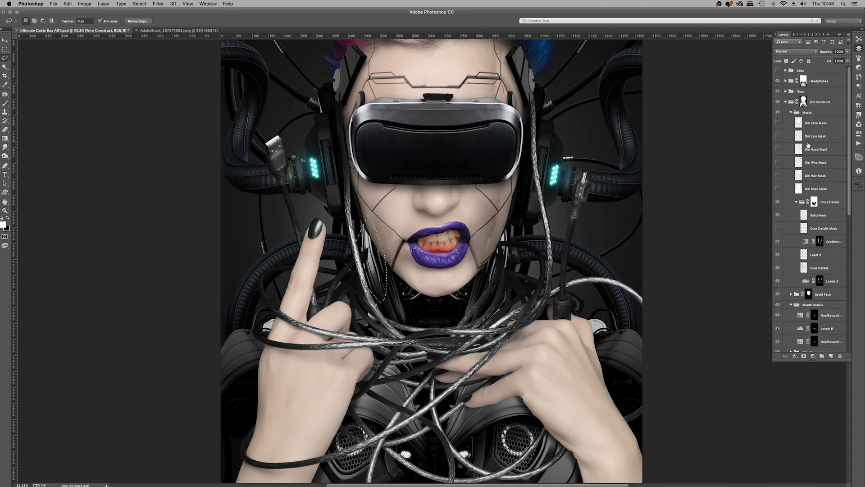
scroll(801, 242, down, 6)
scroll(801, 242, up, 6)
Step: Outline the strip along the jaw on the raised-finger side with a path, fill it black on the Girl Construct mask, and delete the path
click(803, 78)
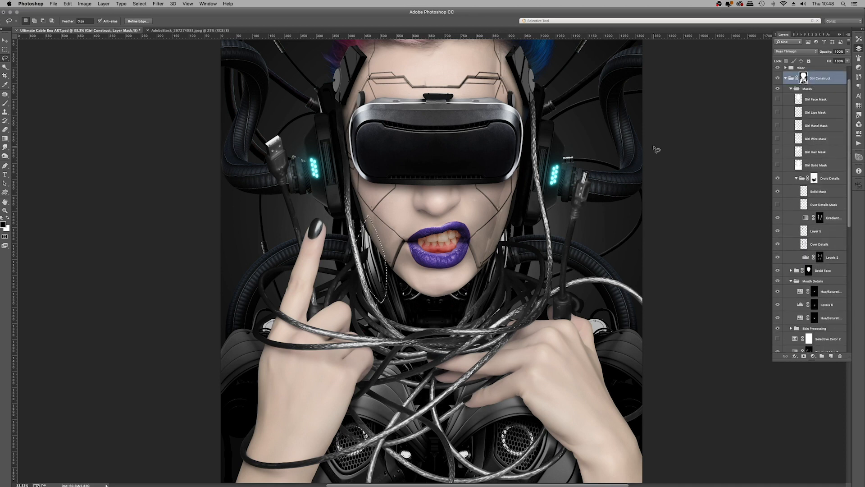
key(p)
click(356, 241)
click(362, 264)
drag(381, 278, 389, 280)
drag(375, 242, 360, 237)
right_click(382, 234)
click(400, 271)
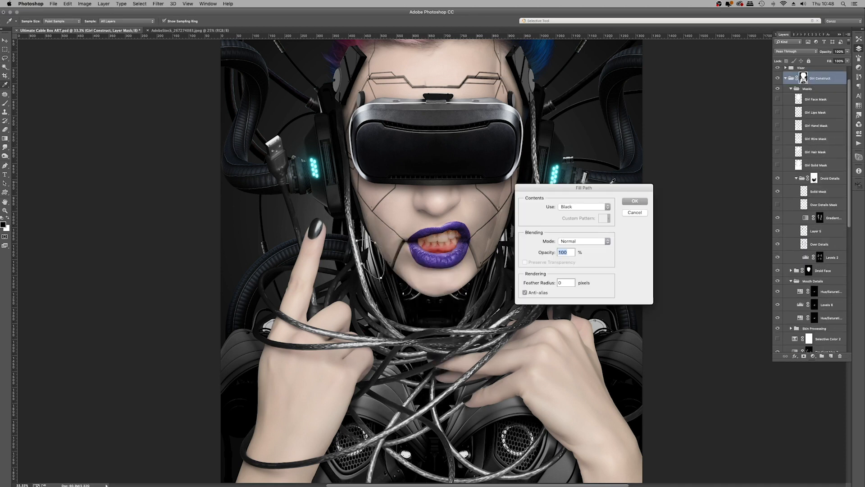
click(634, 201)
right_click(474, 201)
click(496, 212)
Step: Move the Levels 7 adjustment out of Group 1 to directly above Levels 4 in the Droid Body copy group, and compare its effect
scroll(807, 202, down, 10)
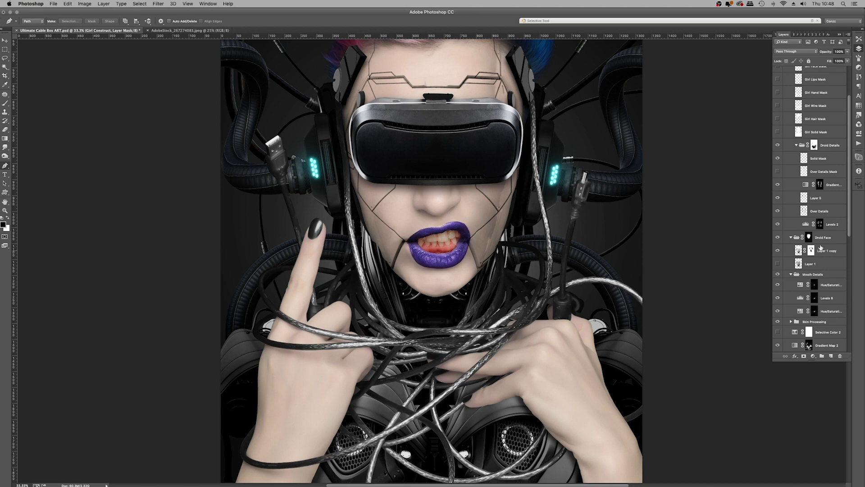
click(791, 271)
scroll(797, 271, down, 3)
drag(824, 244, 819, 163)
click(778, 169)
click(777, 170)
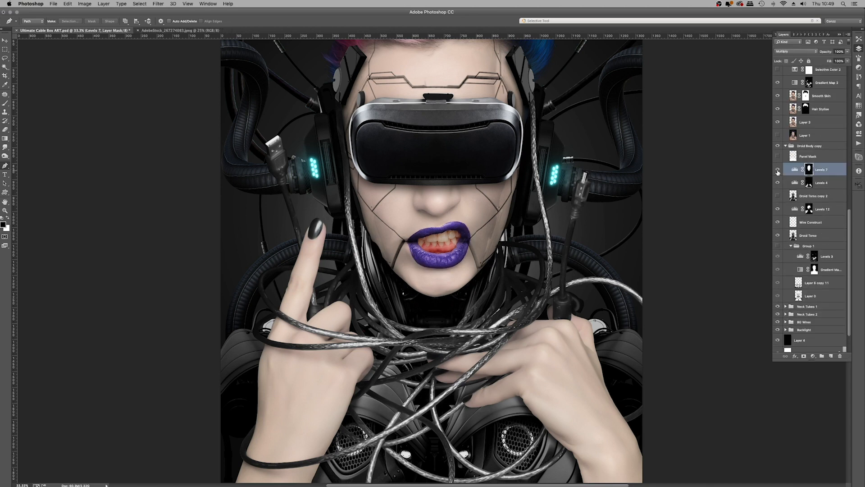
Step: Fill the face-shaped selection on the Levels 7 mask and soften the mask with a 6.0 pixel Gaussian Blur
key(super+a)
scroll(816, 181, up, 5)
super+click(806, 181)
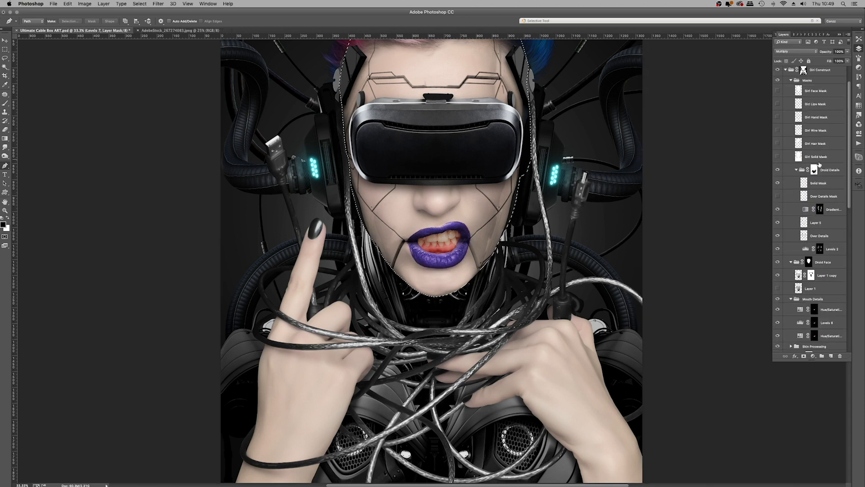
key(alt+BackSpace)
key(super+d)
click(158, 4)
mouse_move(180, 84)
click(256, 134)
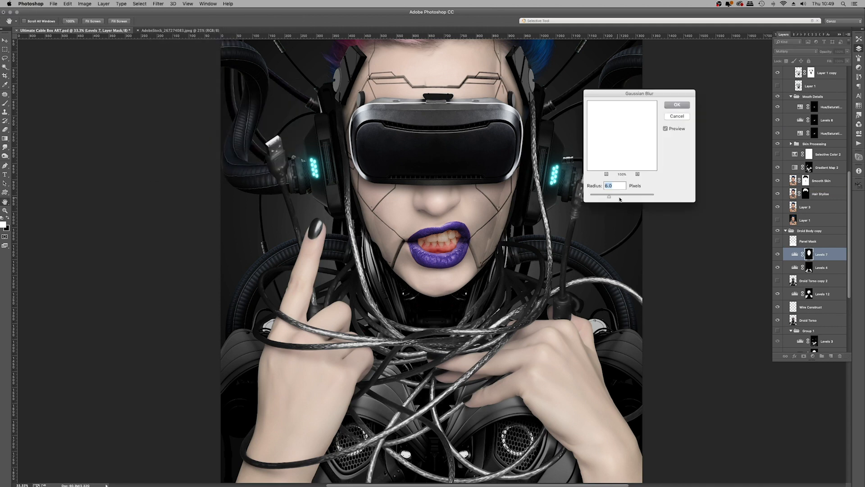
key(Return)
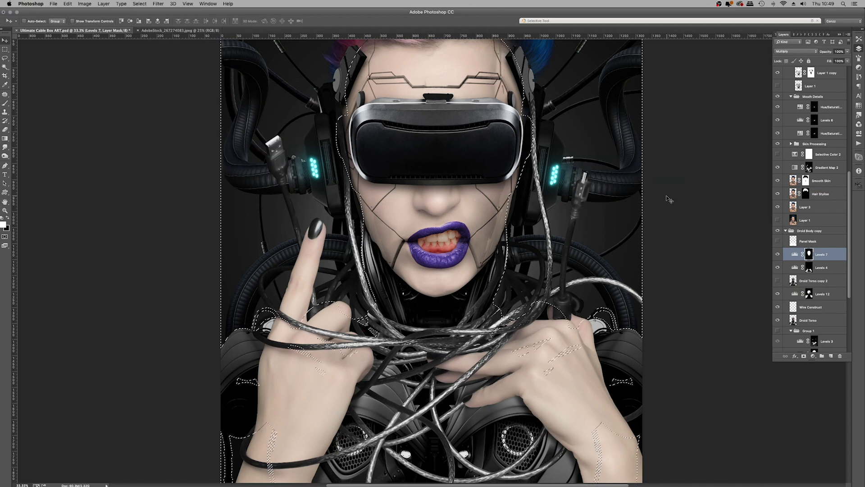
Step: Examine the whole composite and the facial panel lines at several magnifications
scroll(587, 215, up, 3)
key(super+minus)
key(super+minus)
key(super+minus)
key(super+minus)
key(super+plus)
key(super+plus)
key(super+plus)
key(super+plus)
key(super+plus)
key(z)
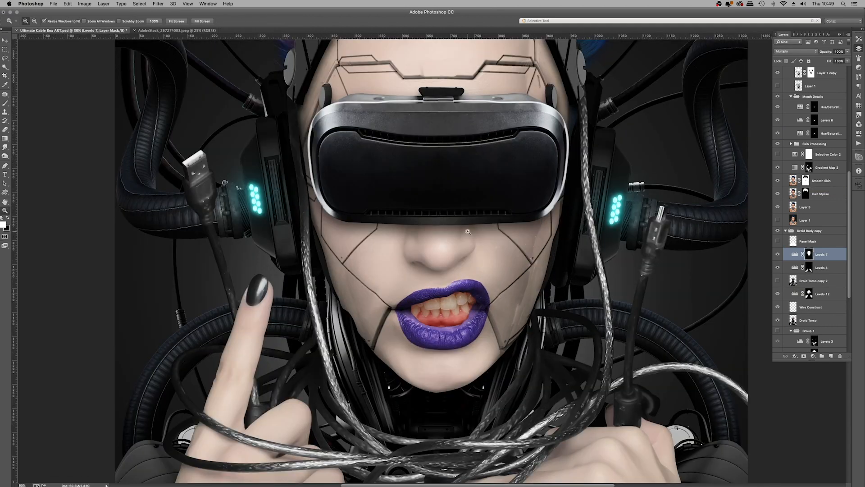
key(super+0)
key(super+minus)
key(super+minus)
scroll(820, 186, up, 8)
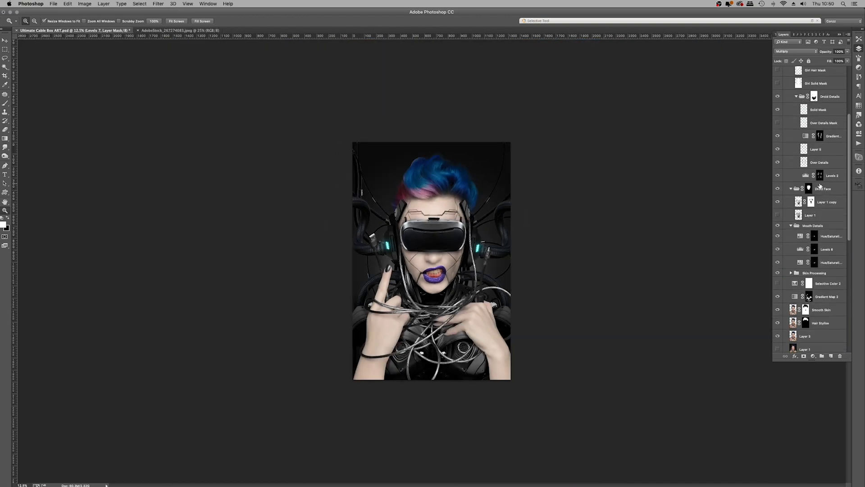
key(super+plus)
key(super+plus)
key(super+plus)
key(super+plus)
key(super+plus)
Step: Collapse the Masks group and add a new layer named Panel Highlights at the top of the Droid Face group
click(840, 203)
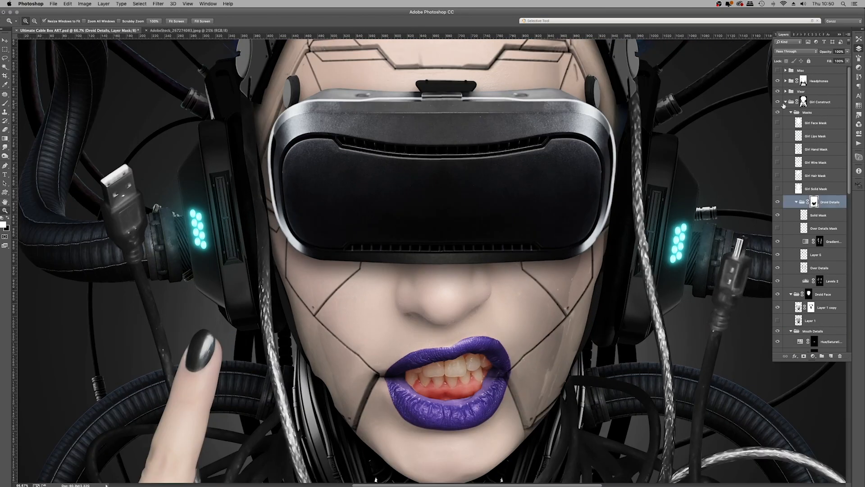
click(786, 102)
click(786, 102)
click(791, 112)
click(824, 123)
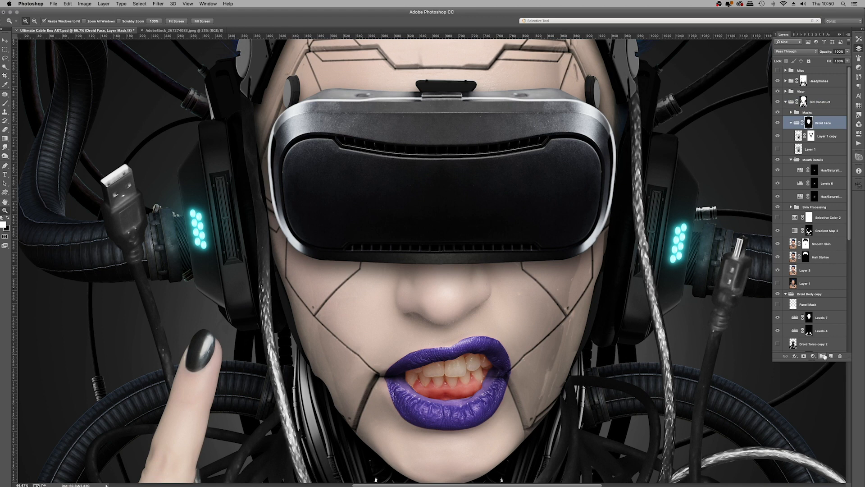
key(super+shift+n)
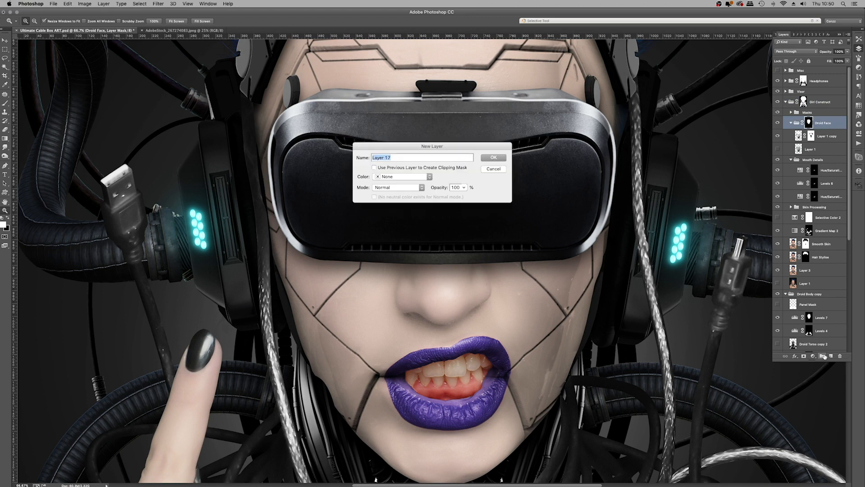
text(Panel Highlights)
key(Return)
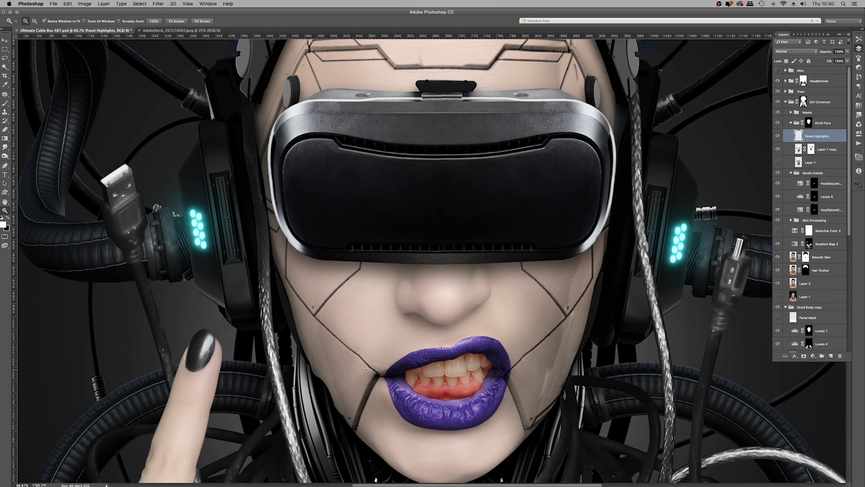
Step: Draw a curved Pen path along the cheek panel seam, from beneath the visor's outer edge down to the corner of the mouth
click(344, 345)
click(344, 345)
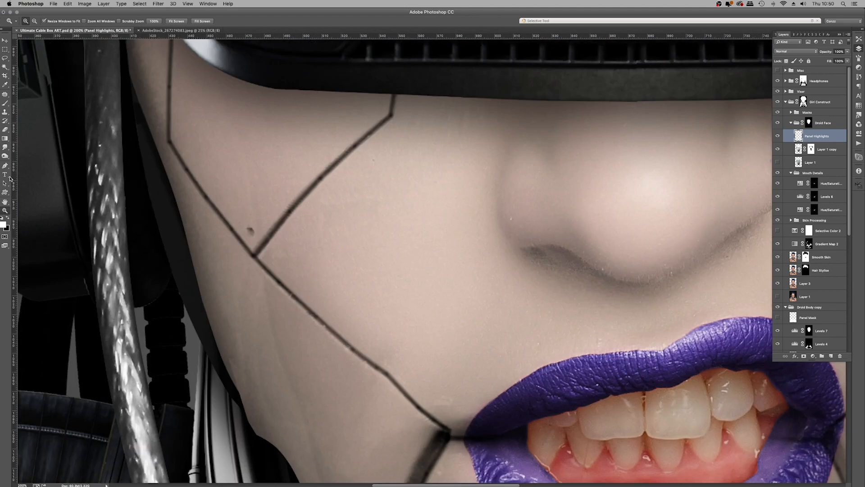
click(4, 167)
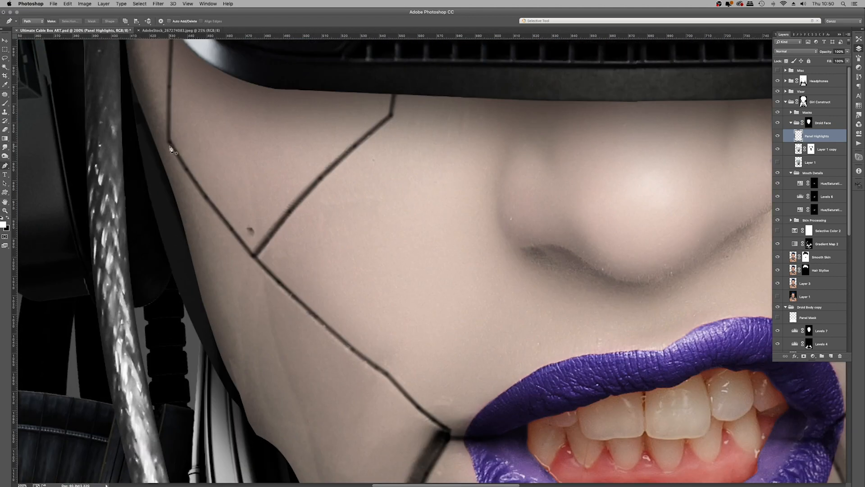
click(168, 146)
drag(259, 270, 275, 280)
drag(301, 311, 329, 346)
Step: Try stroking the cheek seam path in white with a small soft brush, and undo the stroke
right_click(228, 175)
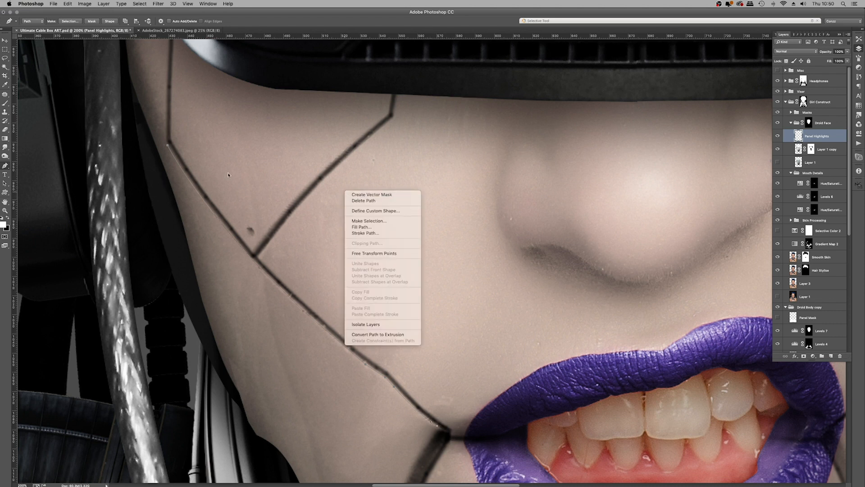
click(3, 107)
click(5, 104)
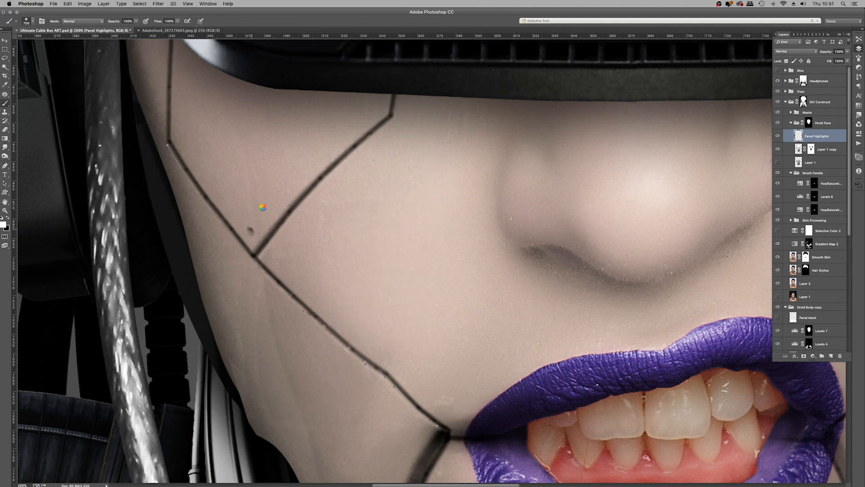
right_click(257, 207)
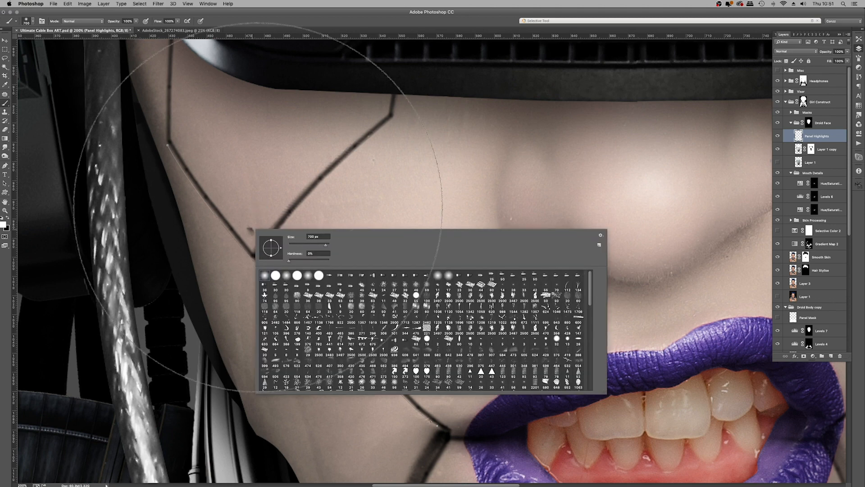
drag(300, 247, 293, 246)
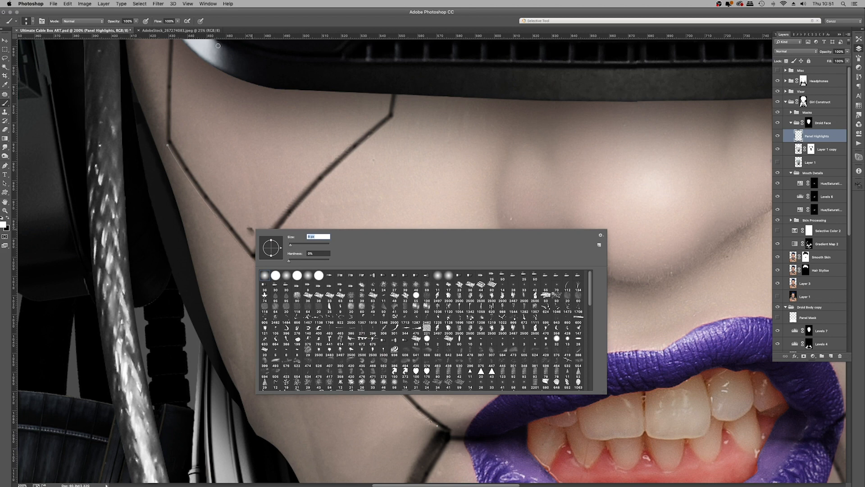
key(Return)
click(5, 166)
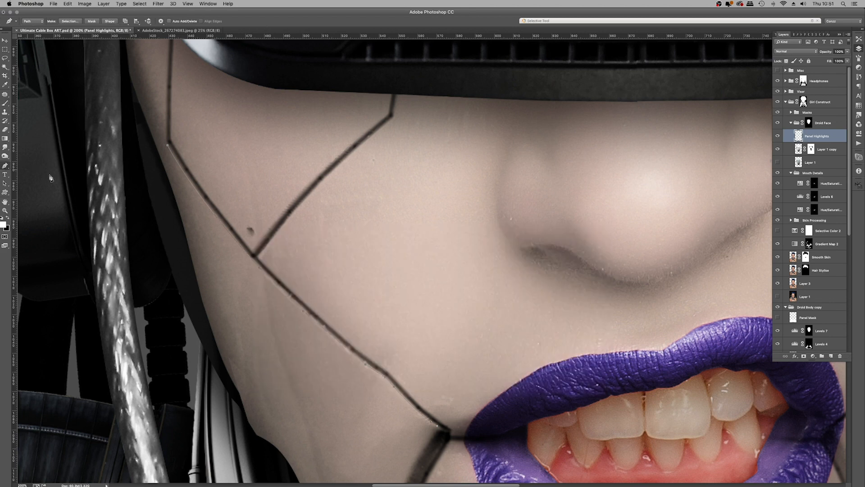
right_click(242, 171)
click(279, 213)
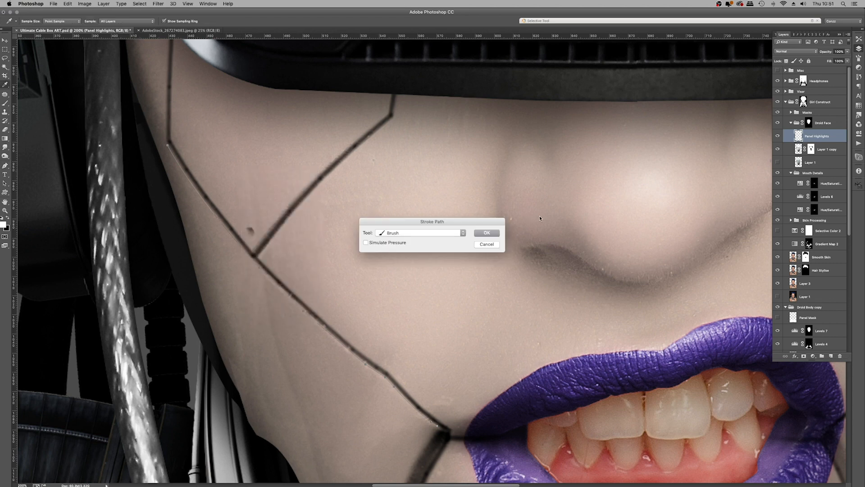
click(479, 233)
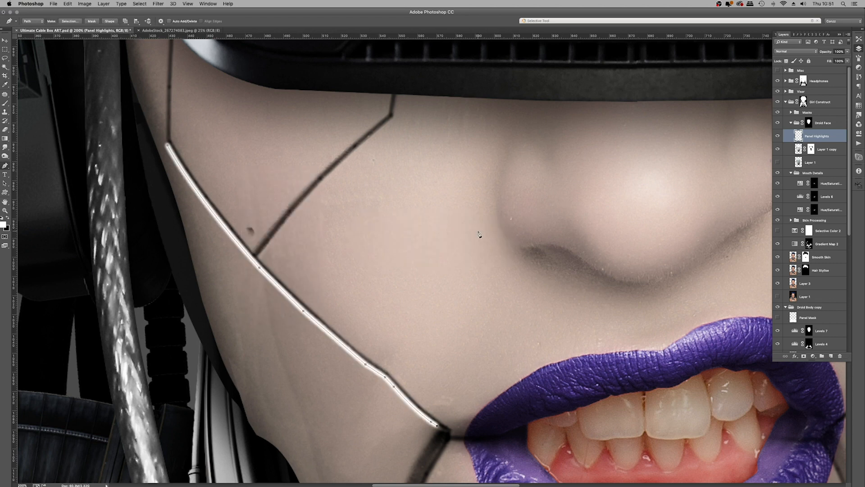
key(super+z)
Step: Reduce the brush size further, stroke the cheek seam path in white without simulated pressure, and delete the path
key(b)
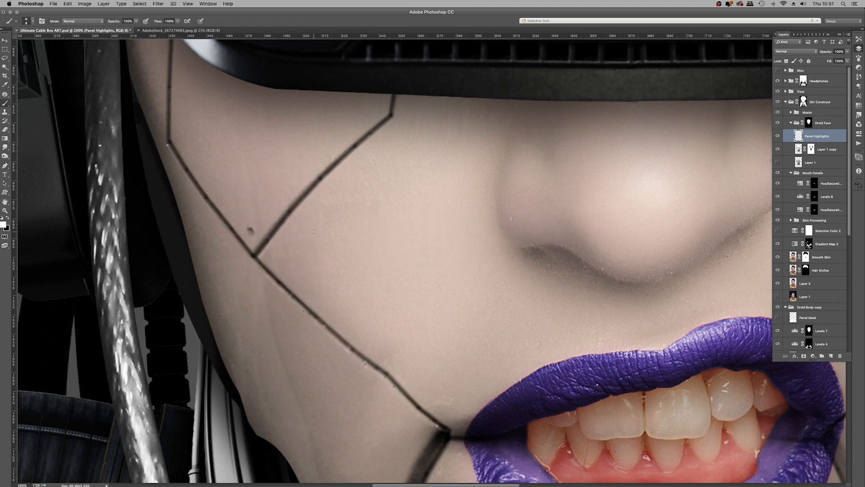
right_click(318, 236)
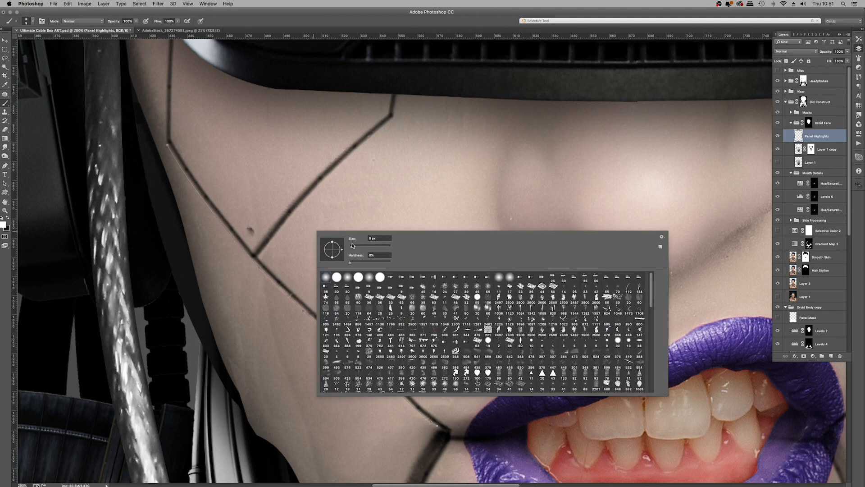
drag(354, 247, 353, 247)
click(324, 26)
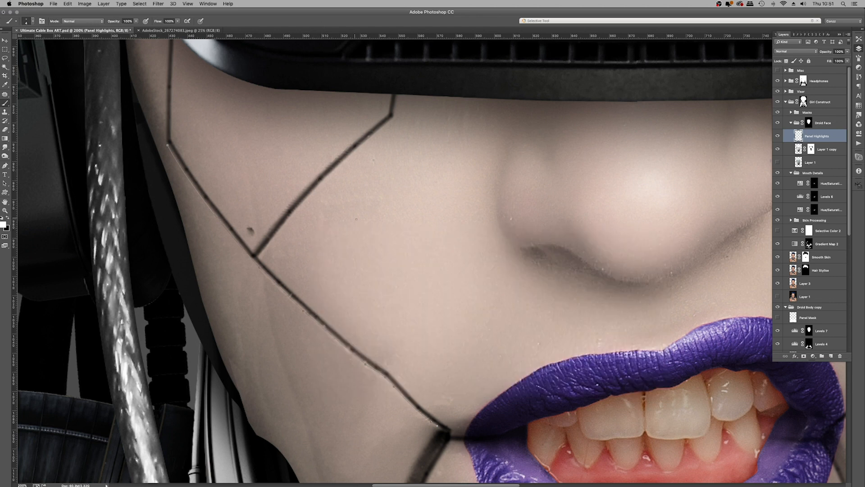
key(p)
right_click(300, 239)
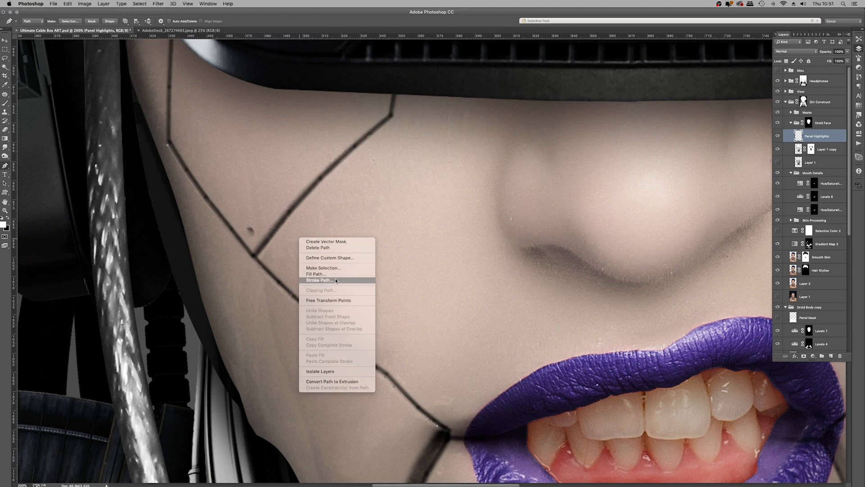
click(336, 280)
click(488, 236)
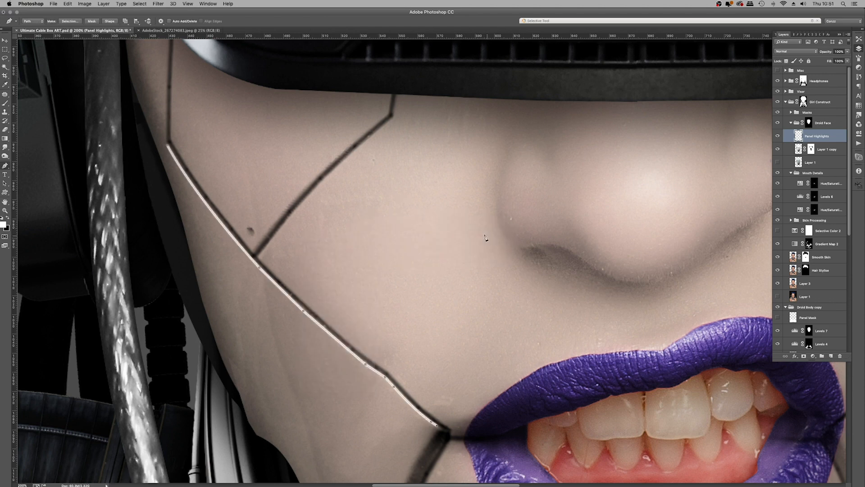
right_click(403, 223)
click(505, 205)
Step: Set the Panel Highlights layer to Soft Light and fade the upper end of the cheek highlight with a soft eraser
click(801, 54)
click(794, 117)
click(796, 53)
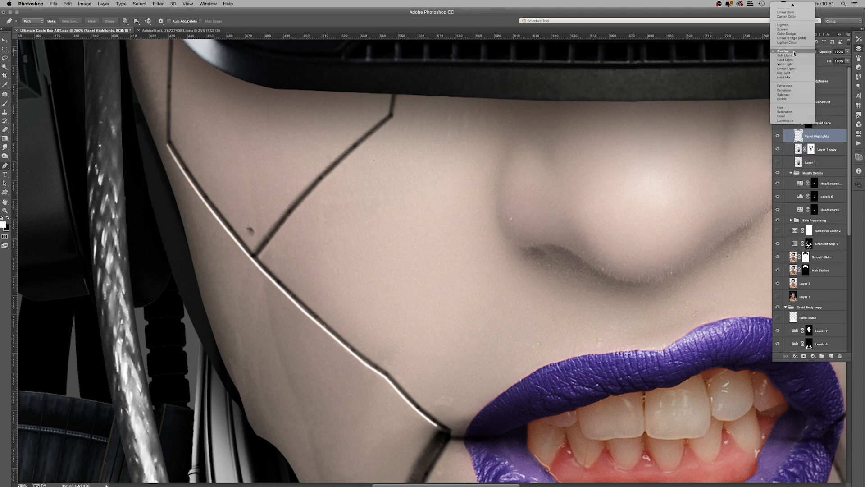
click(794, 55)
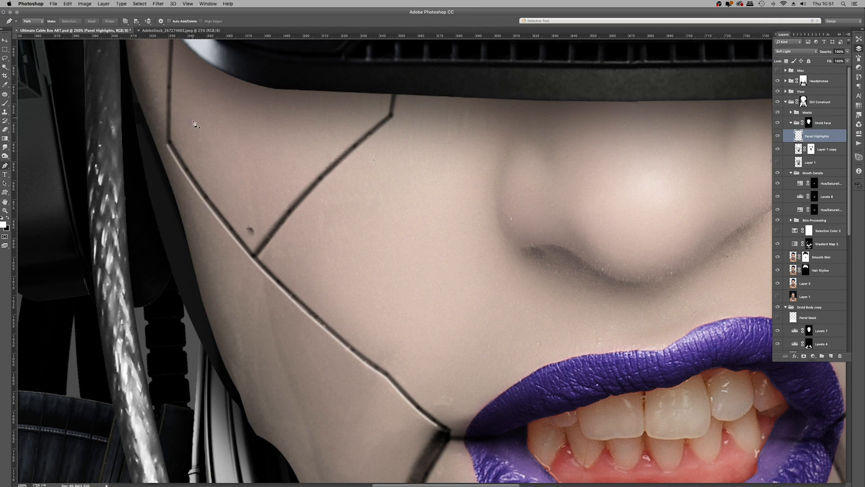
key(e)
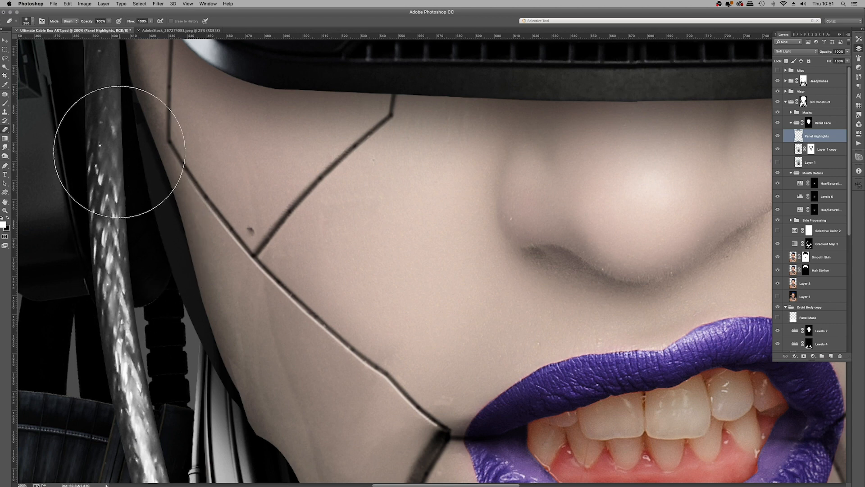
Step: Examine the new cheek seam highlight in the full portrait and close up
key(super+minus)
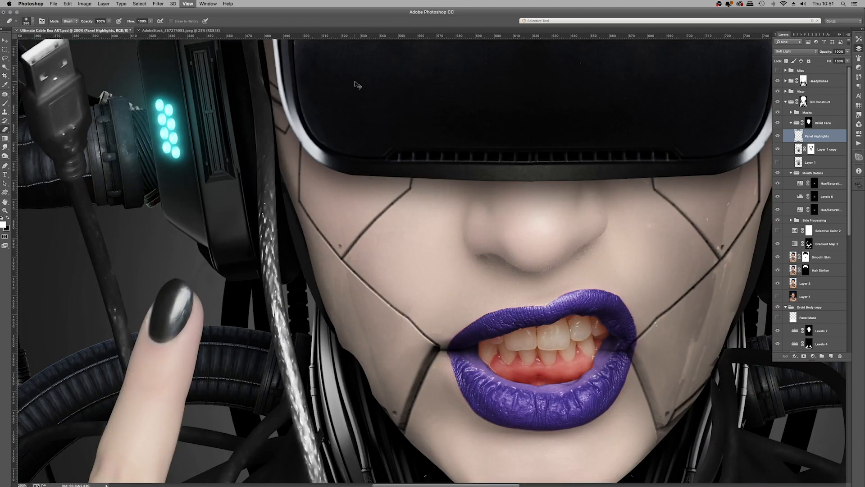
key(super+minus)
key(super+minus)
key(super+minus)
key(super+minus)
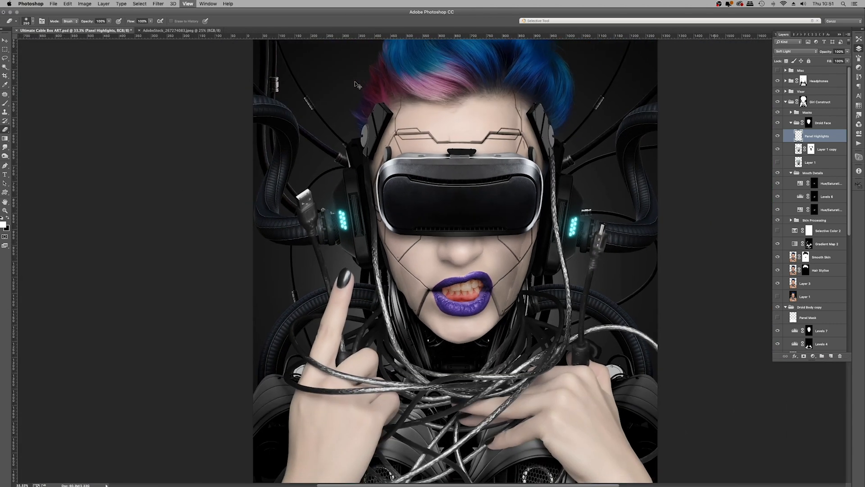
key(super+minus)
key(super+plus)
key(super+plus)
key(super+plus)
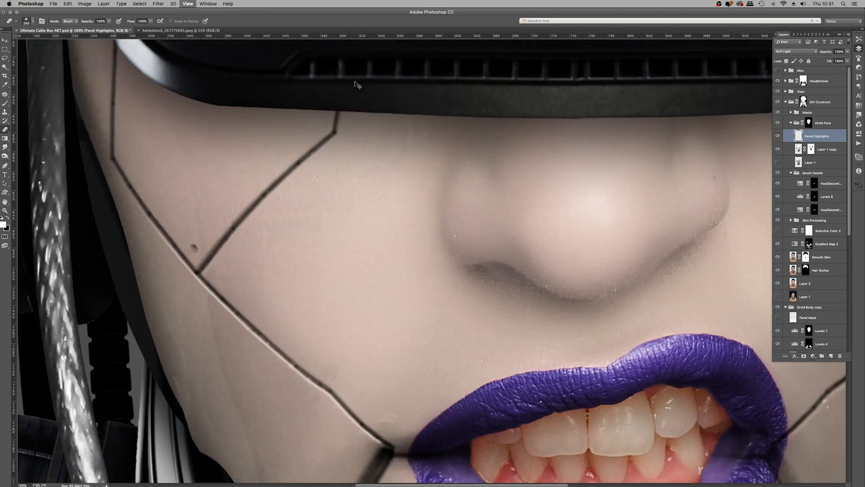
Step: Trace the long cheek seam on the image's right side with the Pen tool, from mouth corner to visor, and stroke it in white
key(super+plus)
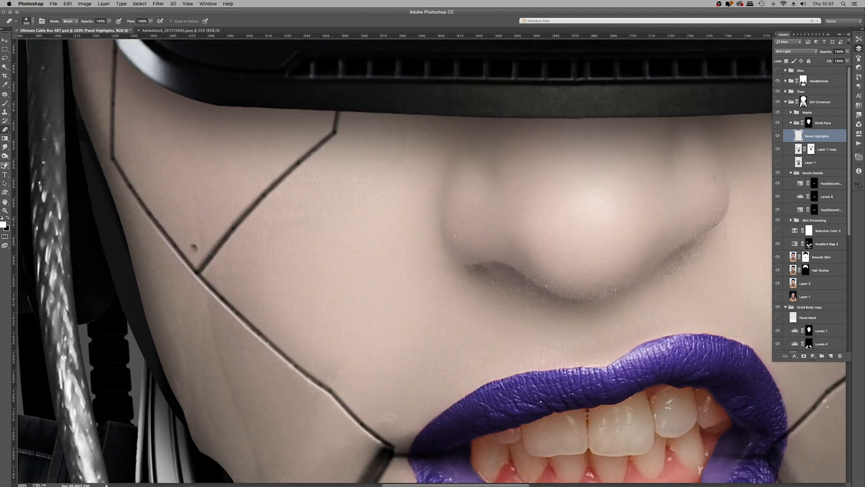
click(5, 166)
scroll(484, 321, right, 8)
scroll(484, 321, down, 2)
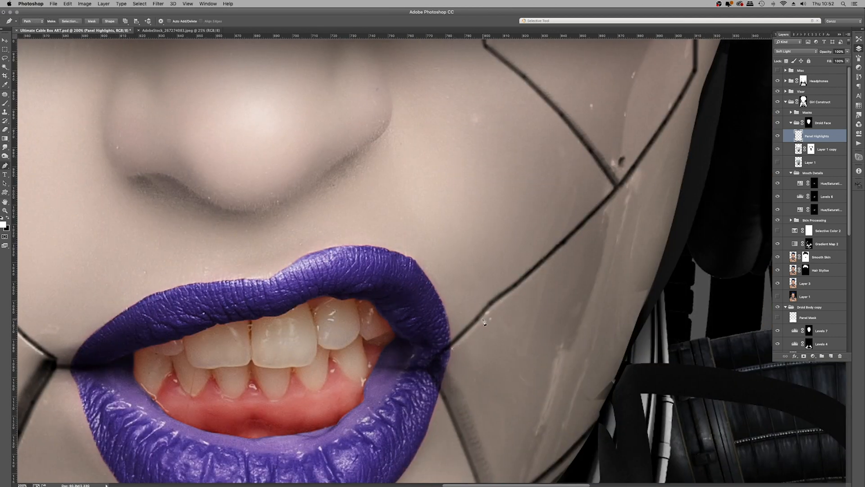
click(650, 154)
click(698, 73)
drag(699, 73, 560, 252)
click(561, 193)
right_click(562, 186)
click(586, 236)
double_click(5, 211)
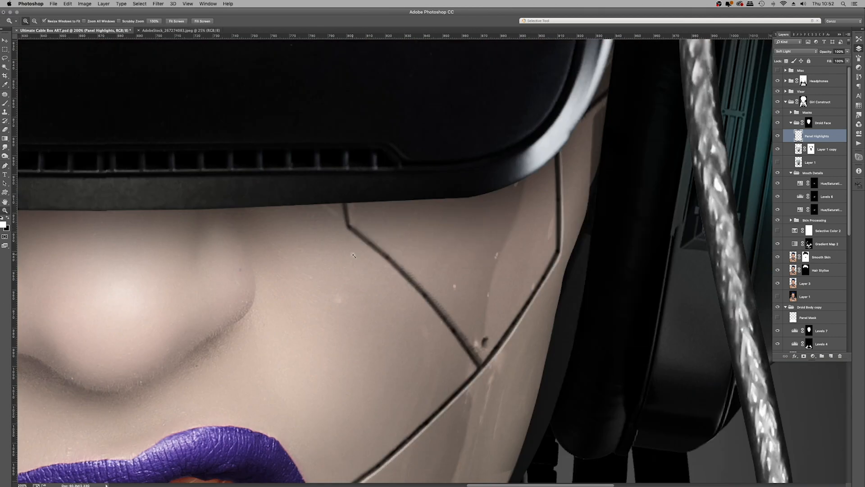
Step: Add a layer mask to Panel Highlights and trace a path down the jaw seam below the mouth's left corner
click(804, 356)
click(5, 166)
key(super+plus)
click(180, 254)
click(129, 386)
Step: Trace the jaw seam below the mouth's right corner and stroke the path on the Panel Highlights layer itself
click(581, 244)
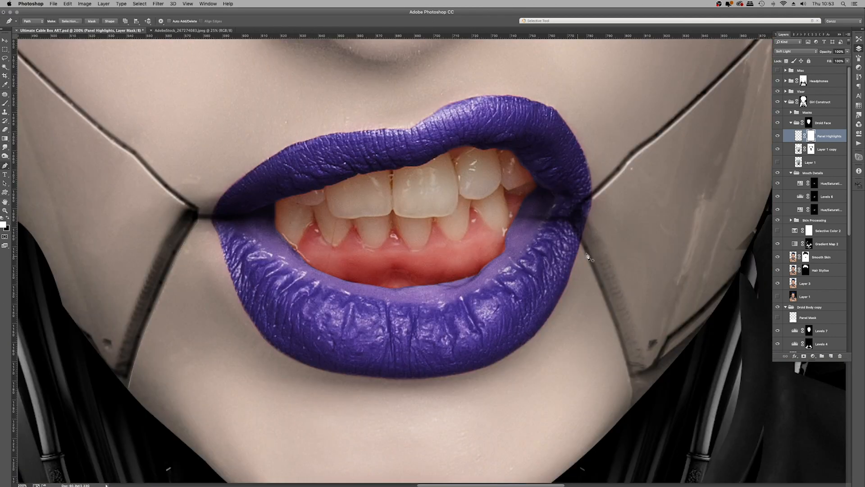
drag(626, 362, 630, 381)
click(633, 399)
right_click(569, 349)
click(799, 137)
right_click(422, 204)
Step: Trace the diagonal upper-cheek seam on the image's left side up to the visor and stroke the path in white
click(5, 210)
click(402, 248)
click(5, 166)
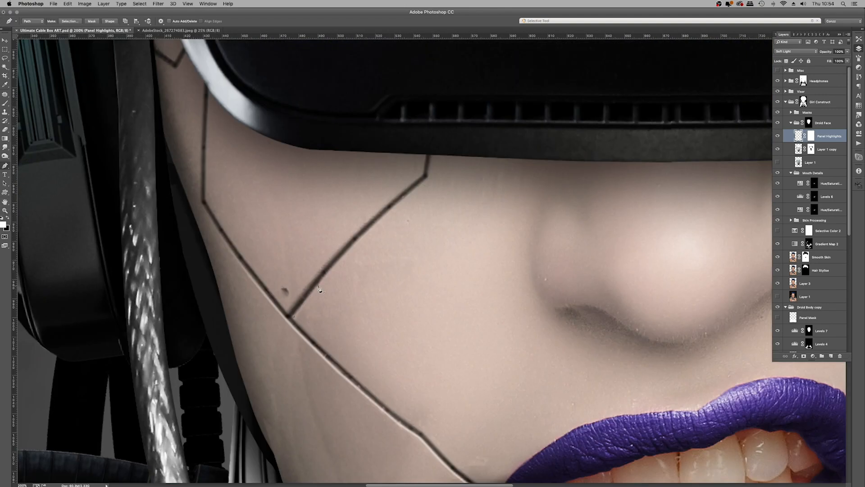
click(294, 316)
drag(417, 189, 472, 150)
click(429, 185)
click(434, 146)
right_click(435, 147)
click(458, 196)
Step: Trace the matching diagonal seam on the right upper cheek from the visor down to the long seam, and stroke the path
drag(676, 252, 301, 235)
click(539, 135)
click(539, 155)
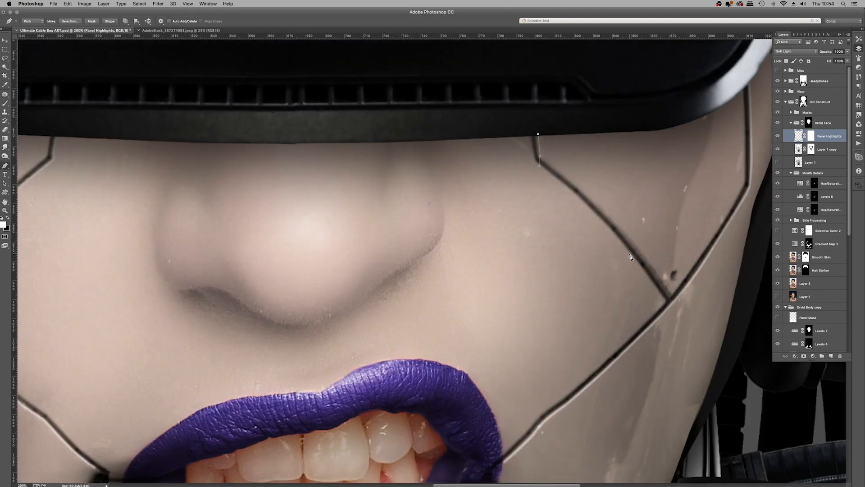
drag(630, 255, 664, 302)
drag(595, 210, 606, 225)
click(664, 301)
right_click(664, 301)
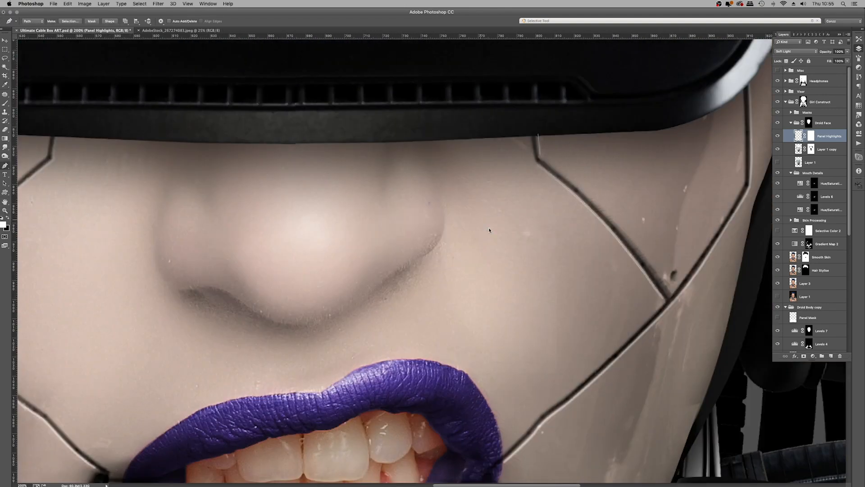
Step: Lasso the lower-left jaw panel and prepare a black soft brush on the Panel Highlights mask to fade the seam highlights there
key(super+minus)
key(super+minus)
key(l)
mouse_move(519, 332)
mouse_down()
mouse_move(494, 385)
mouse_move(485, 353)
mouse_up()
click(811, 136)
key(b)
key(x)
key(l)
key(b)
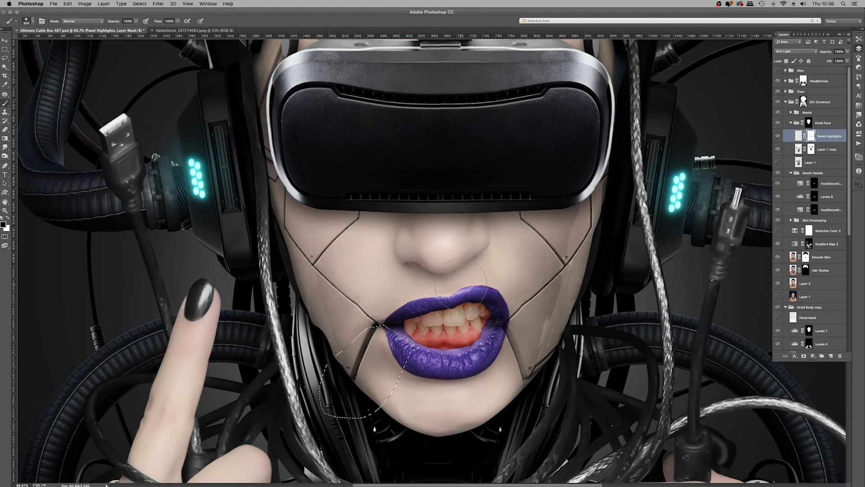
Step: Fade the remaining cheek seam highlights on the Panel Highlights mask with a black brush inside lasso selections, and deselect
drag(421, 214, 356, 193)
key(b)
key(super+plus)
key(super+plus)
key(l)
drag(499, 42, 270, 41)
key(b)
key(l)
drag(293, 241, 417, 136)
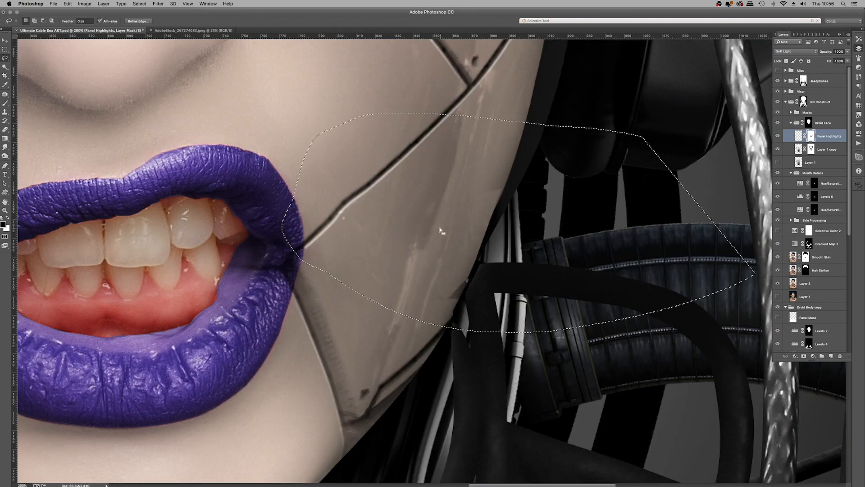
key(super+d)
Step: Switch from the mask back to the Panel Highlights layer content and save the document
key(super+minus)
key(super+minus)
key(super+minus)
key(z)
click(798, 136)
key(super+minus)
key(super+minus)
key(super+minus)
click(720, 4)
Step: Trace paths along the left forehead's slanted seam down to the visor and along its lower panel line
key(super+plus)
key(super+plus)
key(super+plus)
key(super+plus)
key(super+plus)
key(super+plus)
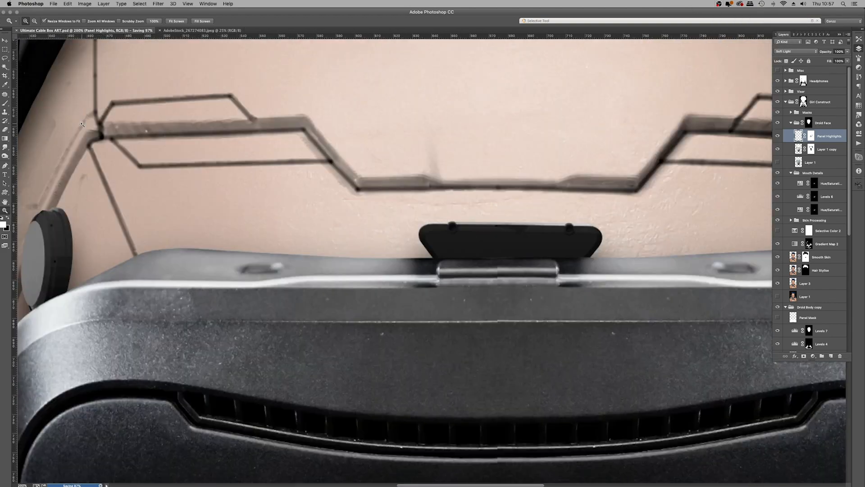
key(p)
click(87, 152)
click(105, 193)
click(128, 246)
click(140, 170)
click(331, 166)
drag(278, 119, 244, 128)
Step: Trace the central forehead seam and its rise toward the right panel, and stroke the path in white
click(324, 201)
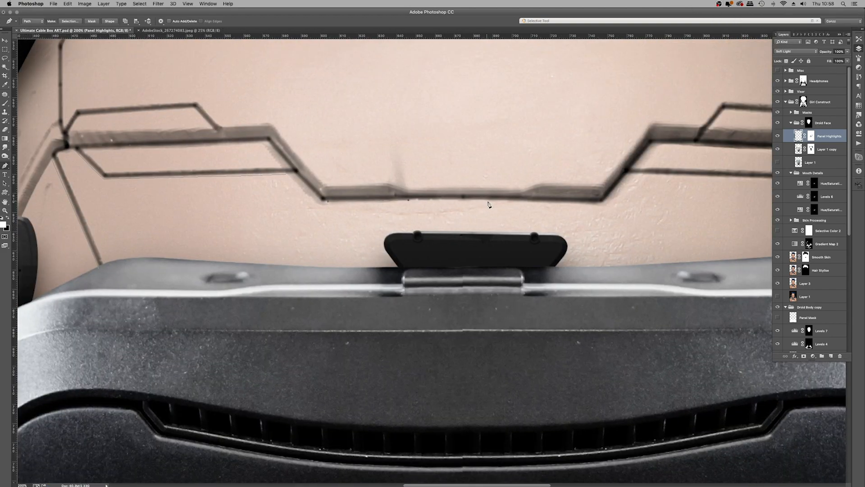
click(602, 204)
drag(602, 204, 459, 209)
click(624, 184)
click(668, 186)
drag(246, 122, 470, 135)
key(b)
key(p)
right_click(456, 123)
click(481, 165)
key(Return)
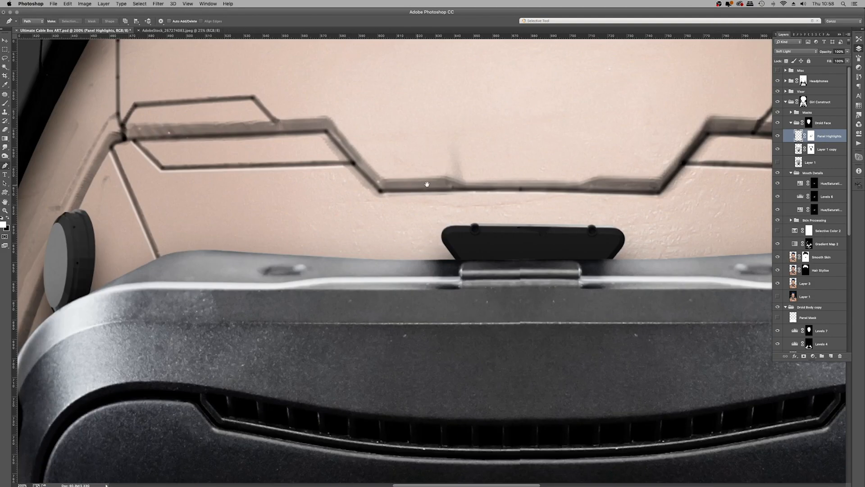
Step: Stroke the remaining forehead seam path on the Panel Highlights layer
drag(427, 183, 230, 190)
drag(316, 148, 571, 163)
right_click(426, 122)
click(450, 165)
Step: Examine the forehead and cheek seam highlights in the full portrait and close up
key(z)
key(super+minus)
key(super+minus)
key(super+minus)
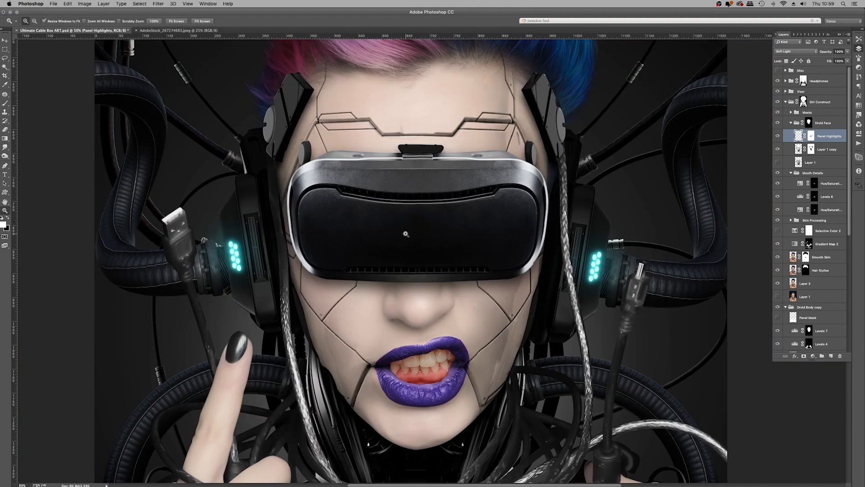
drag(406, 234, 439, 269)
click(443, 141)
click(444, 141)
key(super+0)
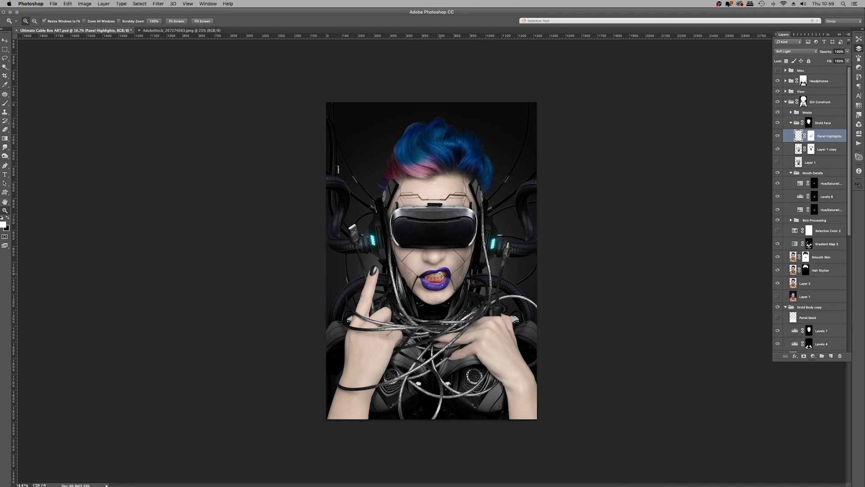
click(440, 274)
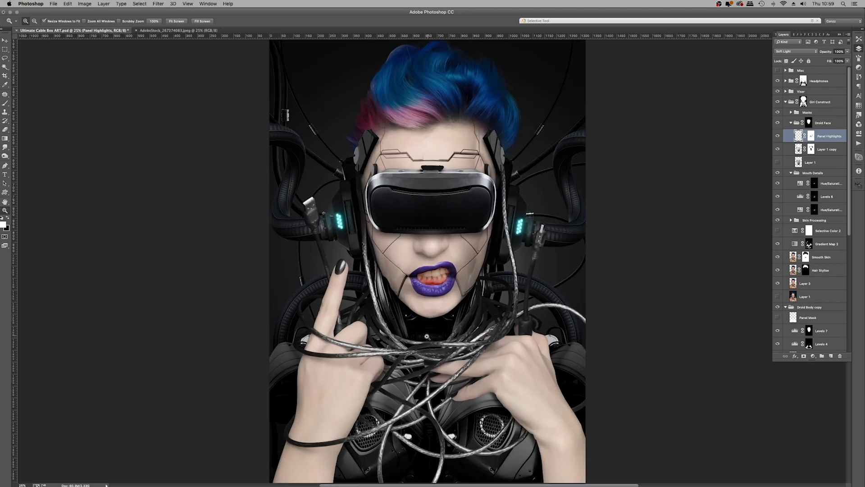
Step: Move the Levels 3 adjustment out of Group 1 to above Levels 7 in the Droid Body copy group
double_click(427, 338)
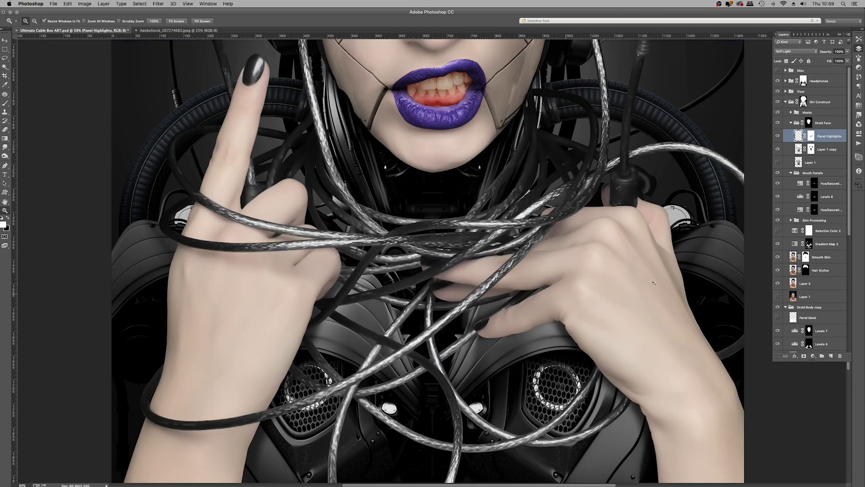
scroll(835, 213, down, 5)
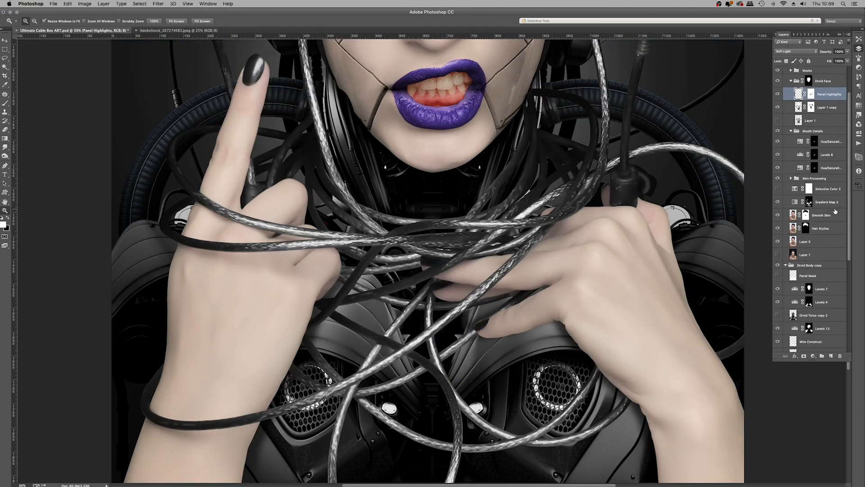
scroll(835, 211, down, 10)
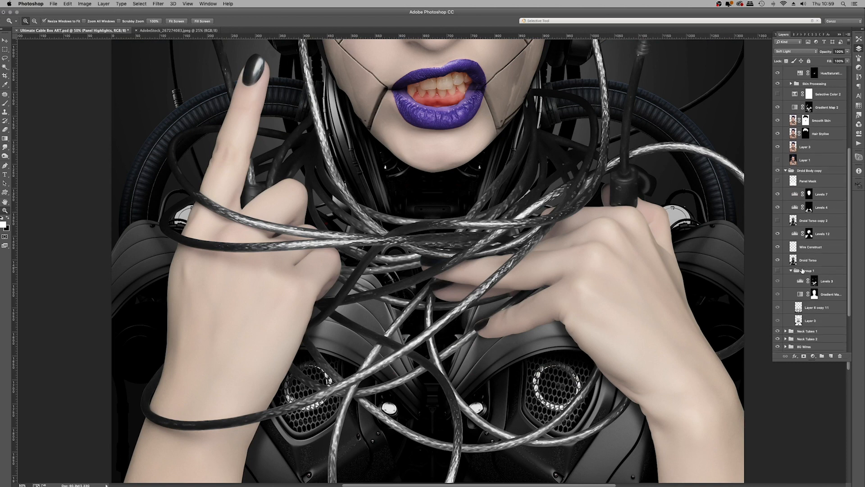
drag(832, 281, 833, 184)
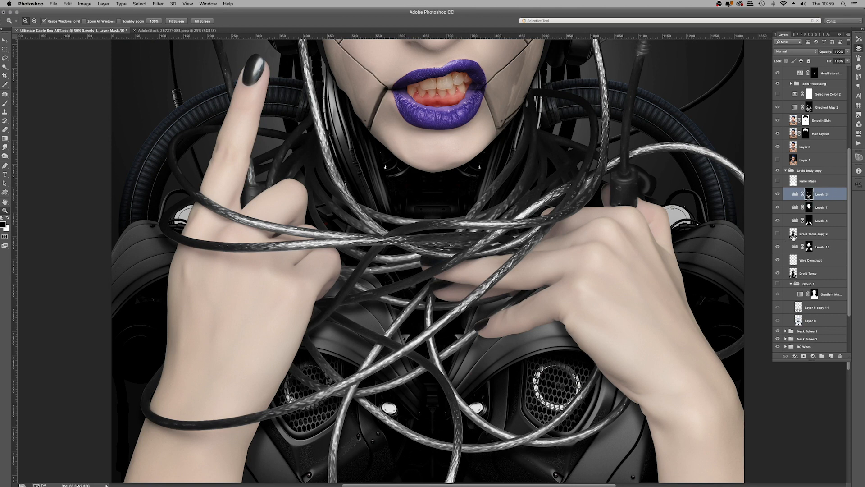
Step: Select everything outside the Droid Torso copy 2 outline to limit the Levels 3 mask to the torso, and deselect
super+click(794, 236)
key(super+shift+i)
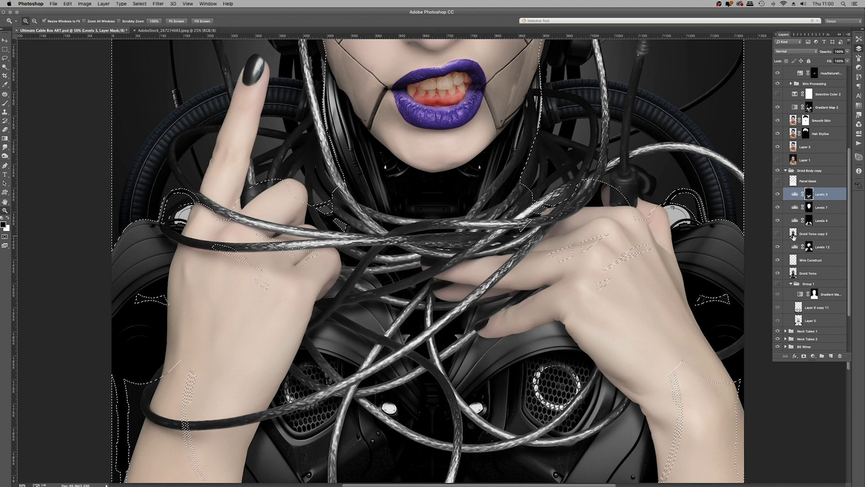
key(super+d)
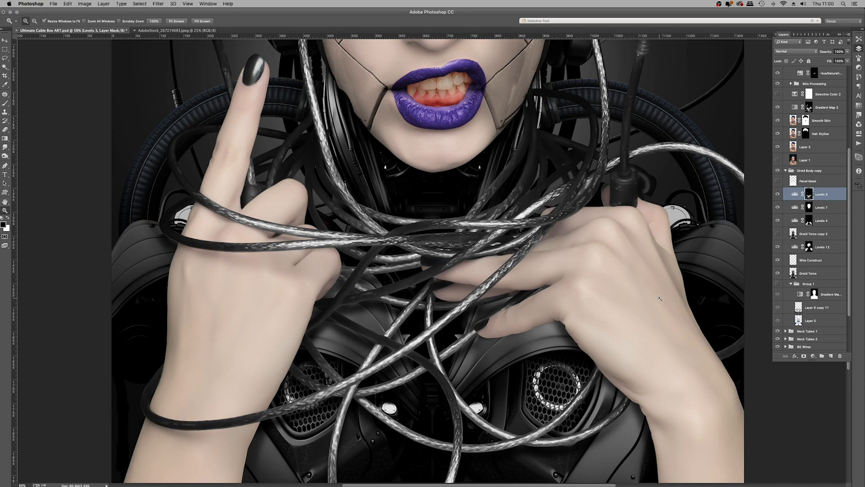
Step: Compare the torso with and without the Levels 3 adjustment
click(777, 195)
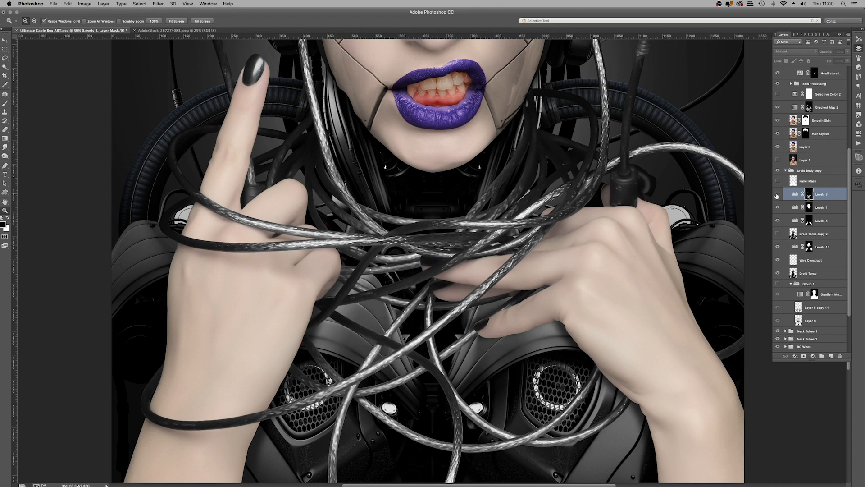
click(777, 195)
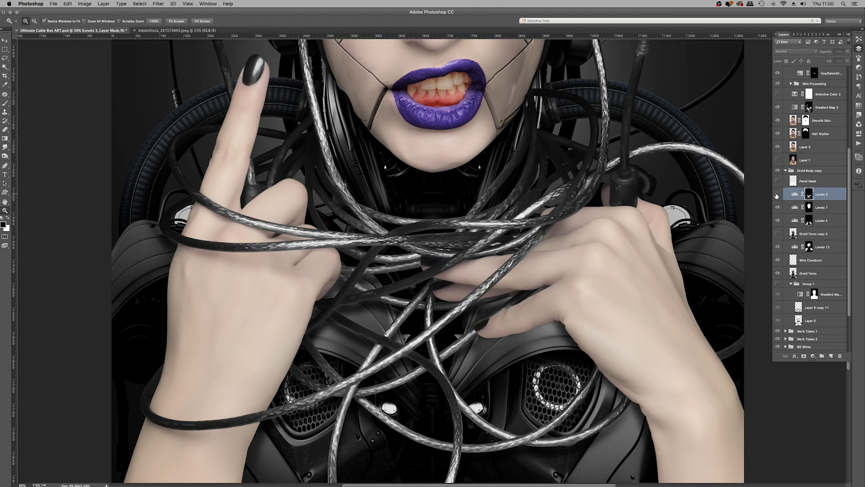
click(777, 195)
click(777, 195)
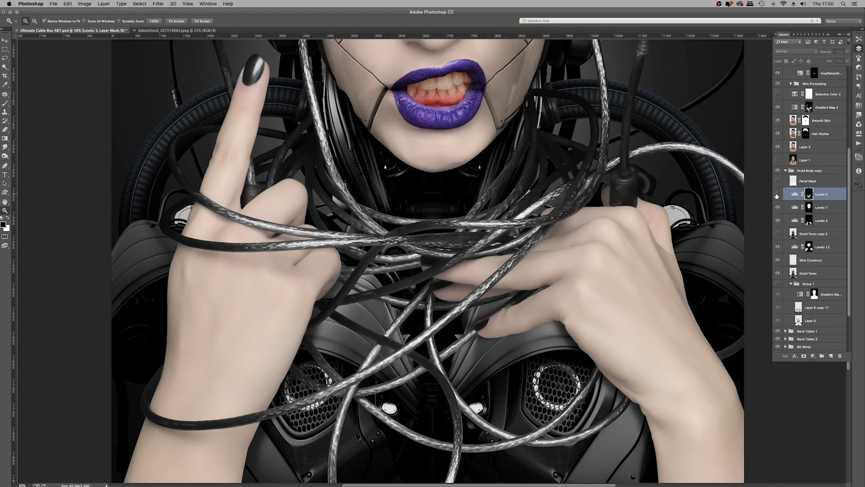
click(777, 195)
click(777, 194)
click(777, 195)
click(777, 195)
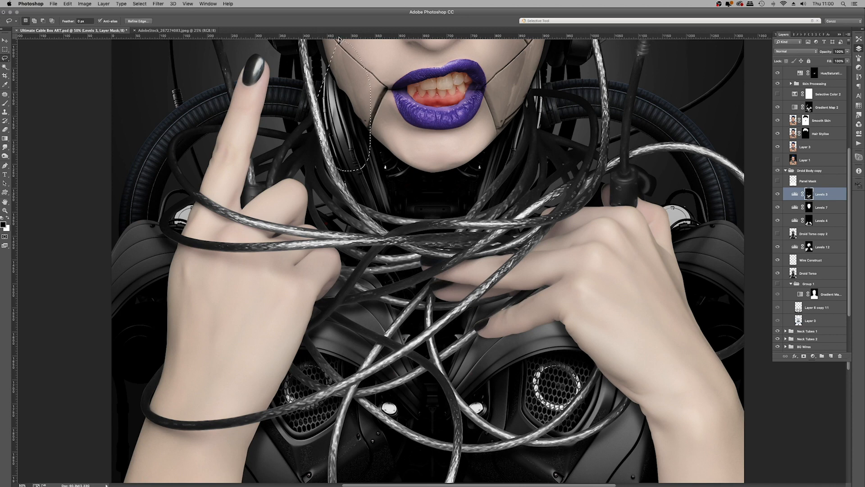
Step: Hide Layer 4 and add a darkening Levels adjustment with an inverted mask above Layer 2
key(super+minus)
key(super+minus)
key(super+minus)
key(super+minus)
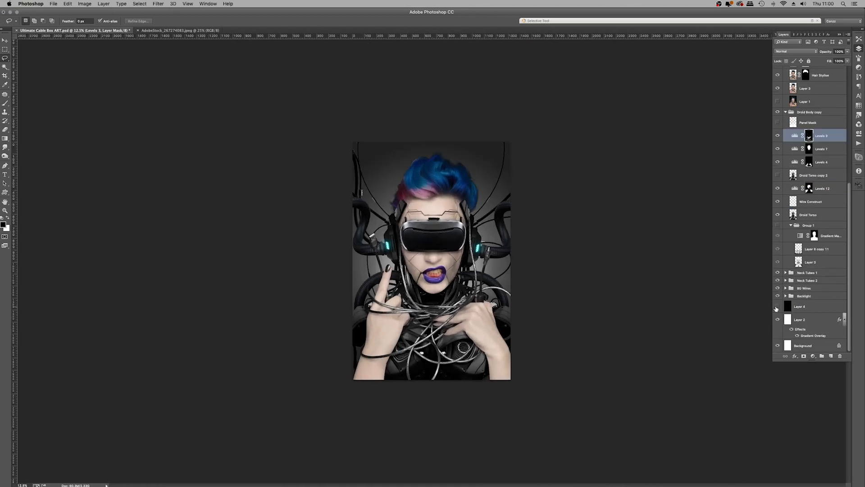
click(813, 356)
click(821, 383)
drag(818, 105, 830, 106)
click(858, 49)
key(super+i)
Step: Set the Levels 13 layer to Multiply and paint its mask white along the background's sides with a very large soft brush
key(b)
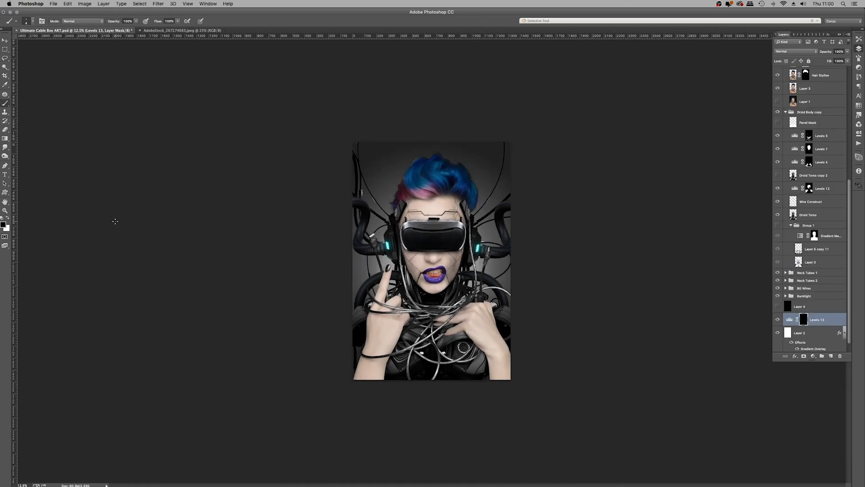
key(x)
right_click(482, 202)
click(804, 319)
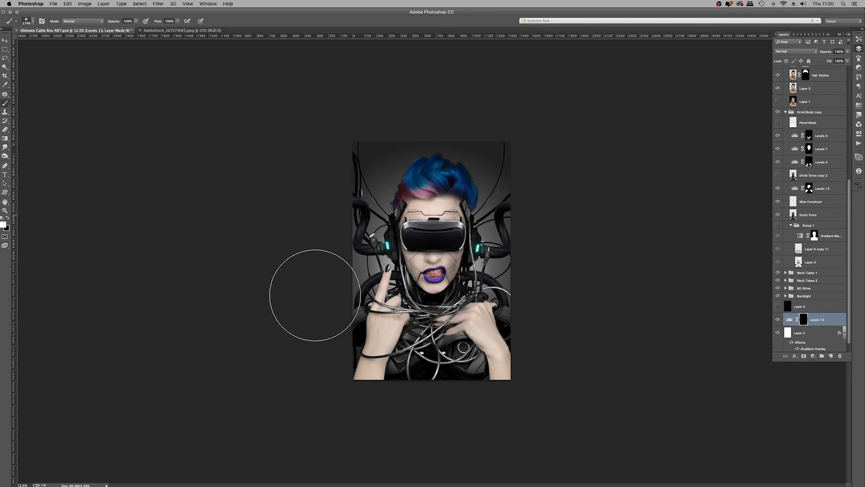
drag(302, 268, 312, 263)
click(795, 52)
click(784, 66)
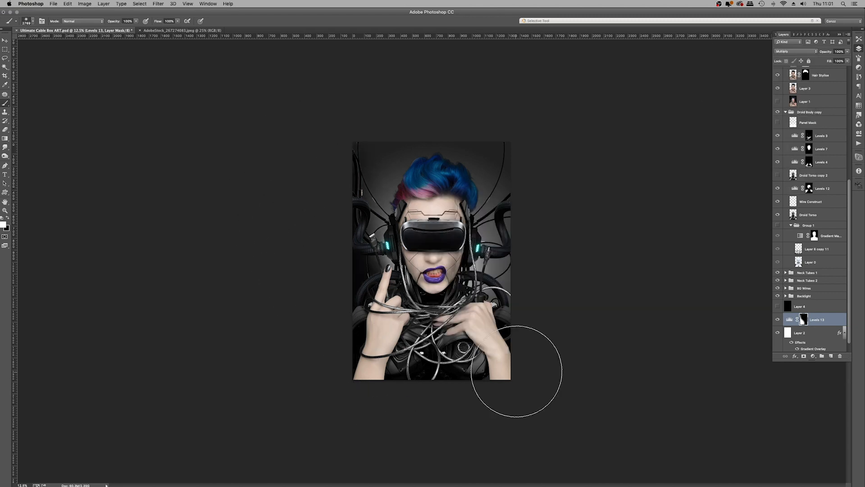
mouse_move(561, 286)
mouse_down()
mouse_move(559, 122)
mouse_move(319, 260)
mouse_up()
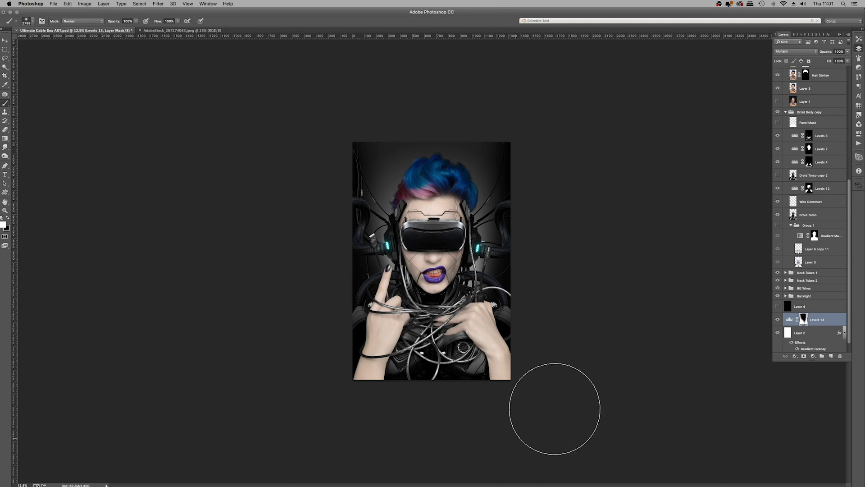
Step: Delete the hidden Selective Color 2 layer and collapse the Droid Face, Mouth Details and Girl Construct groups
scroll(789, 138, up, 5)
scroll(786, 110, down, 1)
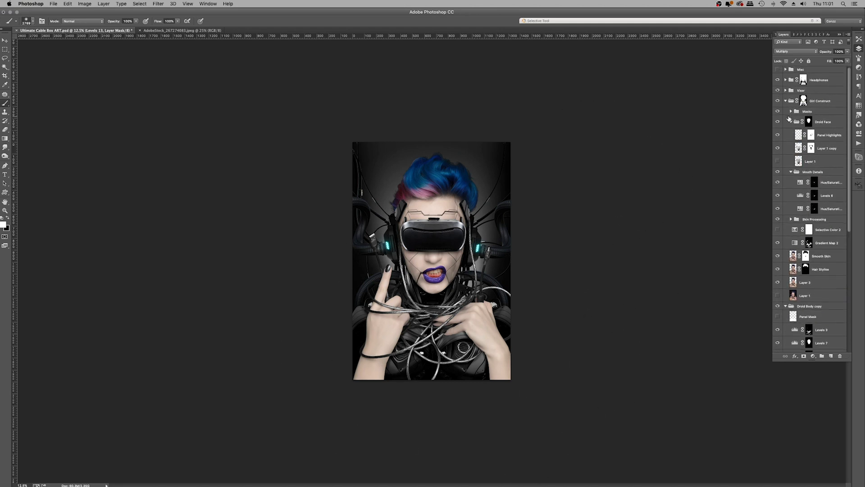
click(791, 121)
click(791, 132)
click(778, 149)
click(778, 150)
click(833, 151)
key(Delete)
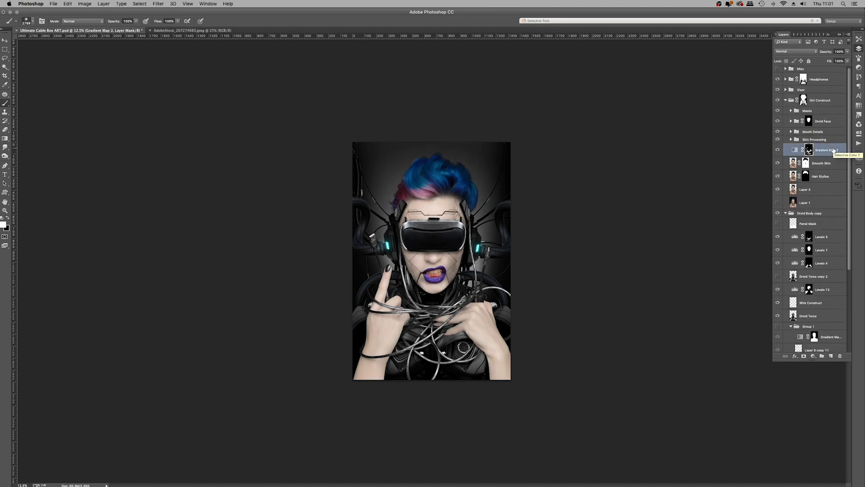
click(785, 100)
Step: Examine the visor and headphone edges up close, and review the portrait as a whole
key(z)
click(450, 219)
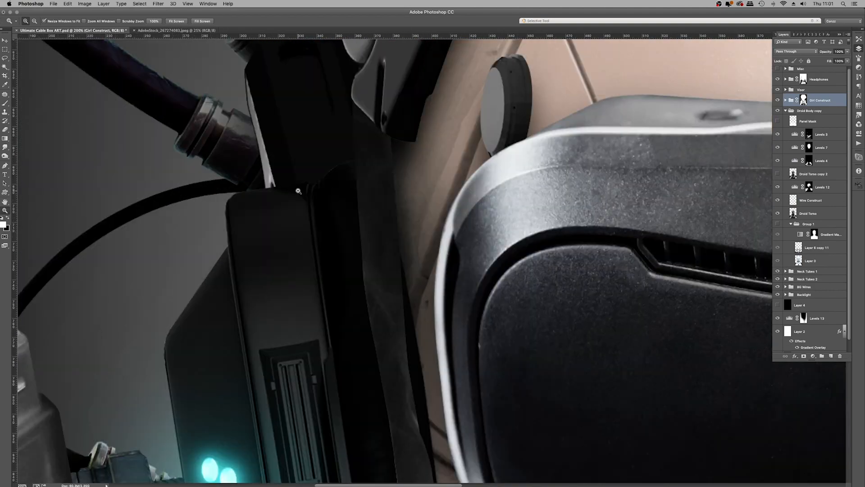
key(super+0)
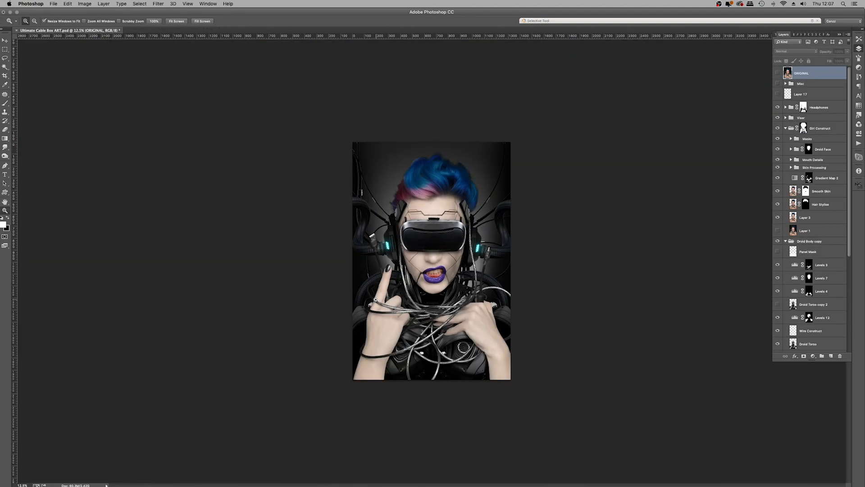
key(super+equal)
key(super+equal)
key(super+equal)
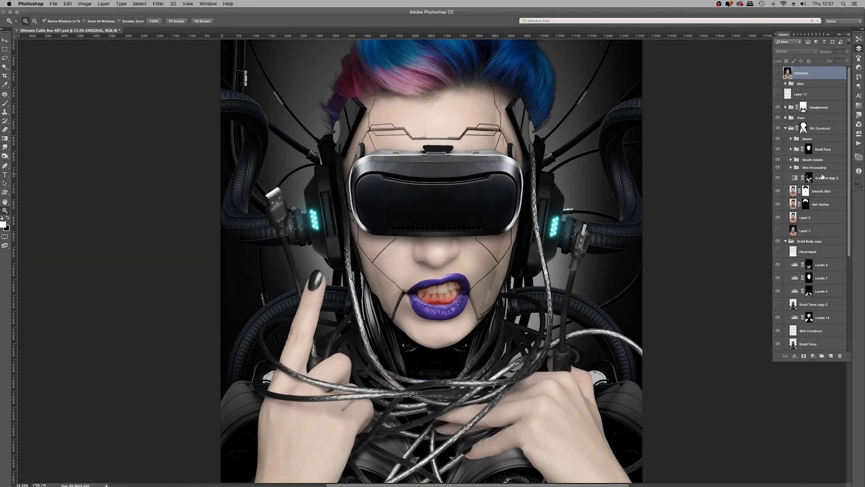
Step: Select the Droid Face group and compare the forehead with and without it
click(823, 149)
key(super+equal)
key(super+equal)
key(super+equal)
key(super+equal)
click(778, 149)
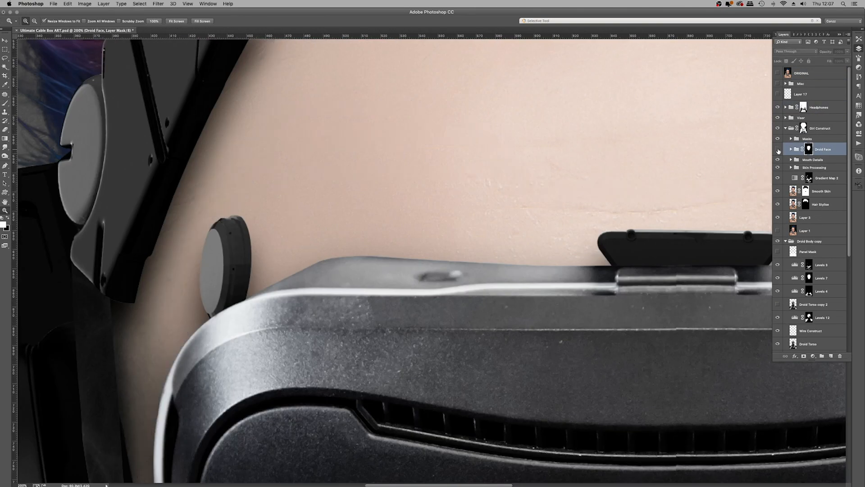
click(777, 149)
Step: Outline the seams running up both sides of the forehead with the Pen tool and mask them out of the Droid Face group
key(p)
scroll(283, 227, up, 5)
key(super+minus)
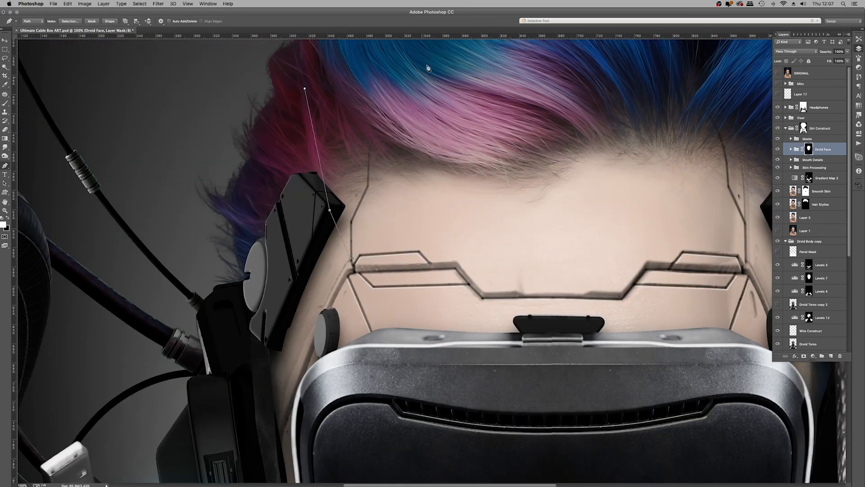
scroll(413, 81, right, 6)
click(495, 72)
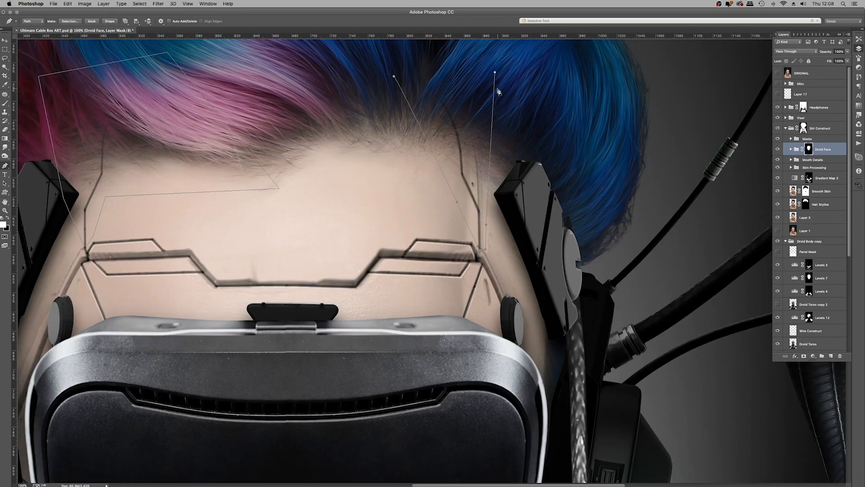
scroll(496, 87, up, 5)
click(414, 119)
click(394, 175)
right_click(384, 219)
click(402, 257)
click(635, 201)
right_click(457, 183)
click(477, 194)
Step: Clean up the remaining seam edges at the sides of the forehead by painting the Droid Face mask black with a 90 px brush
key(b)
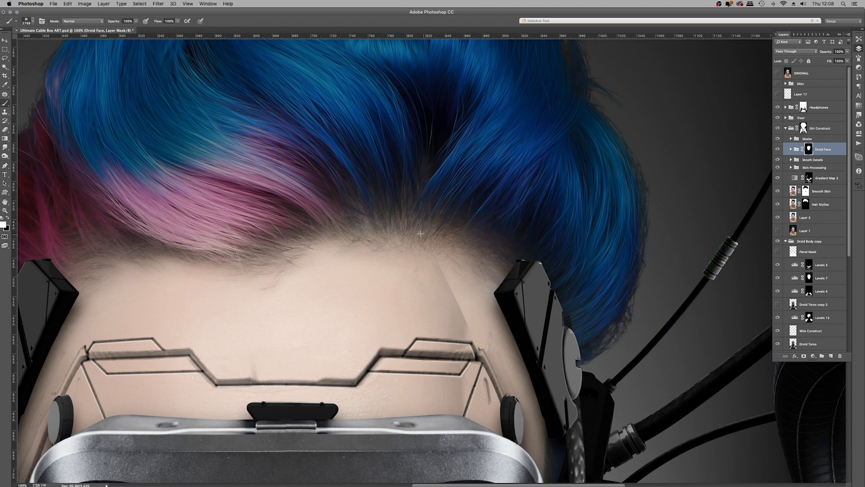
right_click(394, 182)
text(90)
key(Return)
drag(434, 267, 451, 298)
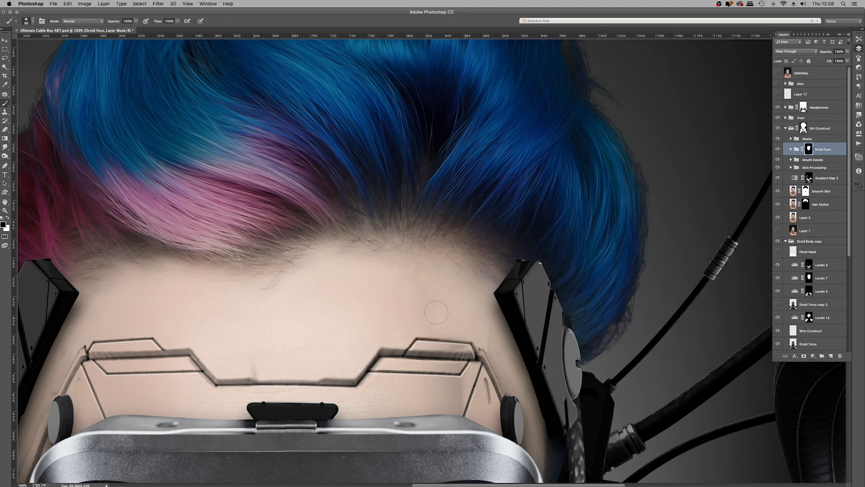
drag(83, 336, 304, 201)
key(bracketleft)
key(bracketleft)
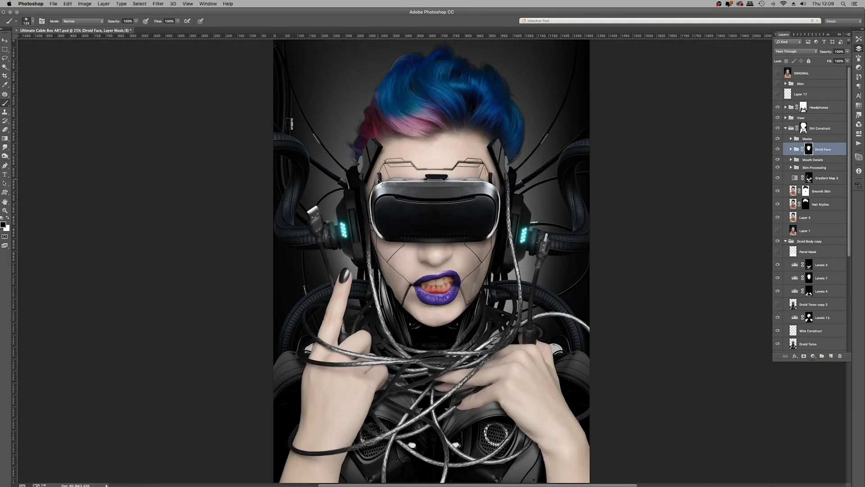
Step: Switch to Finder, browse the cyber-cables PNG folder and open cable images 29 and 31 in Photoshop
key(super+Tab)
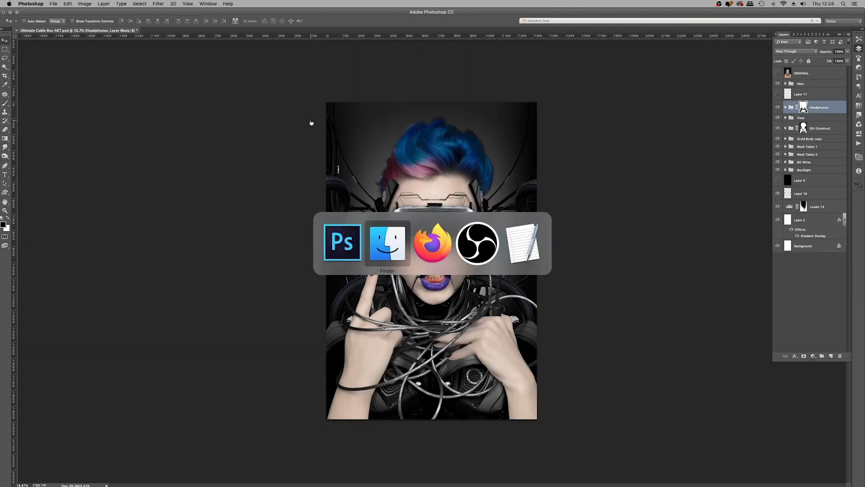
scroll(863, 222, up, 5)
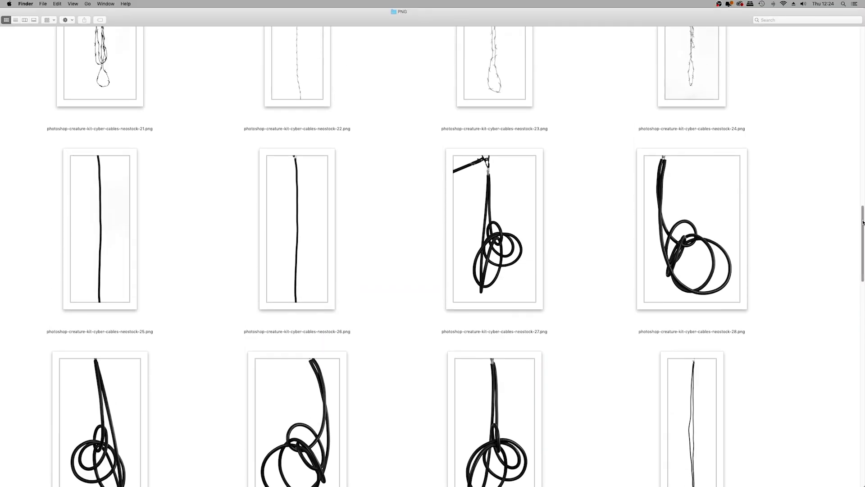
drag(861, 231, 846, 260)
drag(494, 242, 581, 342)
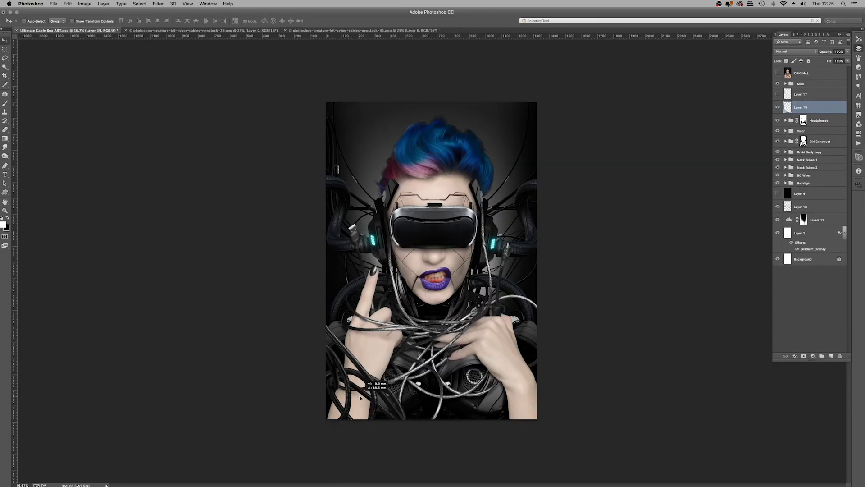
Step: Place the two looped black cable cut-outs over the lower left and lower right of the portrait, above the Headphones group
drag(590, 455, 489, 210)
drag(446, 382, 461, 415)
drag(547, 384, 555, 365)
key(Return)
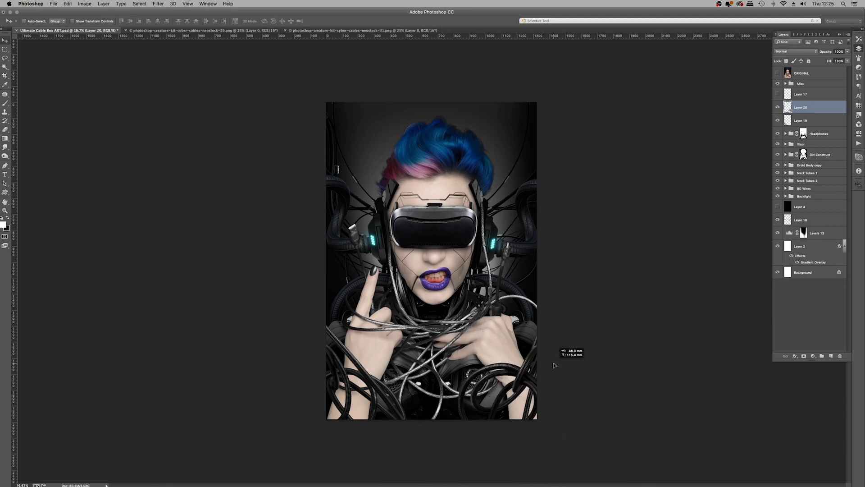
click(786, 154)
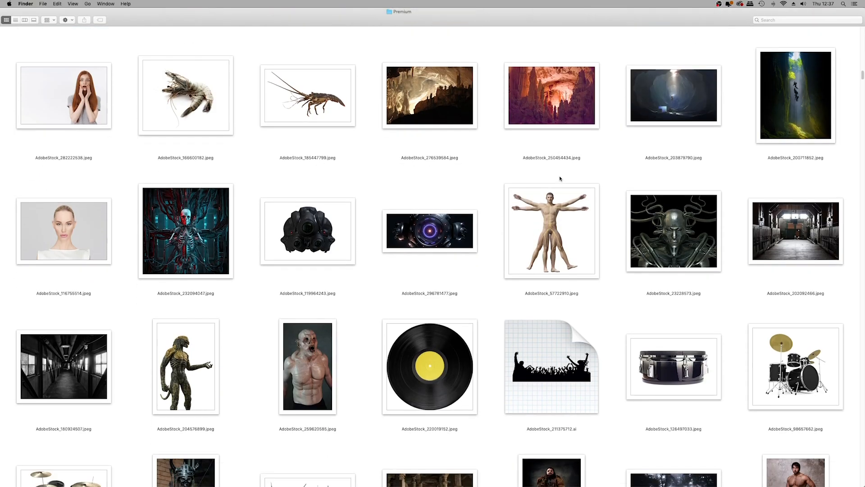
Step: Find AdobeStock_296781477.jpeg in the Premium folder and open it in Photoshop
scroll(561, 179, down, 2)
click(453, 175)
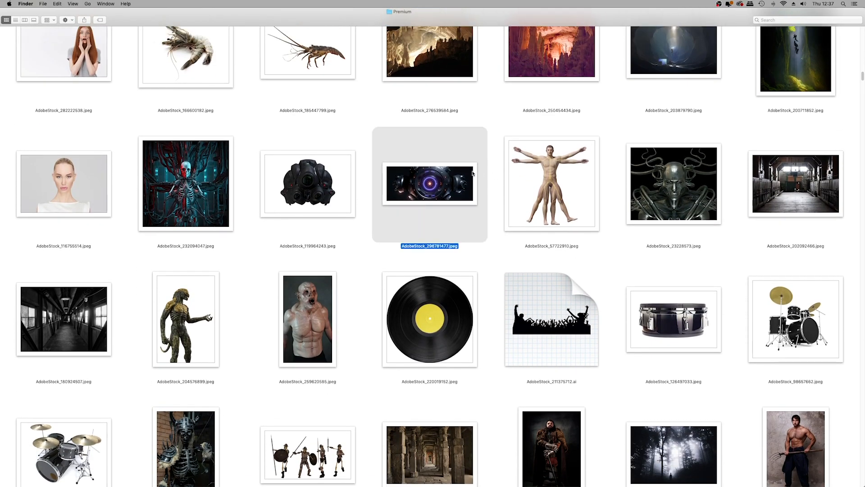
right_click(453, 175)
mouse_move(487, 181)
click(605, 194)
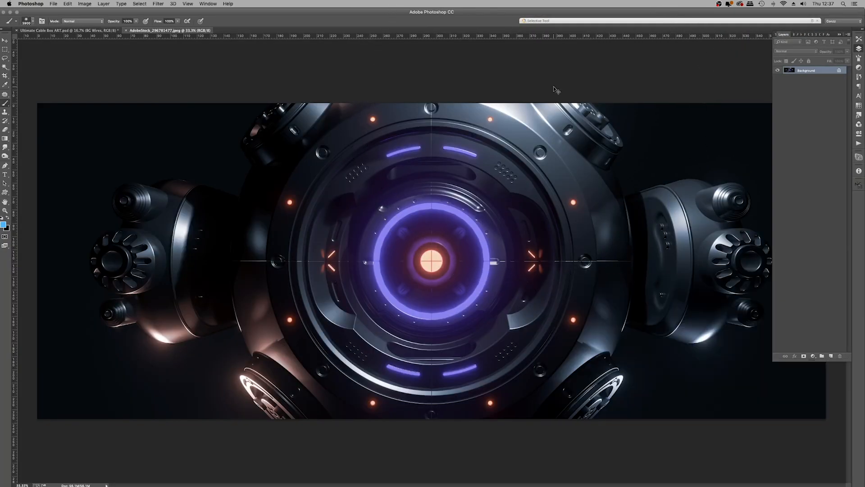
Step: Copy the whole reactor image into the portrait document above Layer 2, hide Levels 13 and rotate the pasted image -90 degrees
key(super+a)
key(super+c)
click(67, 30)
click(777, 202)
click(802, 215)
key(super+v)
key(super+t)
drag(532, 260, 442, 220)
key(super+minus)
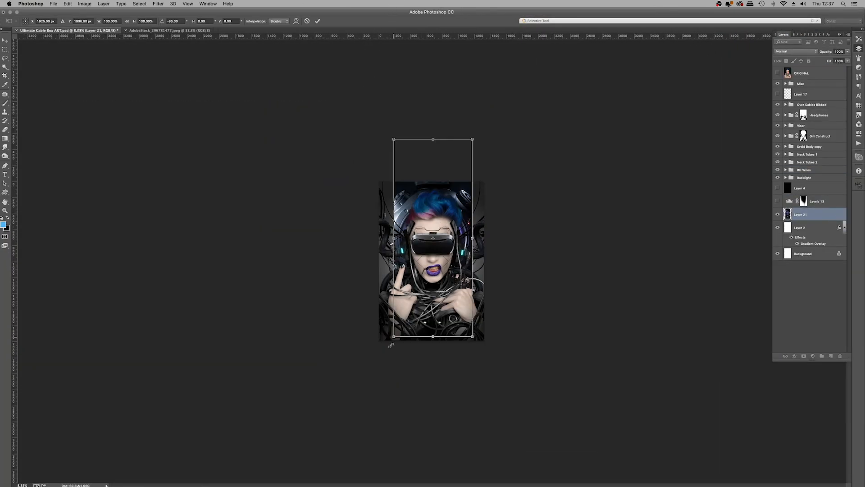
Step: Enlarge the pasted reactor image to about 179% and position its rings behind the woman's head
drag(390, 344, 361, 420)
right_click(448, 247)
click(470, 338)
drag(504, 419, 475, 390)
drag(431, 316, 436, 333)
drag(367, 80, 356, 54)
drag(404, 119, 405, 123)
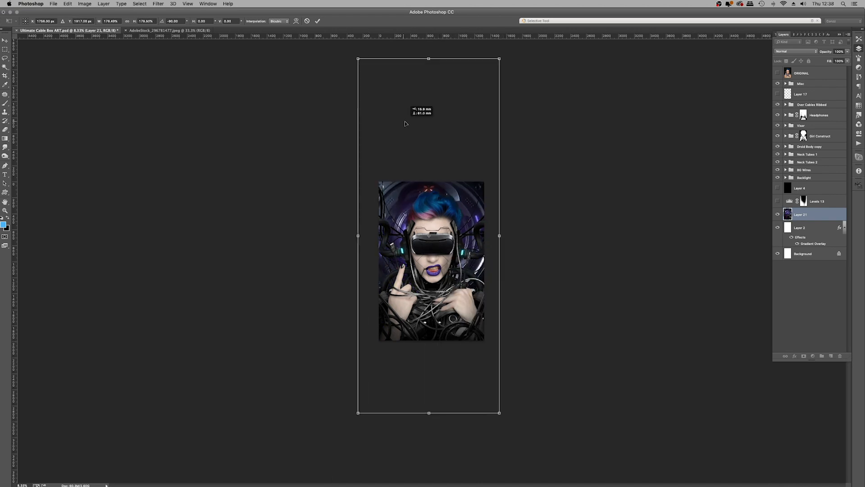
key(Return)
Step: Duplicate Layer 21 twice with changed blend modes, setting the top copy to Overlay and adjusting its opacity
key(super+plus)
key(super+plus)
key(super+plus)
key(super+j)
click(796, 51)
click(792, 94)
key(super+j)
key(super+minus)
key(super+minus)
click(796, 51)
click(787, 72)
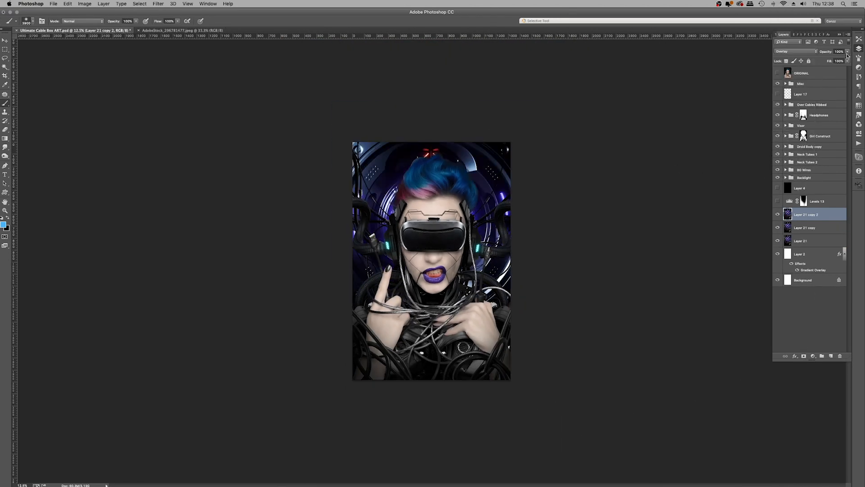
drag(848, 52, 834, 61)
Step: Paint large soft blue glows on both sides of the background on a new layer and set it to Vivid Light
click(831, 356)
click(4, 224)
key(Return)
key(b)
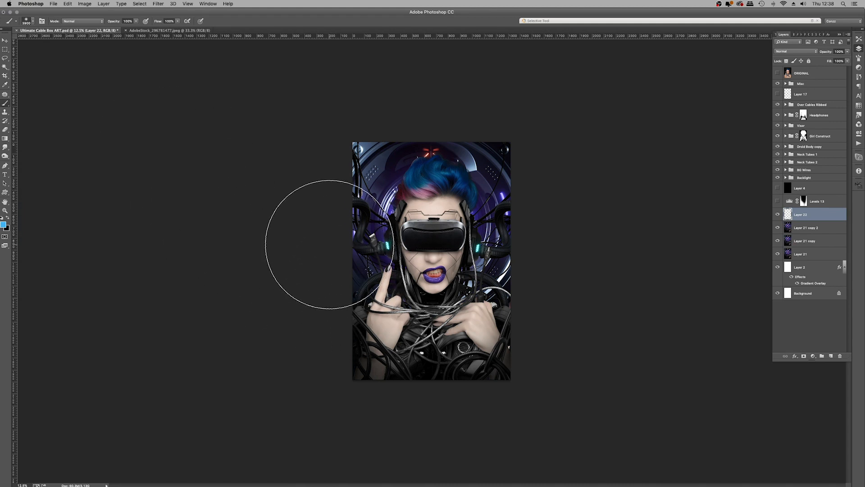
click(329, 244)
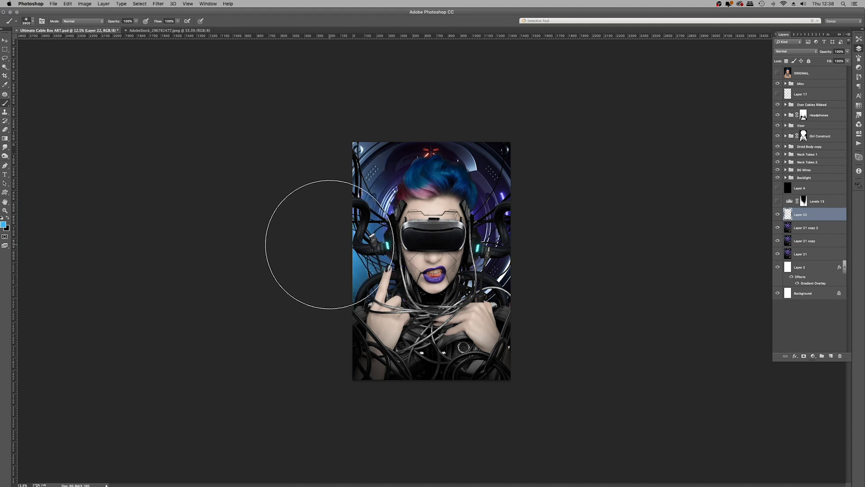
click(330, 244)
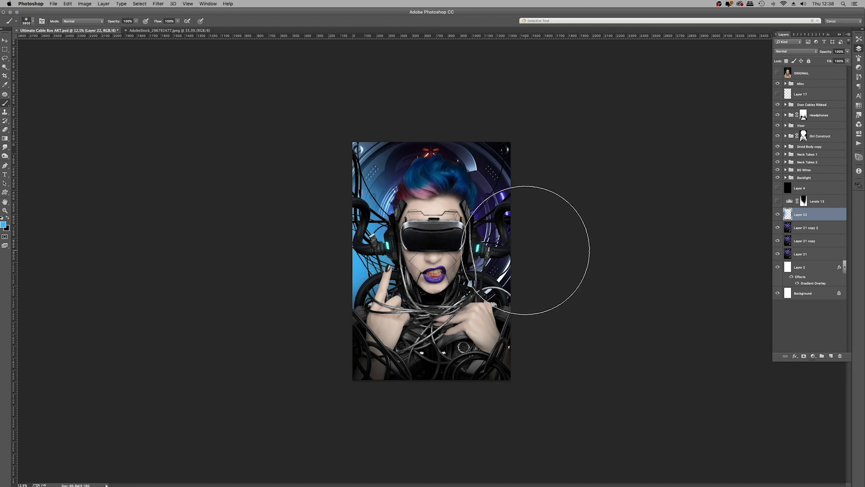
click(526, 250)
click(525, 251)
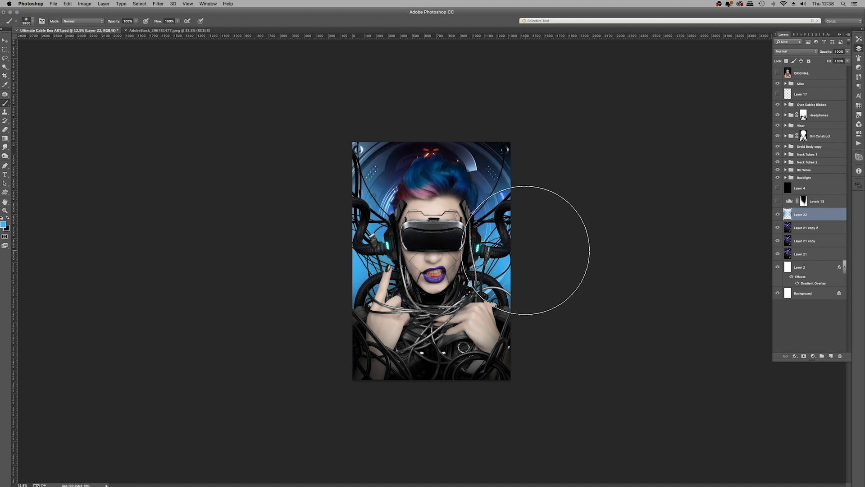
click(796, 51)
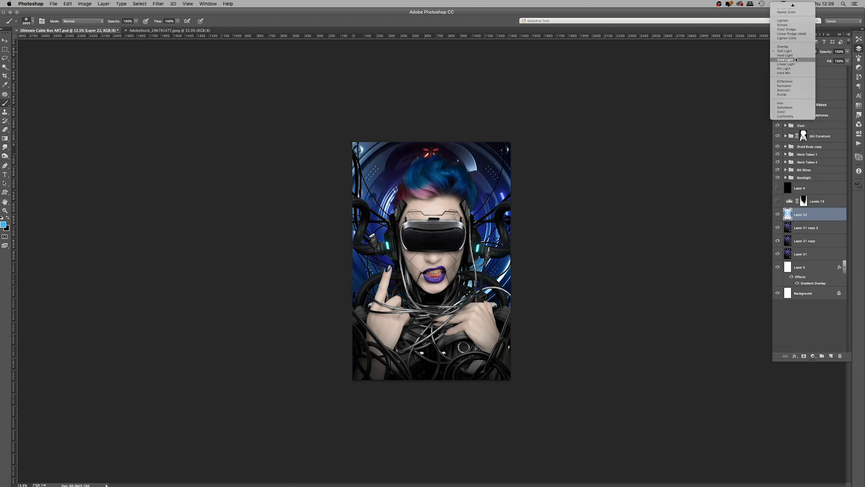
click(795, 59)
Step: Paint soft cyan across the portrait's lower edge on a new layer above Over Cables Ribbed and set it to Hard Light
click(812, 105)
click(3, 224)
click(191, 161)
click(832, 356)
click(470, 436)
click(332, 397)
click(306, 325)
click(572, 295)
click(796, 51)
click(795, 149)
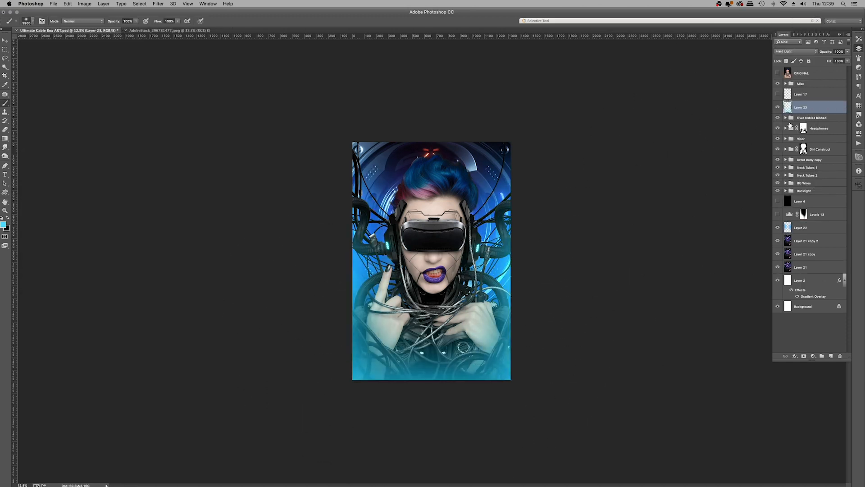
Step: Shift Layer 23's hue toward red with Hue/Saturation and compare the image with and without the layer
key(super+u)
mouse_move(143, 121)
mouse_down()
mouse_move(111, 122)
mouse_move(175, 123)
mouse_up()
click(220, 84)
click(778, 107)
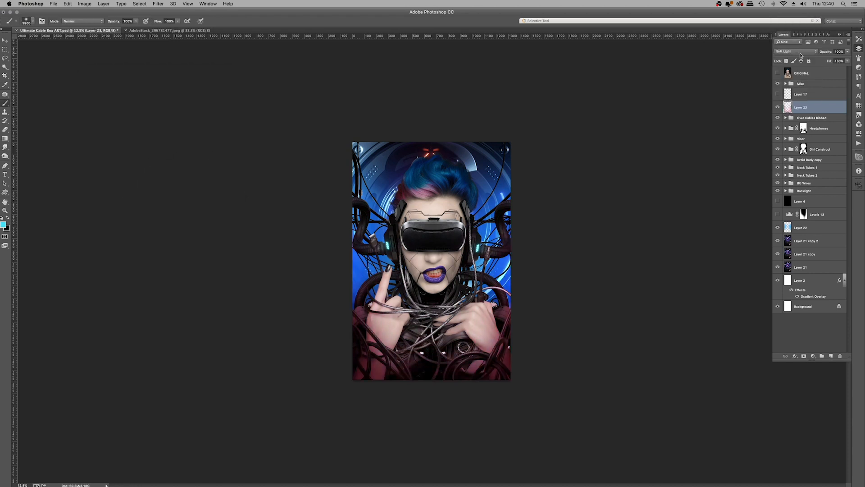
click(778, 107)
Step: Reset the foreground to white and use the Ellipse tool for a white shape on a new layer behind the figure
click(2, 218)
click(7, 217)
click(5, 192)
click(31, 204)
key(v)
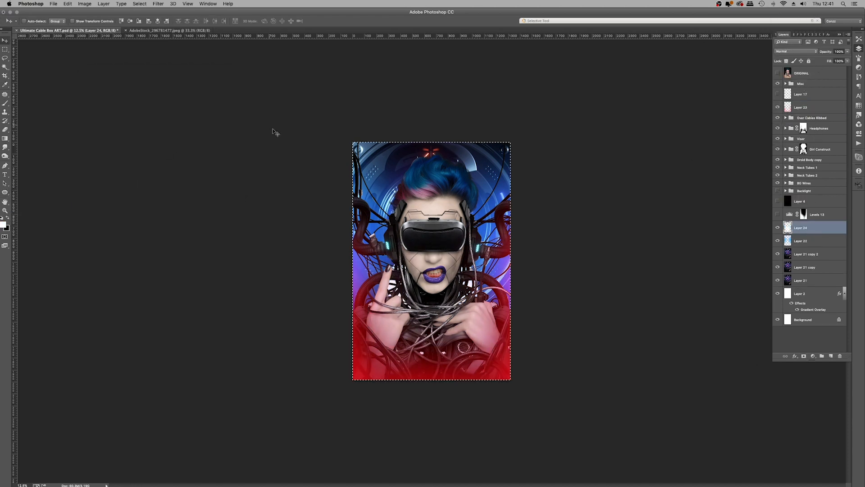
Step: Load the Girl Solid Mask and Girl Hand Mask outlines as a selection, make a white shape on a new layer and deselect
click(786, 149)
super+click(798, 235)
super+click(798, 195)
scroll(806, 252, down, 10)
key(super+d)
Step: Soften Layer 25 with a 163 px Gaussian Blur and also blur Layer 24 and its copy
click(158, 4)
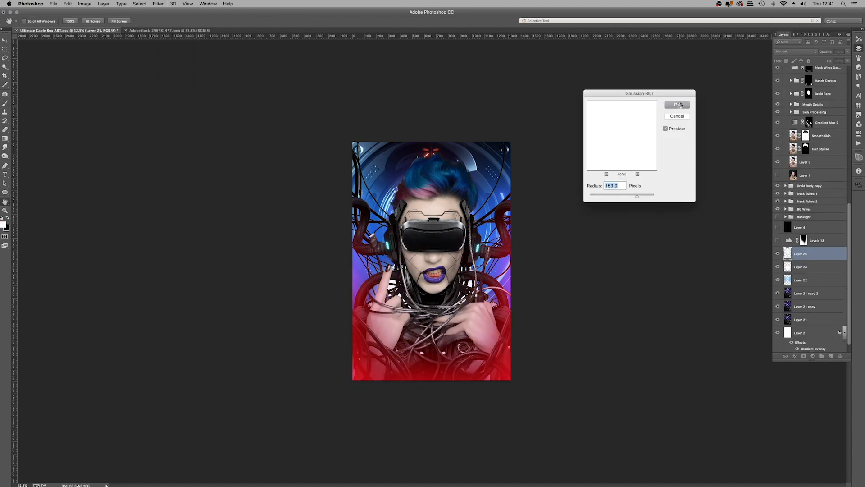
click(677, 105)
click(805, 267)
click(158, 3)
click(677, 106)
click(807, 279)
click(158, 3)
click(677, 106)
key(z)
click(436, 255)
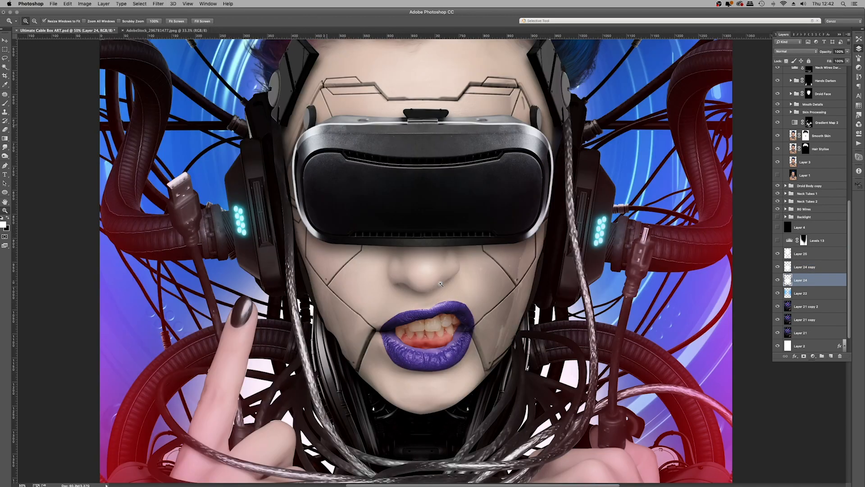
alt+click(437, 254)
Step: Recolour Layer 23 from red to blue with a Hue/Saturation hue shift of about -138
scroll(815, 142, up, 10)
click(807, 95)
drag(848, 52, 844, 66)
key(super+u)
drag(144, 121, 114, 125)
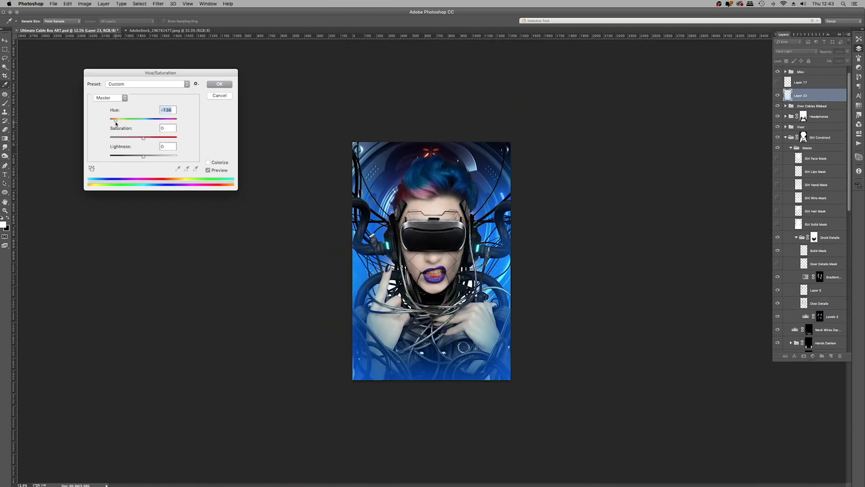
key(Return)
Step: Add a Multiply Levels adjustment above Layer 23, invert its mask and paint it in along the portrait's lower edge
click(813, 357)
click(829, 381)
click(796, 52)
key(super+i)
key(b)
drag(277, 388, 582, 371)
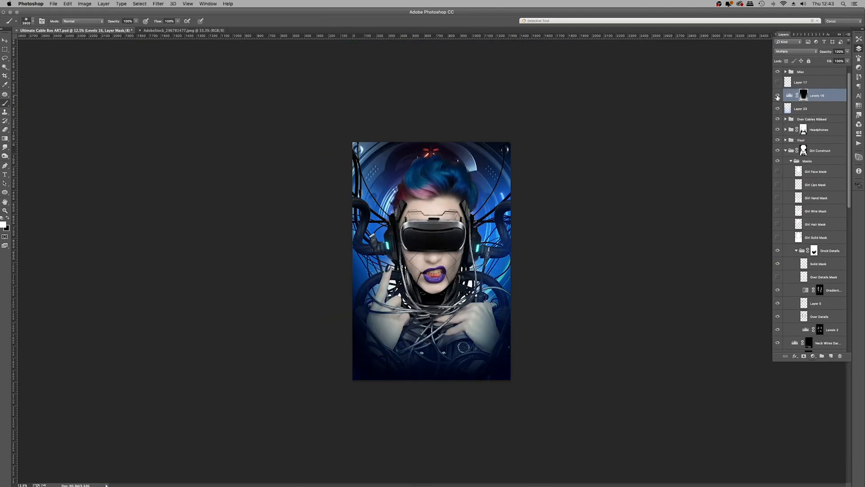
Step: Add a new light blue paint layer above Layer 23 and set its blend mode to Hard Light
key(z)
click(453, 240)
click(806, 109)
click(831, 357)
click(3, 224)
key(b)
click(606, 149)
click(796, 52)
click(797, 125)
Step: Collapse the Girl Construct group and move Layer 26 below Levels 13
key(super+minus)
key(super+minus)
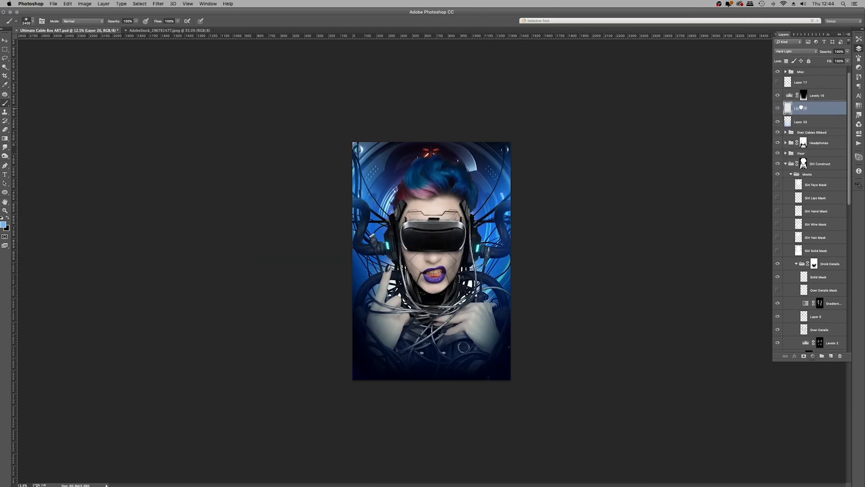
click(785, 164)
drag(801, 107, 801, 235)
Step: Hide the upper Levels adjustment and paint dark blue along the portrait's lower edge on a new Multiply layer
click(777, 95)
click(831, 356)
click(3, 225)
click(97, 217)
drag(532, 417, 319, 421)
Step: Compare the image with and without Layer 27 and adjust that layer's tones with Levels
click(778, 112)
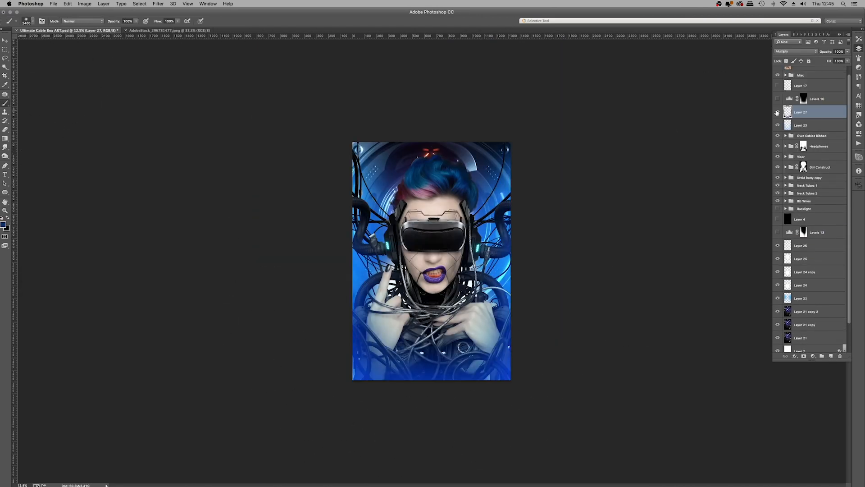
click(777, 112)
key(super+l)
click(706, 105)
Step: Duplicate the Neck Tubes 1 group below Levels 13, flatten and duplicate the copy, and apply Gaussian Blur to the lower one
drag(809, 157, 809, 220)
key(super+j)
key(shift+super+b)
click(809, 227)
click(158, 3)
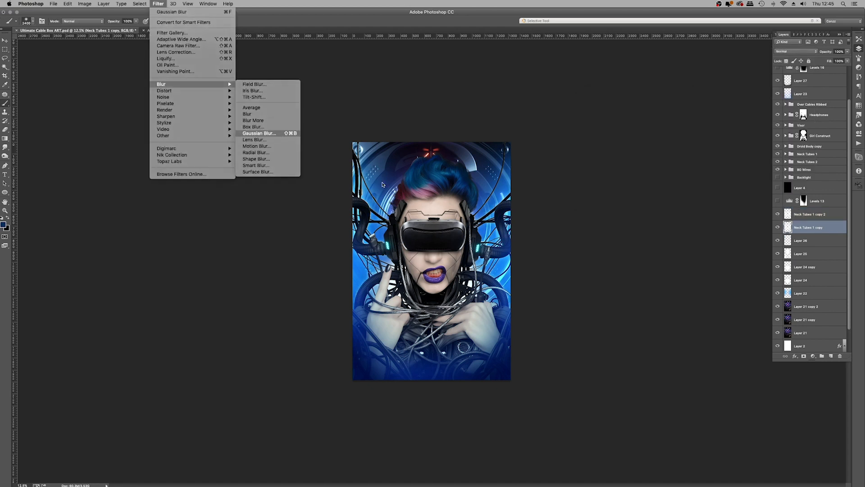
click(678, 100)
Step: Merge the two neck tube copies, set the result to Overlay at 47% opacity, and mask it around the portrait
click(810, 214)
key(super+e)
click(796, 52)
click(785, 141)
alt+click(804, 356)
click(423, 220)
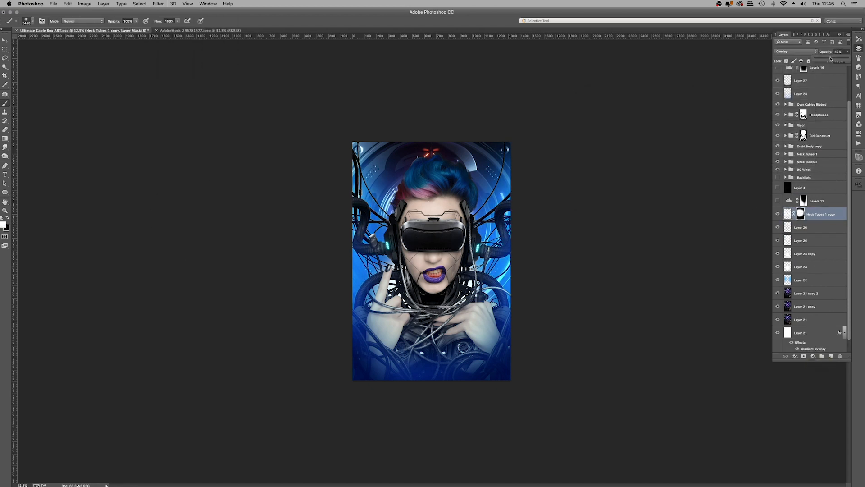
Step: Delete the light blue Layer 23 above the Over Cables Ribbed group
click(801, 94)
click(818, 81)
key(Delete)
scroll(806, 104, up, 2)
click(778, 108)
Step: Add a Selective Color adjustment above Layer 27 and adjust its color ranges, including the yellow and magenta amounts
click(813, 356)
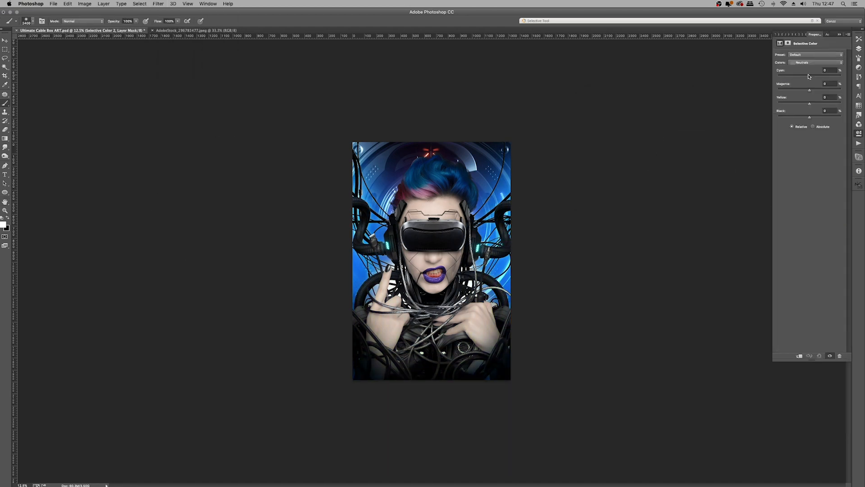
click(816, 62)
click(811, 58)
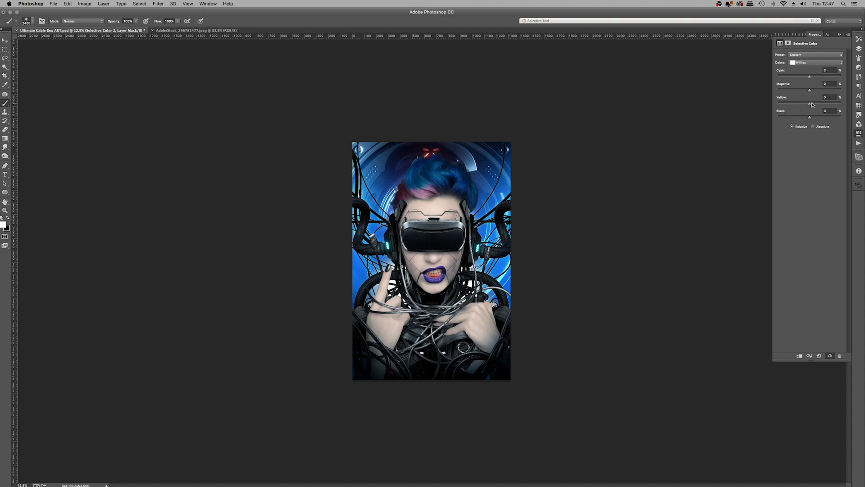
click(816, 62)
click(811, 75)
drag(810, 104, 808, 105)
drag(810, 91, 814, 93)
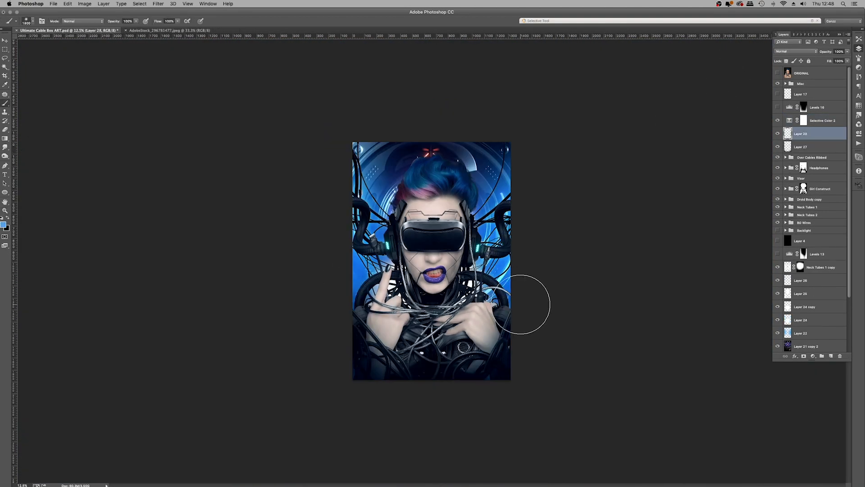
Step: Try the Hard Light and Screen blend modes on Layer 28's blue glow
click(796, 51)
click(792, 123)
click(796, 51)
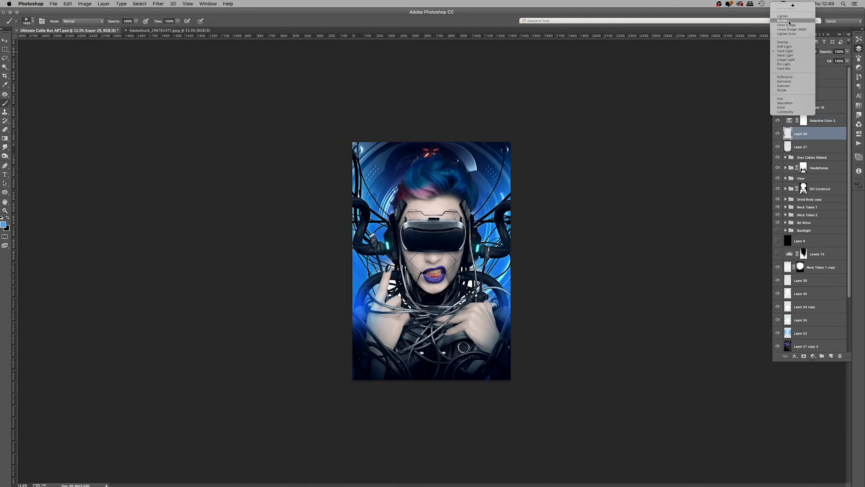
click(792, 9)
Step: Hide Layer 22, move Layer 28 beneath it, and merge a duplicate of the blue shape into Layer 28
scroll(803, 226, down, 5)
click(777, 280)
drag(801, 81, 801, 286)
key(u)
key(v)
key(super+j)
key(super+e)
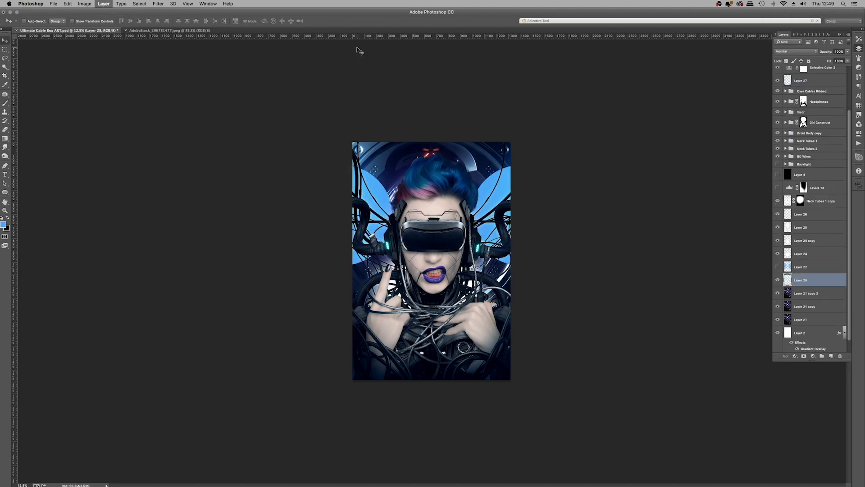
Step: Change Layer 28's blend mode and soften its blue shapes with a blur filter
click(796, 51)
click(158, 4)
click(253, 118)
key(Return)
click(676, 104)
Step: Merge Layer 26 into Layer 25, and combine Layer 24 with Layer 24 copy
click(801, 214)
key(super+e)
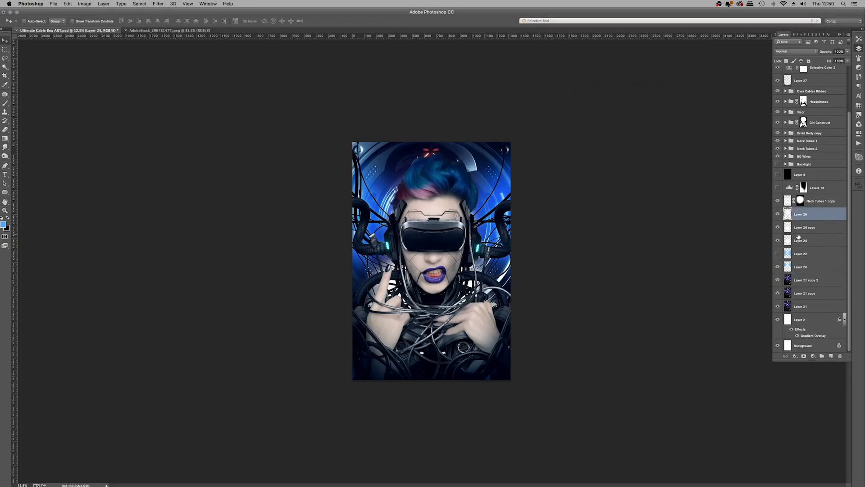
click(805, 227)
shift+click(800, 240)
key(super+e)
Step: Recolor the merged Layer 24 copy with a Hue/Saturation adjustment
key(super+u)
click(207, 162)
drag(143, 156, 127, 156)
key(Return)
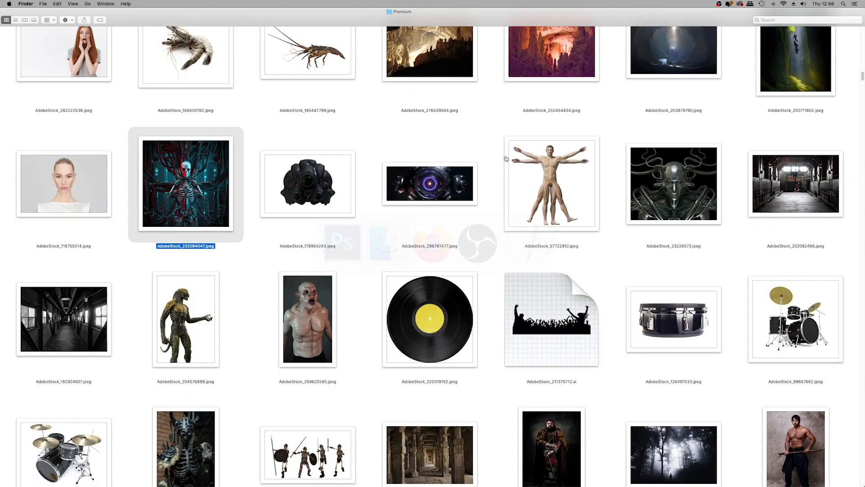
Step: Find AdobeStock_232094047.jpeg in the Premium folder and open it in Photoshop
scroll(227, 322, up, 3)
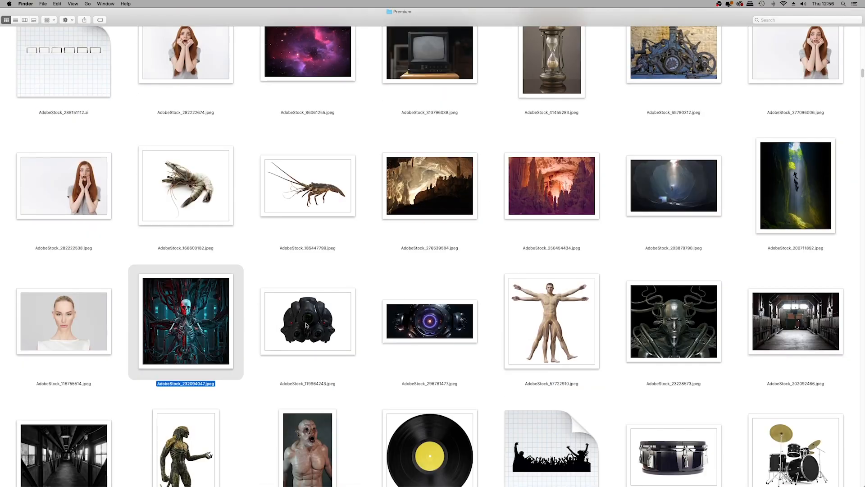
click(306, 325)
click(230, 326)
right_click(219, 318)
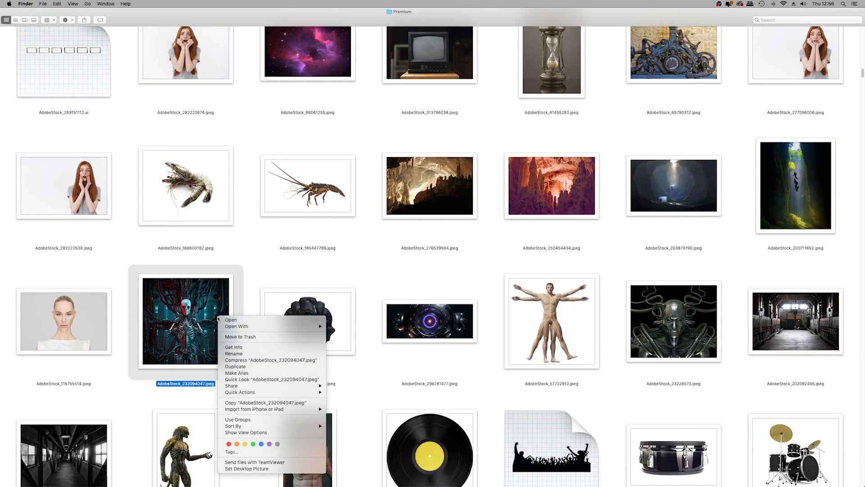
mouse_move(297, 326)
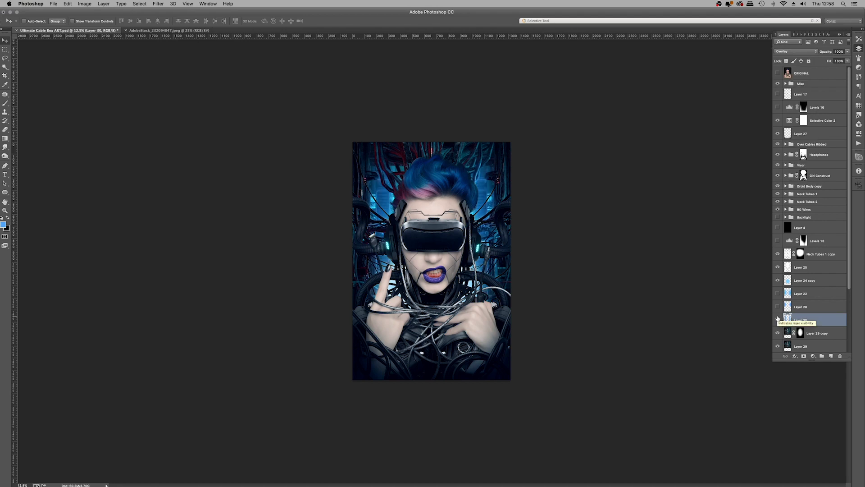
Step: Choose a light blue brush color and compare the background with and without Layer 22
click(4, 225)
key(Return)
key(b)
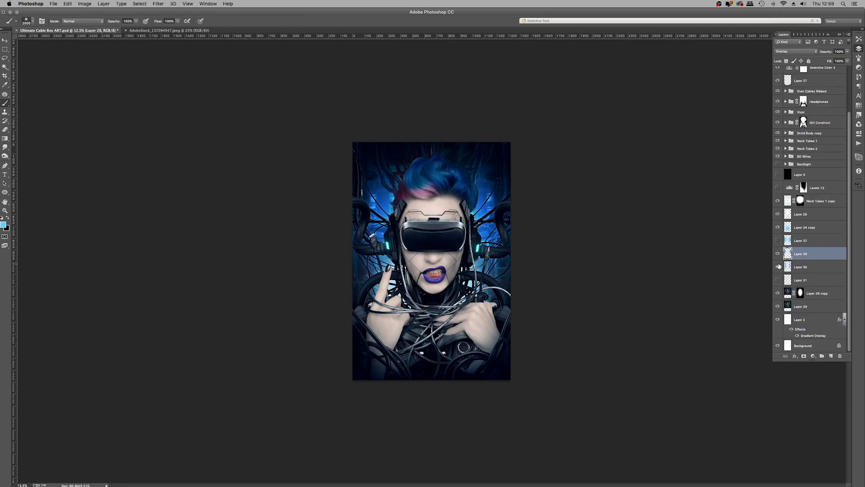
click(778, 241)
click(778, 240)
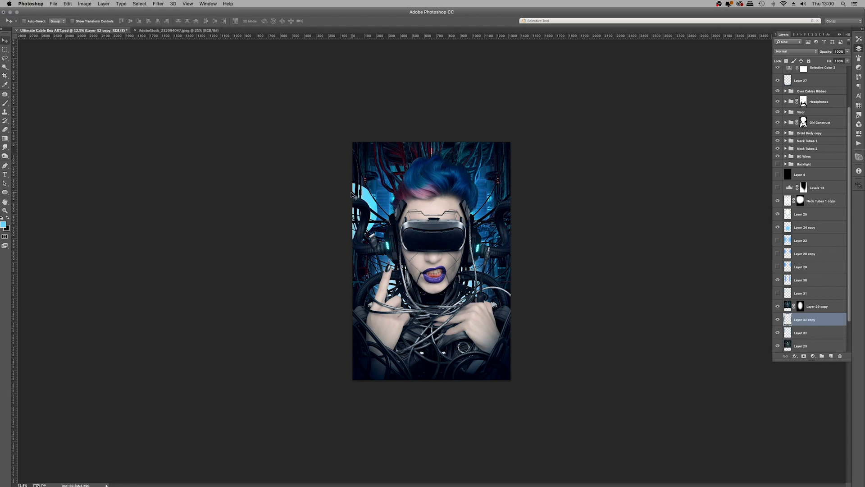
Step: Mirror Layer 32 copy's blue glow onto the opposite side of the portrait
key(super+t)
key(Return)
key(super+e)
click(673, 107)
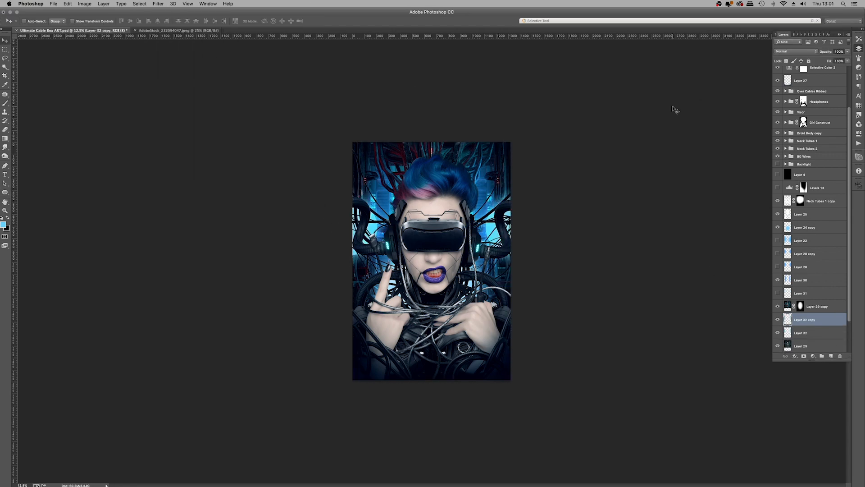
Step: Set Layer 32 copy to Screen and select it together with Layer 32 to check their position
click(796, 52)
click(786, 96)
shift+click(816, 330)
key(shift+Up)
key(shift+Down)
Step: Examine the whole composite fitted on screen and at smaller magnifications
click(5, 210)
right_click(470, 144)
click(485, 148)
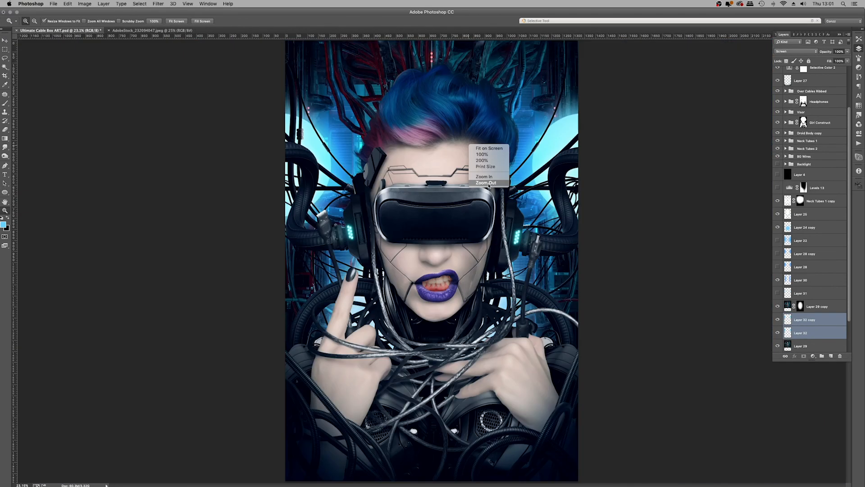
alt+click(428, 228)
alt+click(427, 227)
alt+click(427, 227)
click(428, 228)
click(427, 227)
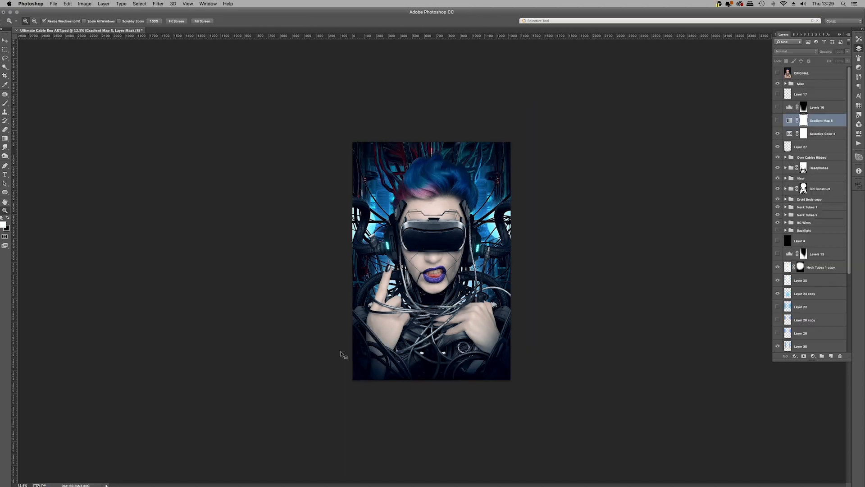
Step: Switch to Finder and open AdobeStock_229601624.jpeg from the Premium folder in Photoshop
key(super+Tab)
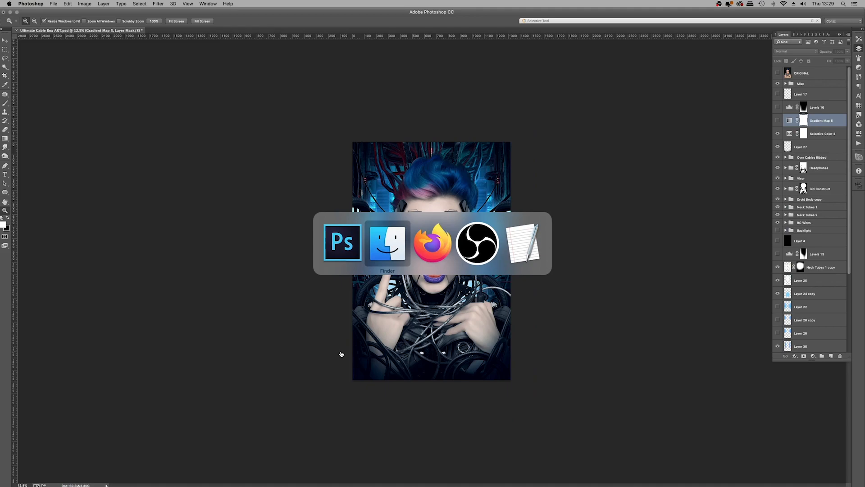
scroll(442, 298, down, 3)
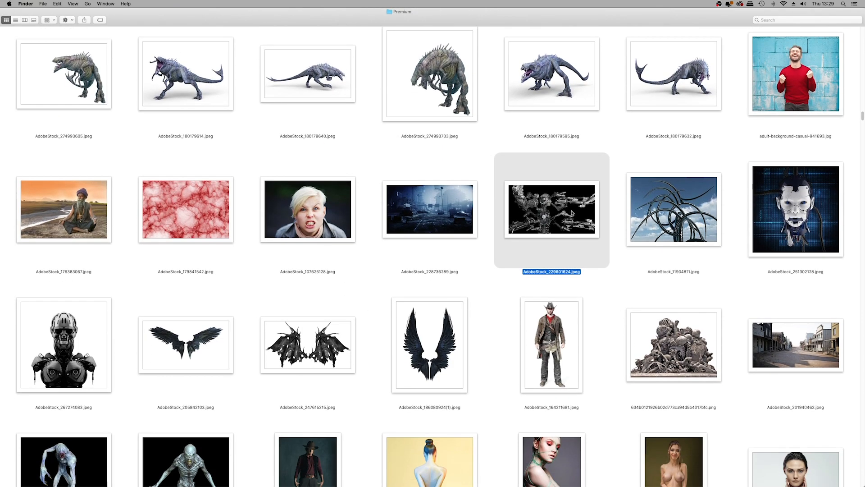
right_click(571, 212)
mouse_move(610, 220)
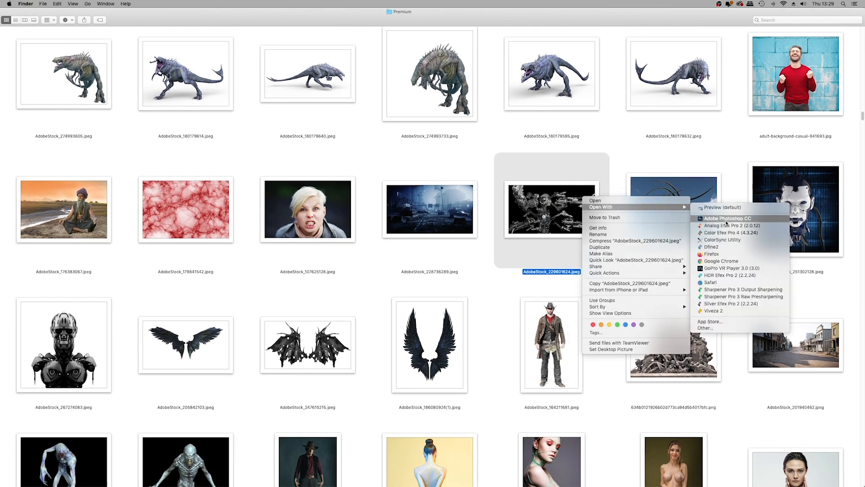
click(712, 219)
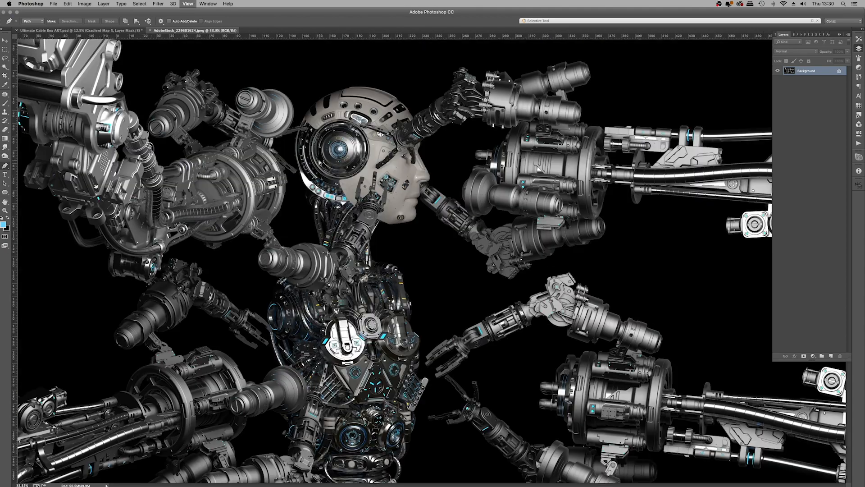
Step: Bring a selected robotic arm section into the portrait as Layer 34, rotate it by the visor, and stack it above Over Cables Ribbed
drag(511, 250, 682, 385)
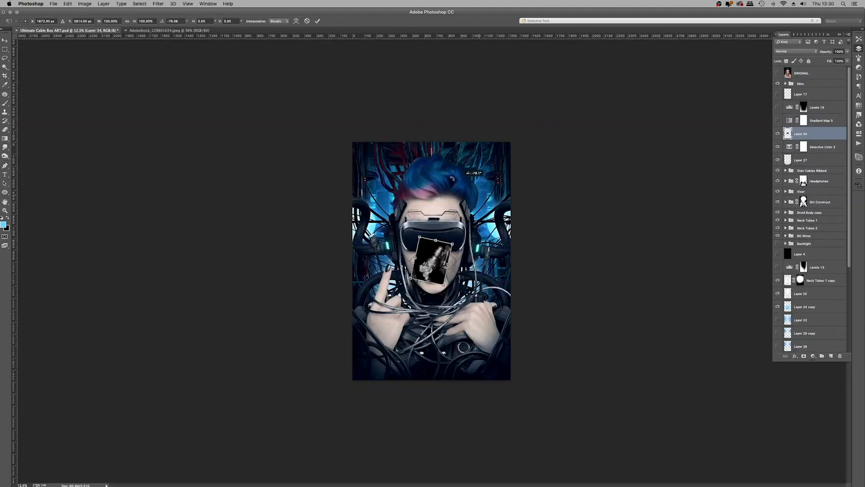
key(super+0)
drag(396, 228, 383, 216)
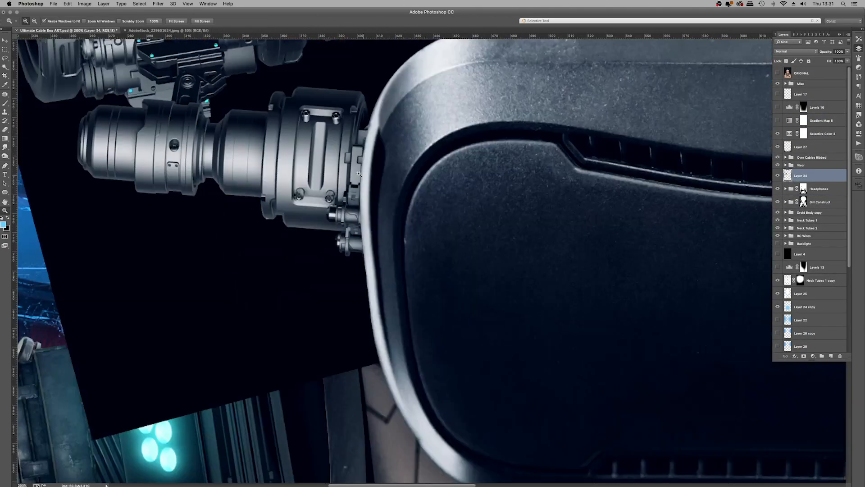
drag(800, 175, 803, 147)
drag(803, 147, 803, 152)
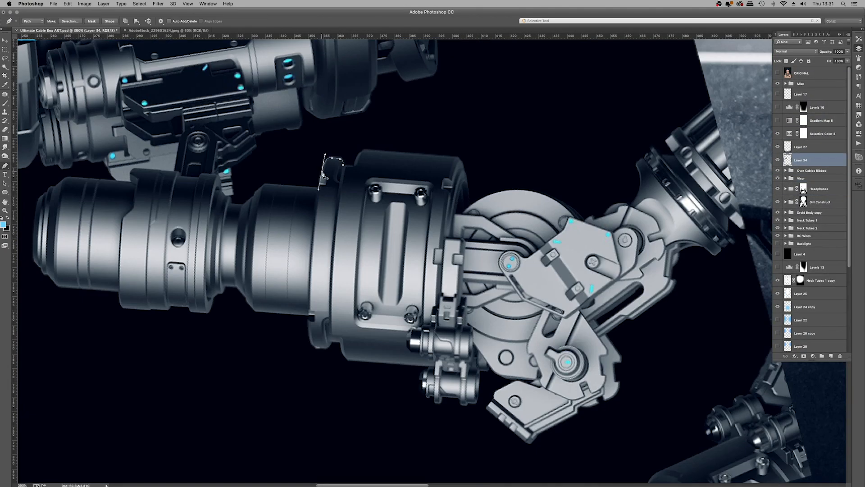
Step: Trace the outline of the robotic arm's cylindrical joint on Layer 34 with the Pen tool
drag(425, 368, 287, 243)
click(291, 240)
click(290, 244)
click(284, 263)
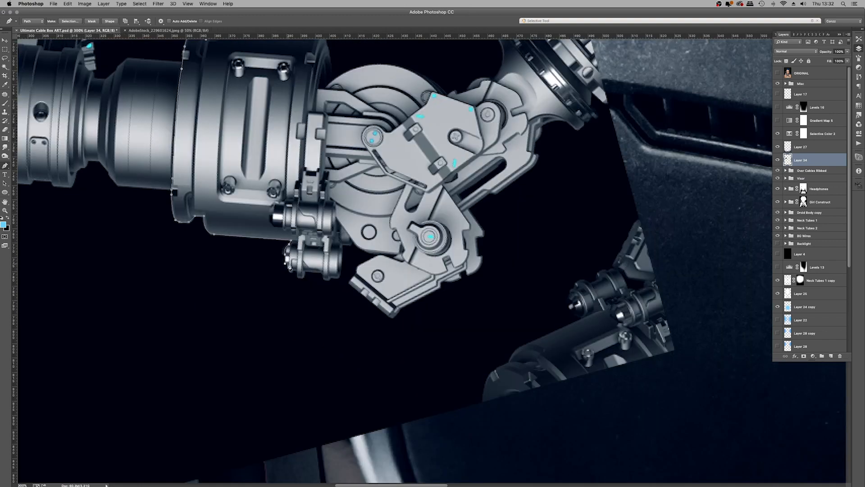
click(317, 111)
click(318, 89)
drag(323, 90, 347, 232)
click(350, 227)
click(355, 222)
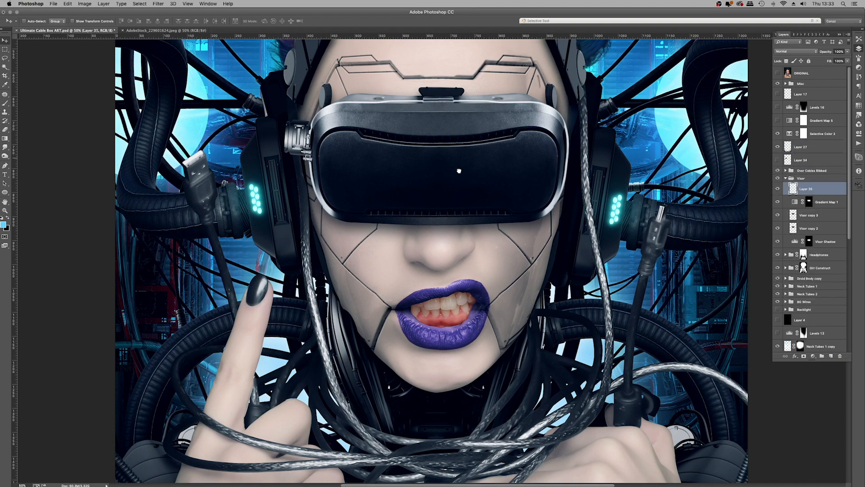
Step: Place a mirrored copy of the metal joint on the visor's opposite side and group both as Side Sprockets
drag(299, 141, 582, 141)
key(Return)
shift+click(807, 202)
key(super+g)
double_click(811, 187)
Step: Show Layer 34 again, move it into the Visor group, and rotate and position the robotic arm near the visor's lower corner
key(super+minus)
key(super+minus)
click(778, 160)
key(super+t)
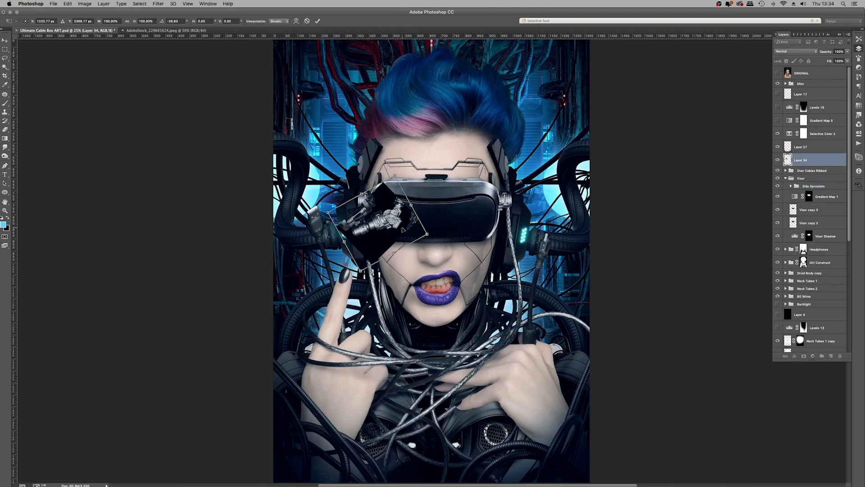
drag(801, 160, 801, 182)
drag(364, 277, 361, 280)
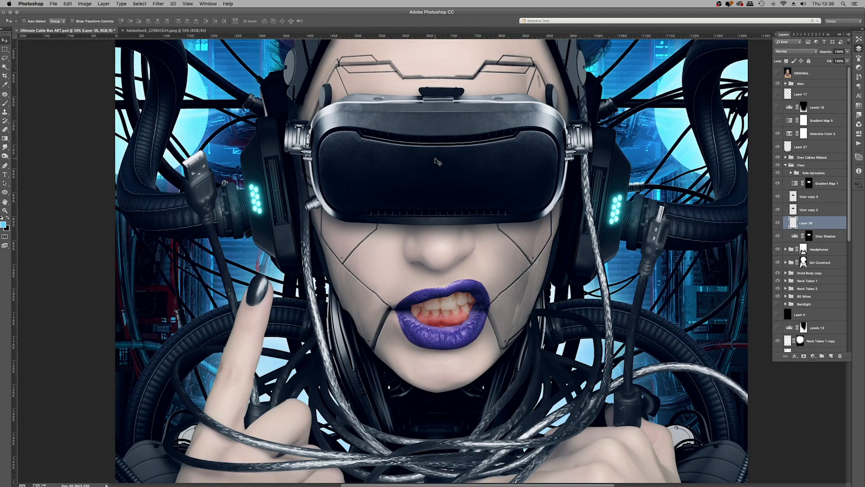
Step: Place a mirrored copy of Layer 36's small metal connector at the visor's opposite lower corner
drag(314, 202, 574, 211)
key(Return)
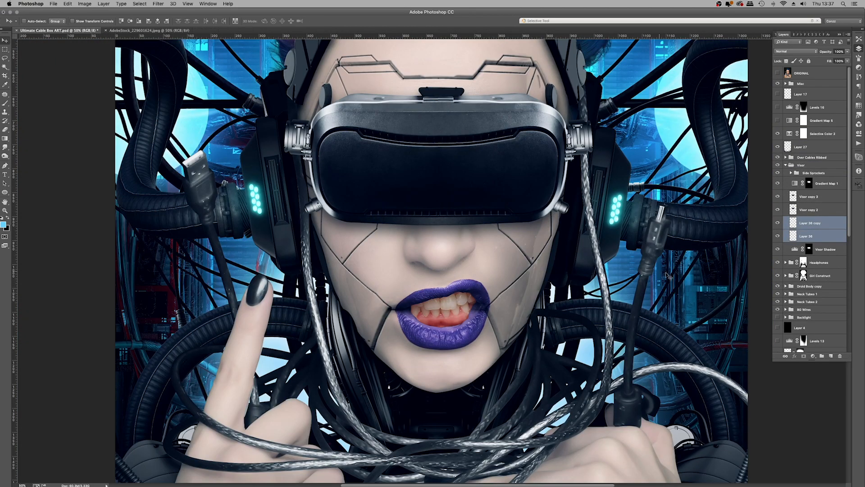
Step: Delete the hidden Gradient Map 5, Levels 16 and Layer 17 layers
click(821, 120)
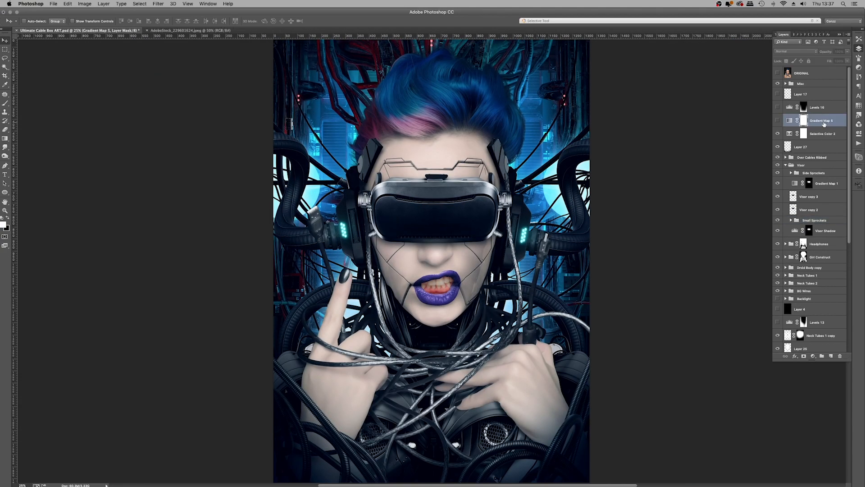
key(Delete)
key(super+minus)
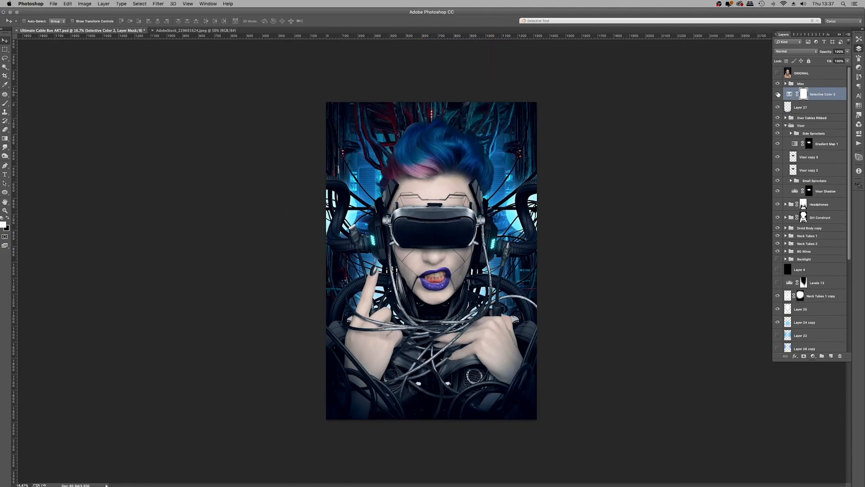
Step: Stamp the visible artwork into a new Layer 37, duplicate it, and apply High Pass to the copy
key(super+alt+shift+e)
key(super+j)
click(158, 3)
Step: Apply the Oil Paint filter to Layer 37 and set Layer 37 copy's blend mode to Overlay
click(801, 120)
click(158, 4)
click(167, 65)
click(818, 24)
click(805, 107)
key(shift+alt+o)
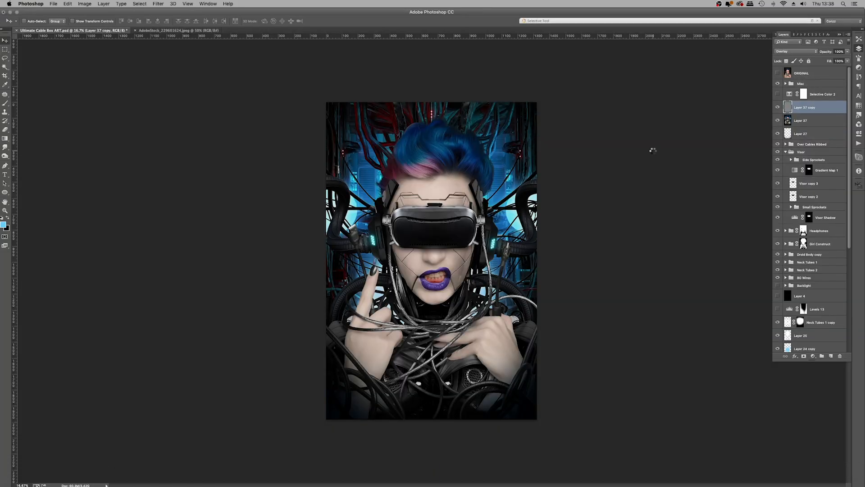
Step: Stamp the visible artwork into a new Layer 38 and raise its clarity and shadows with the Camera Raw Filter
key(super+plus)
key(super+plus)
key(super+minus)
key(super+minus)
key(super+alt+shift+e)
click(158, 4)
click(170, 45)
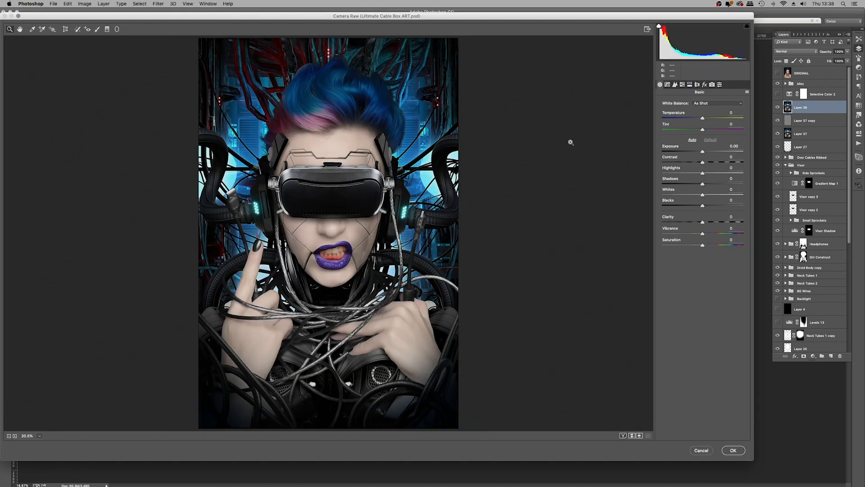
drag(701, 153, 711, 221)
click(705, 183)
click(734, 452)
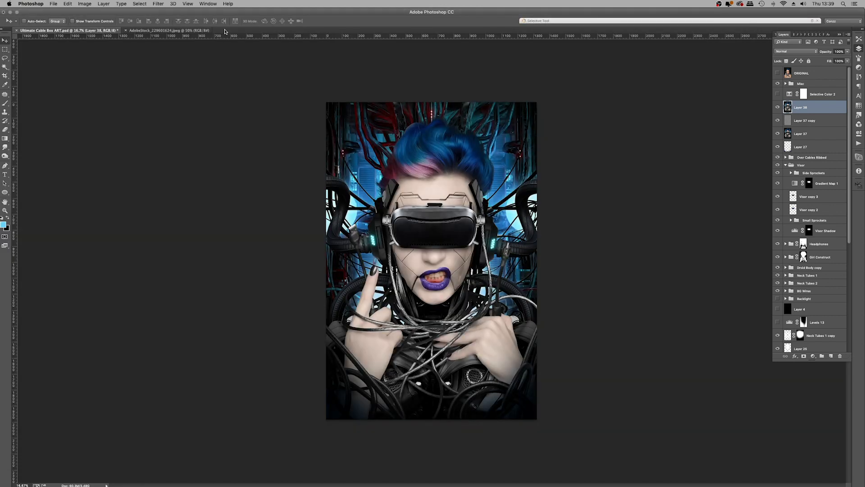
Step: Sharpen Layer 38 with Unsharp Mask at an amount of 96% and show the Selective Color 2 layer
click(163, 4)
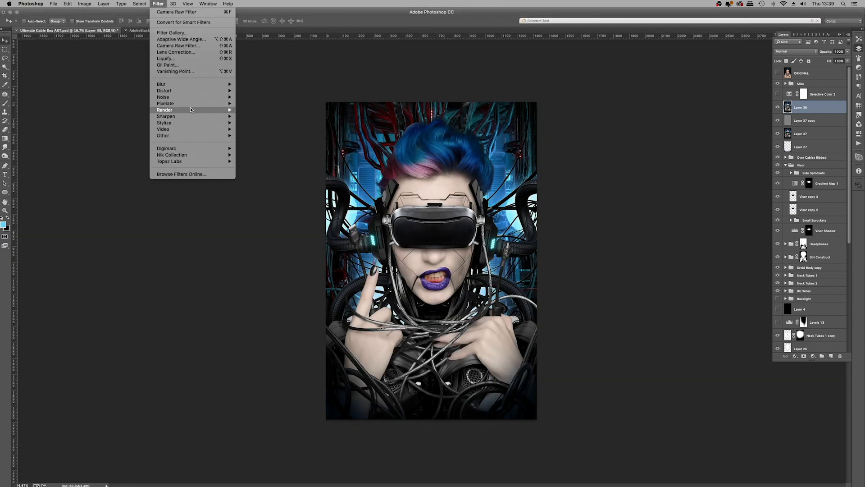
mouse_move(196, 118)
click(260, 148)
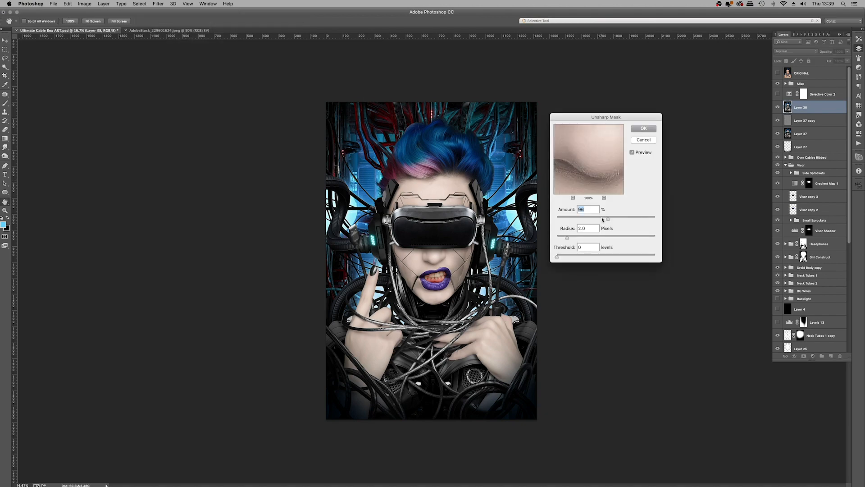
click(564, 238)
click(644, 129)
click(778, 95)
Step: Merge Layer 38, Layer 37 copy and Layer 37 into one layer and duplicate the merged layer
key(super+plus)
key(super+plus)
key(super+plus)
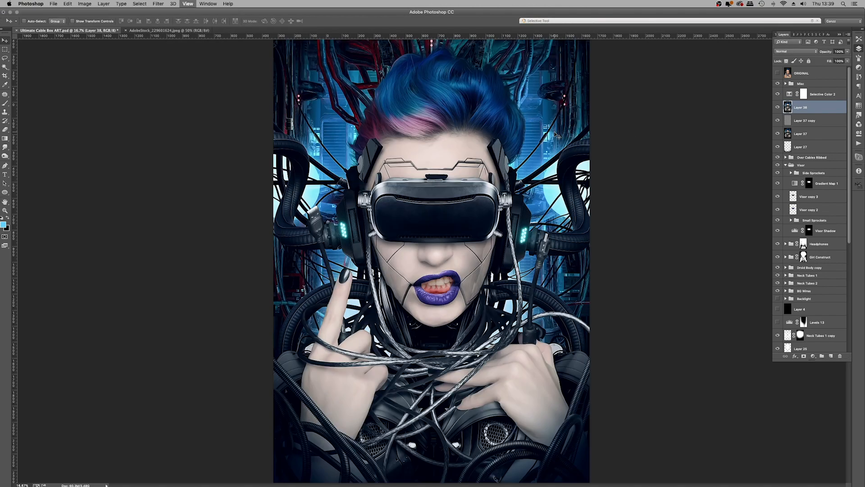
shift+click(804, 134)
key(super+e)
key(super+j)
Step: Apply a Gaussian Blur with a radius of 158.9 pixels to Layer 38 copy and lower its opacity to 73%
key(super+minus)
key(super+minus)
key(super+minus)
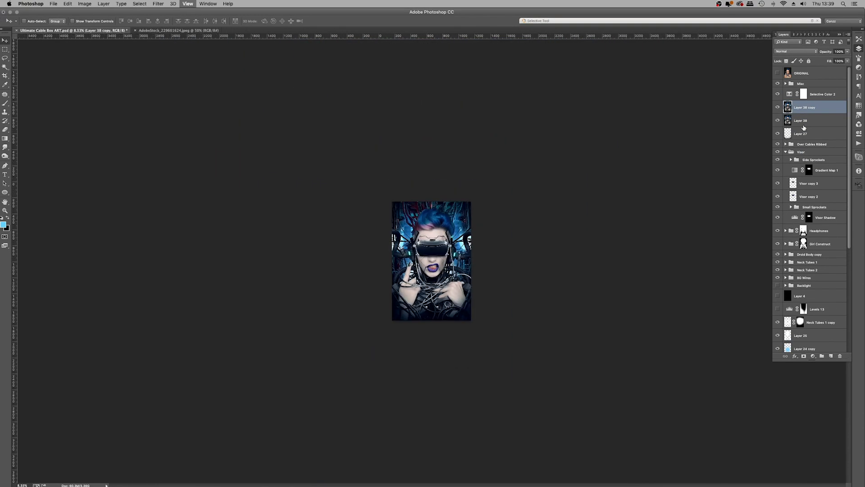
click(159, 4)
mouse_move(199, 84)
click(257, 133)
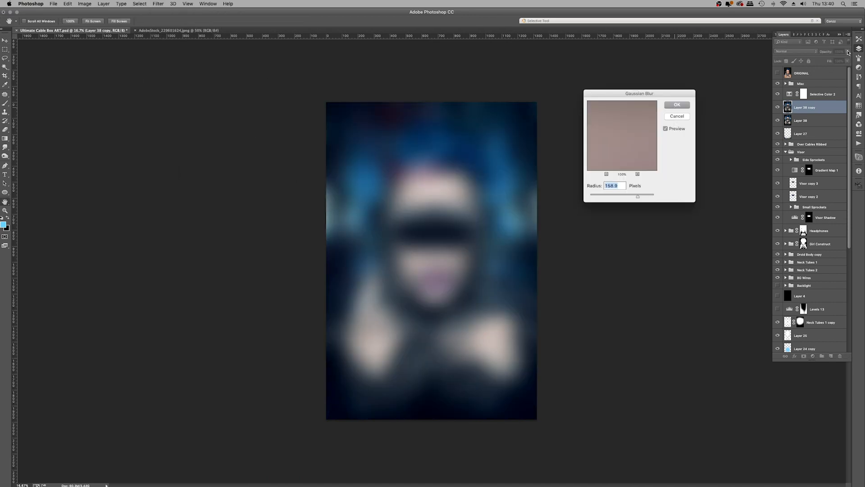
key(Return)
drag(848, 53, 840, 60)
Step: Add an inverted black mask to Layer 38 copy and paint the blur back in along the artwork's outer edges with a large white brush
click(804, 356)
key(super+i)
key(b)
click(293, 213)
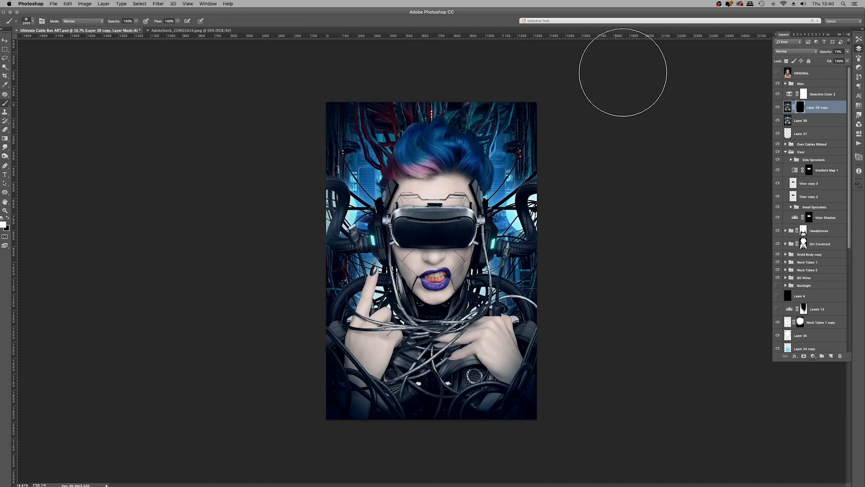
Step: Raise the black output level of the Layer 38 copy mask slightly with Levels to let some blur through everywhere
key(super+l)
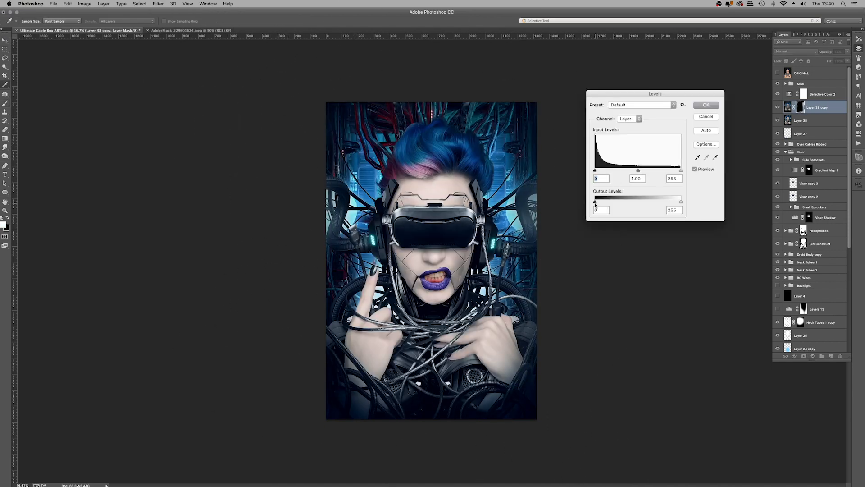
mouse_move(595, 203)
mouse_down()
mouse_move(687, 197)
mouse_move(583, 204)
mouse_move(612, 202)
mouse_move(597, 203)
mouse_up()
click(706, 105)
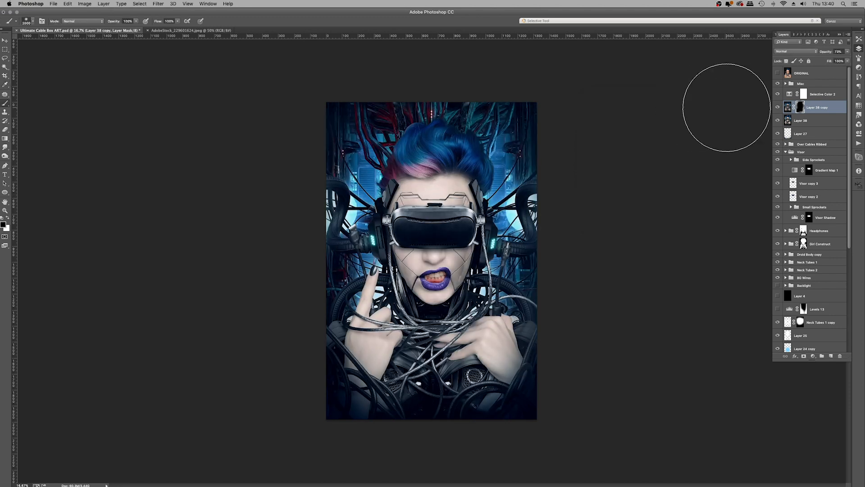